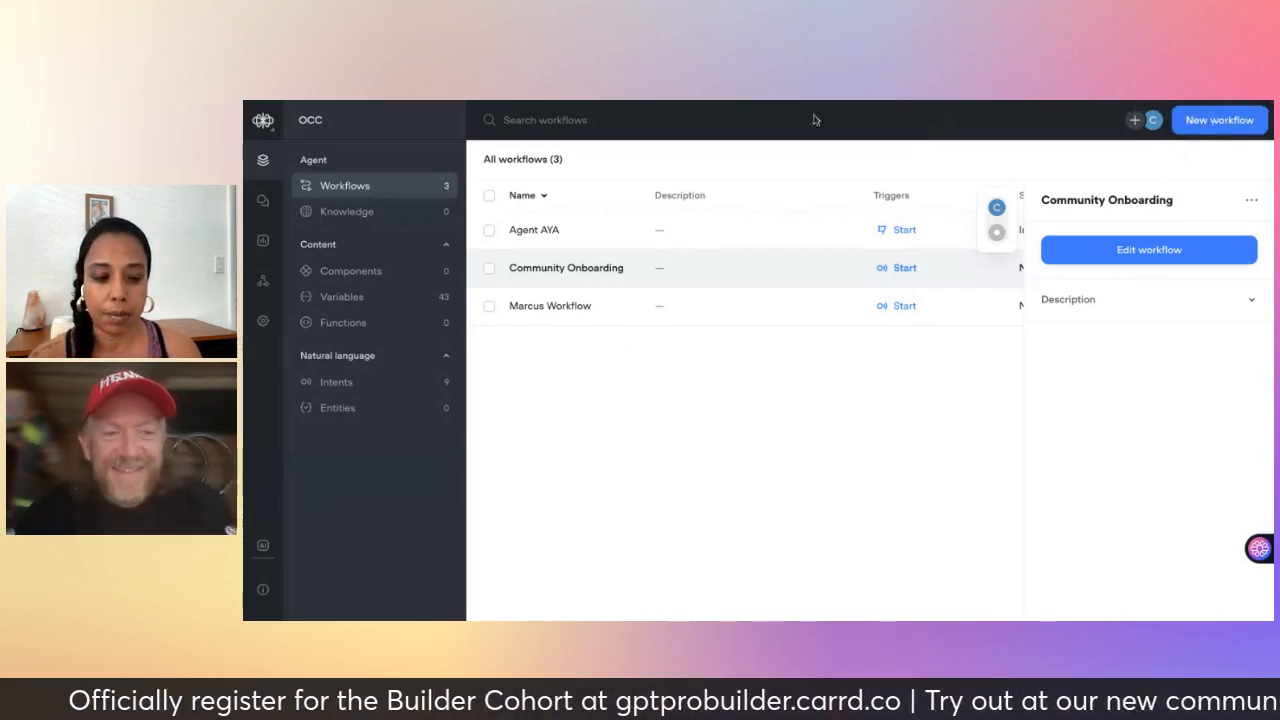
# - Create a new workflow named 'Community Onboarding'
pyautogui.click(1228, 120)
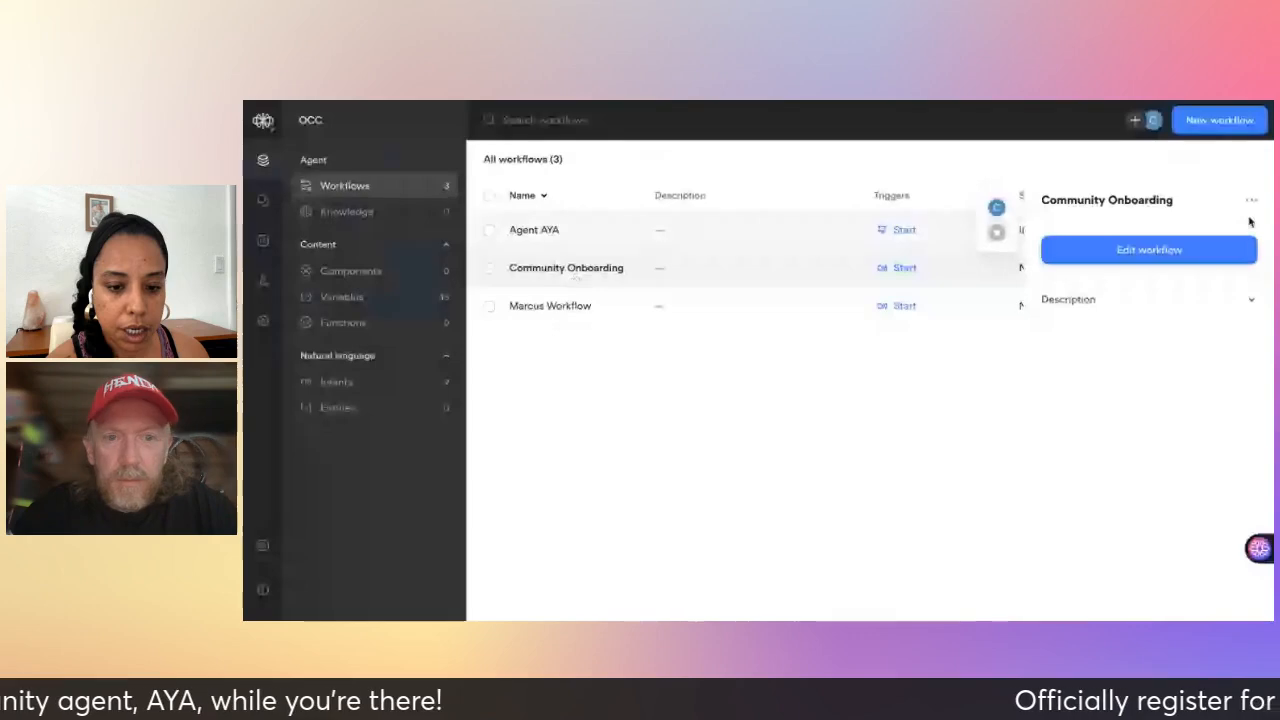
pyautogui.click(1222, 122)
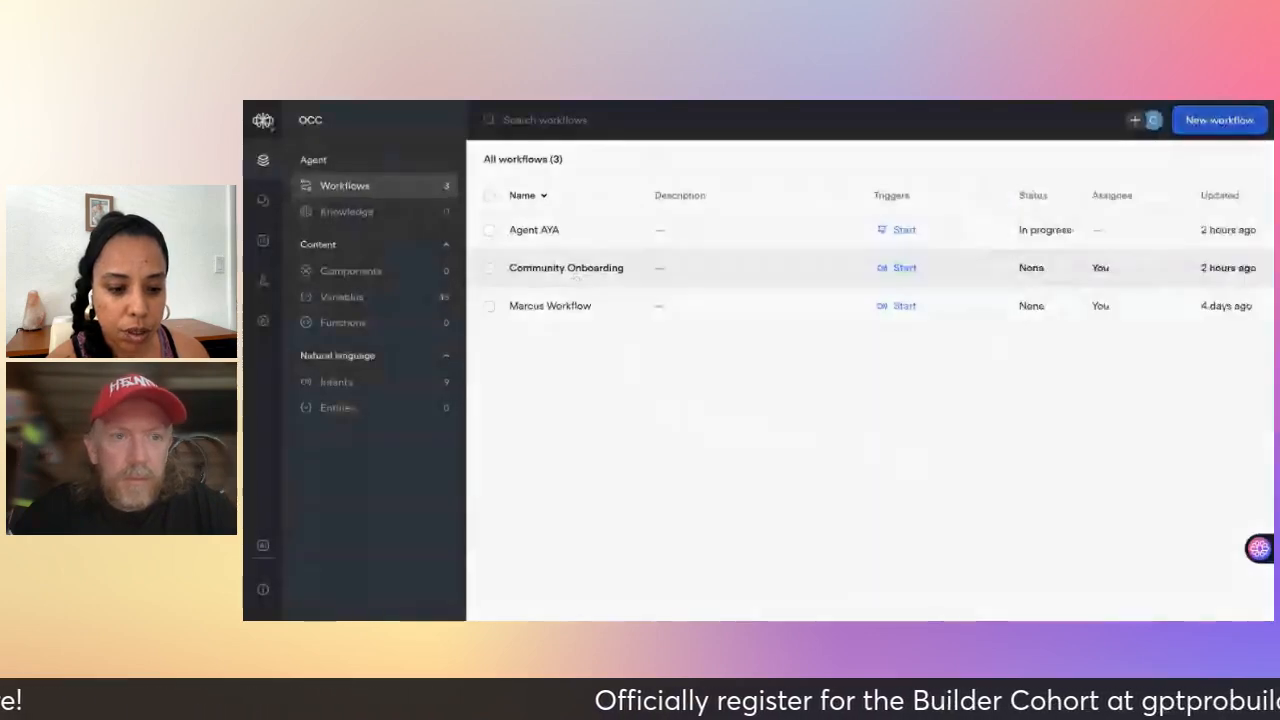
pyautogui.click(1222, 122)
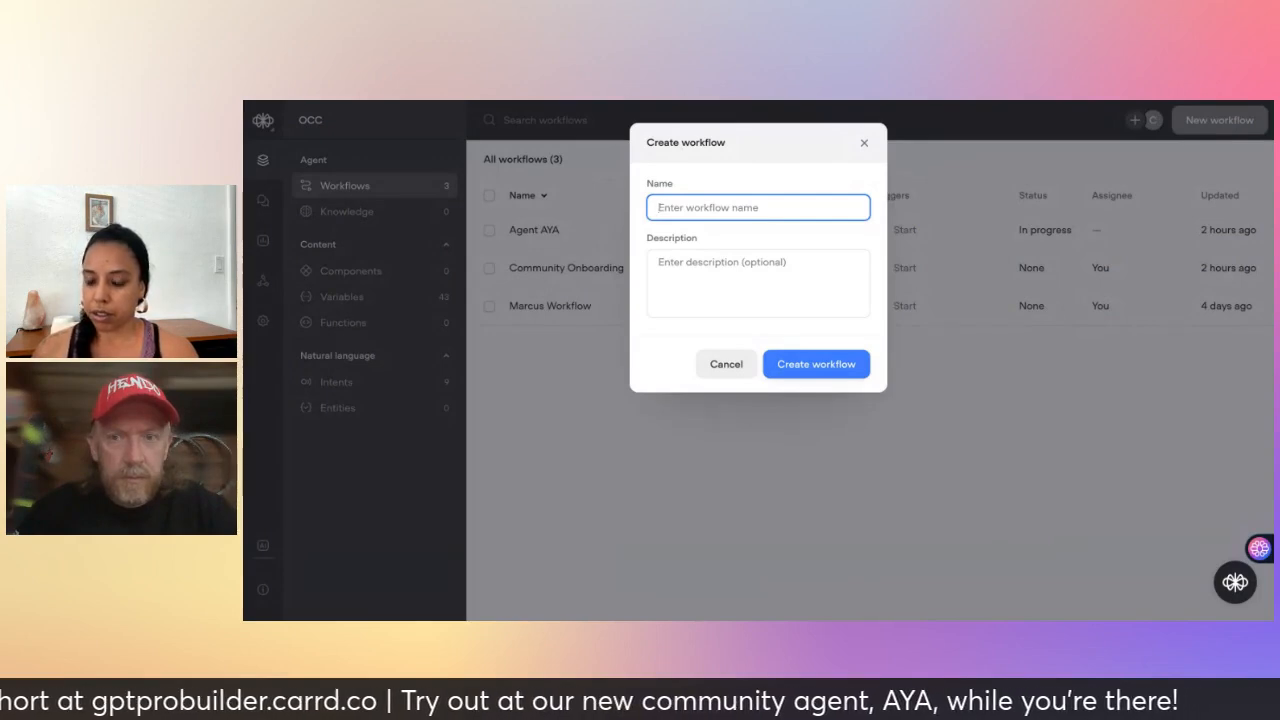
pyautogui.write('Common')
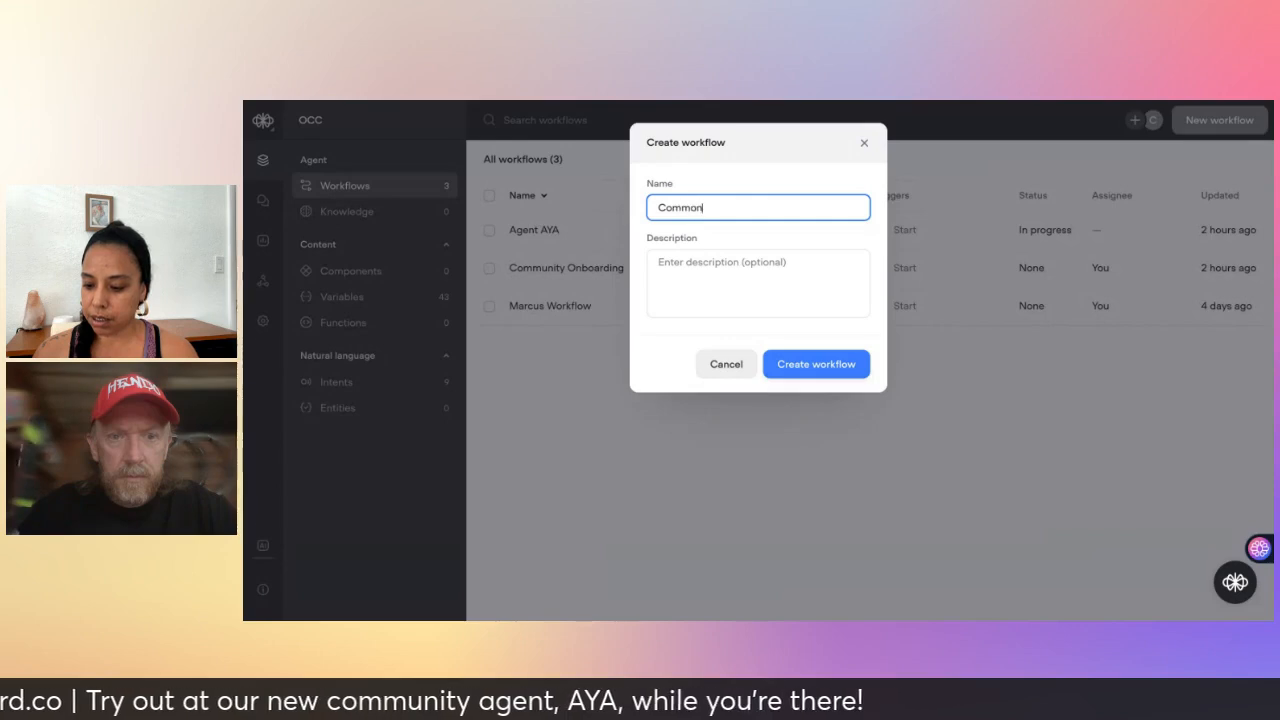
pyautogui.press('BackSpace')
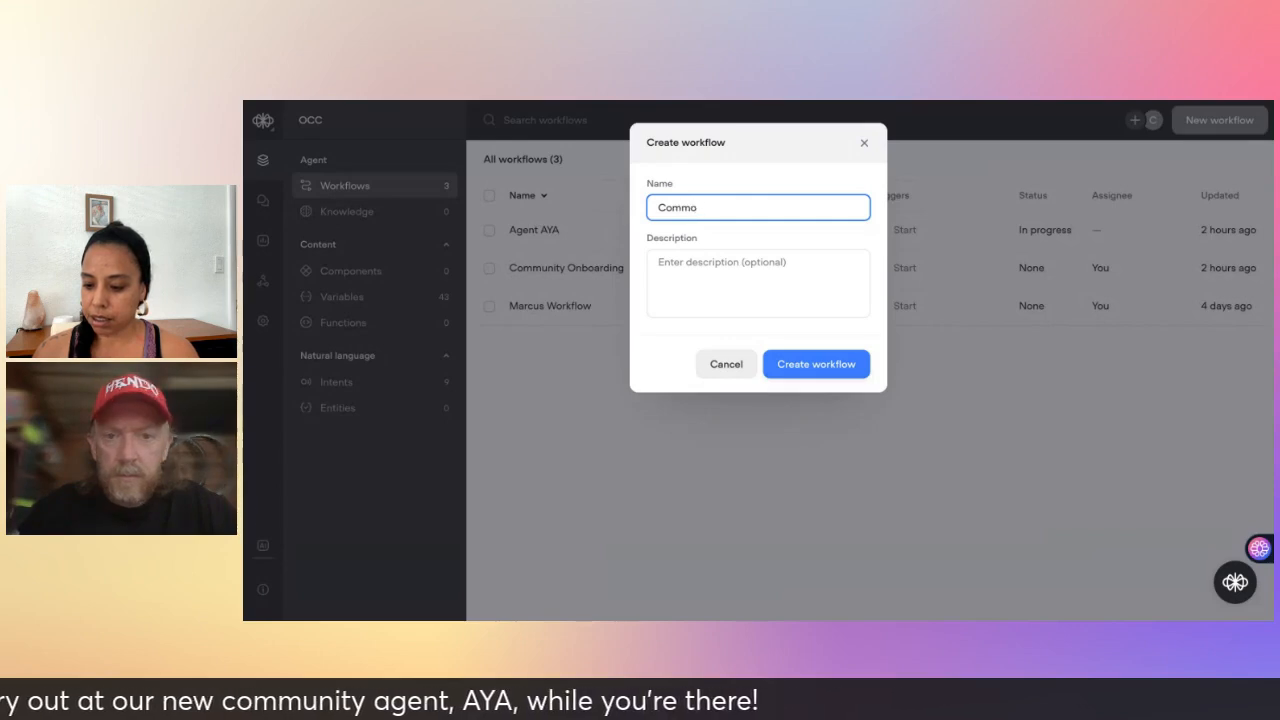
pyautogui.press('BackSpace')
pyautogui.write('unity Onboarding')
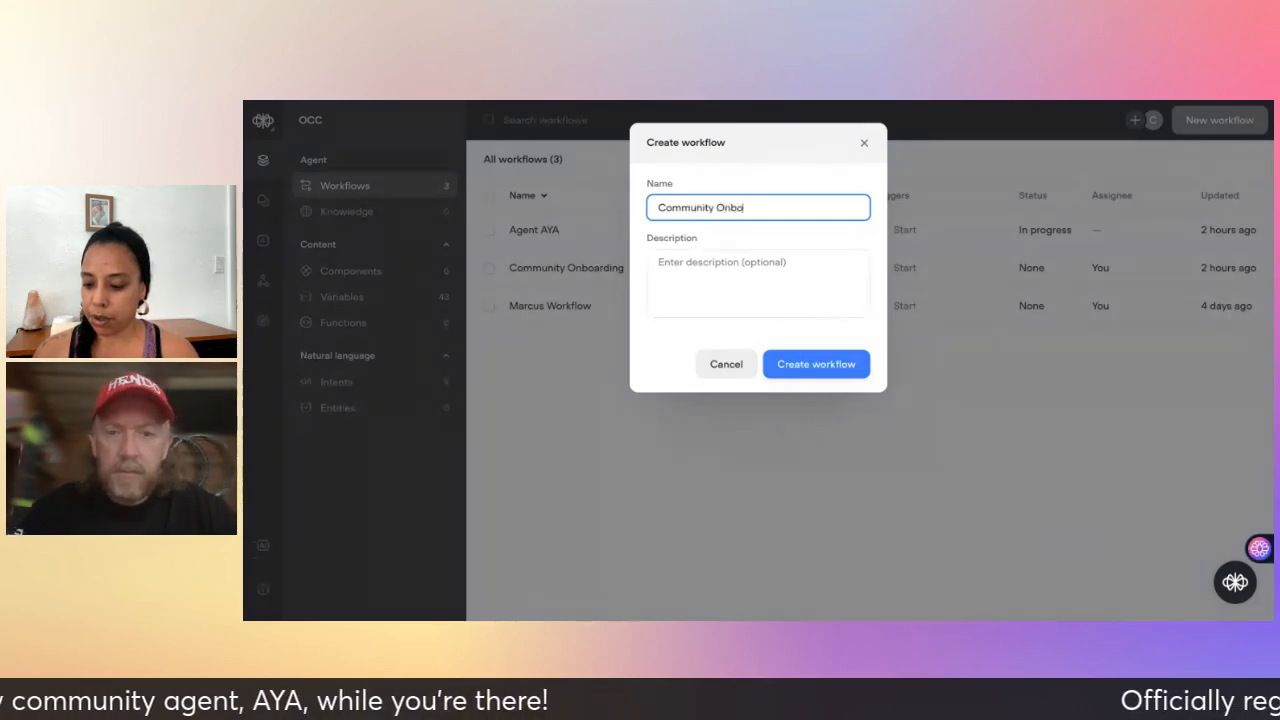
pyautogui.click(806, 369)
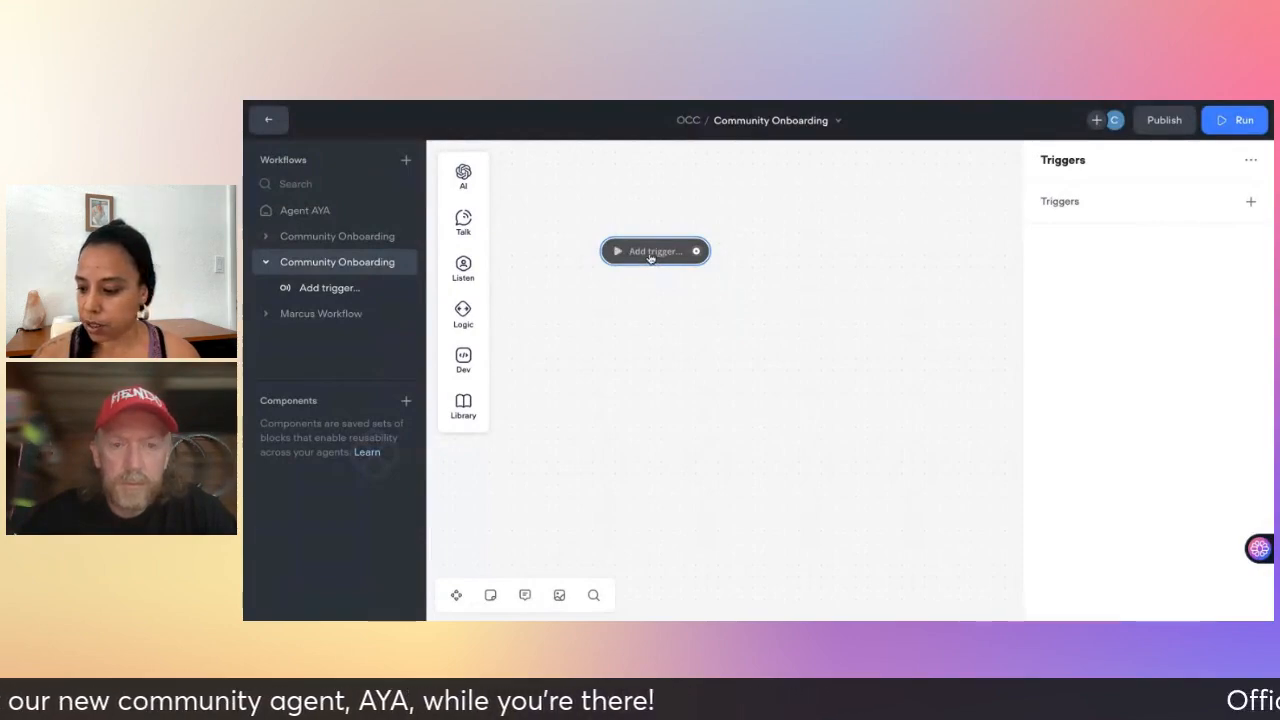
# - Add Start as the workflow's trigger
pyautogui.click(1250, 202)
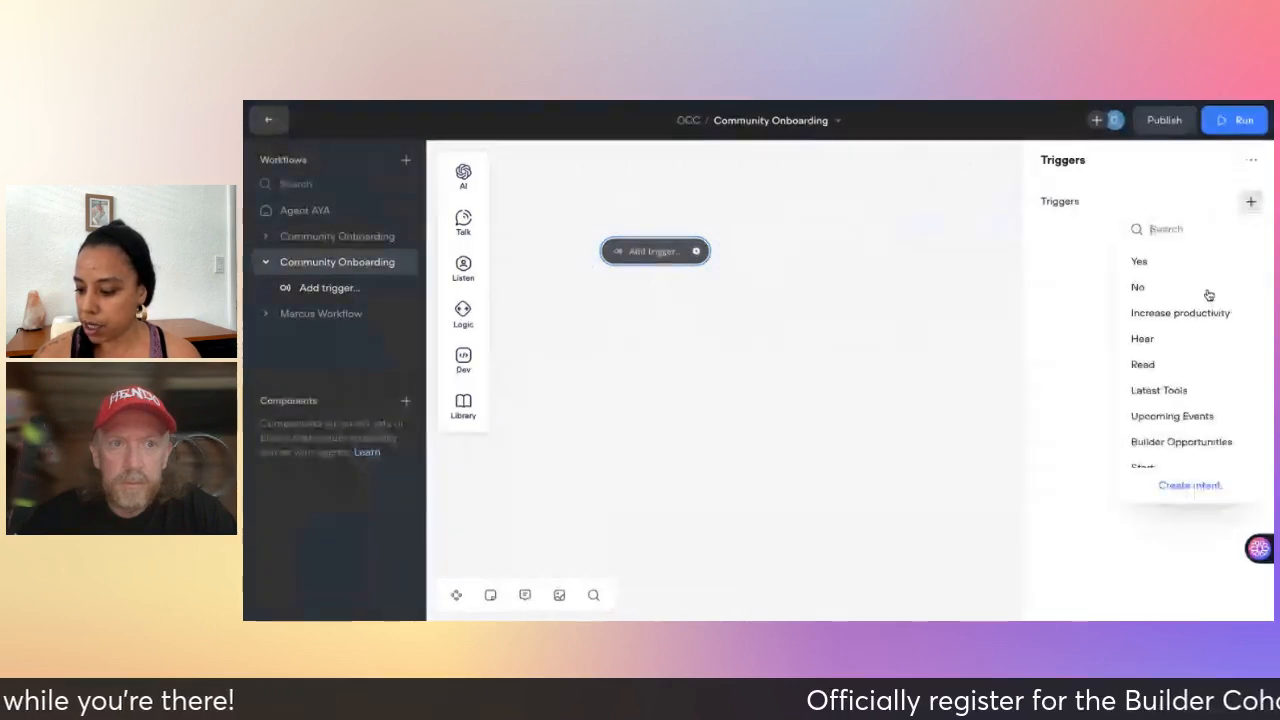
pyautogui.scroll(-1, 1186, 366)
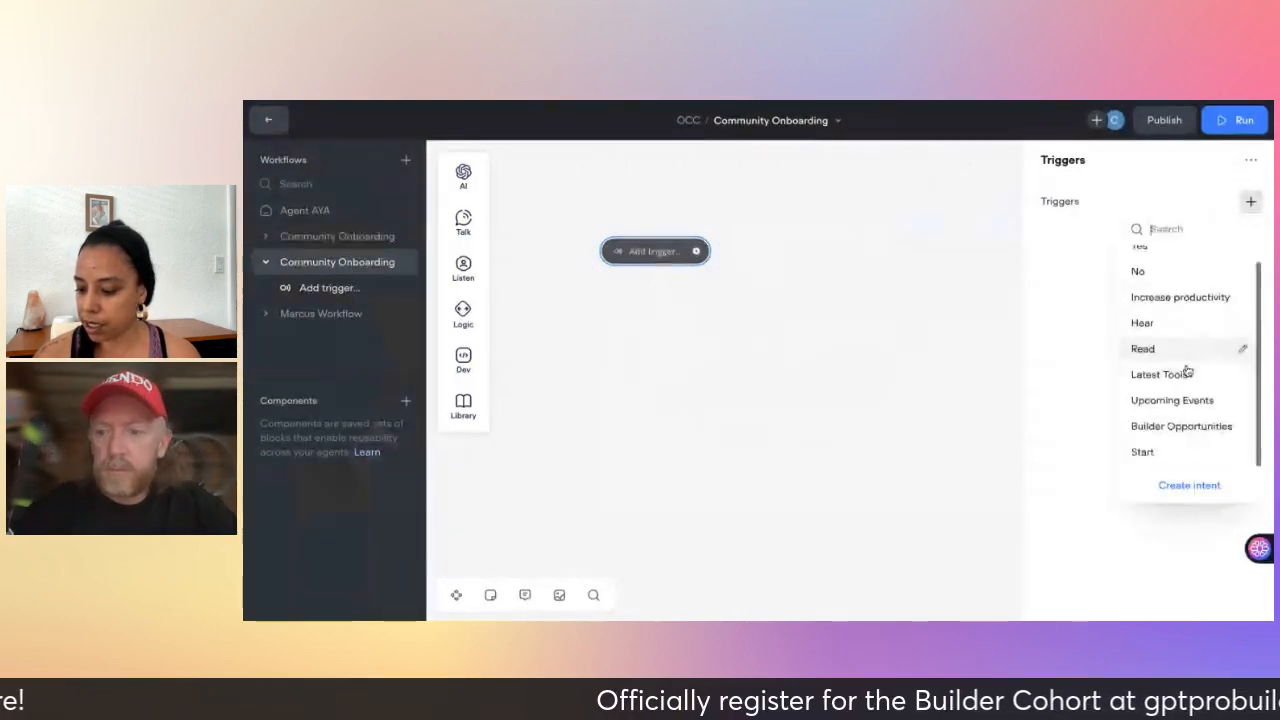
pyautogui.click(1143, 452)
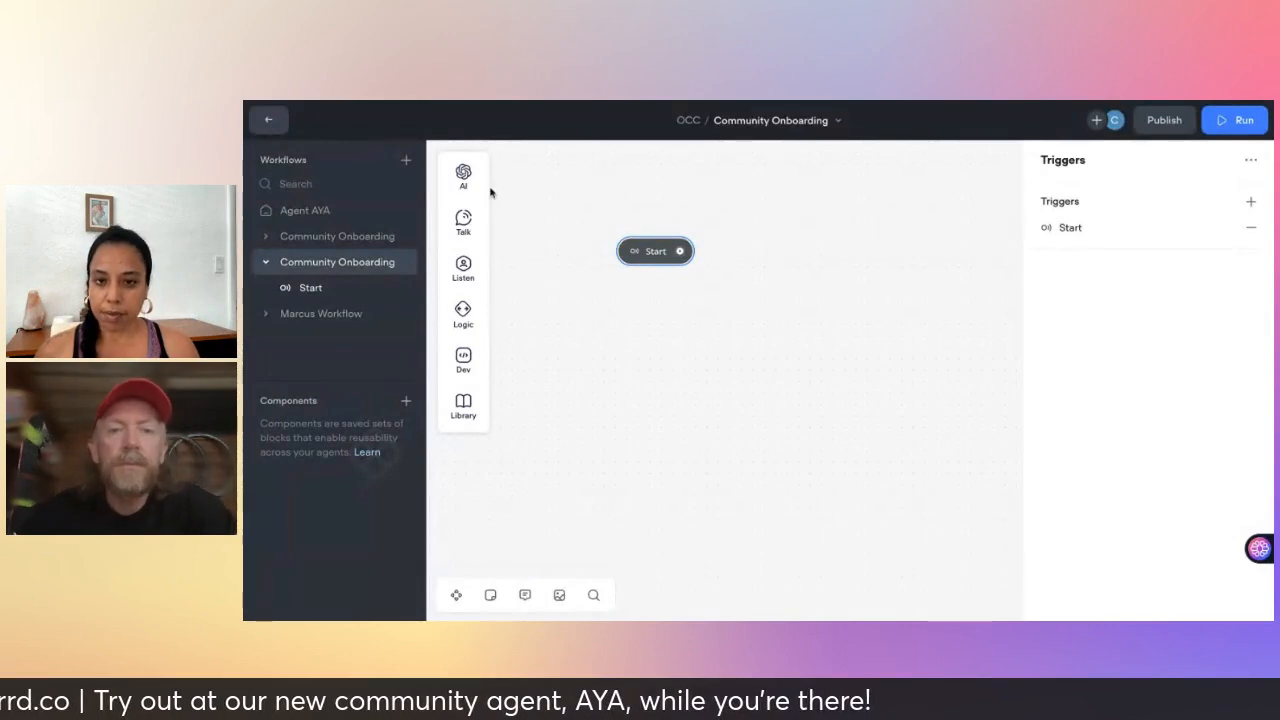
pyautogui.moveTo(463, 187)
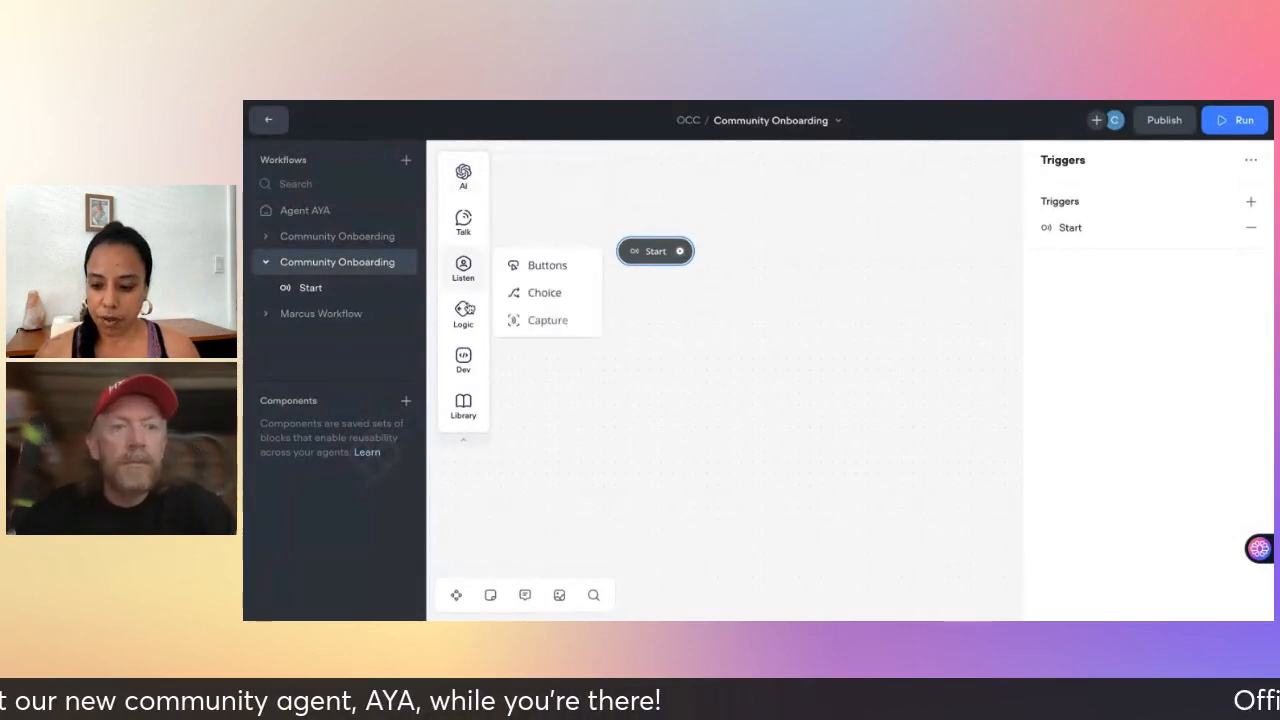
pyautogui.moveTo(463, 212)
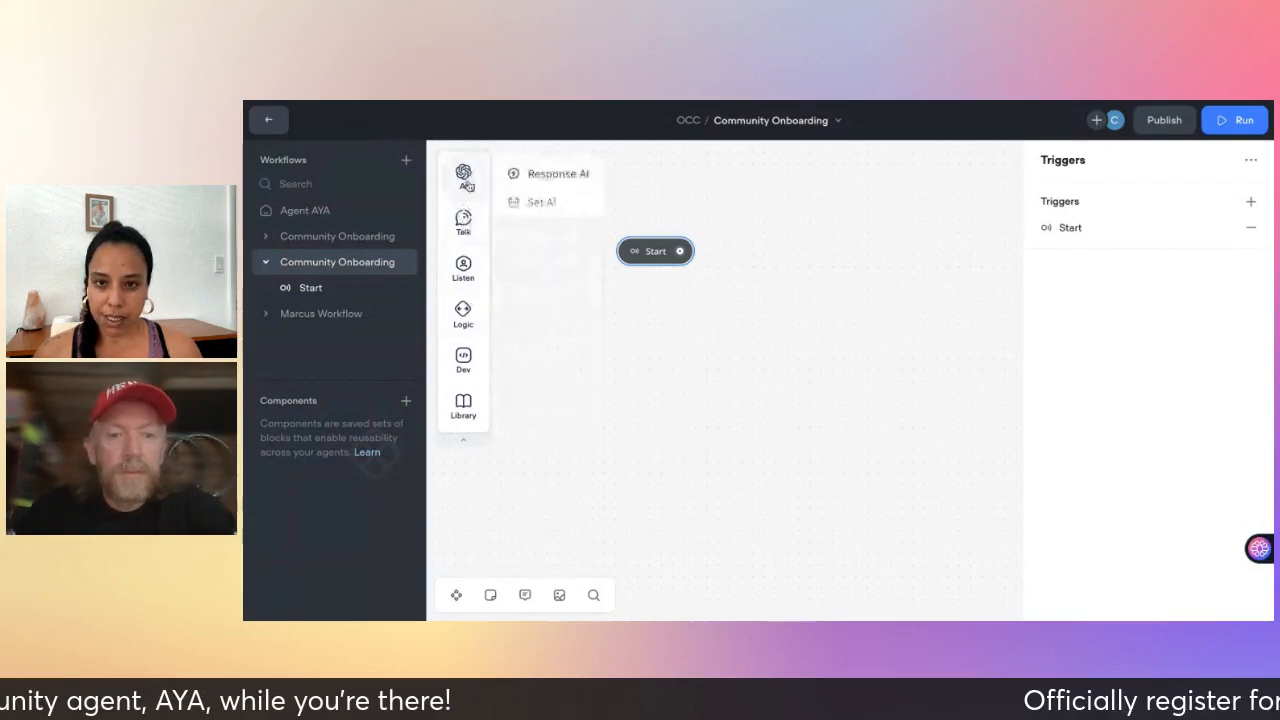
pyautogui.moveTo(461, 362)
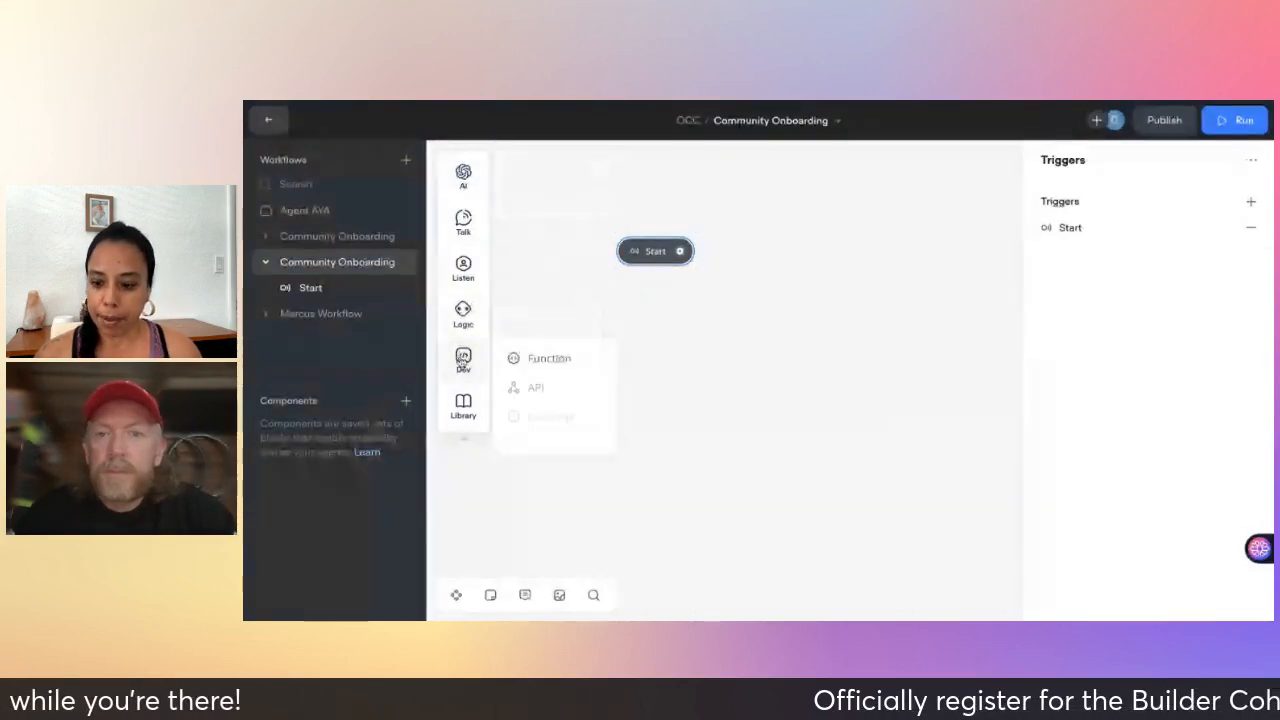
pyautogui.moveTo(472, 184)
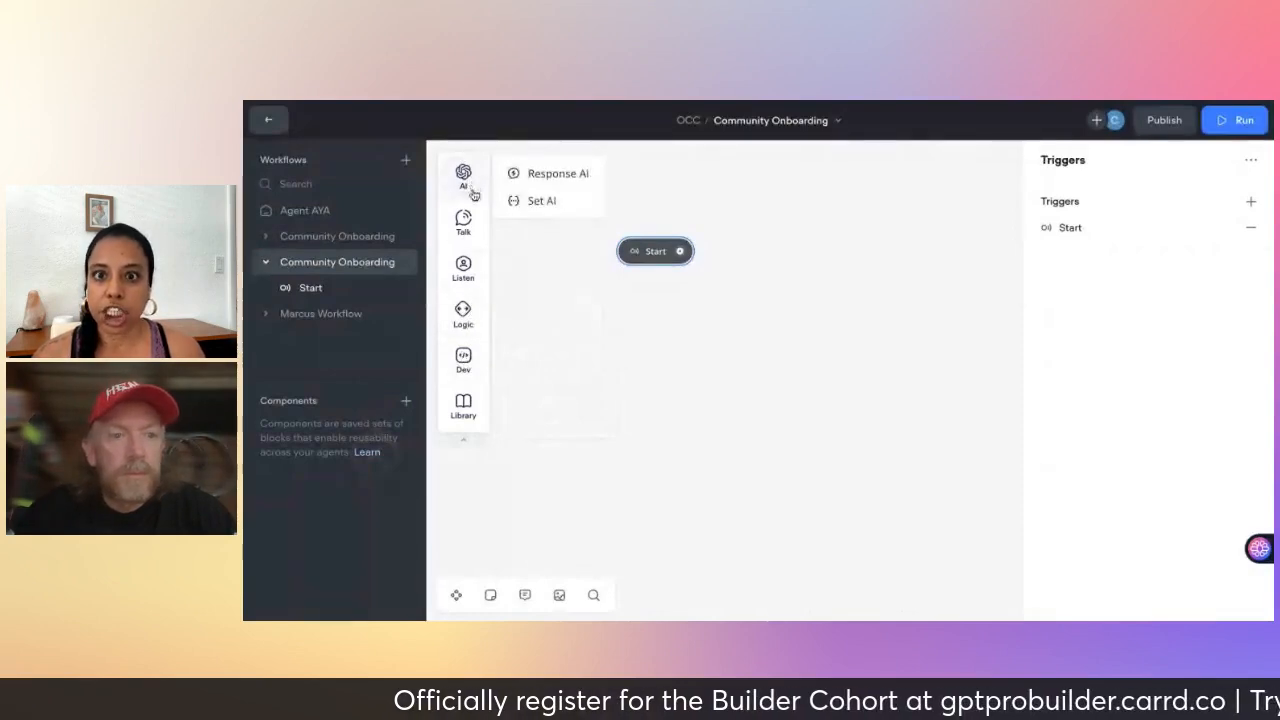
pyautogui.moveTo(471, 211)
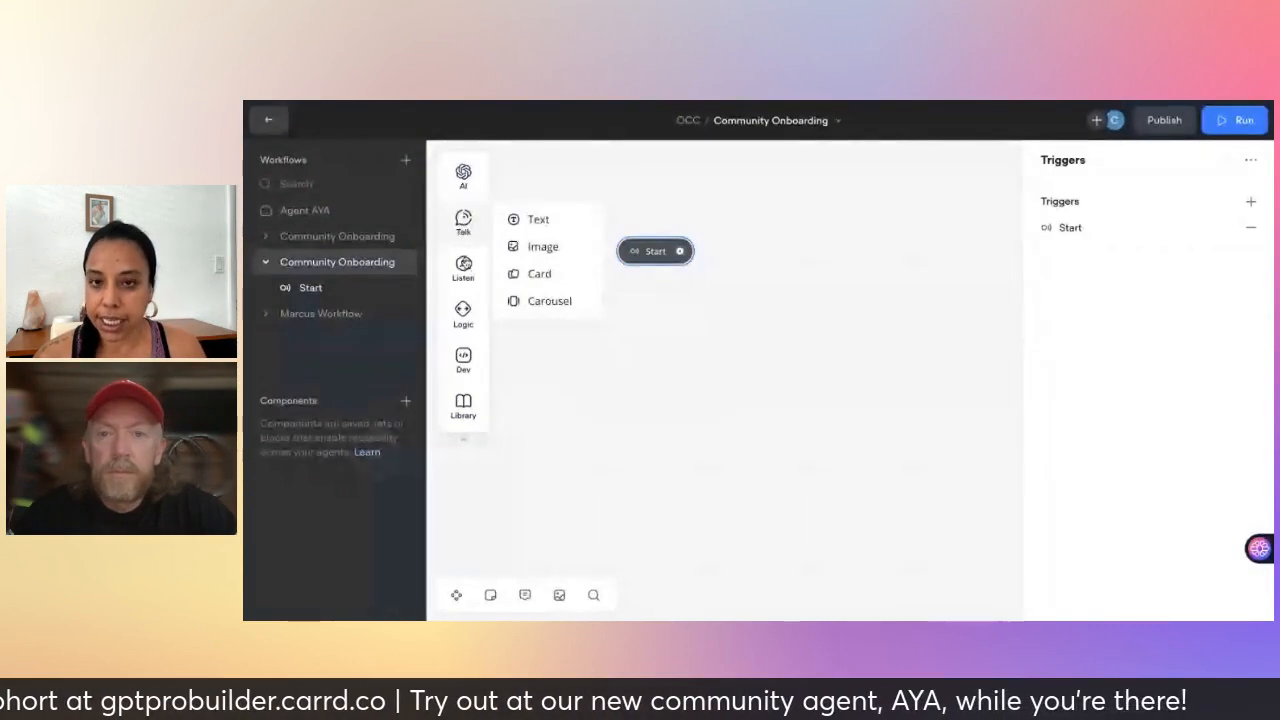
pyautogui.moveTo(465, 285)
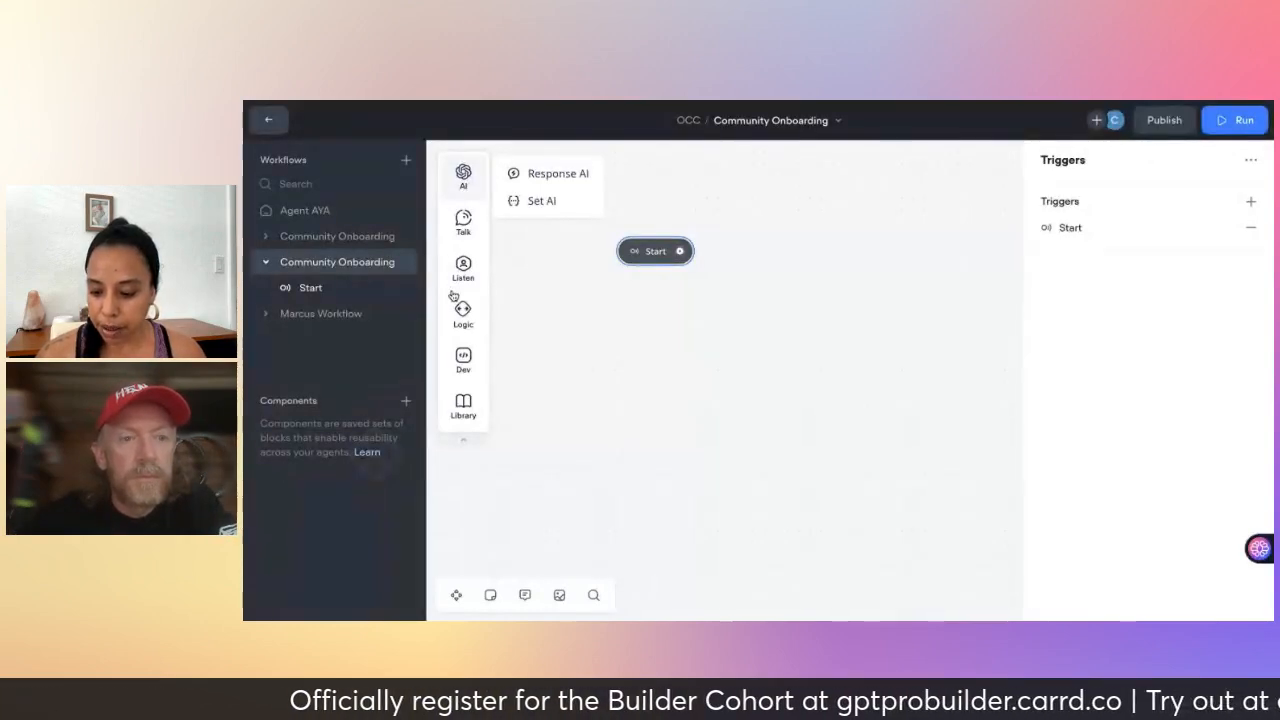
pyautogui.moveTo(463, 324)
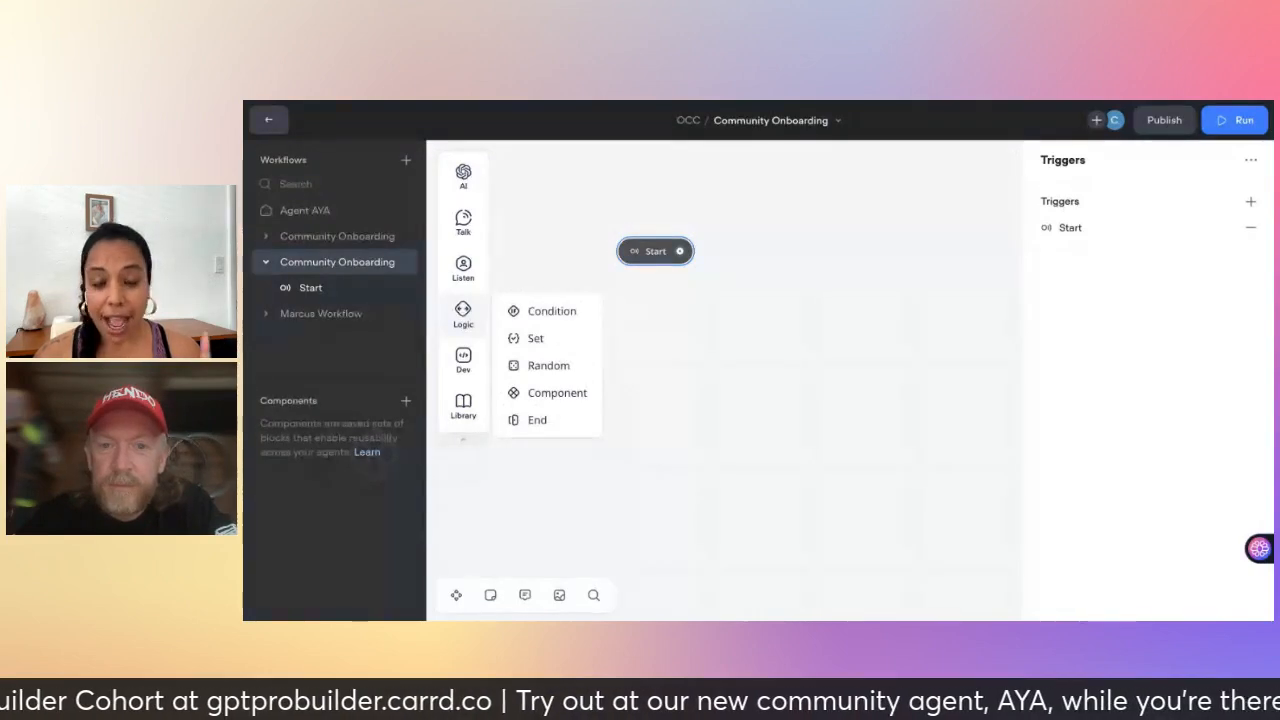
pyautogui.moveTo(459, 385)
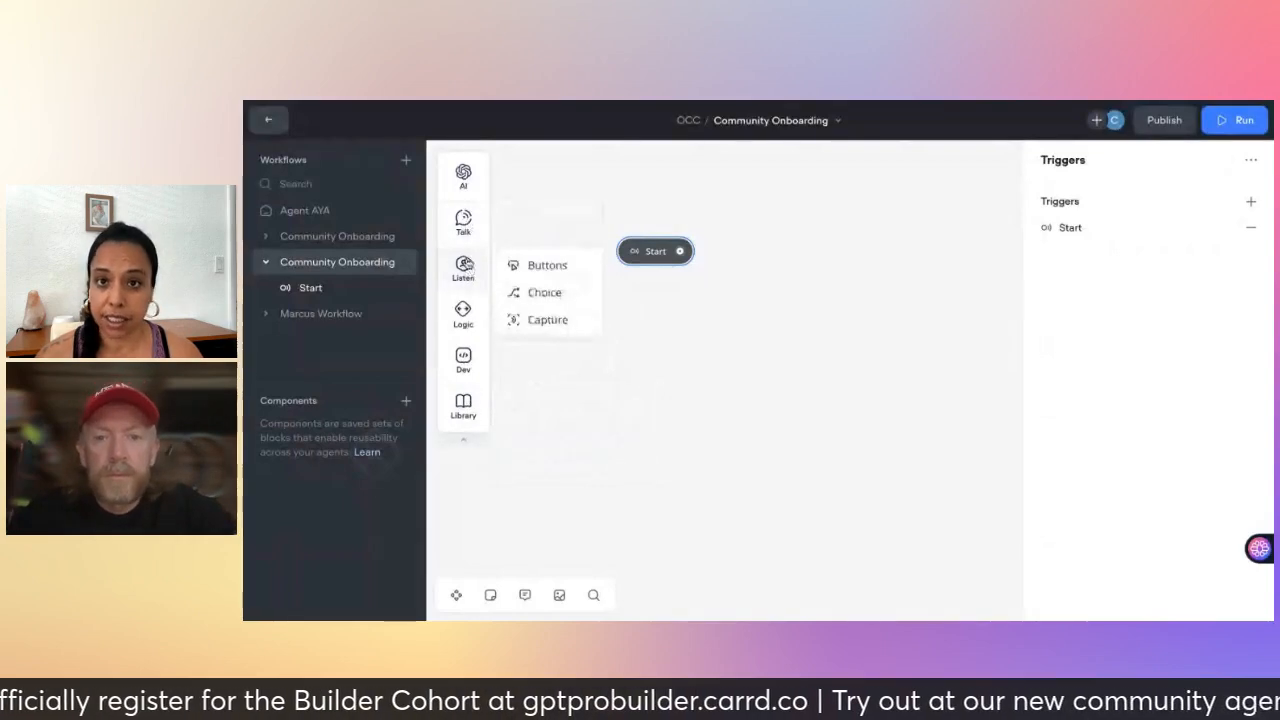
pyautogui.moveTo(467, 256)
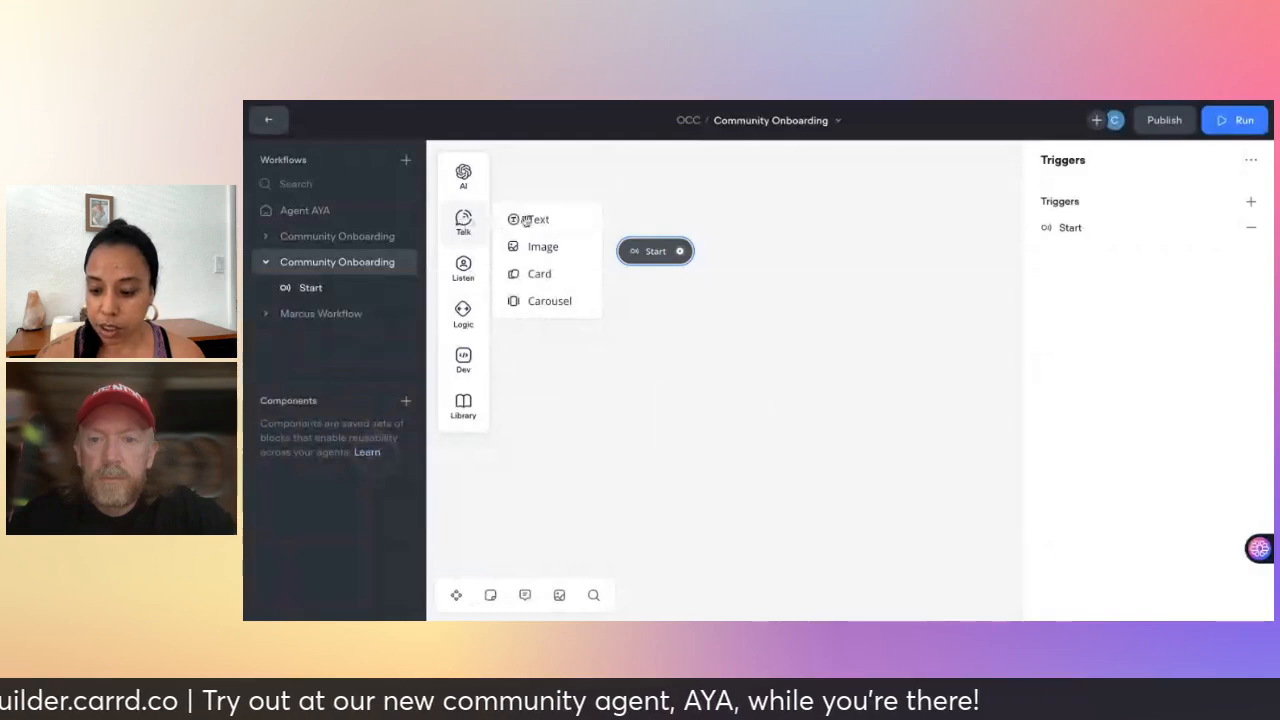
# - Add a text block beside Start reading 'Welcome to the One Click Creator Community!' / 'How can I assist you?'
pyautogui.moveTo(538, 224); pyautogui.dragTo(769, 285)
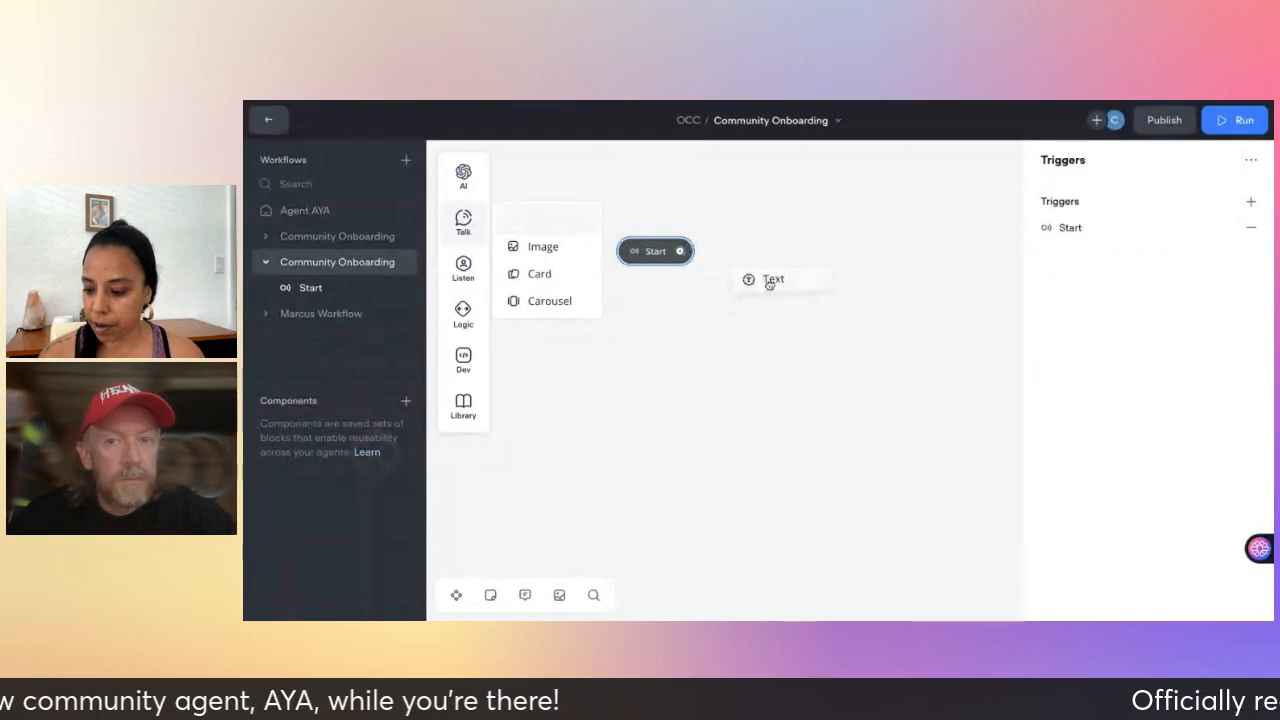
pyautogui.moveTo(876, 200); pyautogui.dragTo(876, 200)
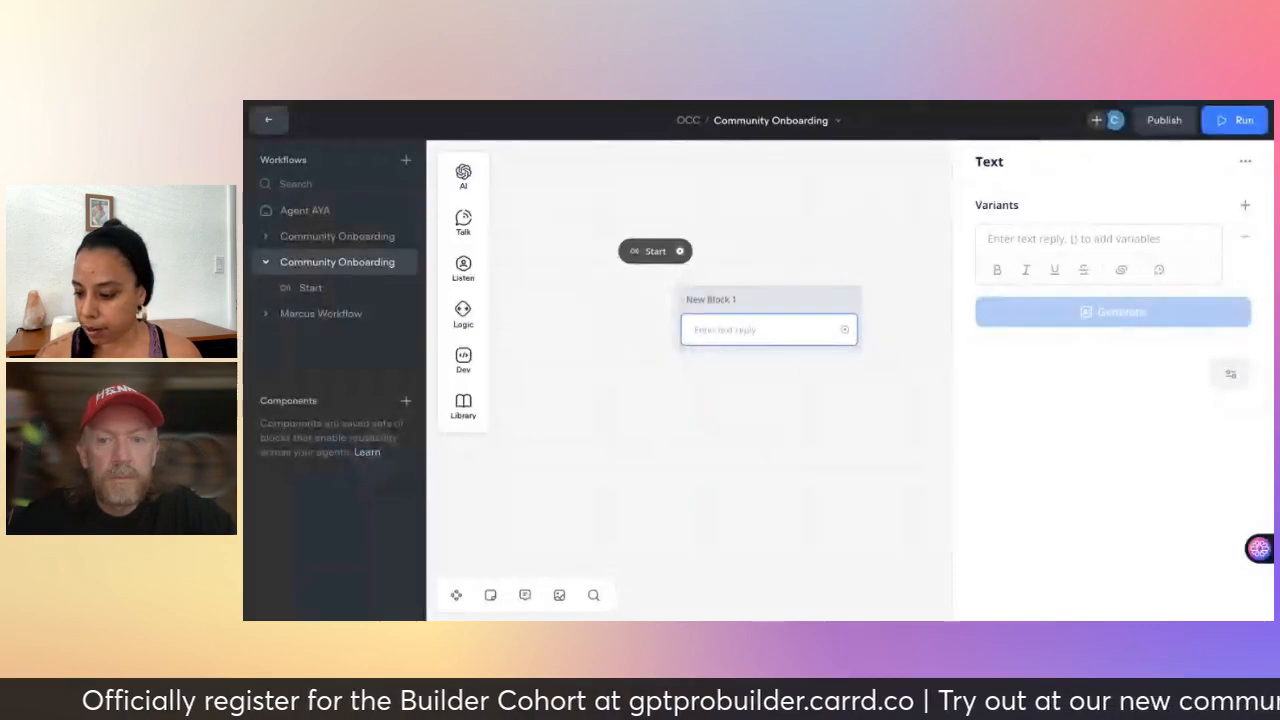
pyautogui.click(1012, 248)
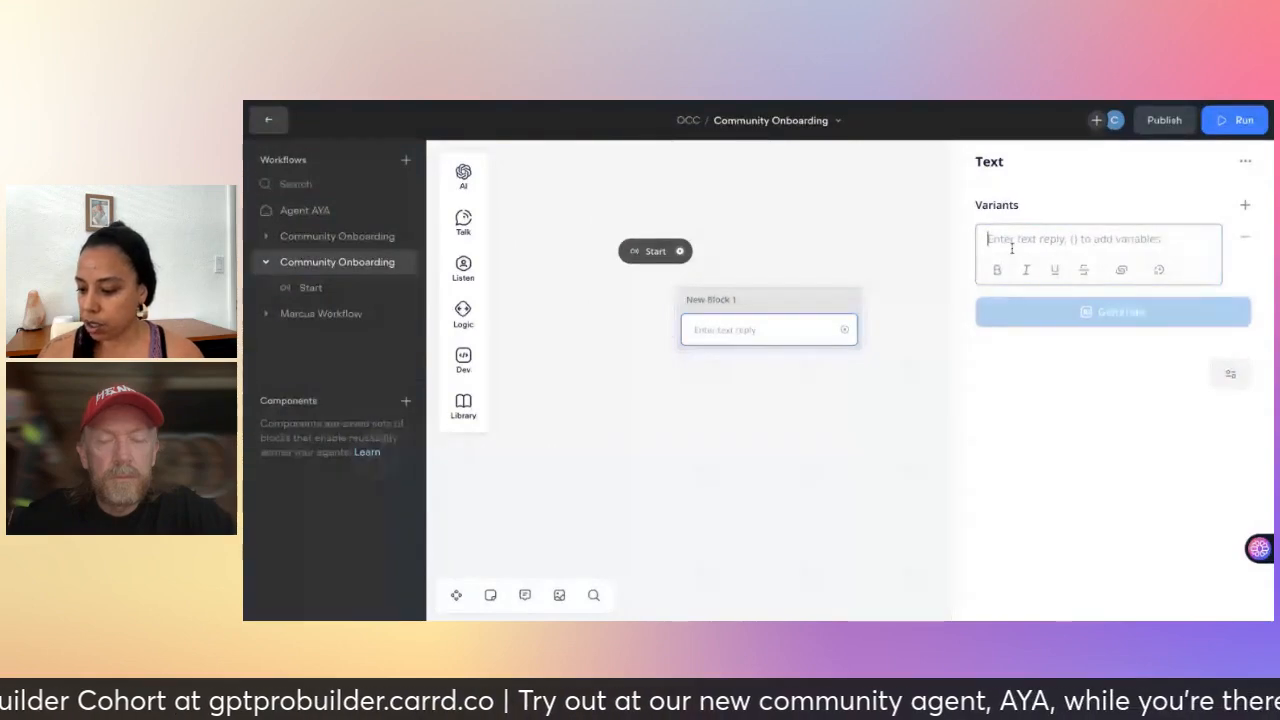
pyautogui.write('Welcome to ')
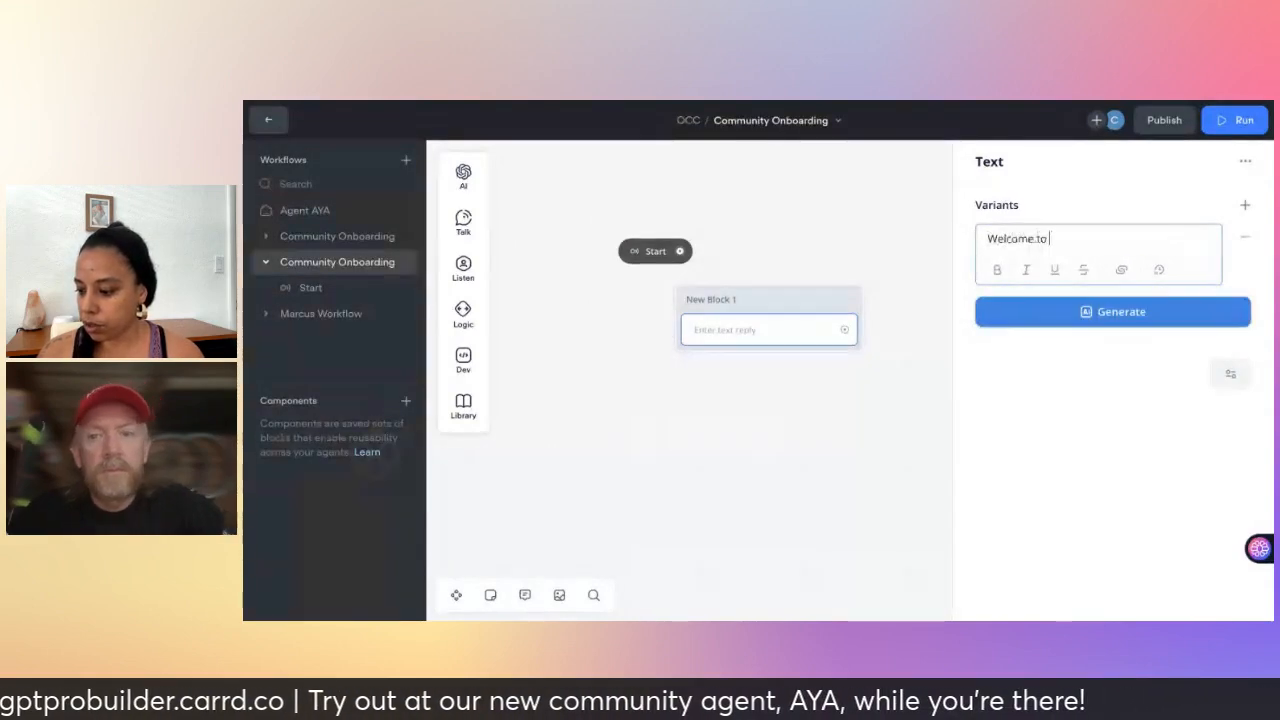
pyautogui.write('the One')
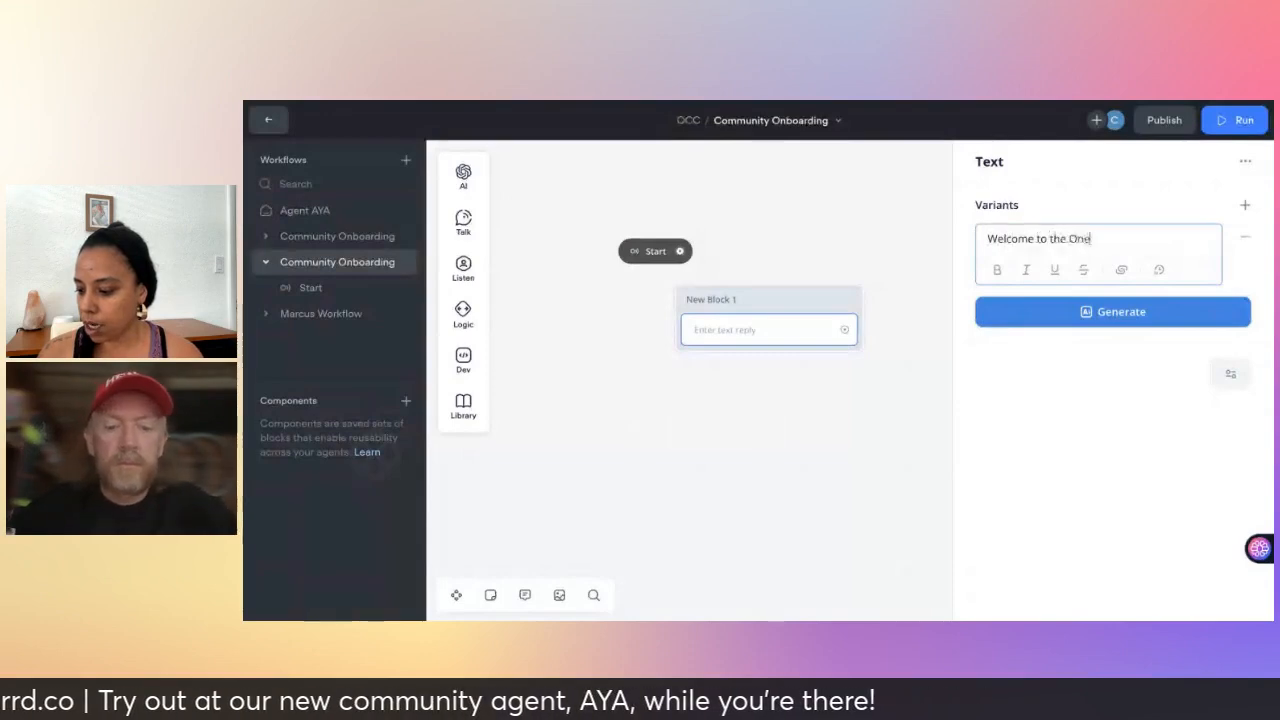
pyautogui.write(' Click Crea')
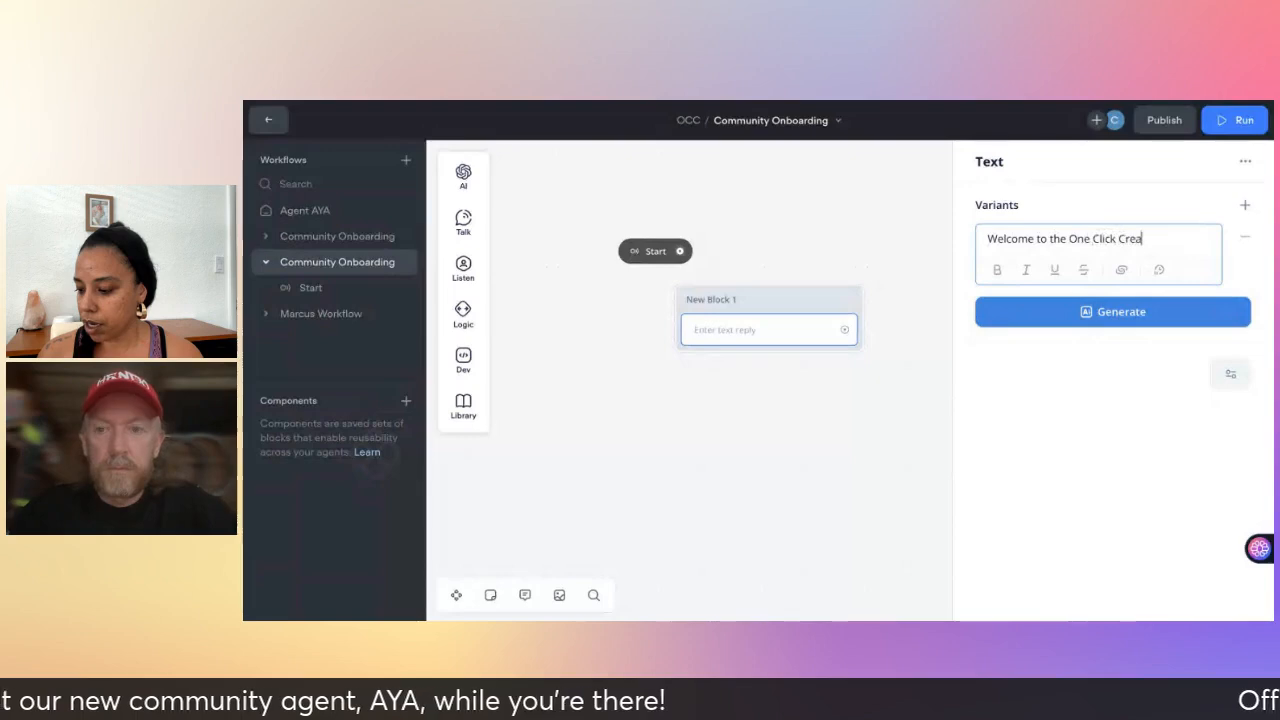
pyautogui.write('tor Communit')
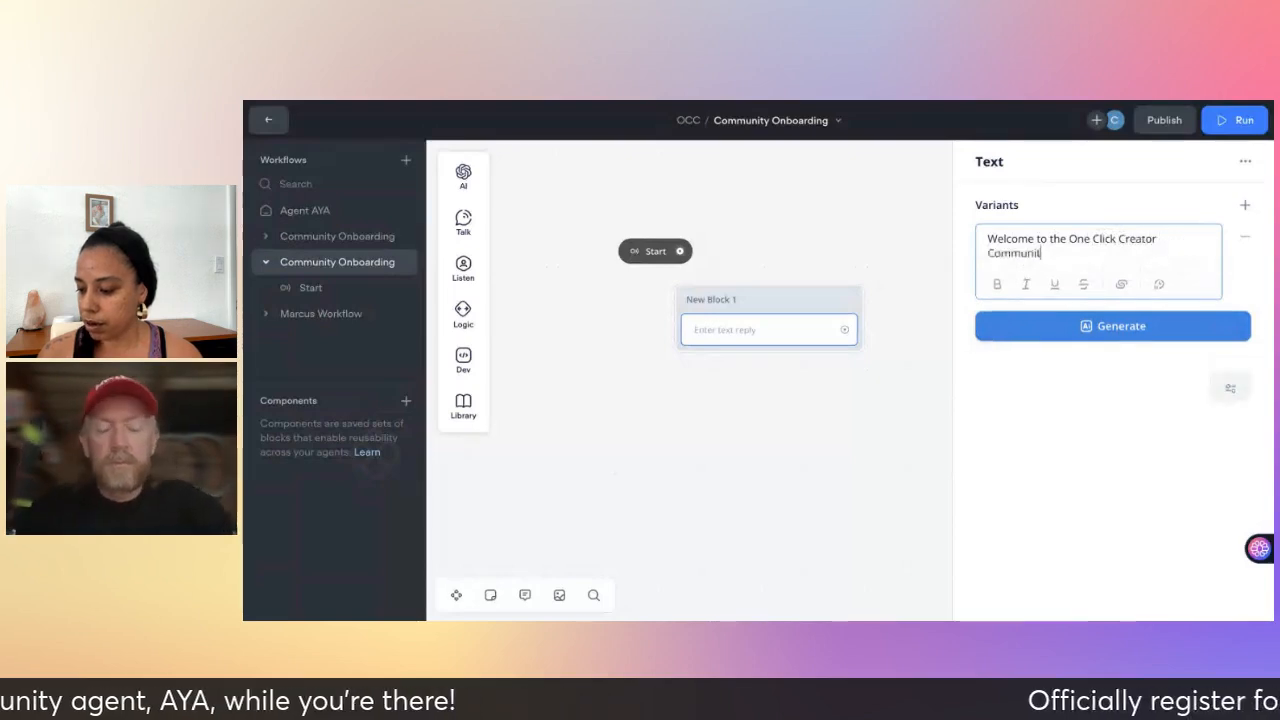
pyautogui.write('y!')
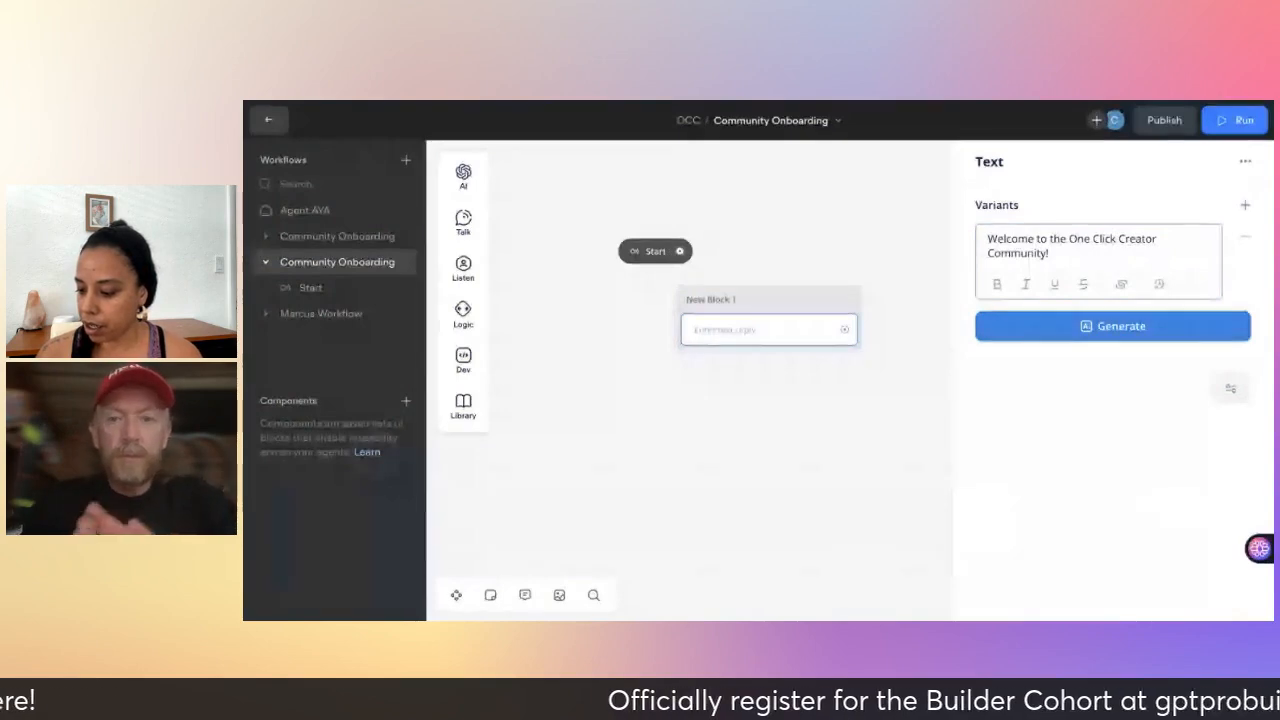
pyautogui.press('Return')
pyautogui.write('H')
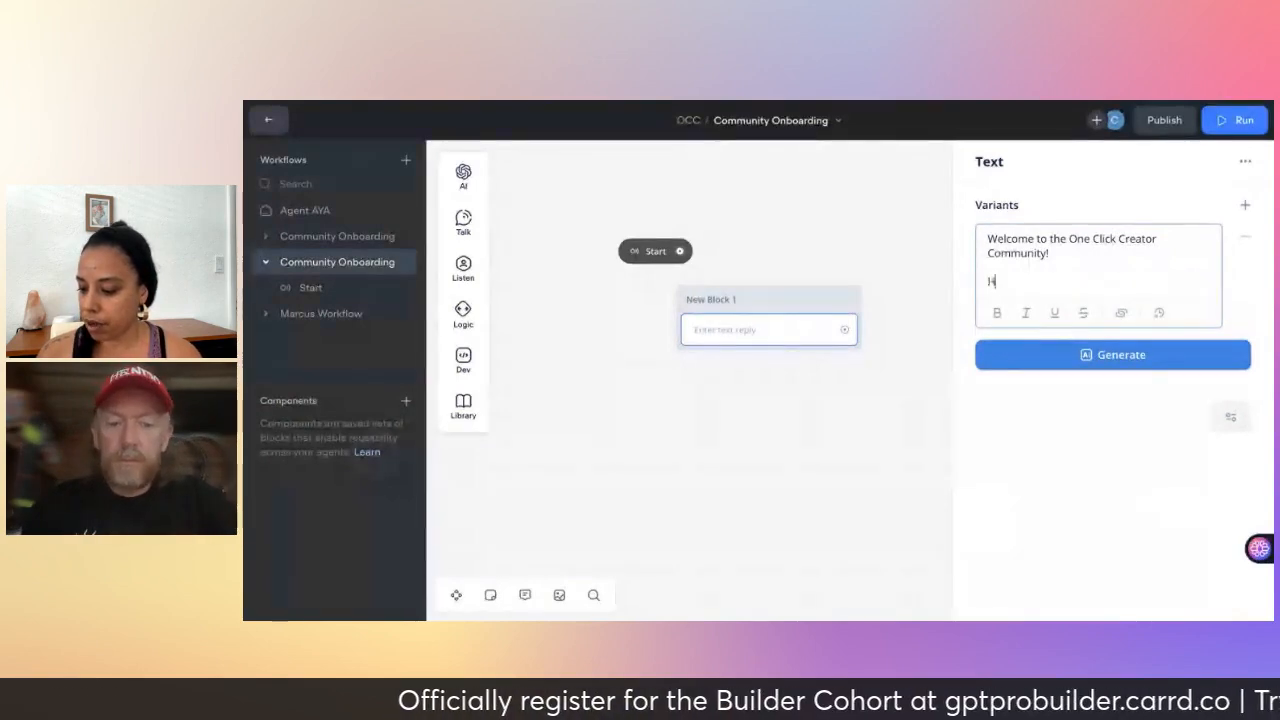
pyautogui.write('ow can I assist you?')
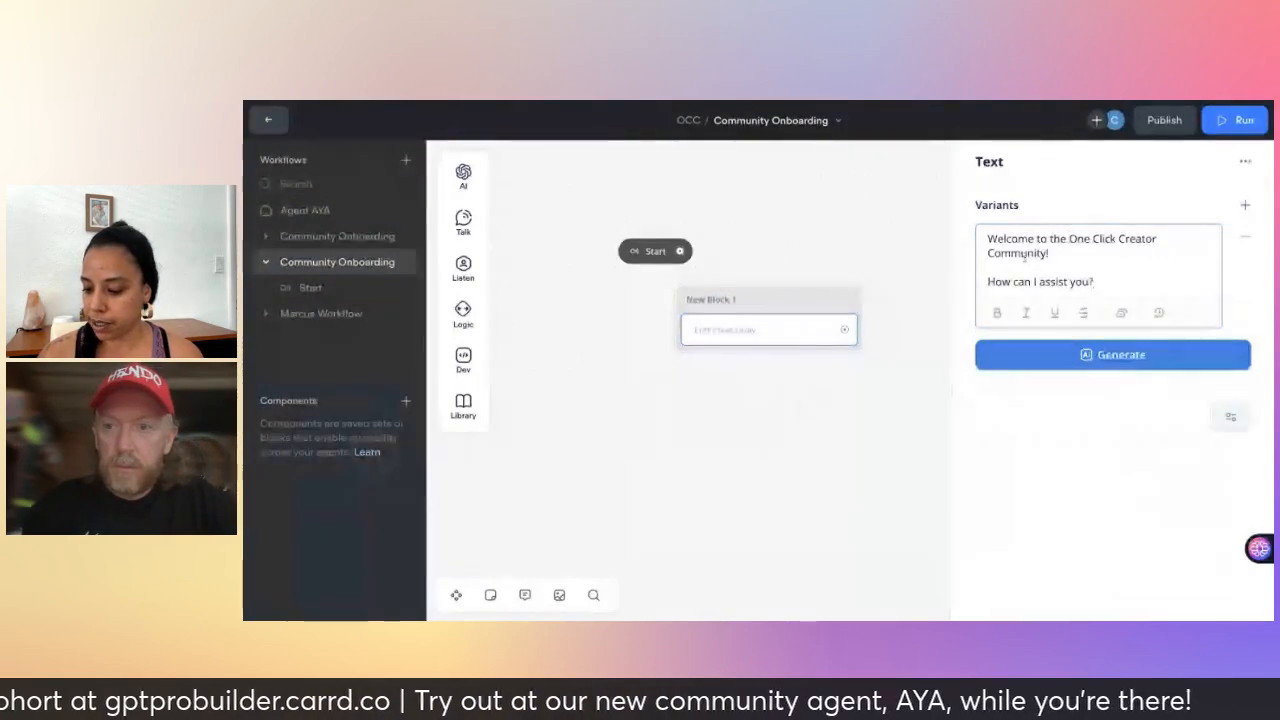
pyautogui.click(772, 392)
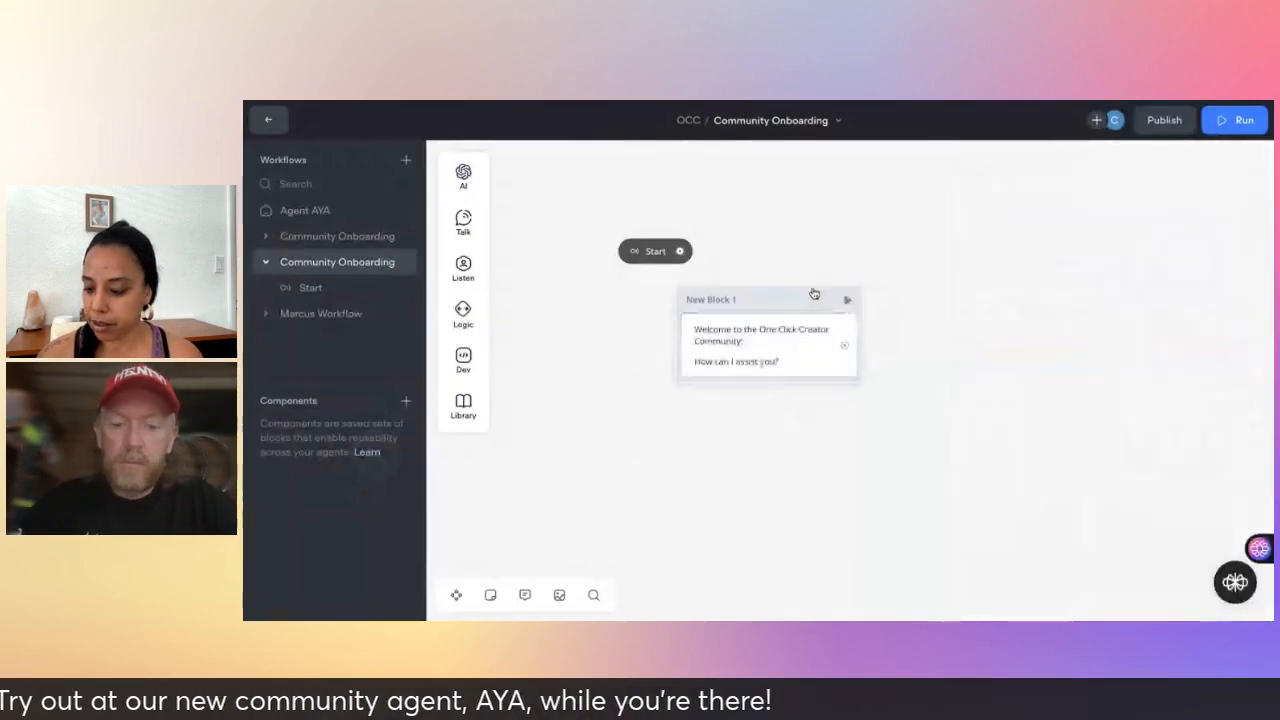
# - Move the greeting block beside Start and colour it blue
pyautogui.moveTo(805, 304); pyautogui.dragTo(854, 248)
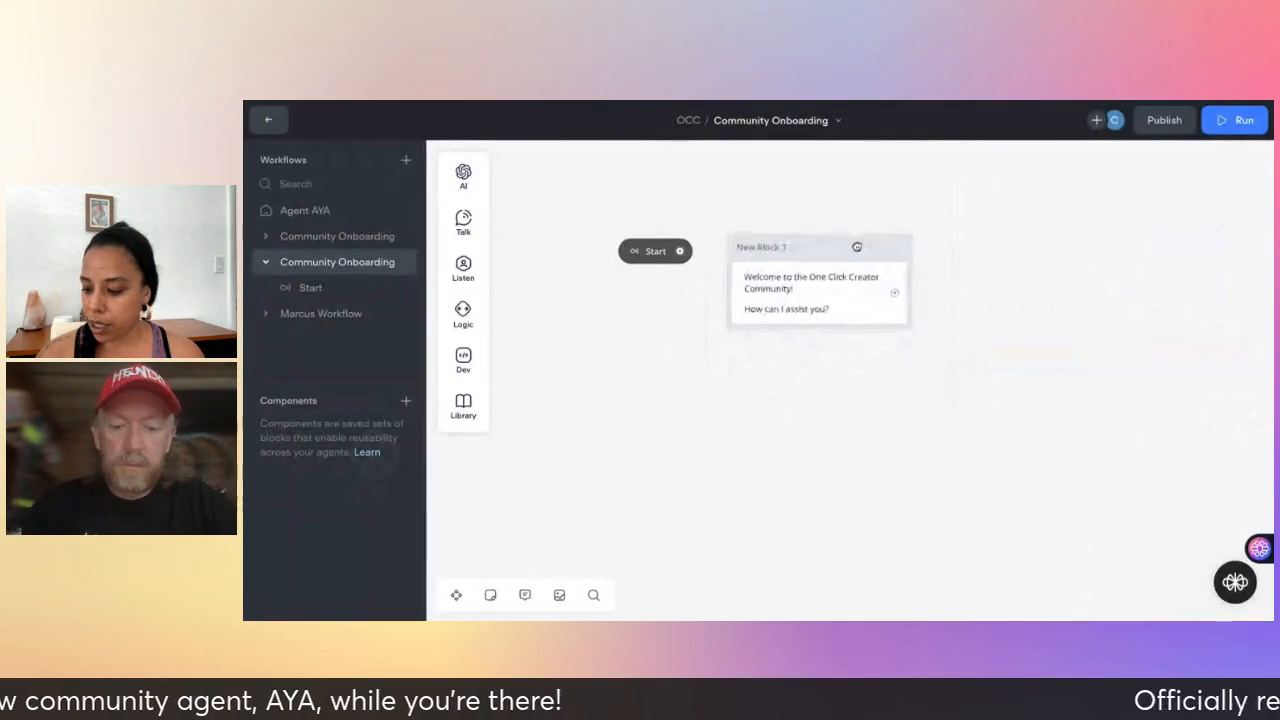
pyautogui.rightClick(816, 246)
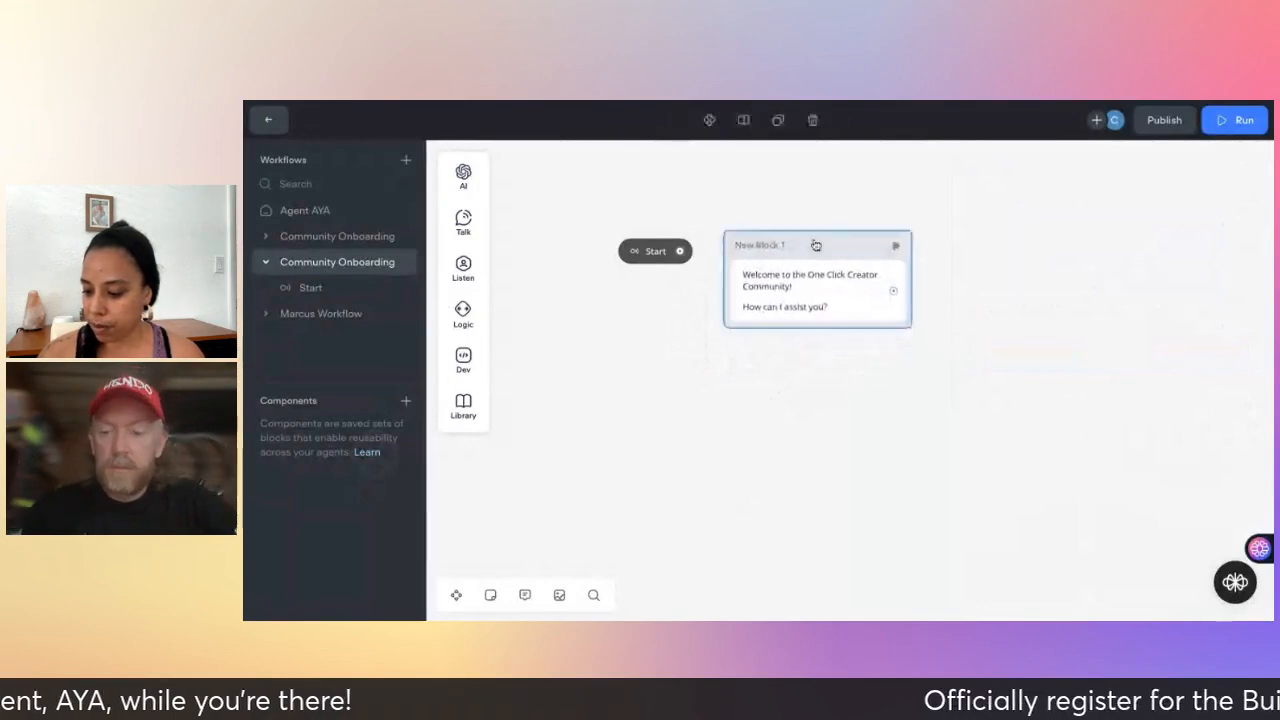
pyautogui.moveTo(882, 260)
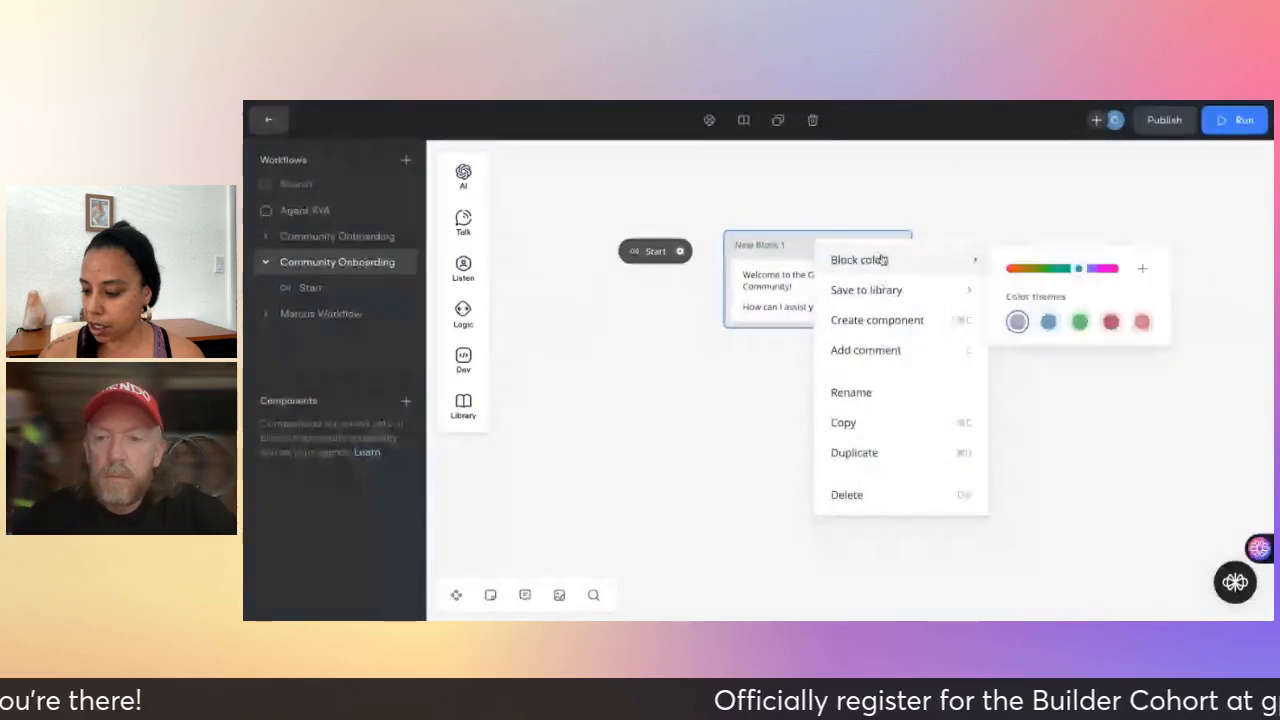
pyautogui.click(1104, 270)
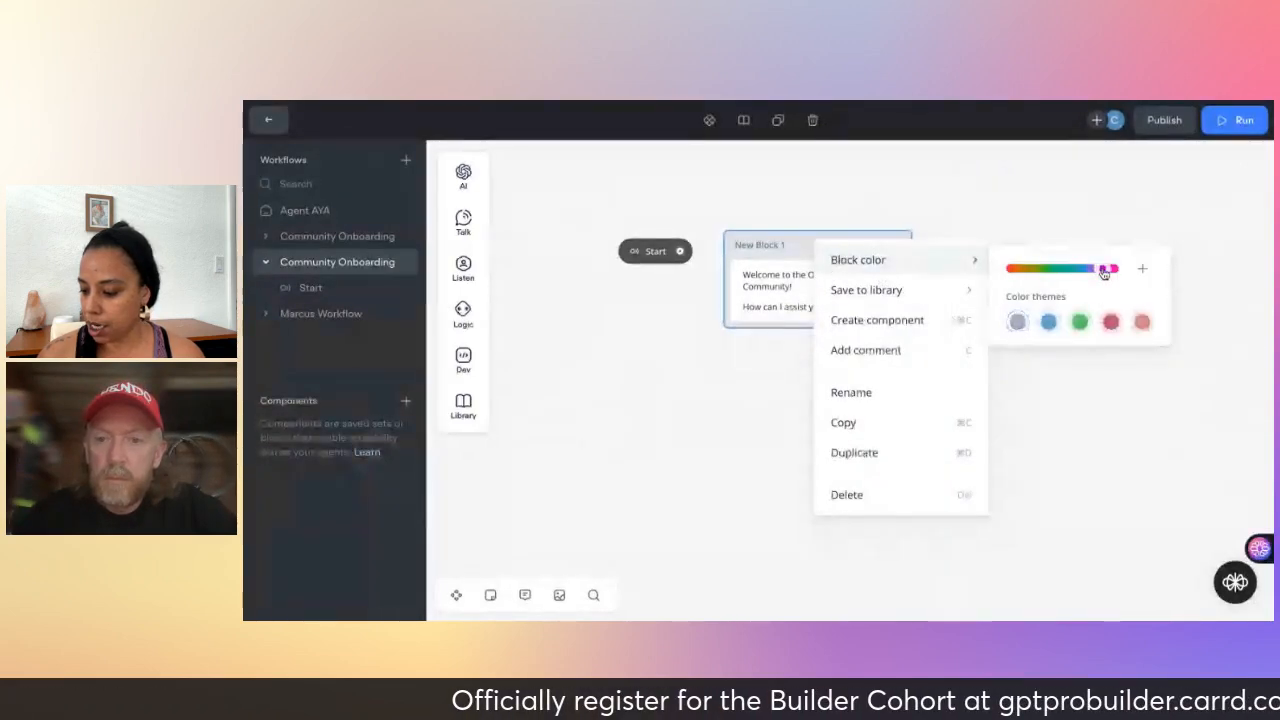
pyautogui.click(1049, 324)
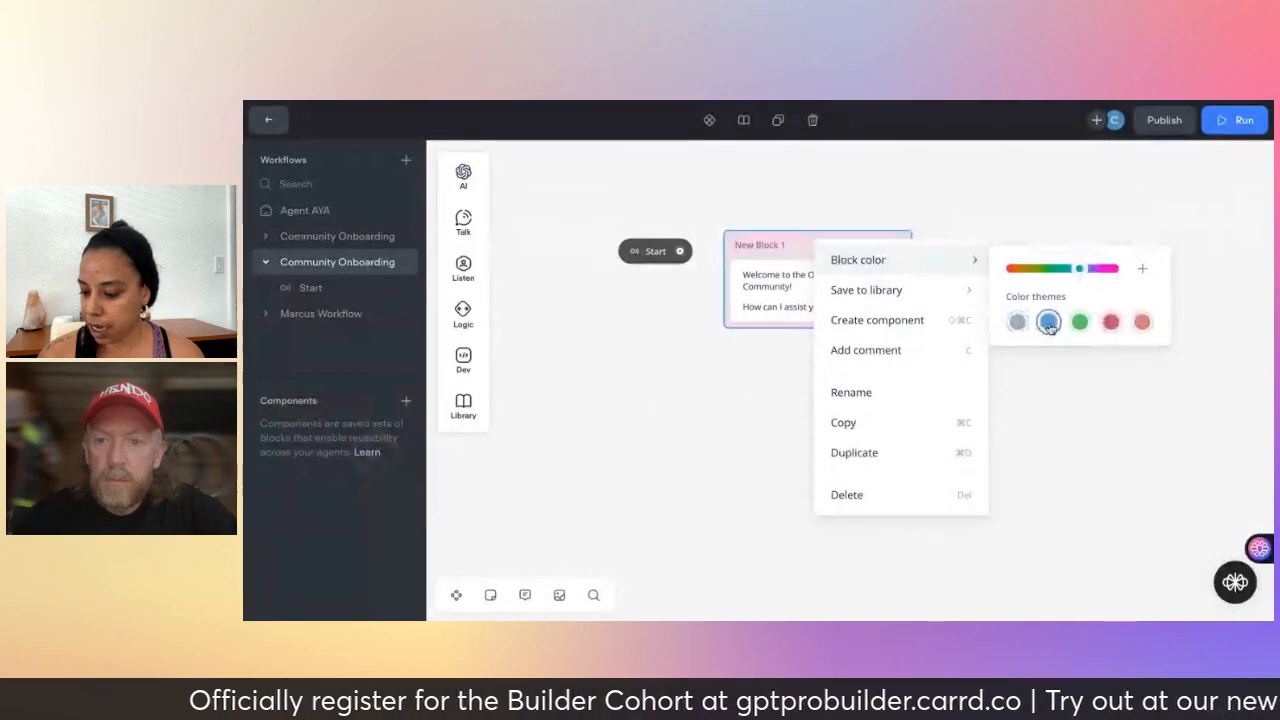
# - Rename the greeting block from New Block 1 to 'Welcome'
pyautogui.click(851, 393)
pyautogui.write('Welcome')
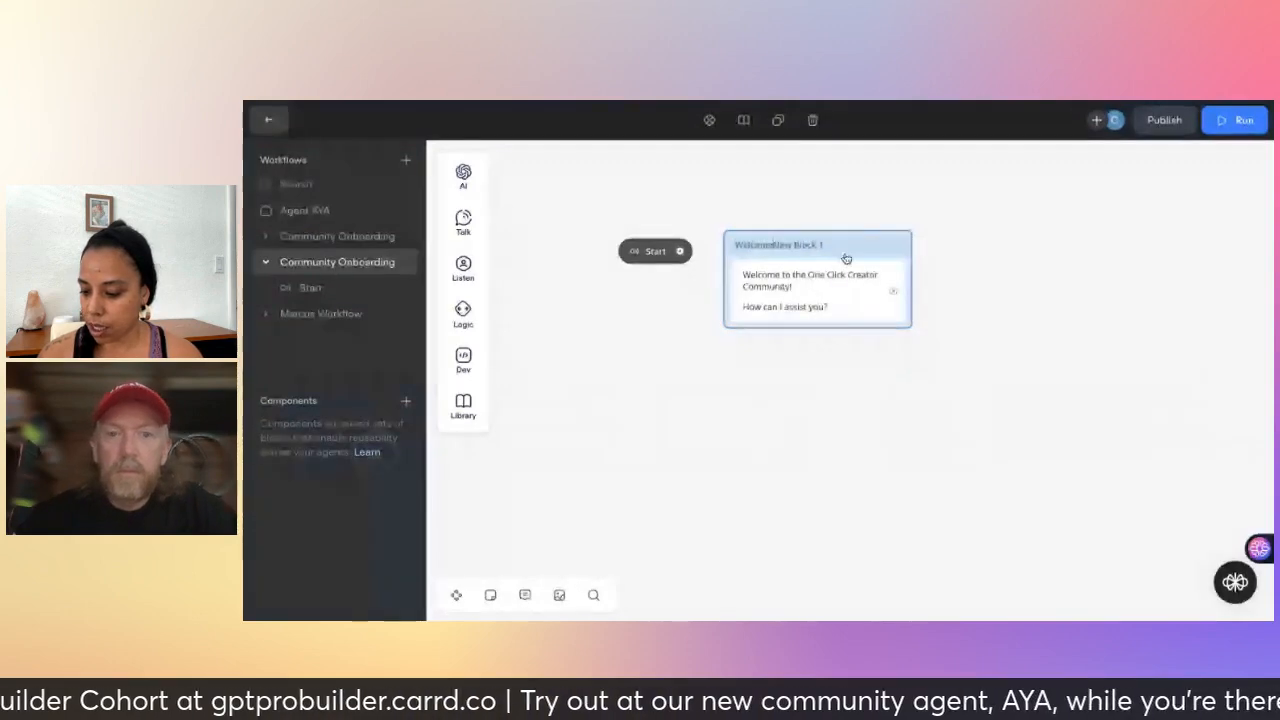
pyautogui.press('BackSpace')
pyautogui.press('BackSpace')
pyautogui.press('BackSpace')
pyautogui.press('BackSpace')
pyautogui.press('BackSpace')
pyautogui.press('BackSpace')
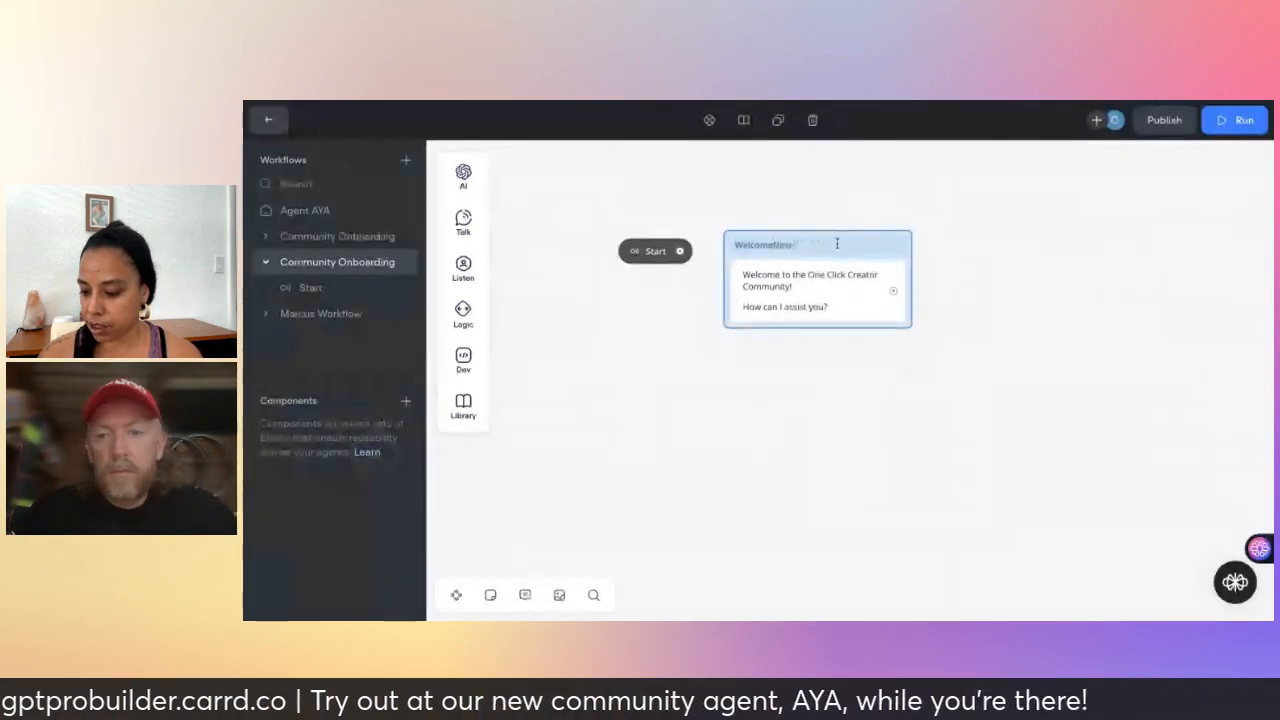
pyautogui.press('BackSpace')
pyautogui.press('BackSpace')
pyautogui.press('BackSpace')
pyautogui.click(795, 408)
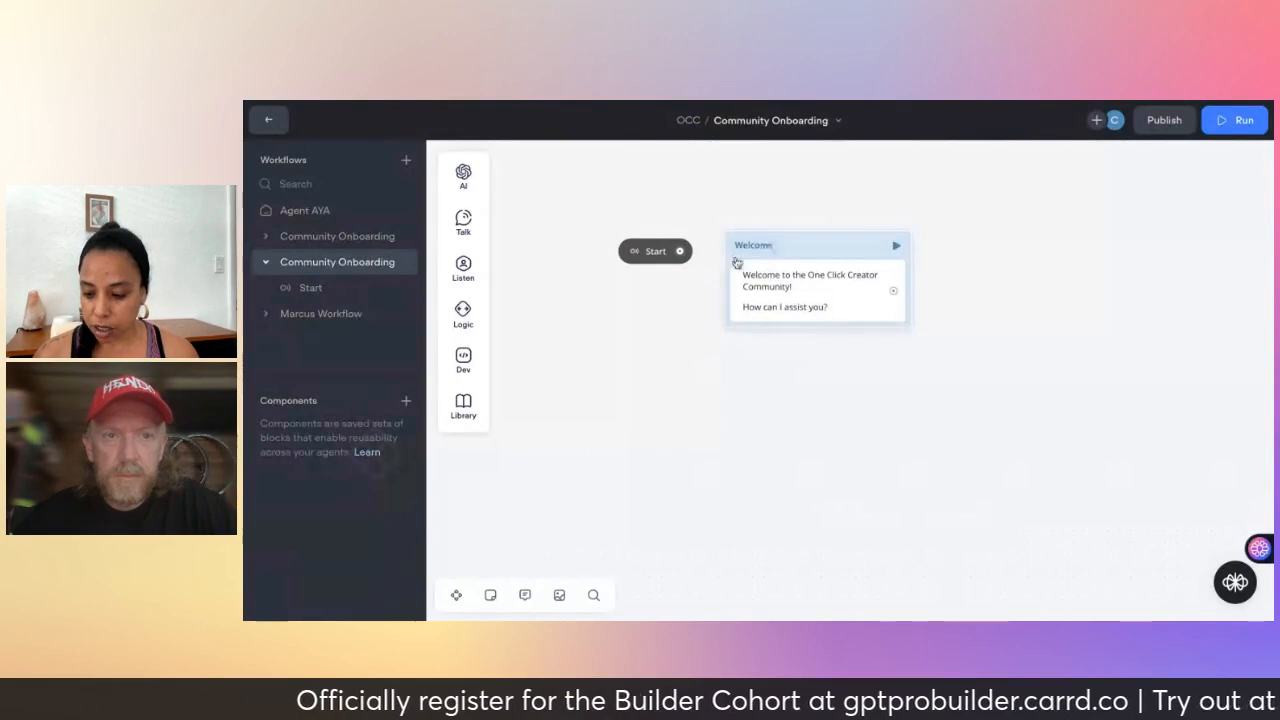
# - Connect Start to the Welcome block, open its greeting text, and run a test
pyautogui.moveTo(680, 252); pyautogui.dragTo(743, 256)
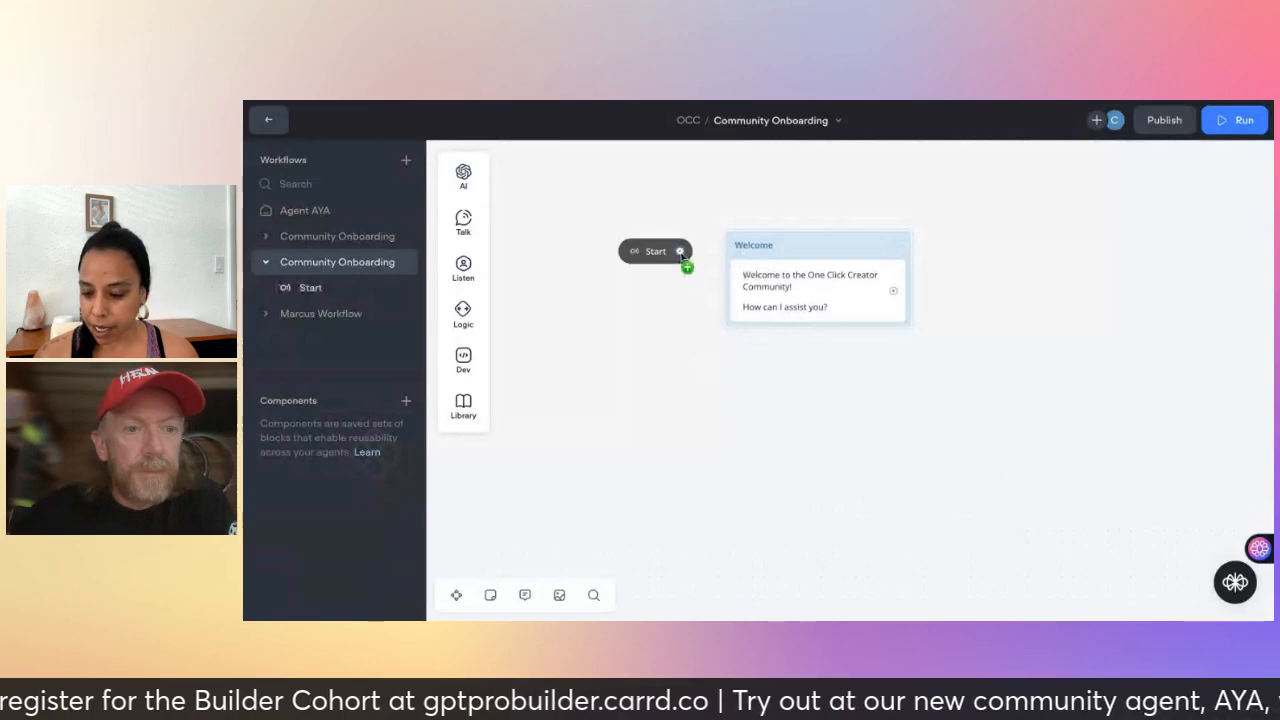
pyautogui.moveTo(680, 252); pyautogui.dragTo(740, 257)
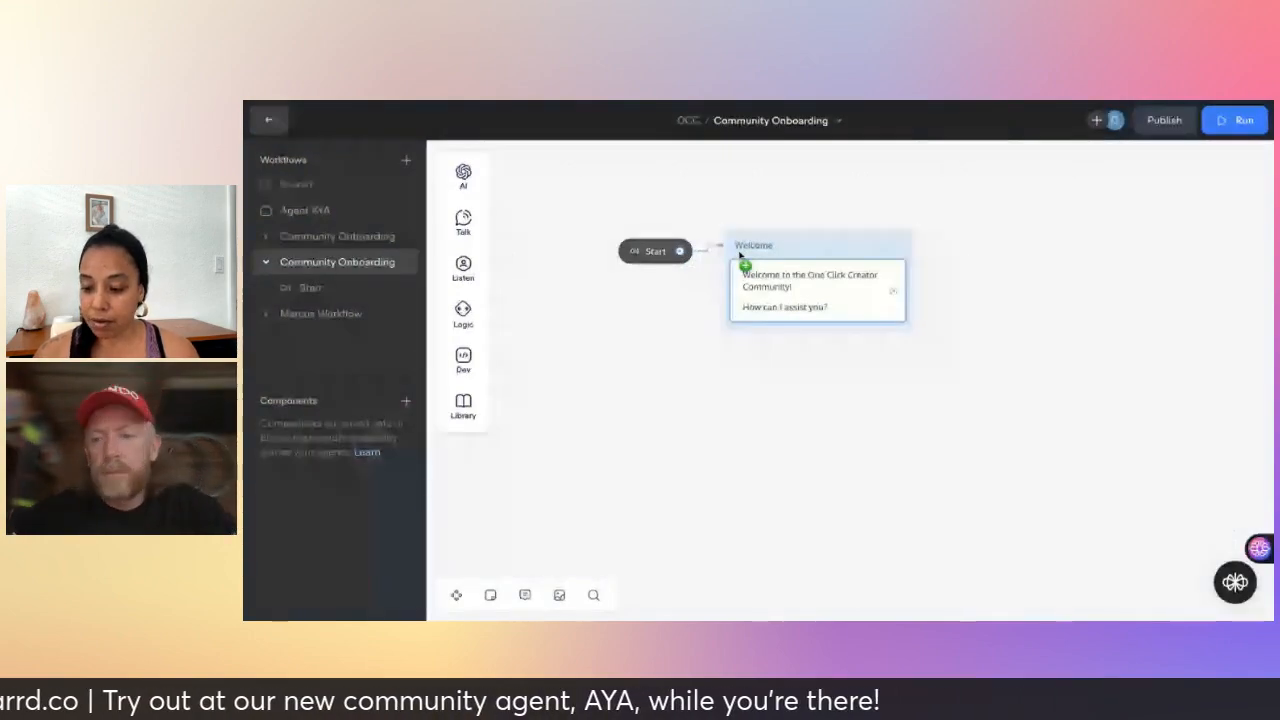
pyautogui.click(740, 257)
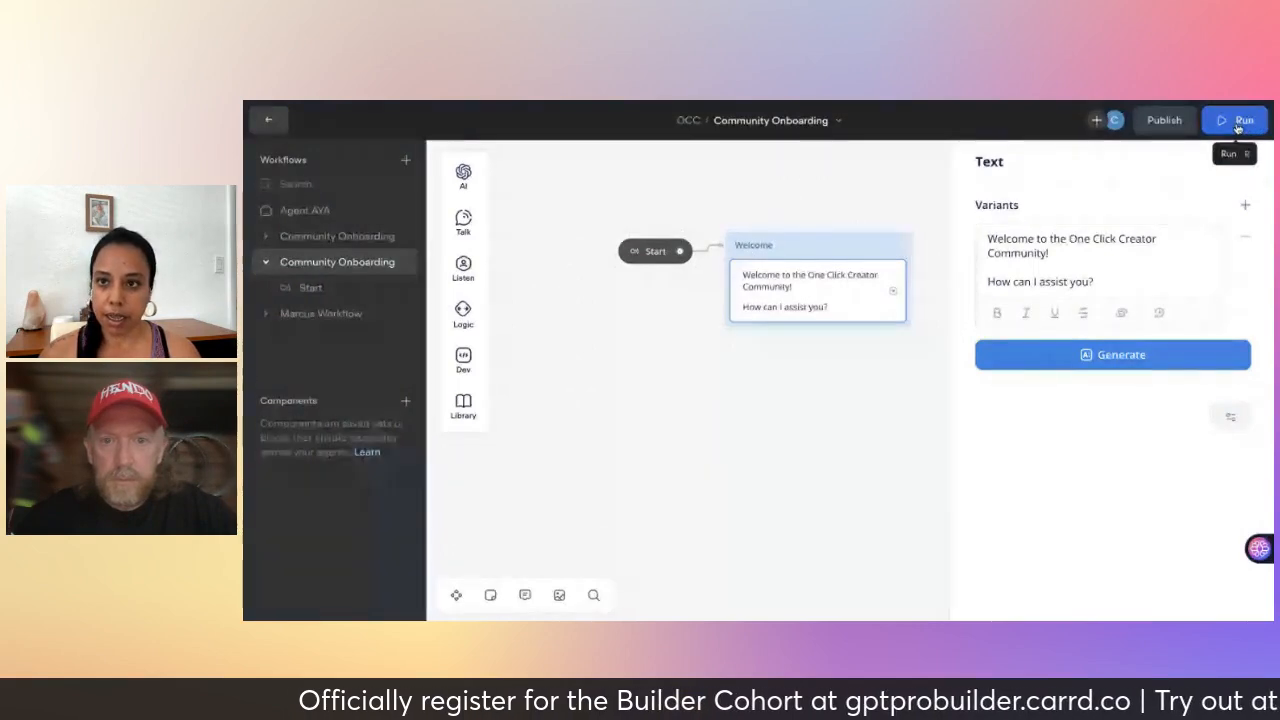
pyautogui.click(636, 254)
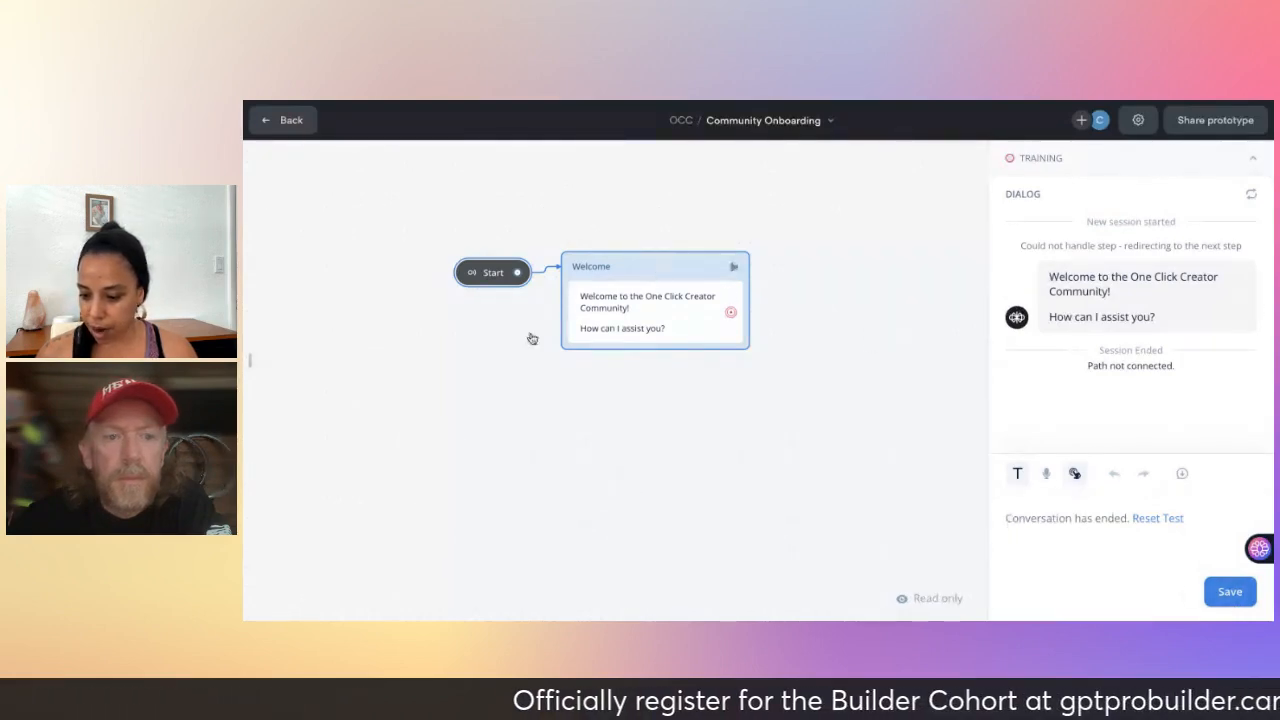
# - Exit the test and add a Buttons step under the Welcome greeting
pyautogui.press('Escape')
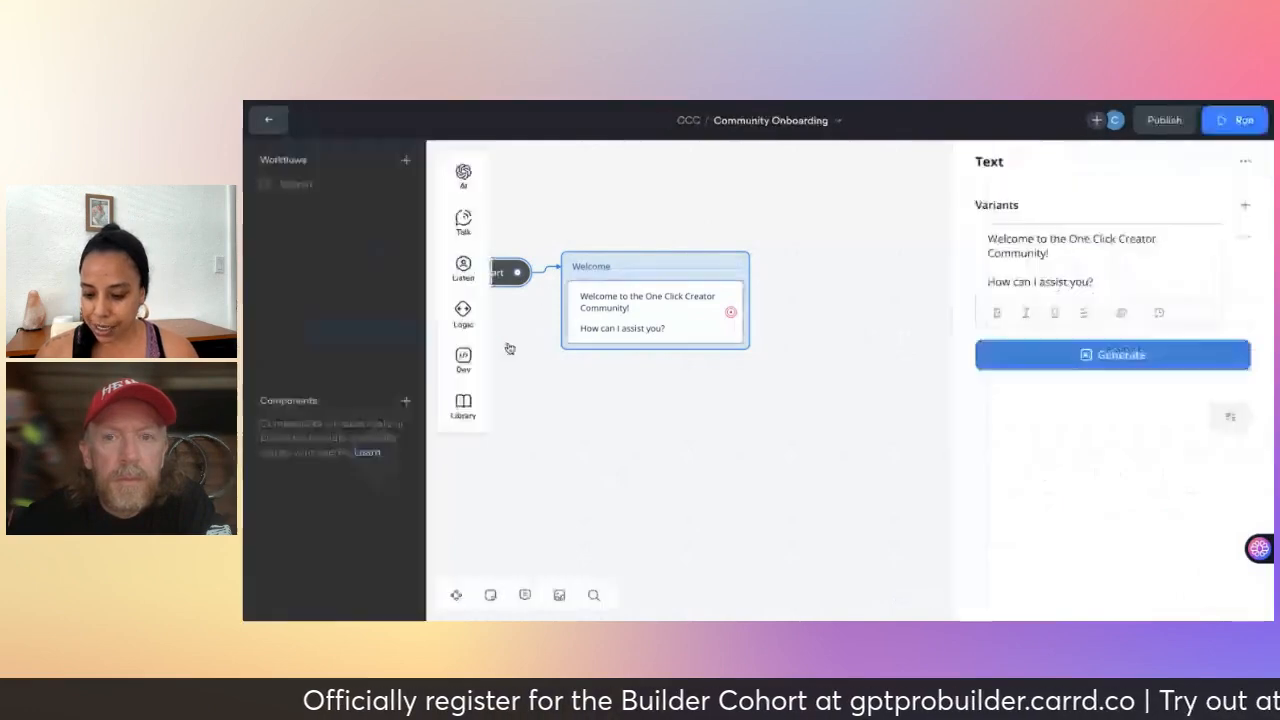
pyautogui.moveTo(462, 268)
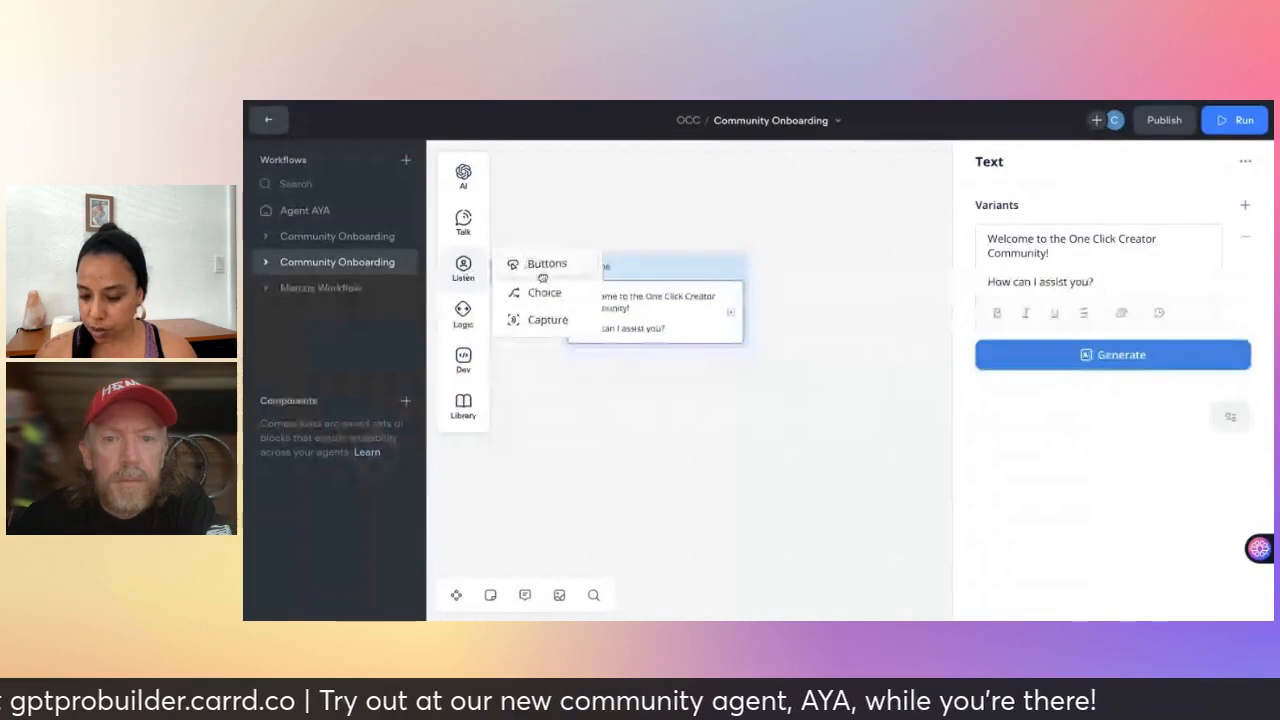
pyautogui.click(542, 270)
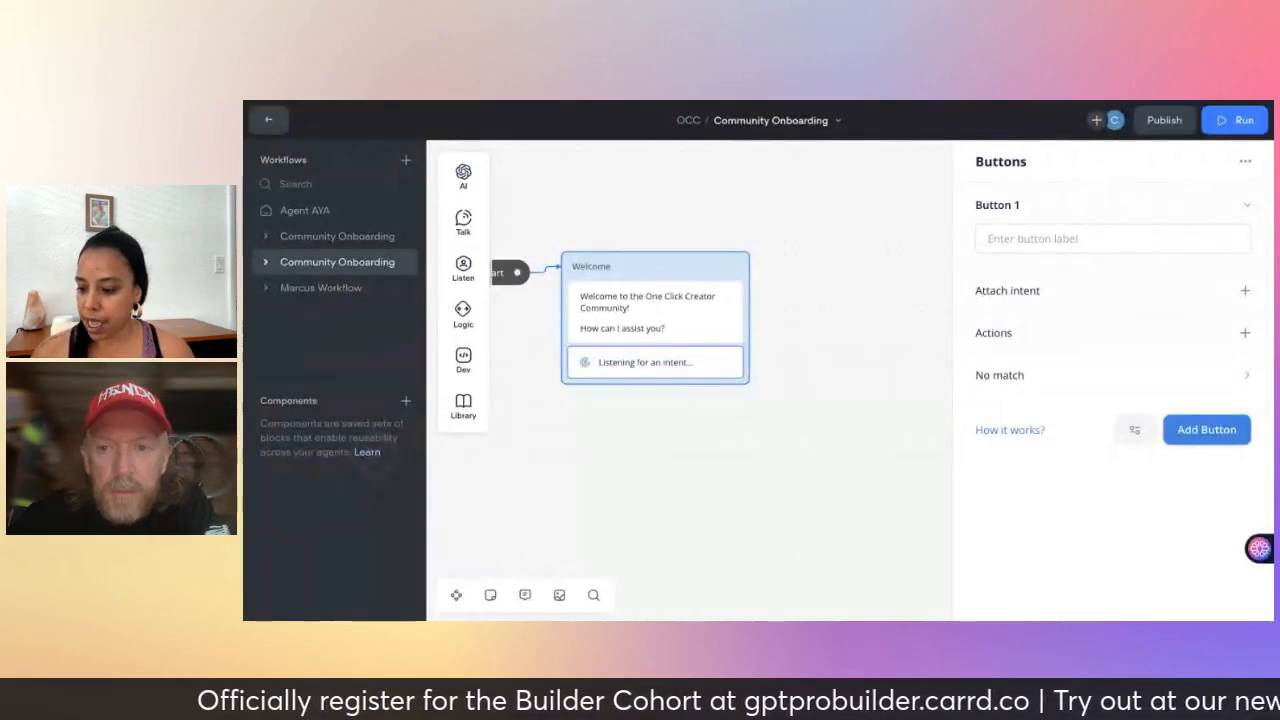
# - Label the Welcome buttons 'Sign up for my newsletter', 'Community FAQs' and 'Get in touch'
pyautogui.click(1030, 236)
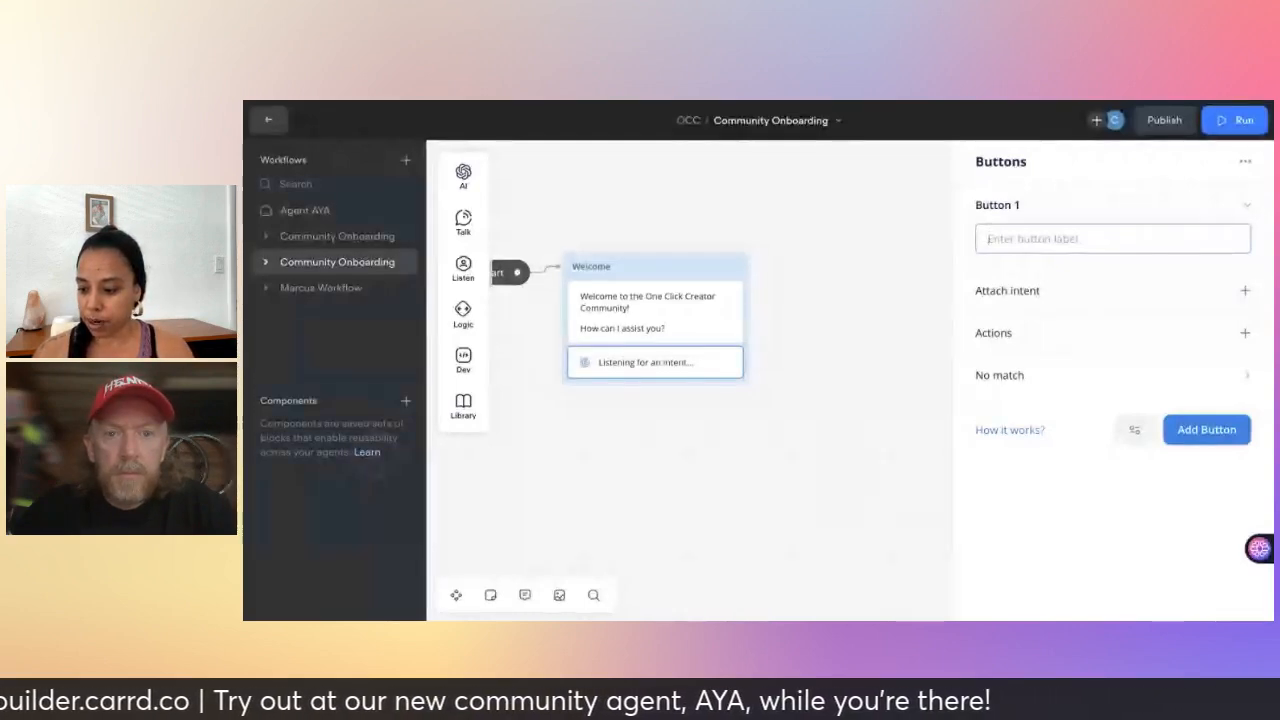
pyautogui.write('Sign')
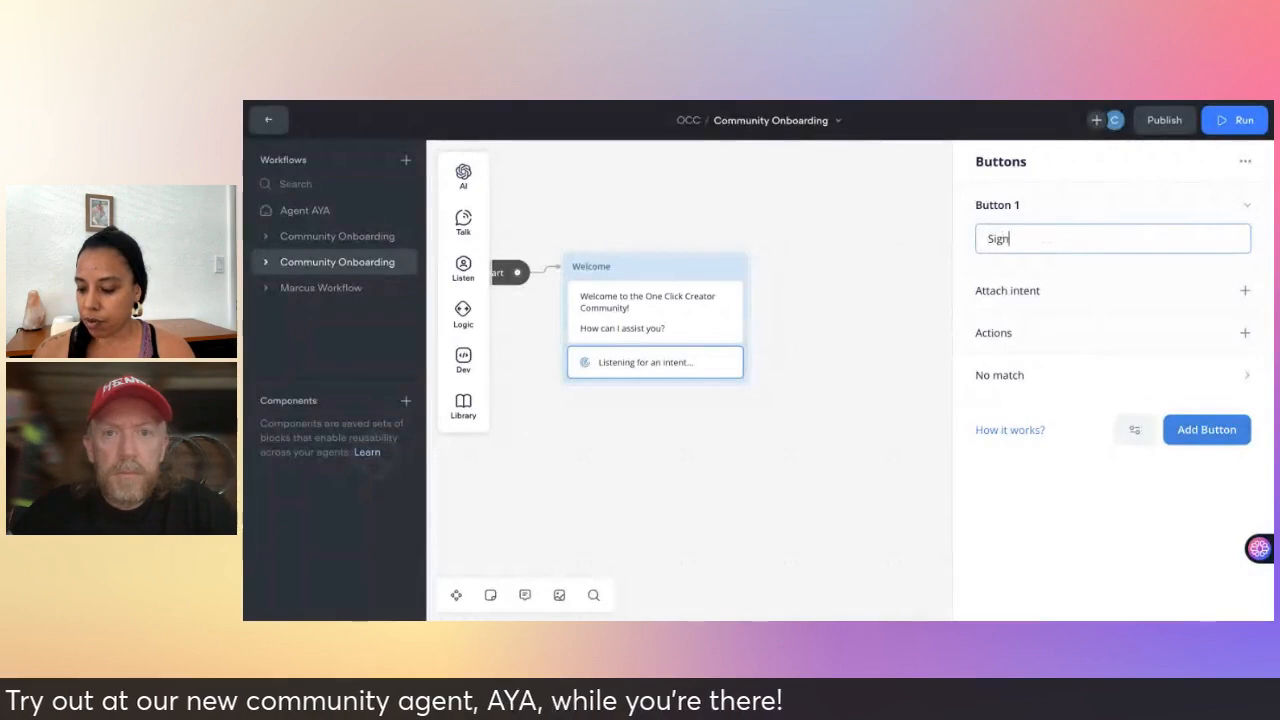
pyautogui.write(' up for my newsletter')
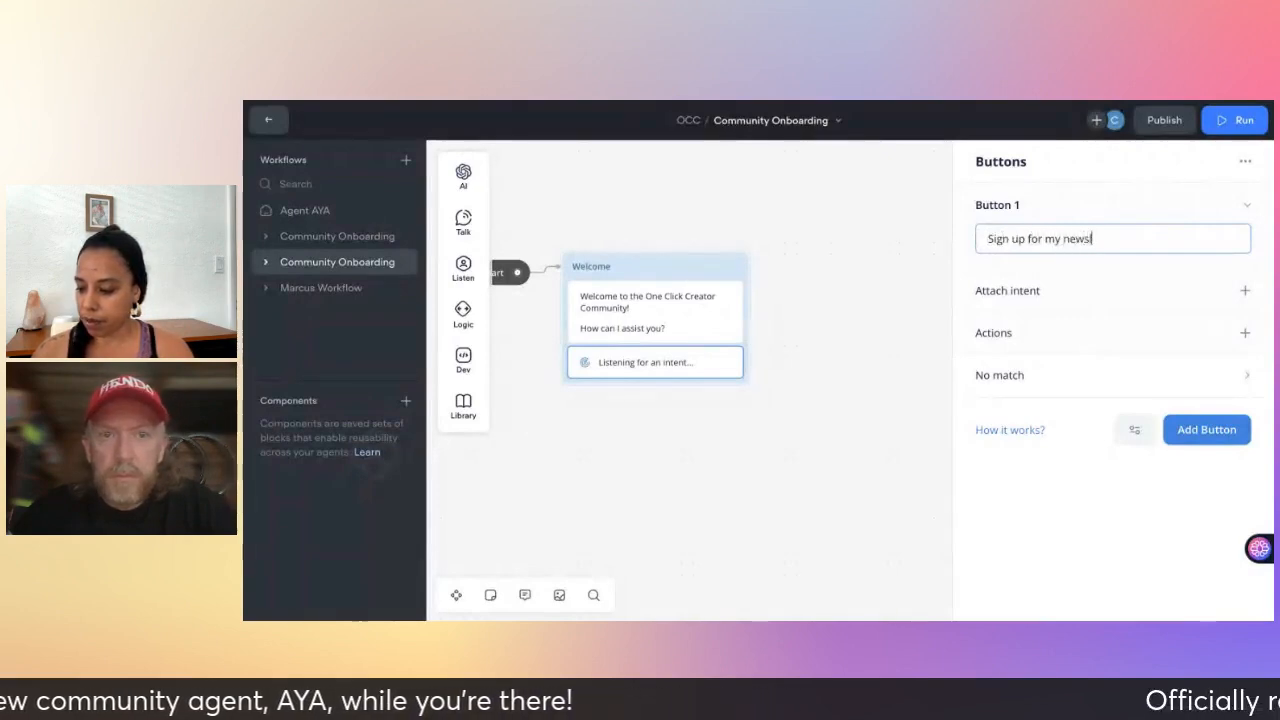
pyautogui.click(1206, 431)
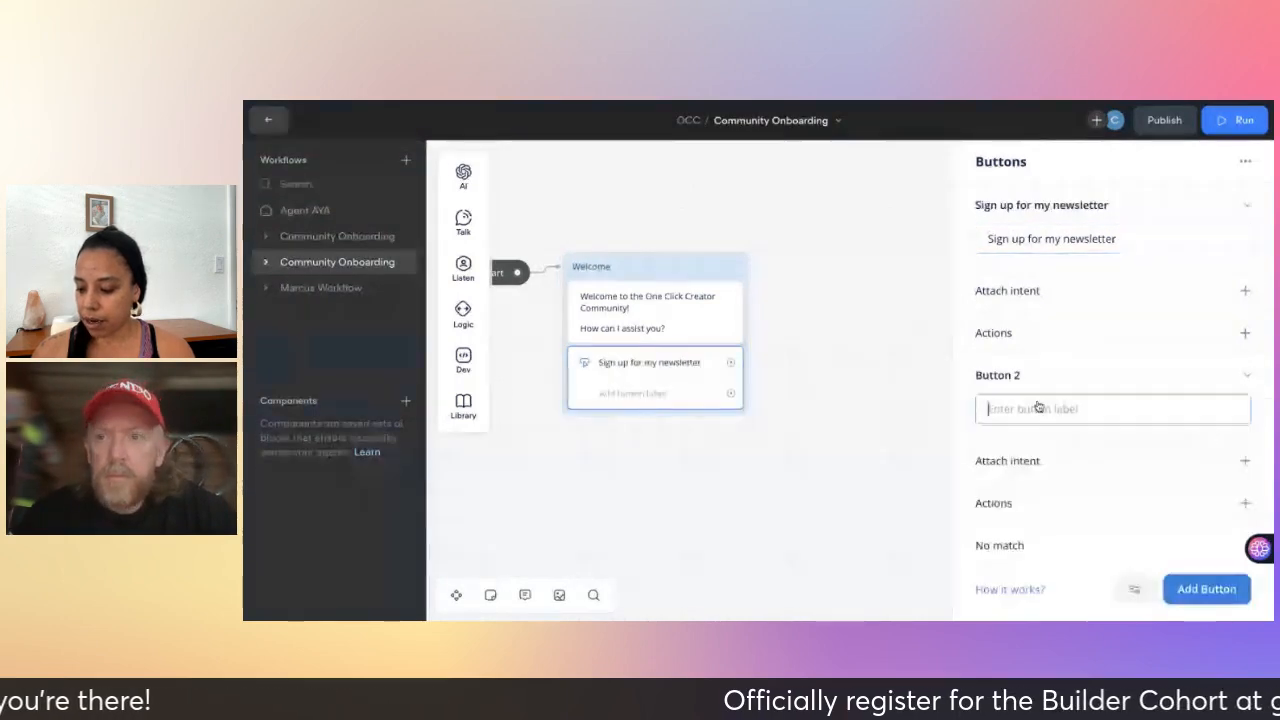
pyautogui.write('FA')
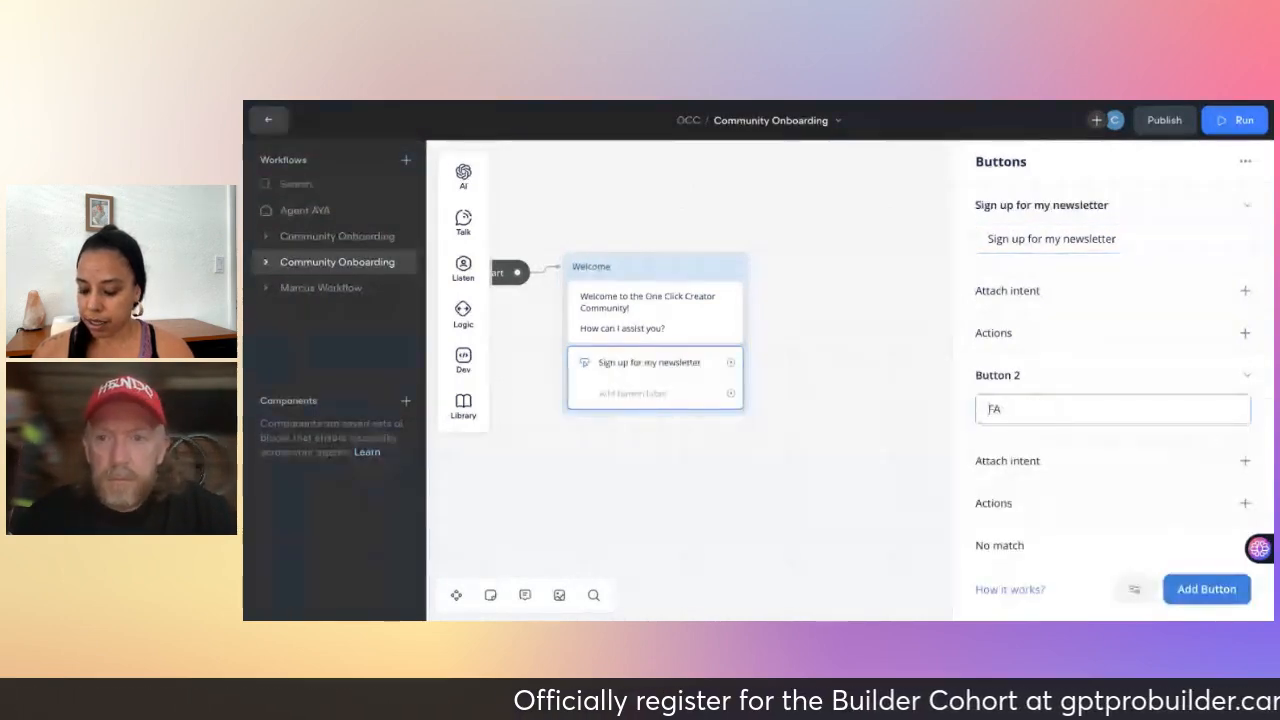
pyautogui.write('Qs')
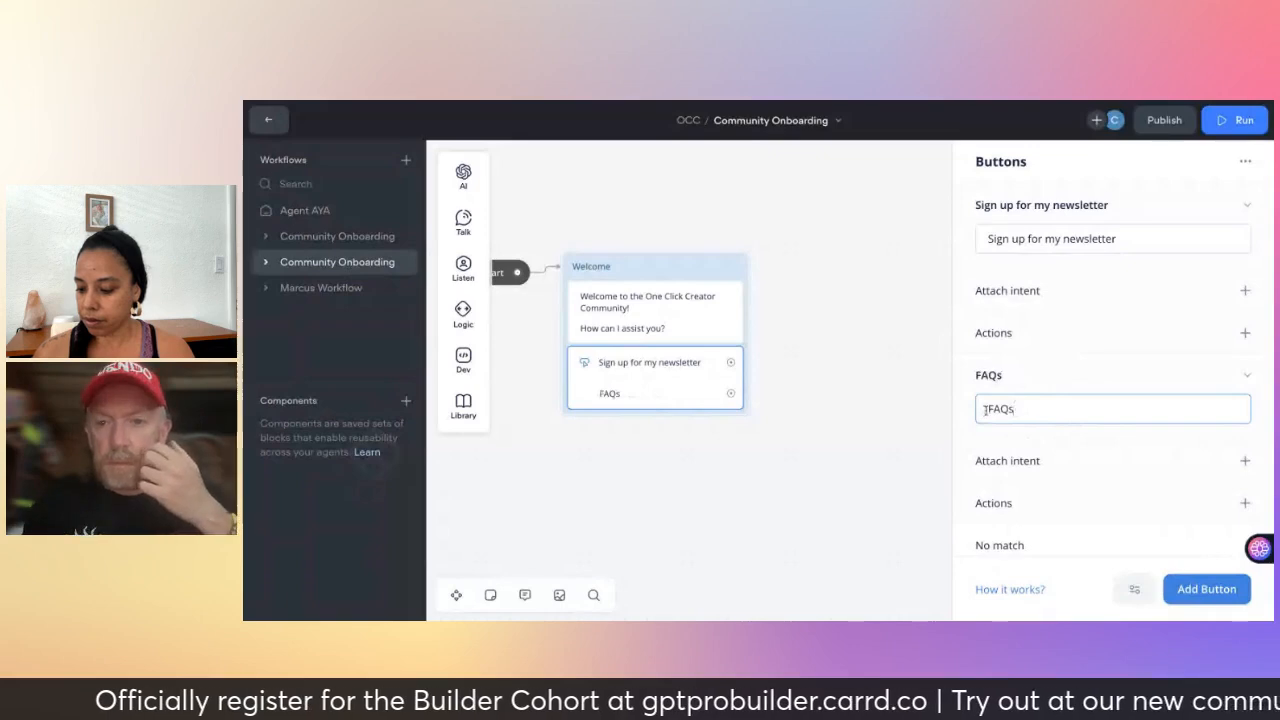
pyautogui.click(989, 408)
pyautogui.write('Com')
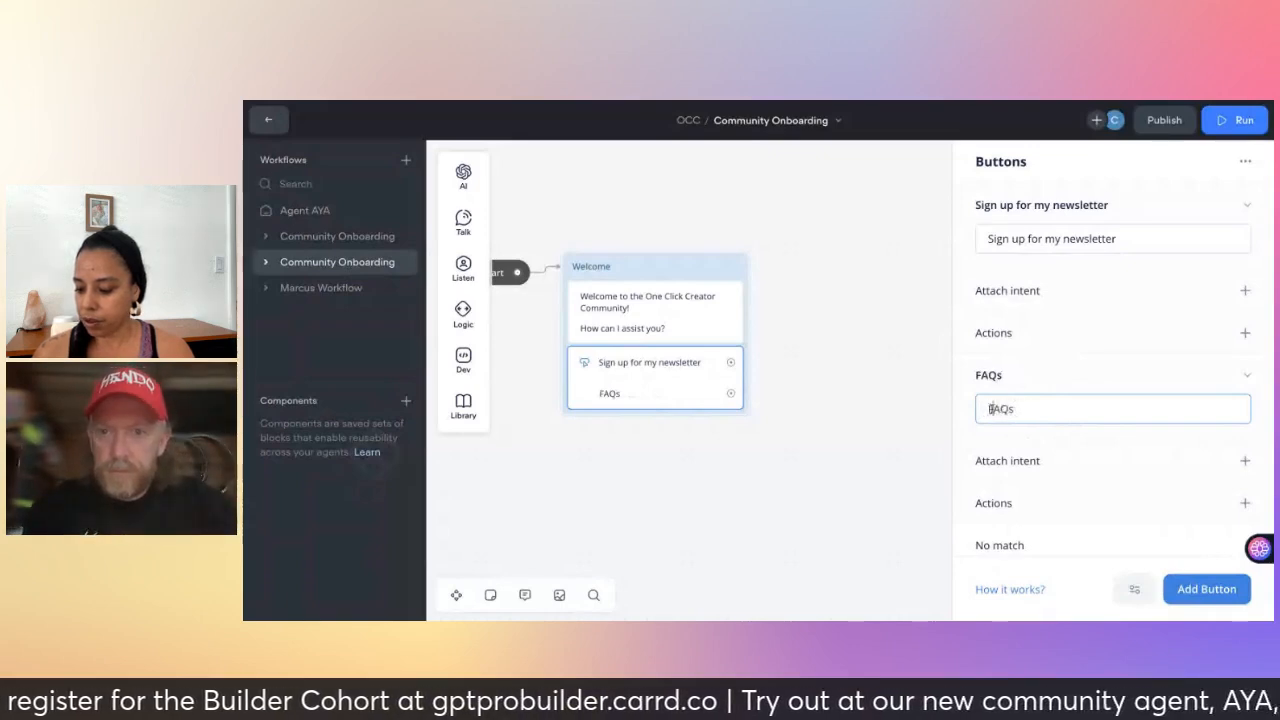
pyautogui.write('m')
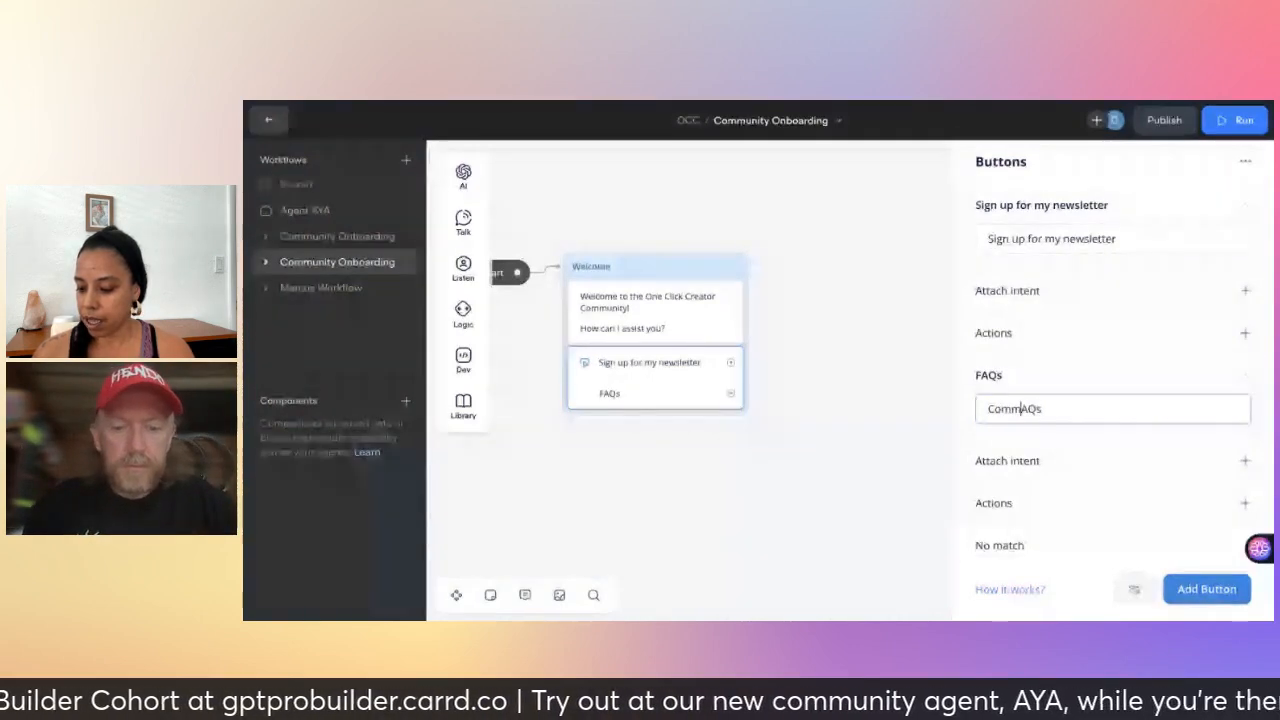
pyautogui.write('unity')
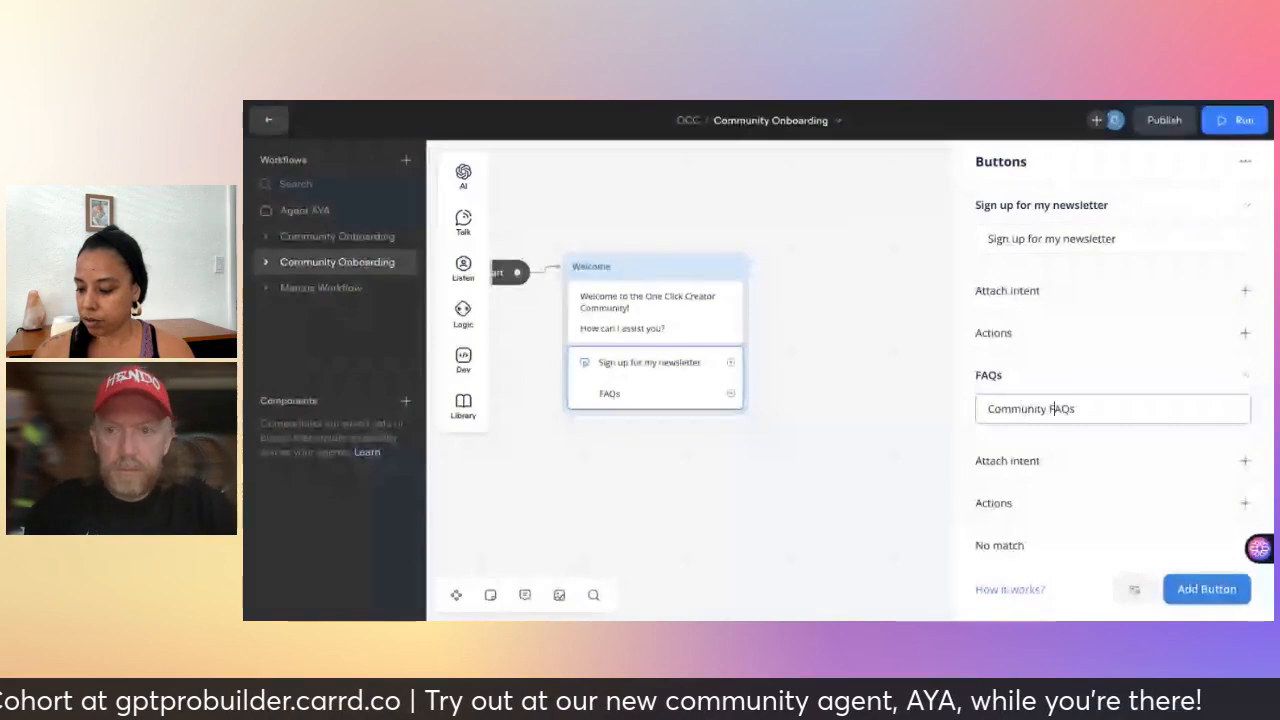
pyautogui.click(1205, 589)
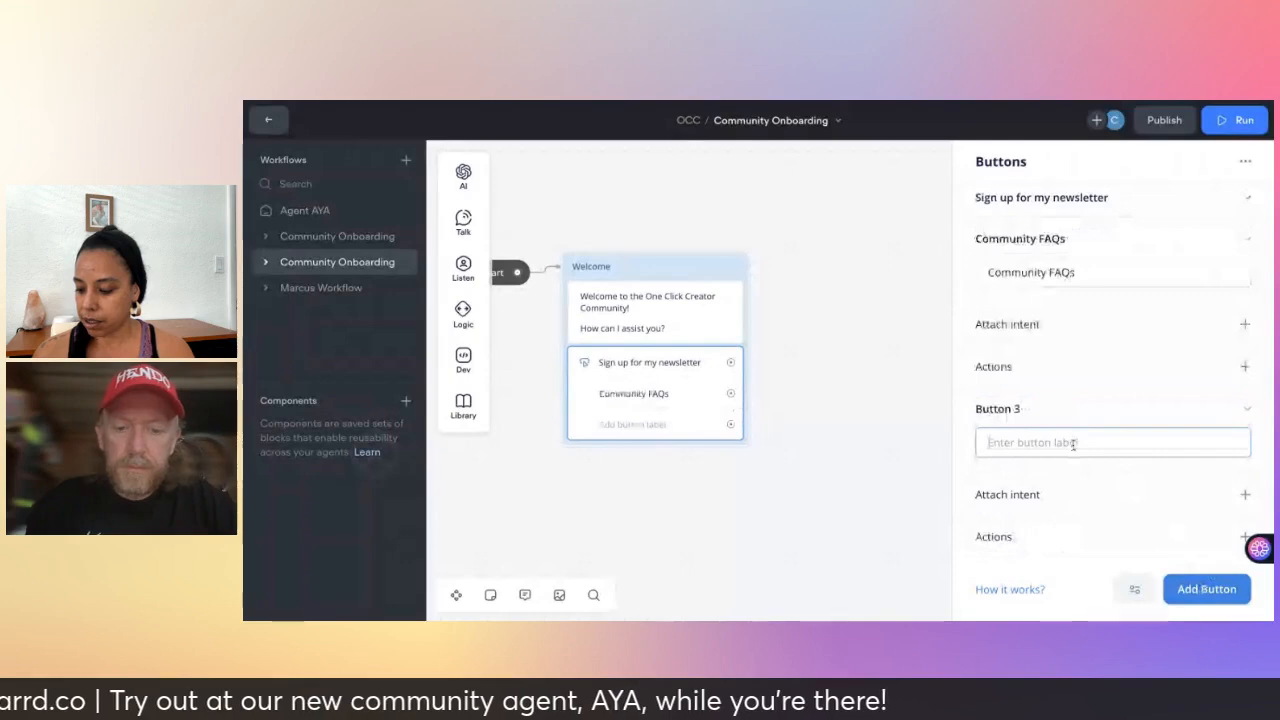
pyautogui.write('Get in touch')
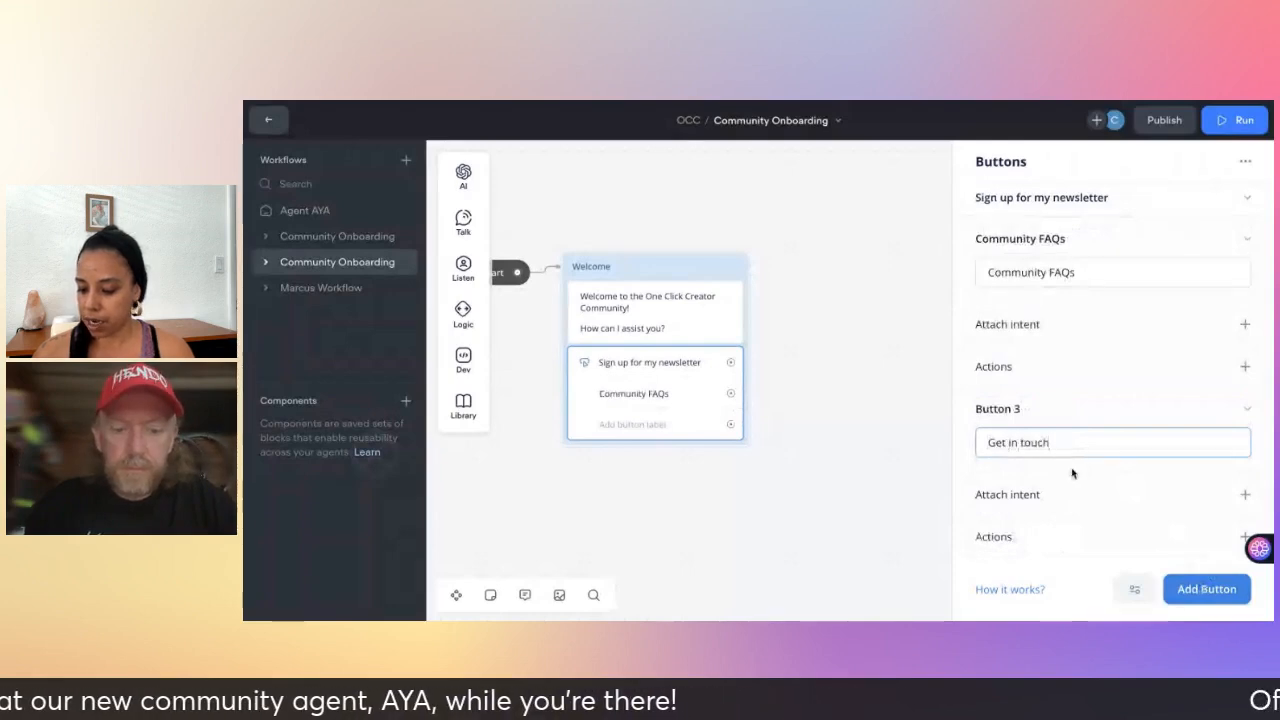
pyautogui.click(693, 544)
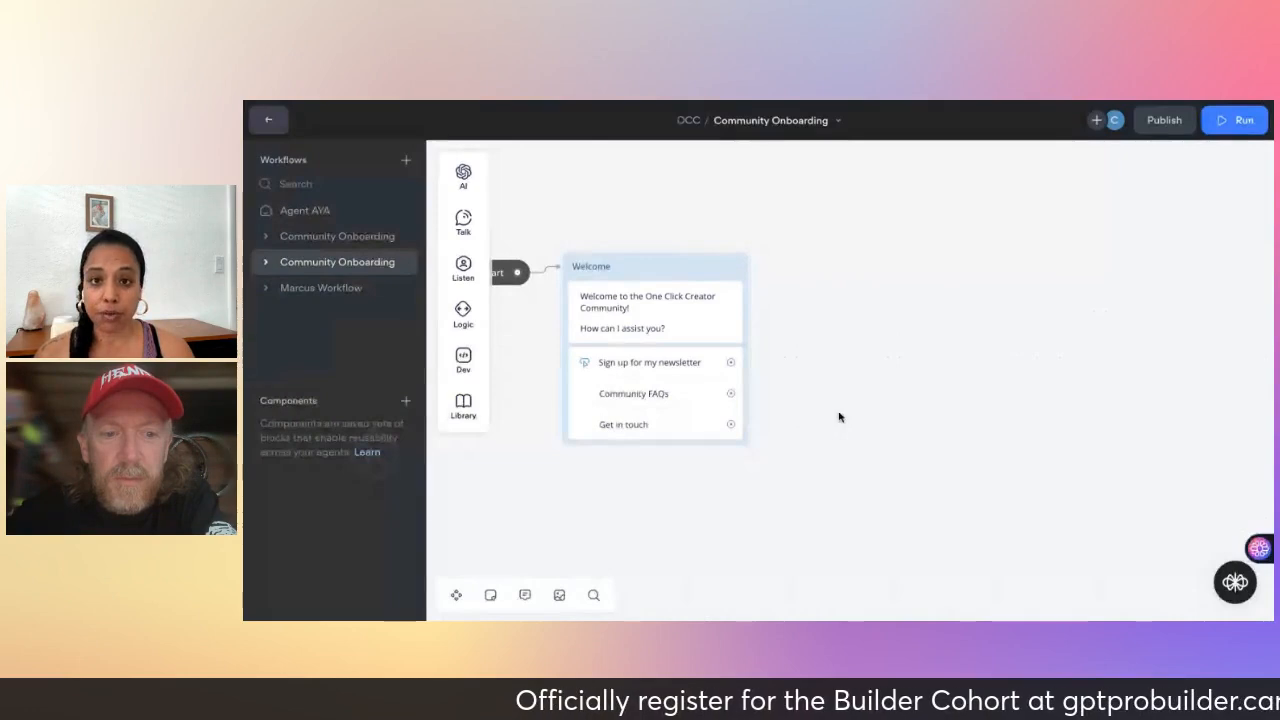
# - Pan the canvas around the Welcome block and bring up the Talk step flyout
pyautogui.hscroll(-5, 842, 417)
pyautogui.scroll(-2, 842, 417)
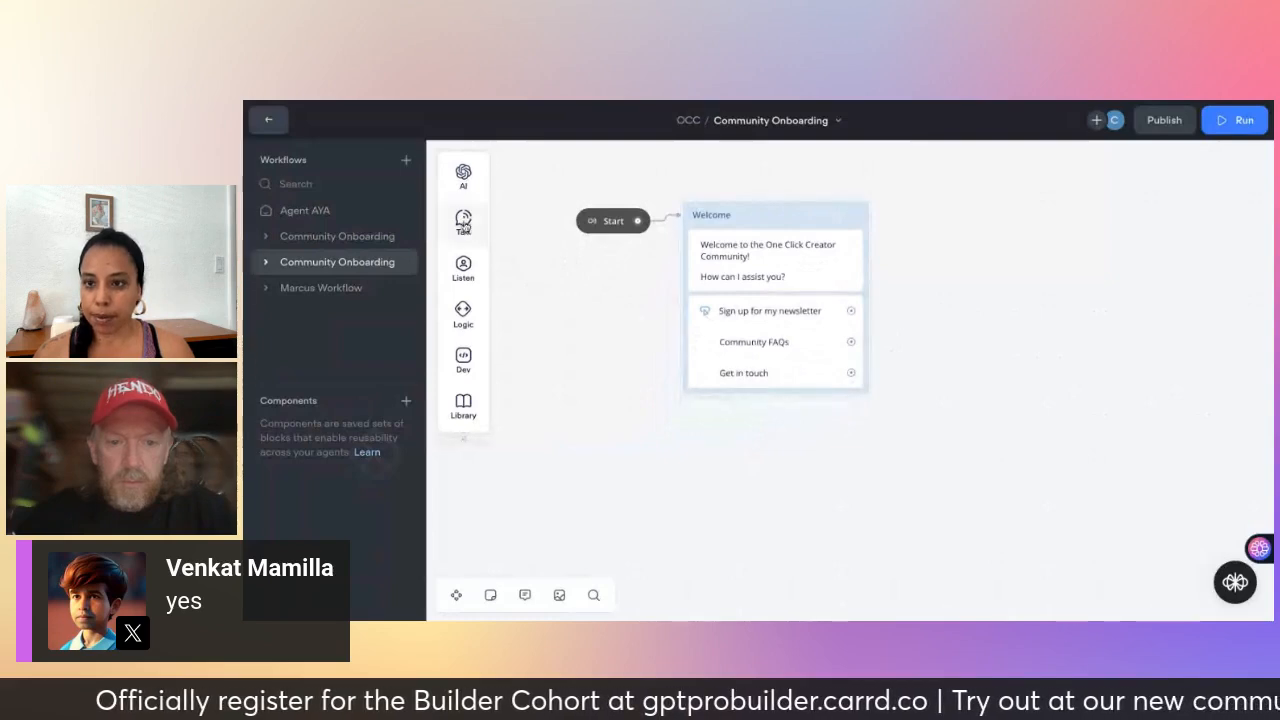
pyautogui.moveTo(463, 225)
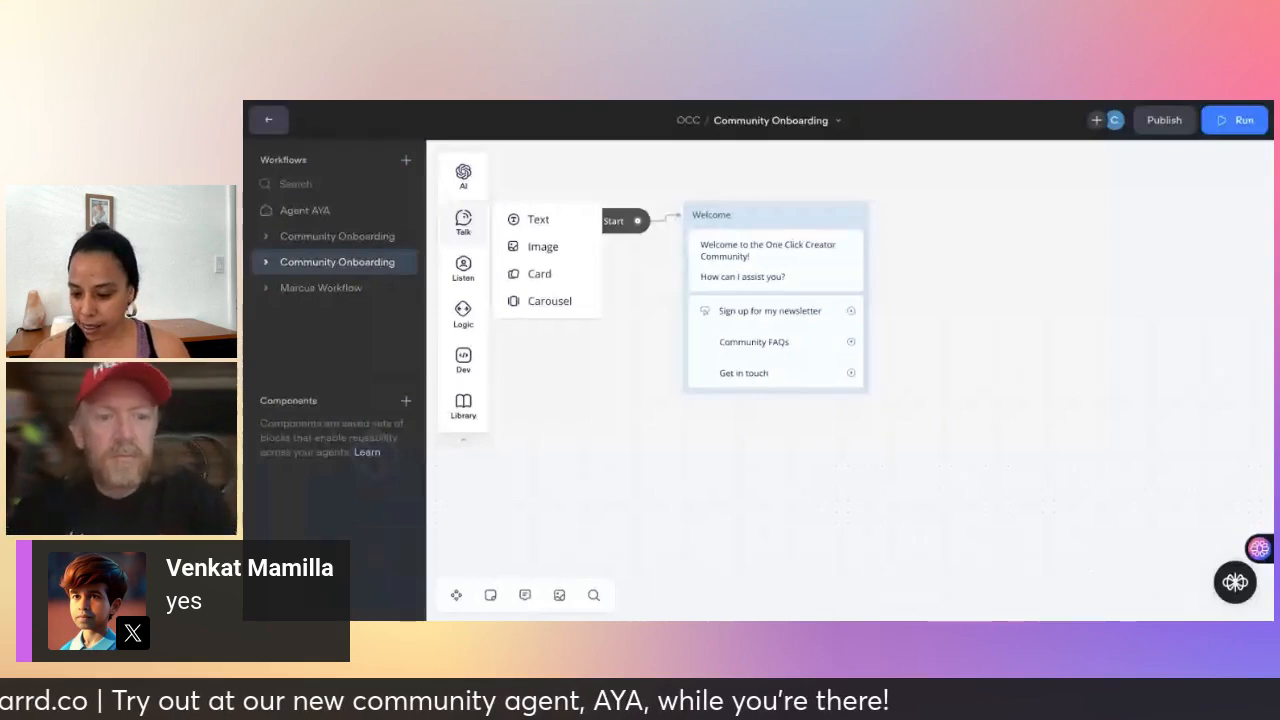
pyautogui.moveTo(485, 248)
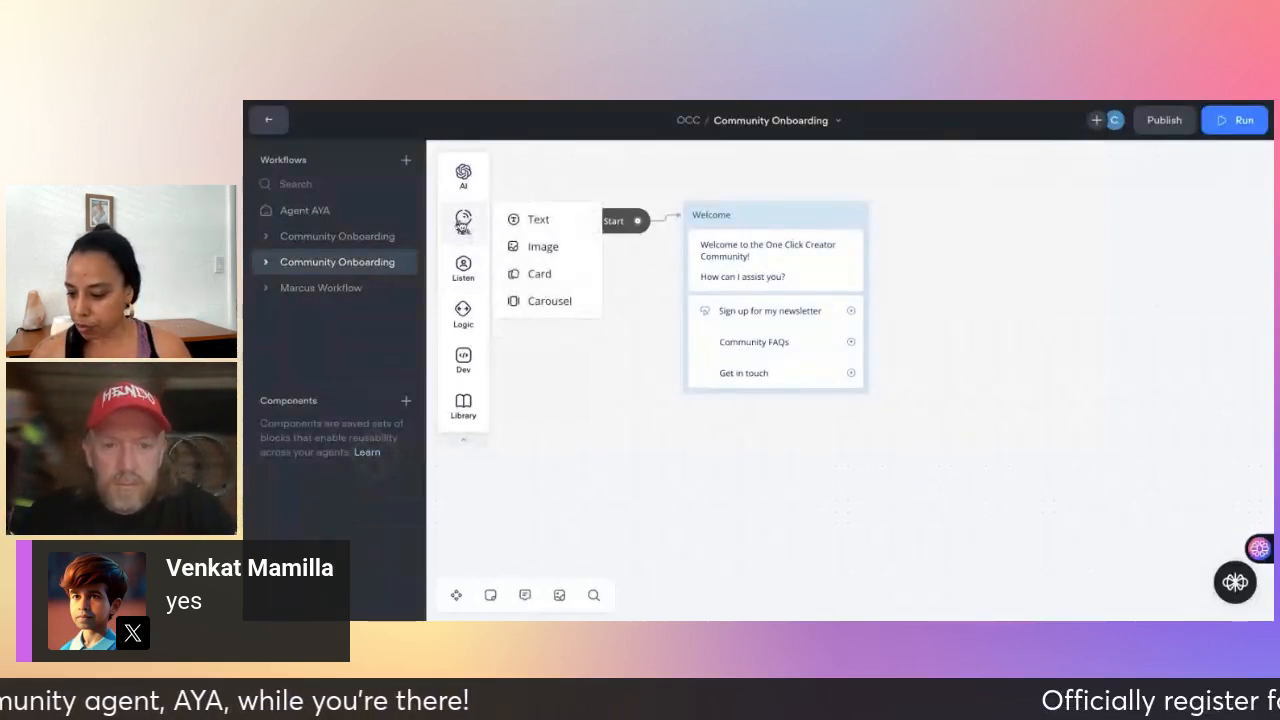
# - Drag three text blocks onto the canvas, creating New Block 2, 3 and 4
pyautogui.moveTo(548, 228); pyautogui.dragTo(1000, 192)
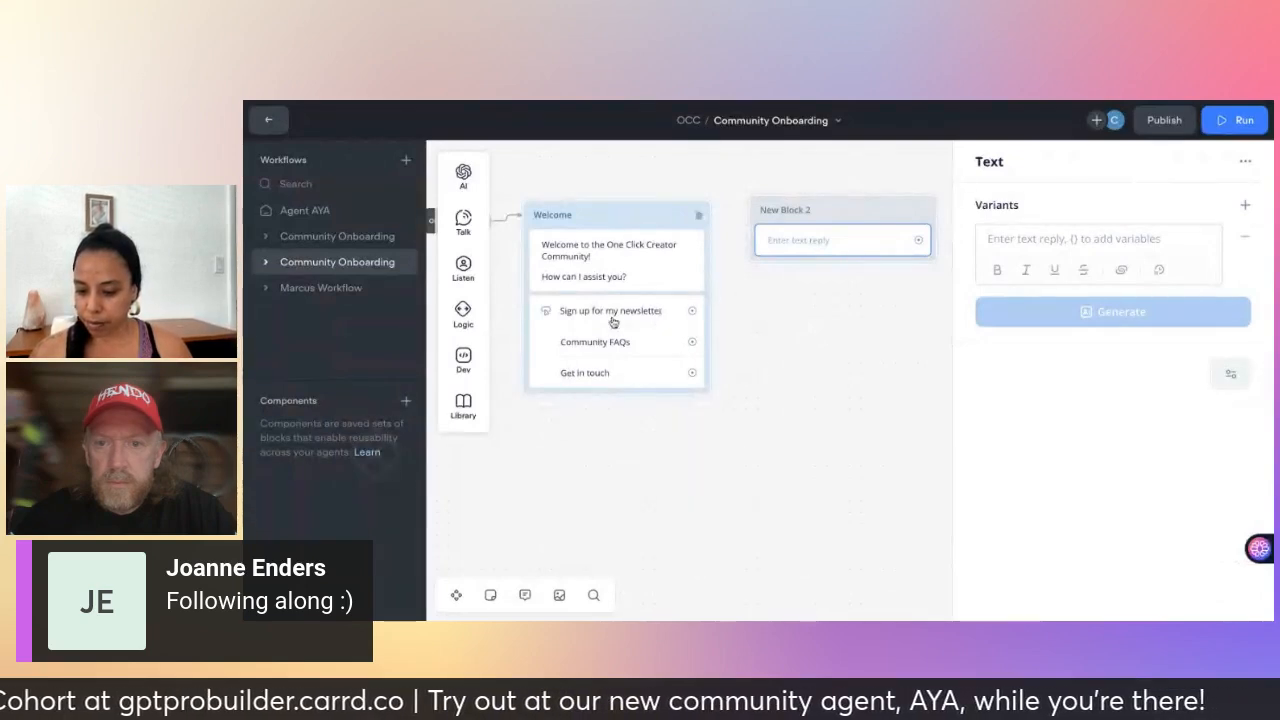
pyautogui.moveTo(459, 229)
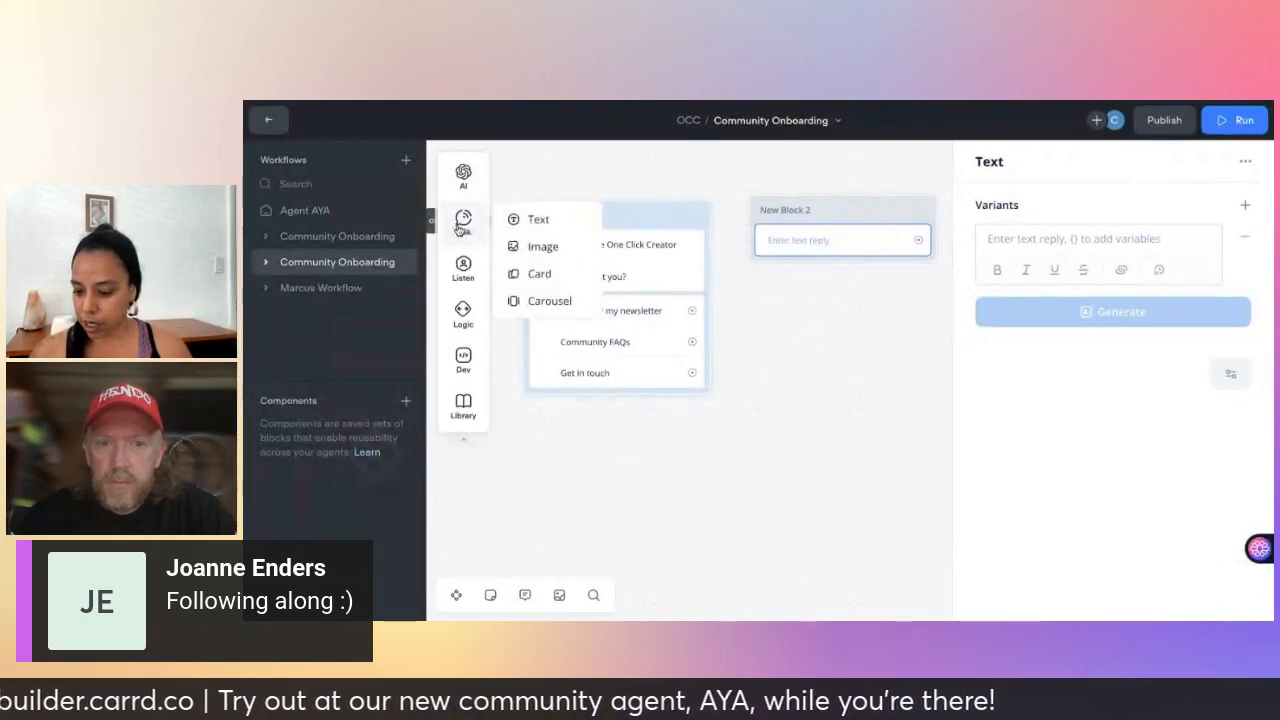
pyautogui.moveTo(543, 230); pyautogui.dragTo(812, 368)
pyautogui.moveTo(464, 240)
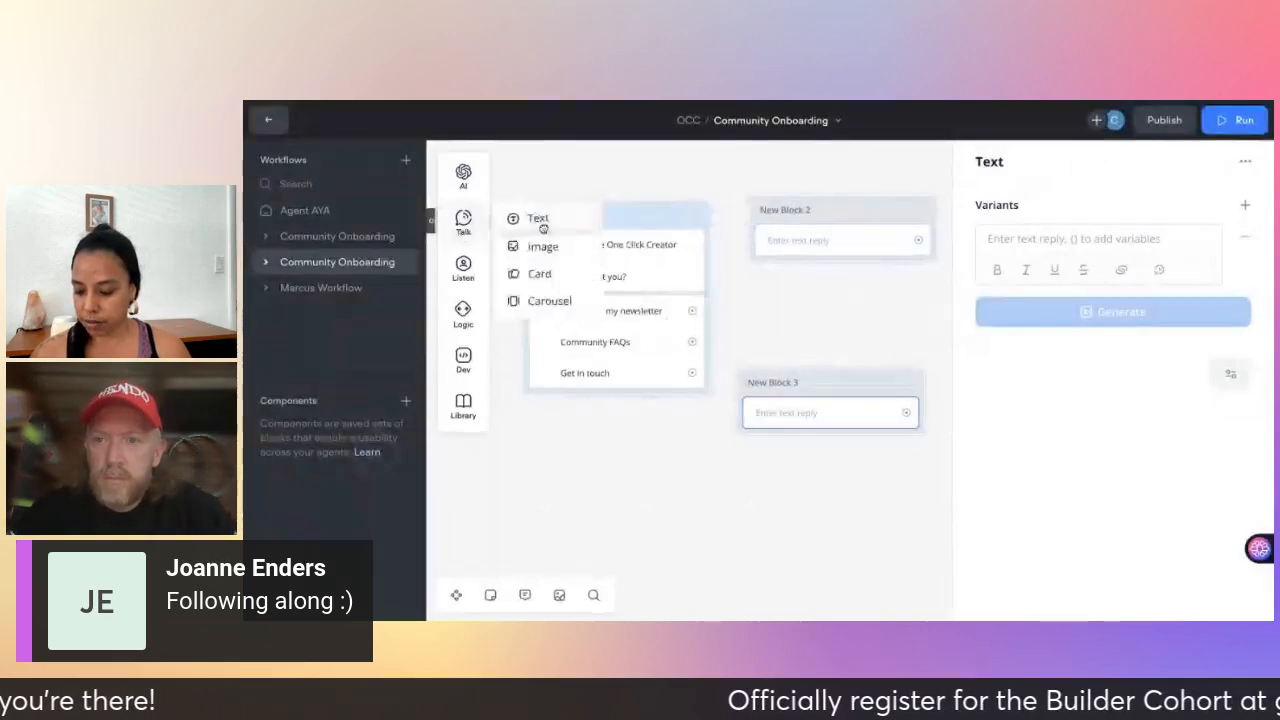
pyautogui.moveTo(543, 228); pyautogui.dragTo(627, 507)
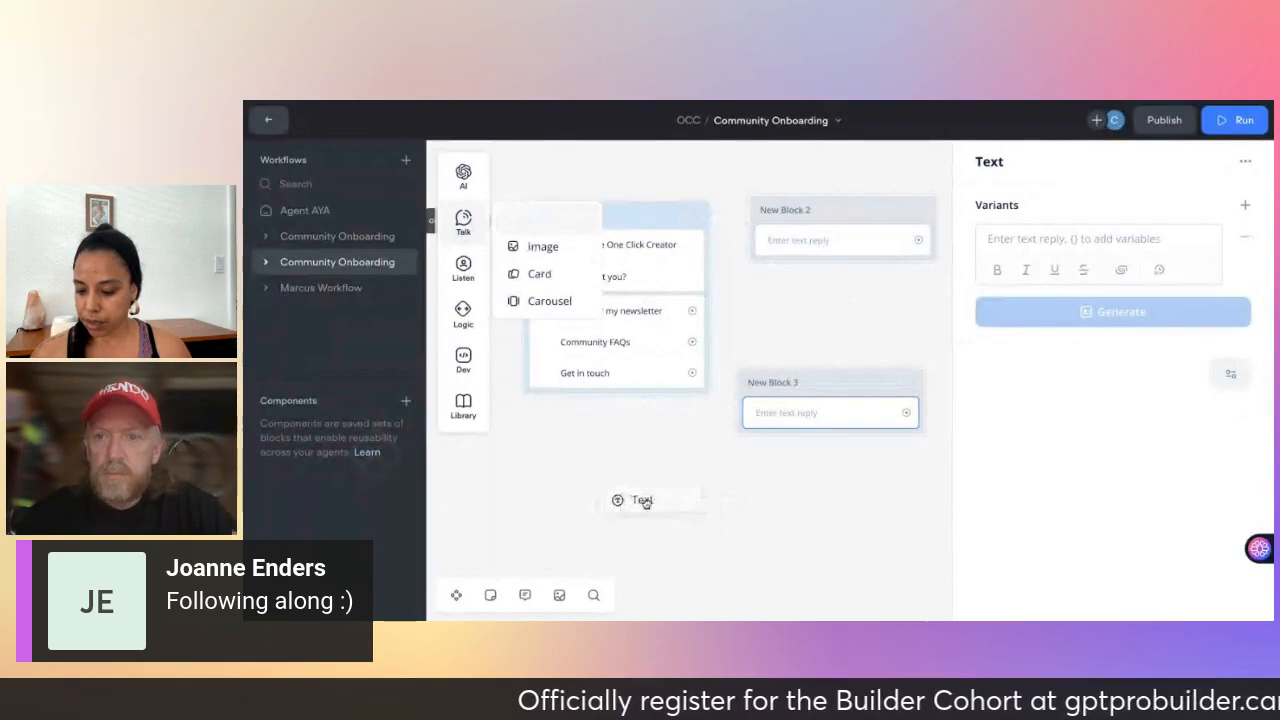
pyautogui.moveTo(645, 503); pyautogui.dragTo(646, 506)
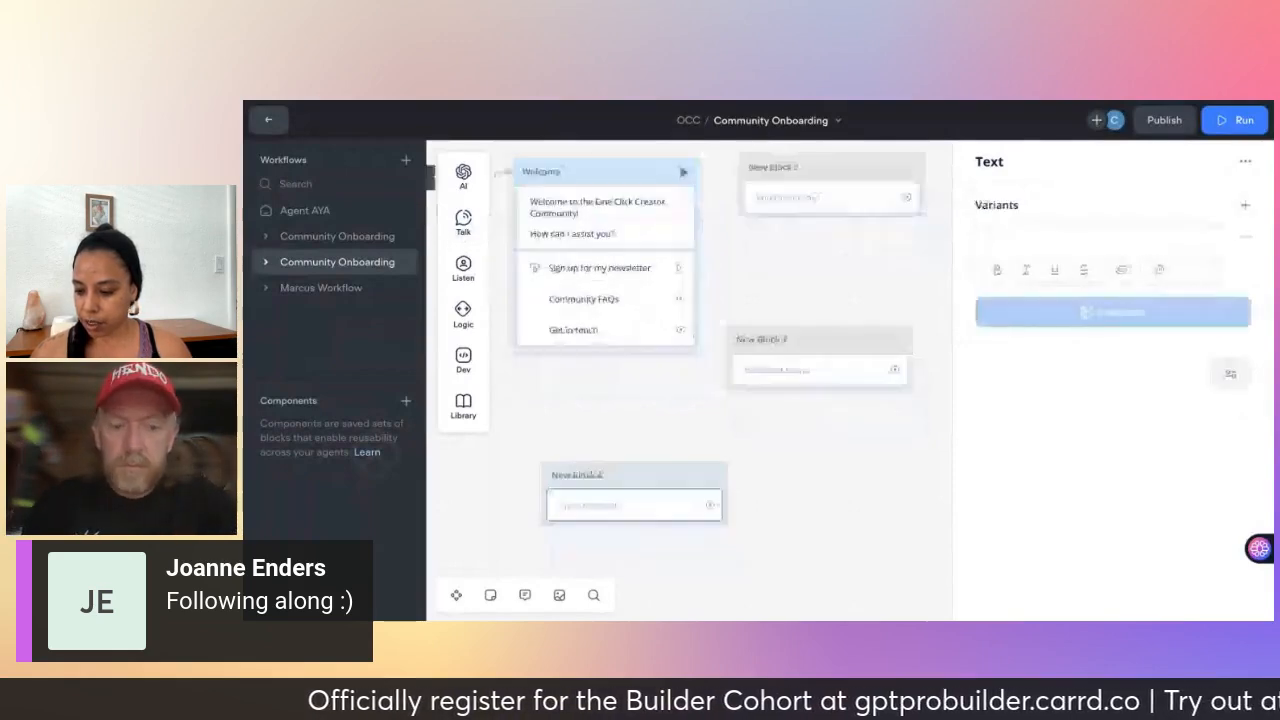
# - Colour New Block 2 green and rename it Newsletter; rename New Block 3 'Community FAQs'
pyautogui.click(829, 191)
pyautogui.rightClick(830, 190)
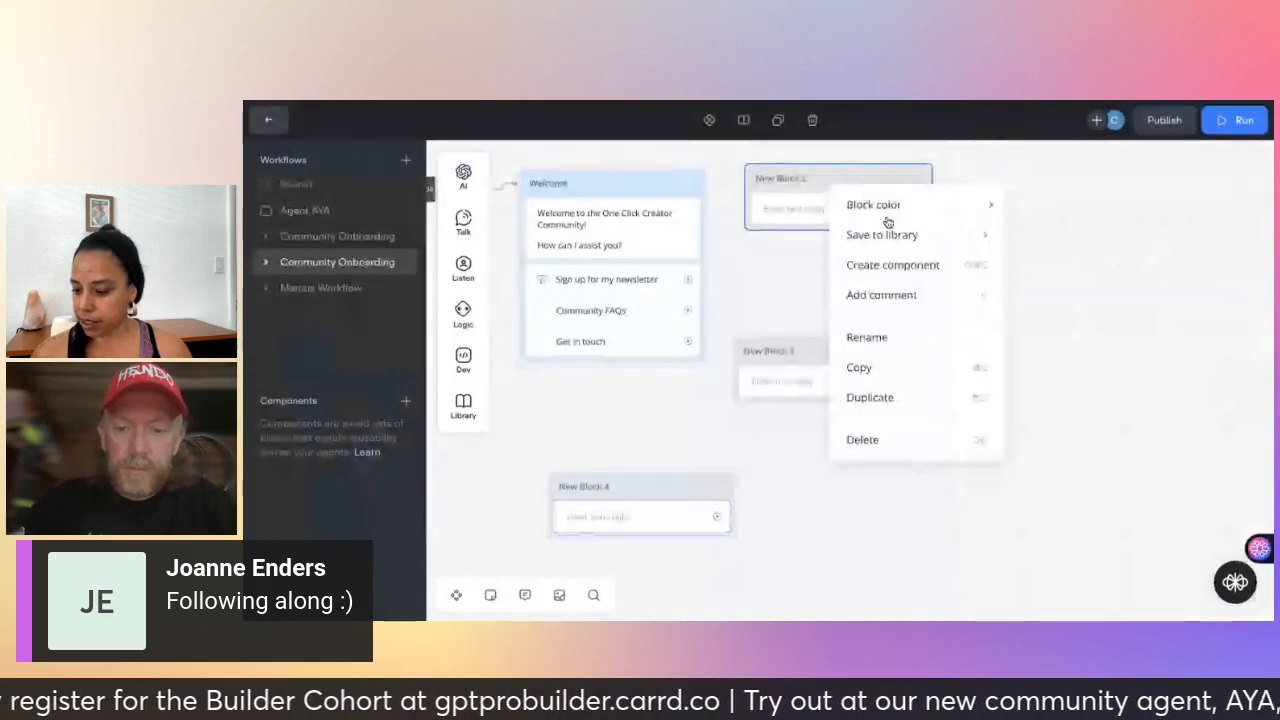
pyautogui.moveTo(889, 206)
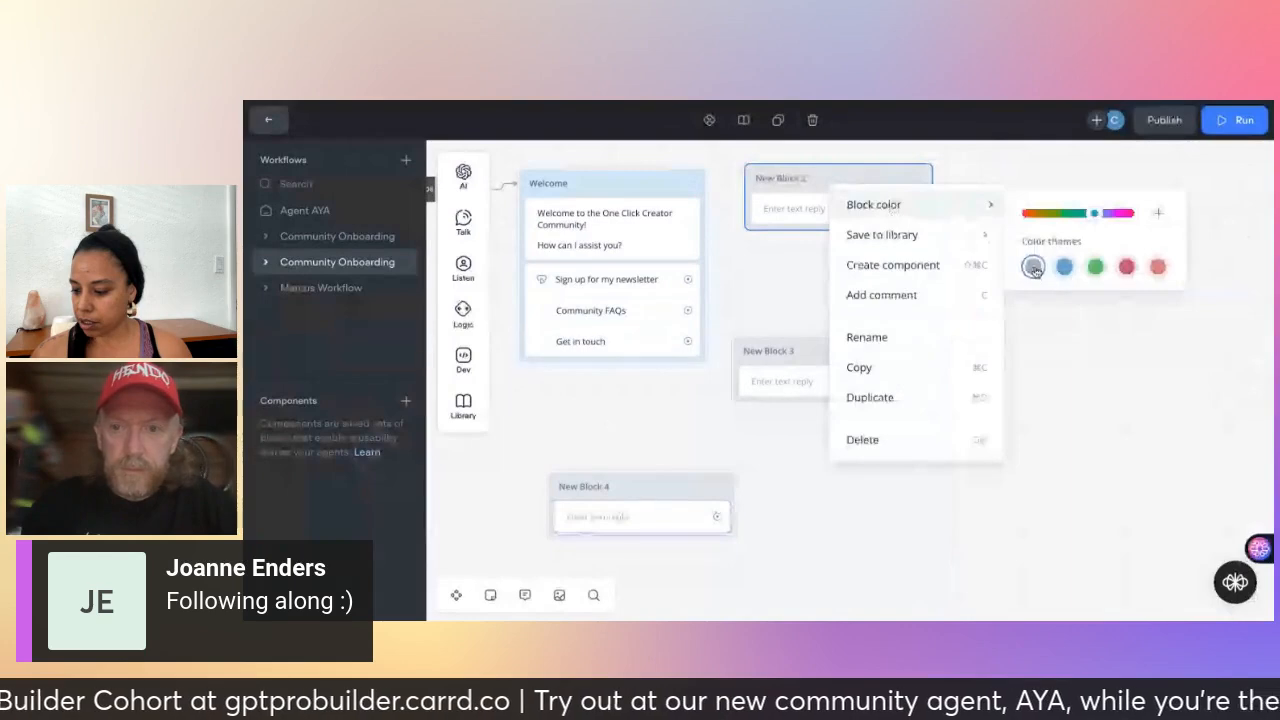
pyautogui.click(1095, 267)
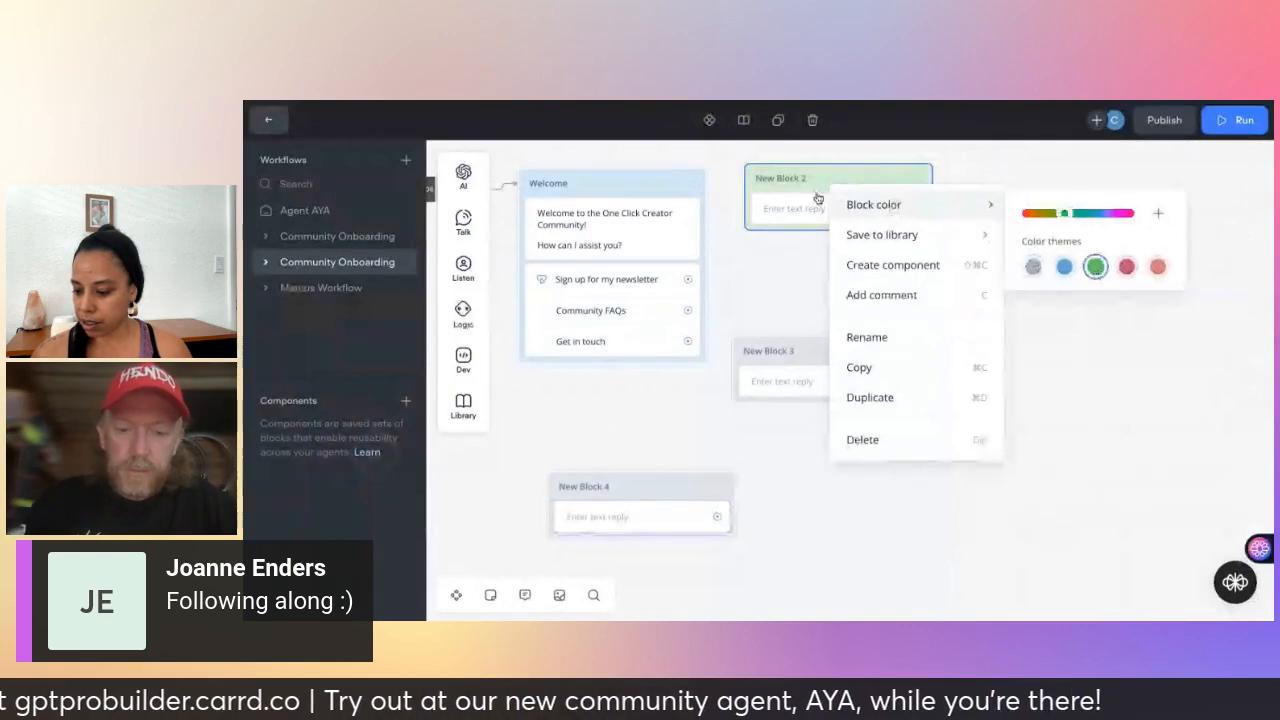
pyautogui.click(869, 337)
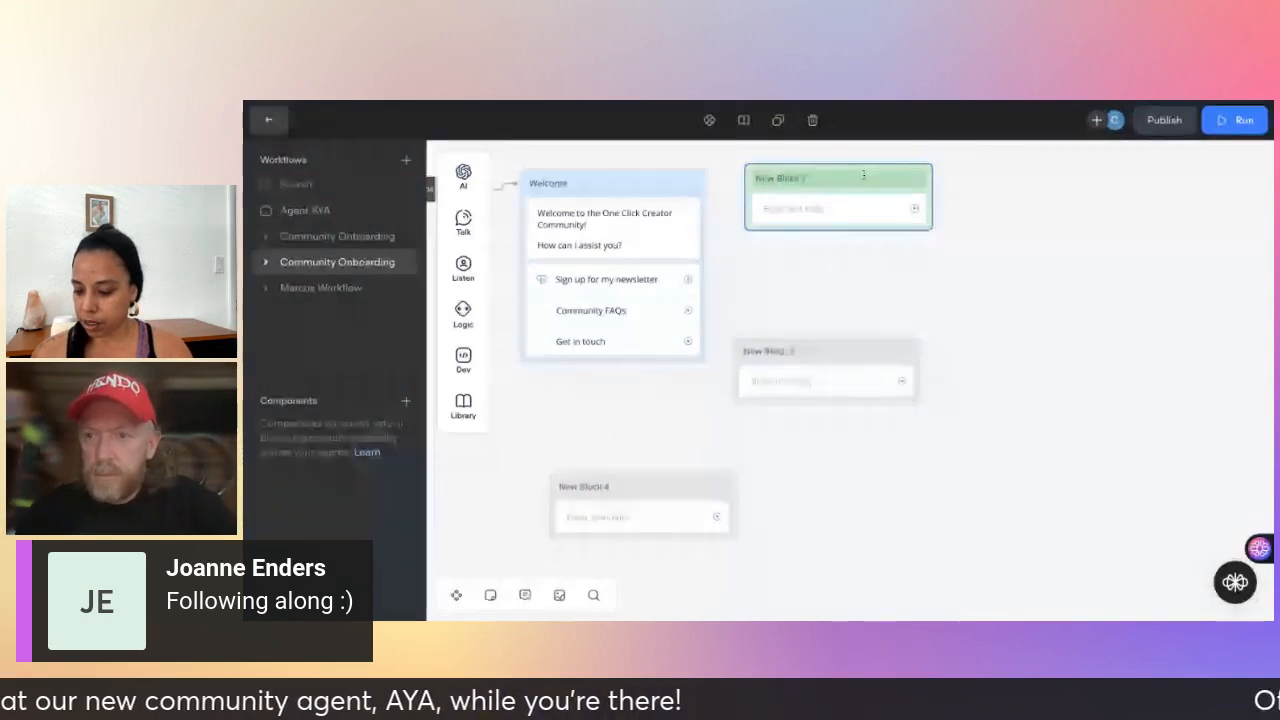
pyautogui.write('Newslet')
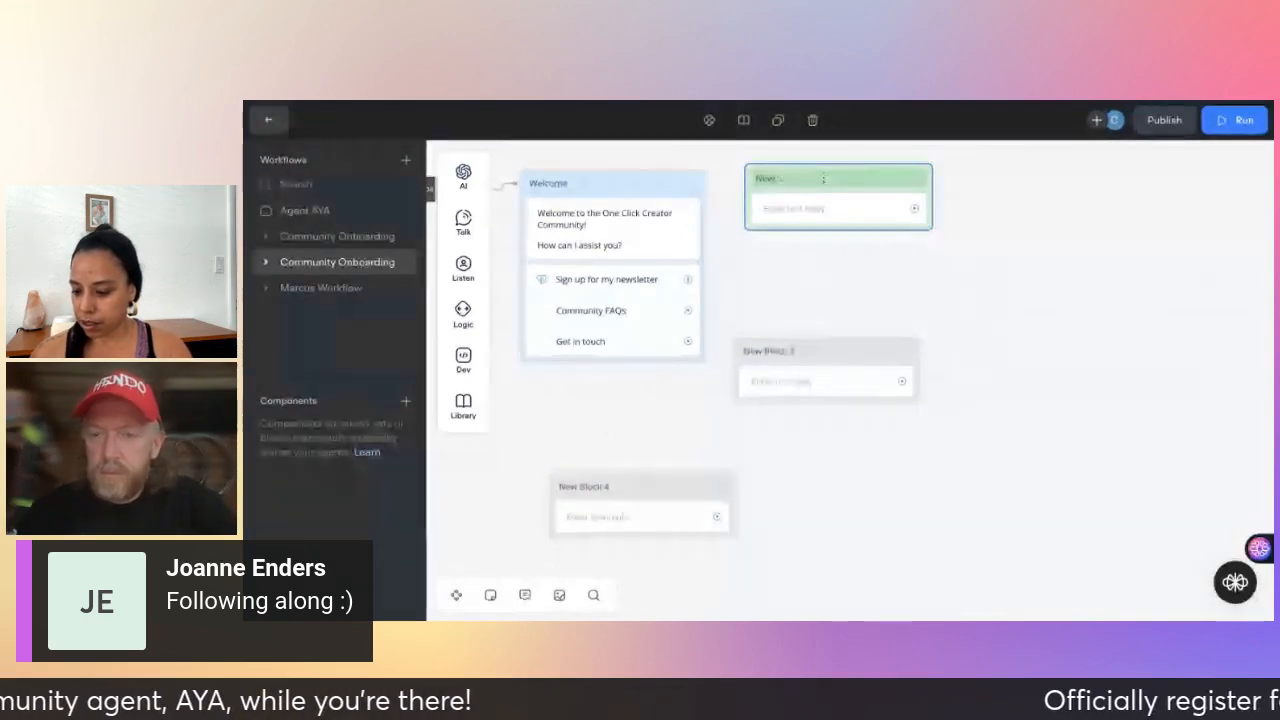
pyautogui.write('ter')
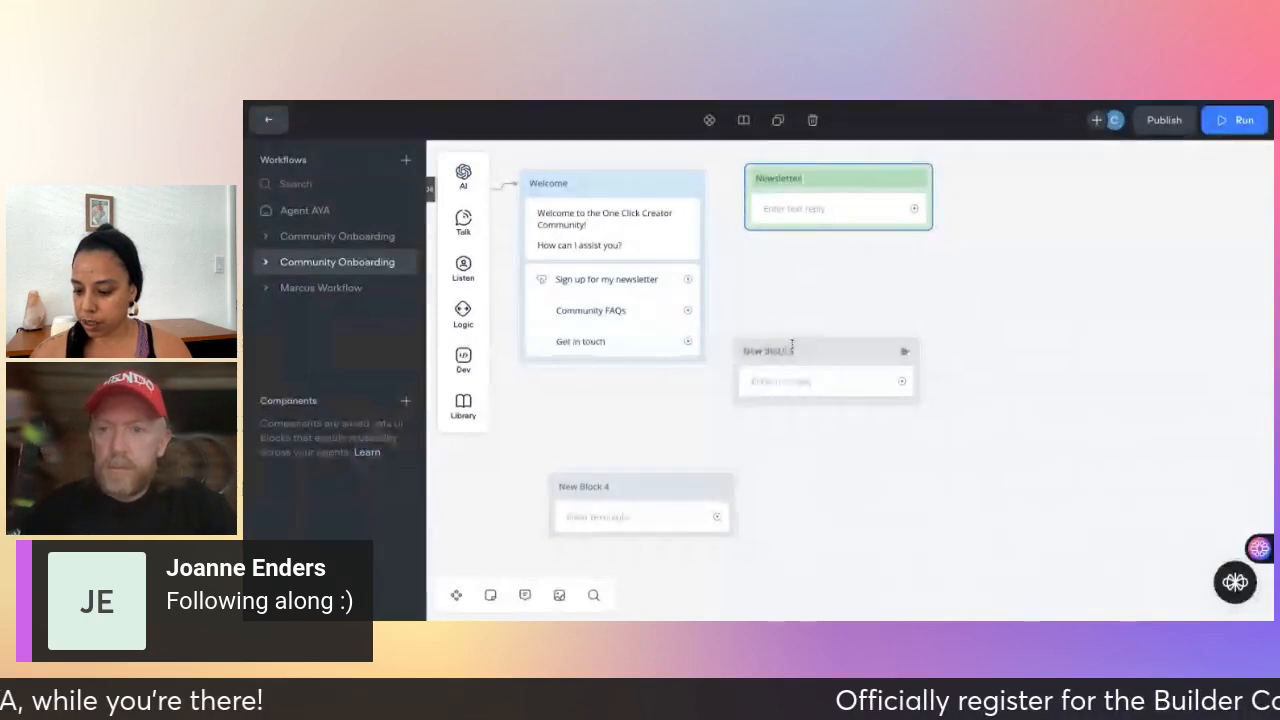
pyautogui.click(792, 348)
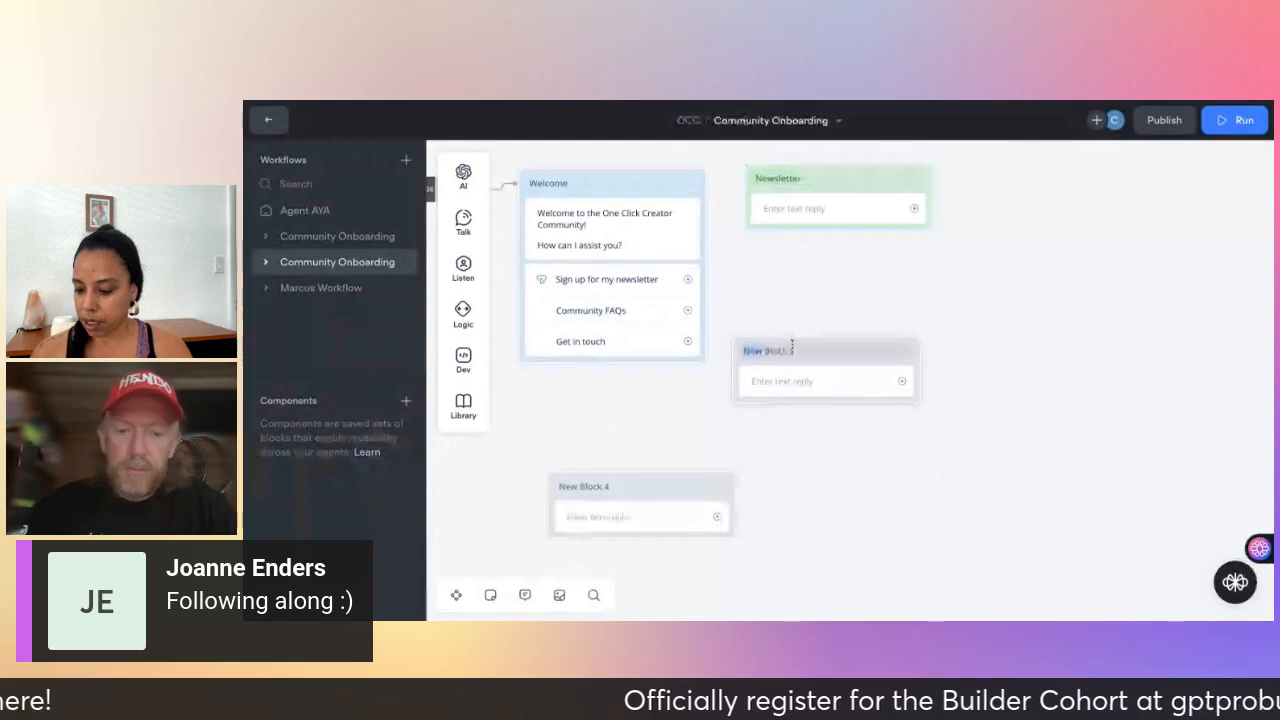
pyautogui.write('Community FAQs')
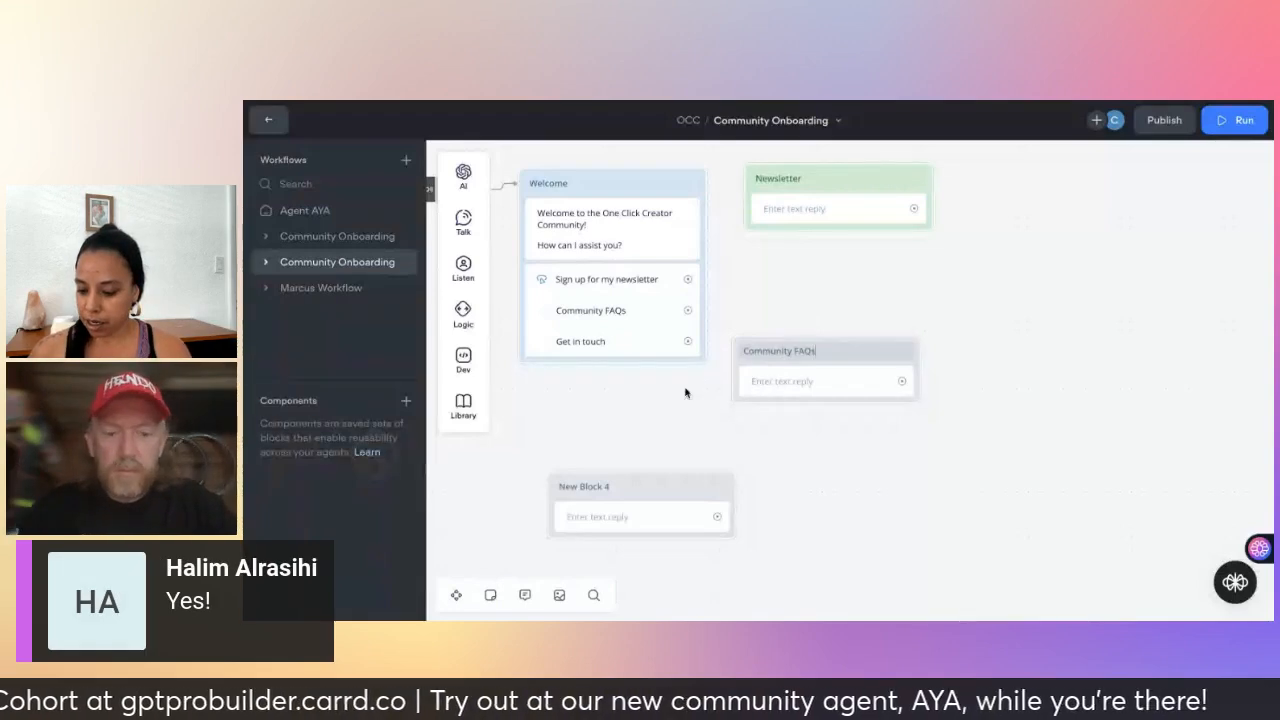
# - Rename New Block 4 to 'Get in Touch'
pyautogui.doubleClick(595, 489)
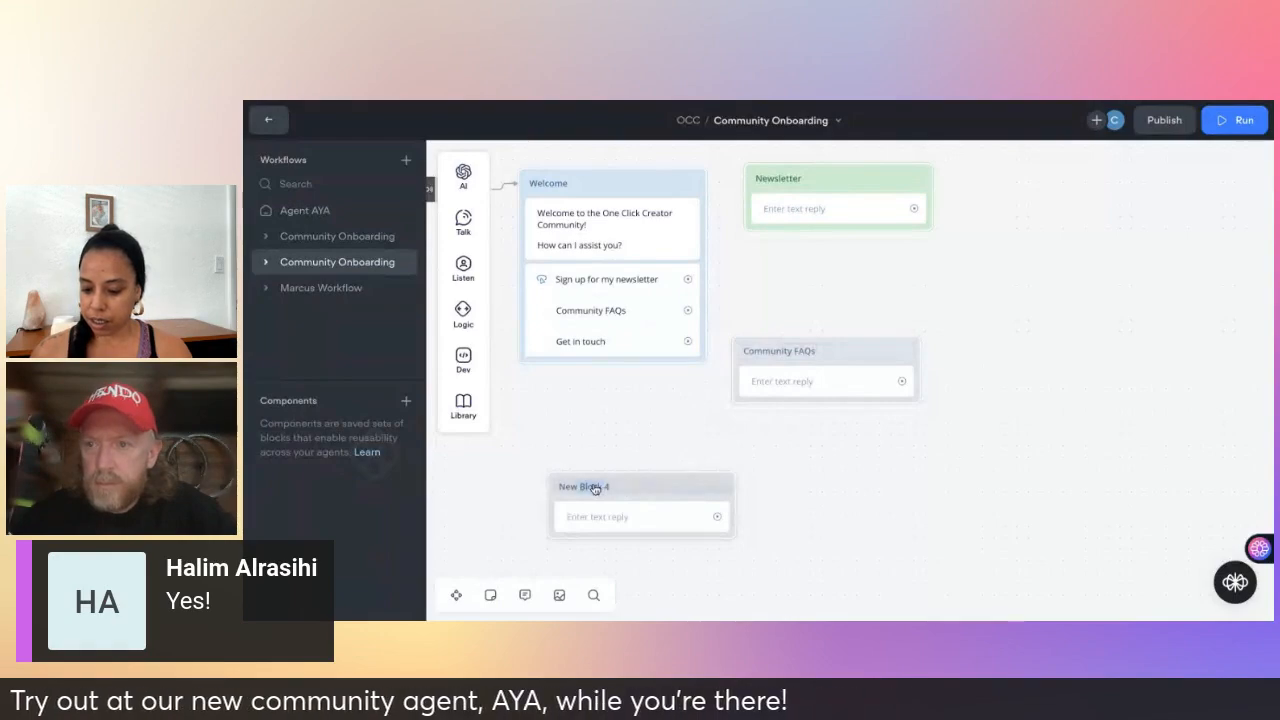
pyautogui.write('Get in touch')
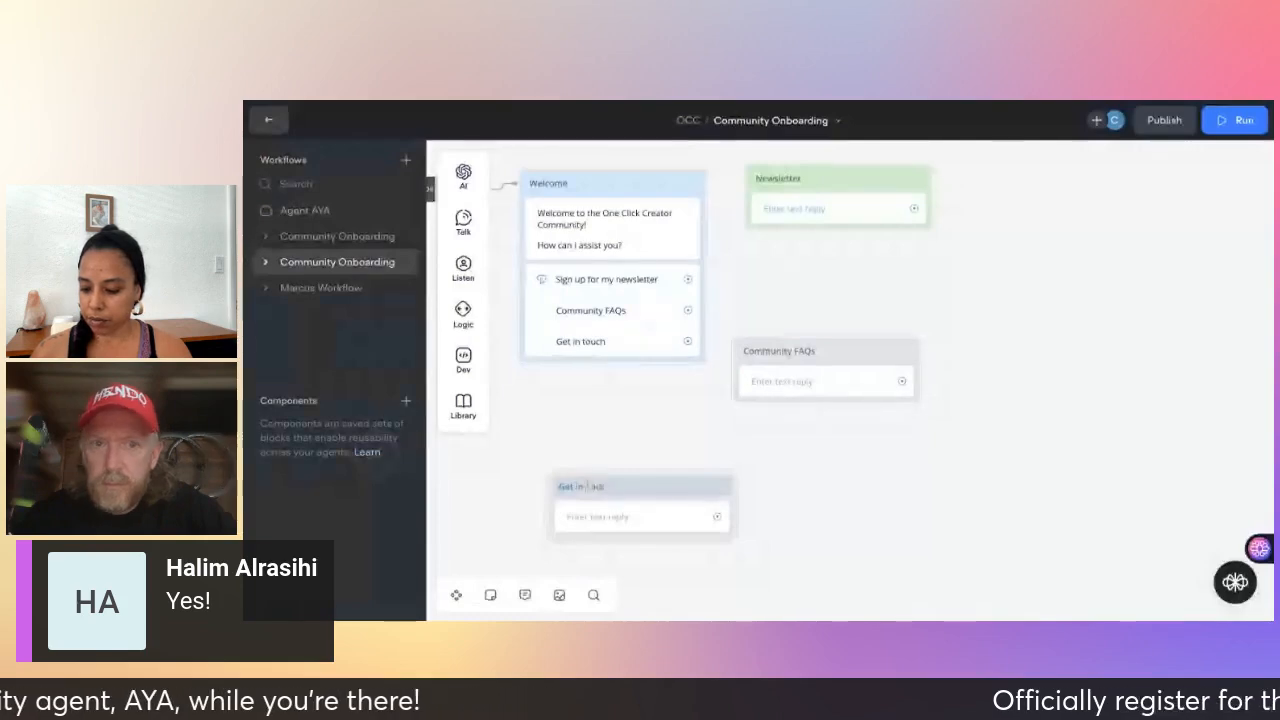
pyautogui.click(886, 480)
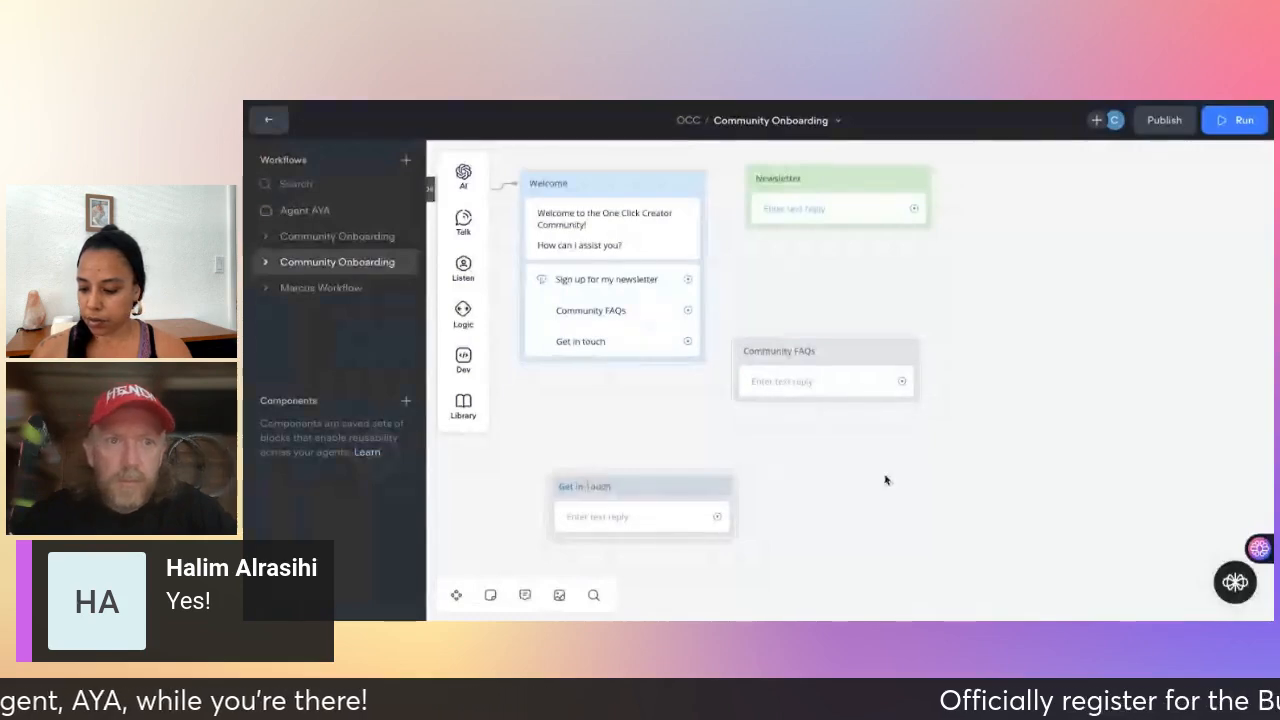
# - Colour the Community FAQs block pink and nudge it and Newsletter slightly right
pyautogui.click(847, 352)
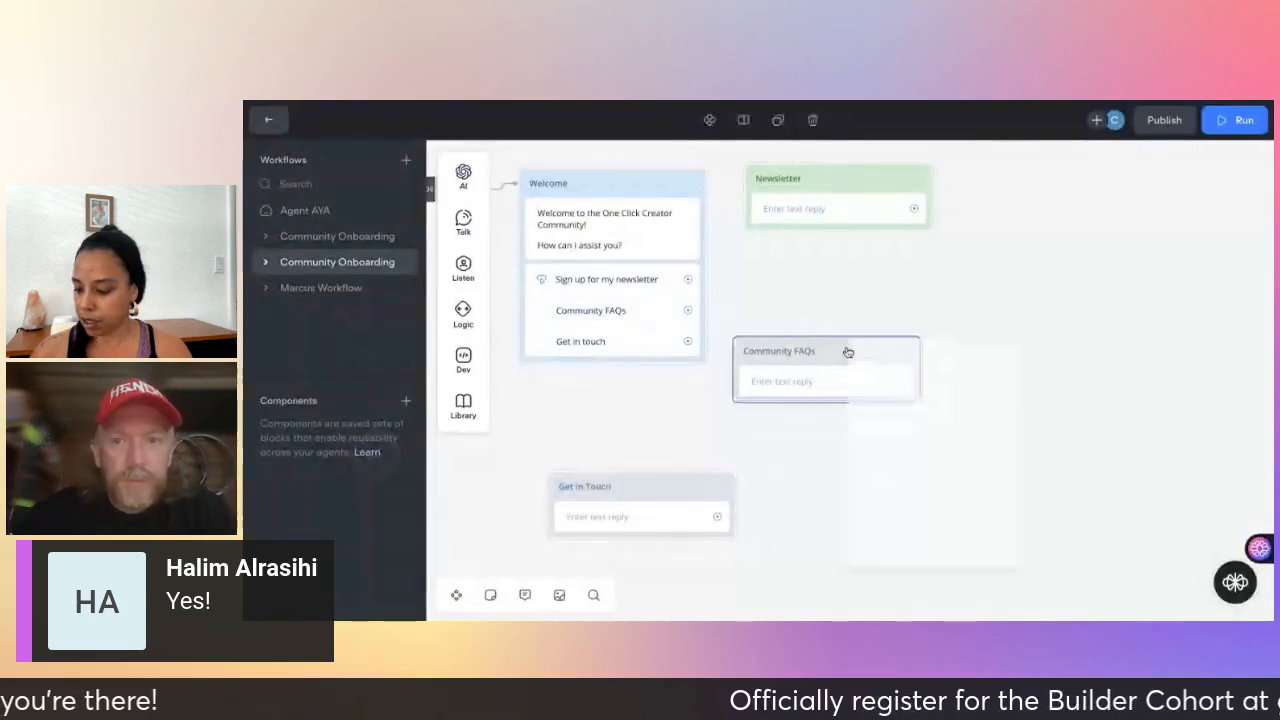
pyautogui.rightClick(847, 352)
pyautogui.moveTo(903, 363)
pyautogui.click(1137, 375)
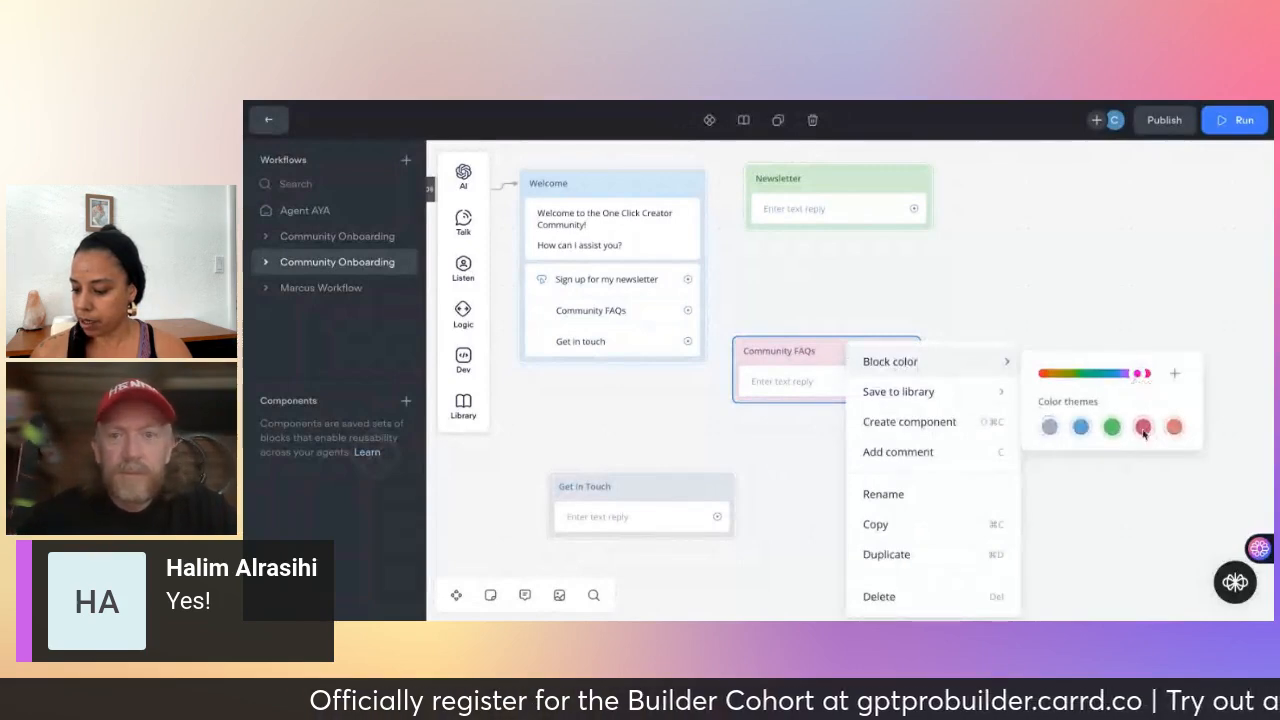
pyautogui.click(1098, 286)
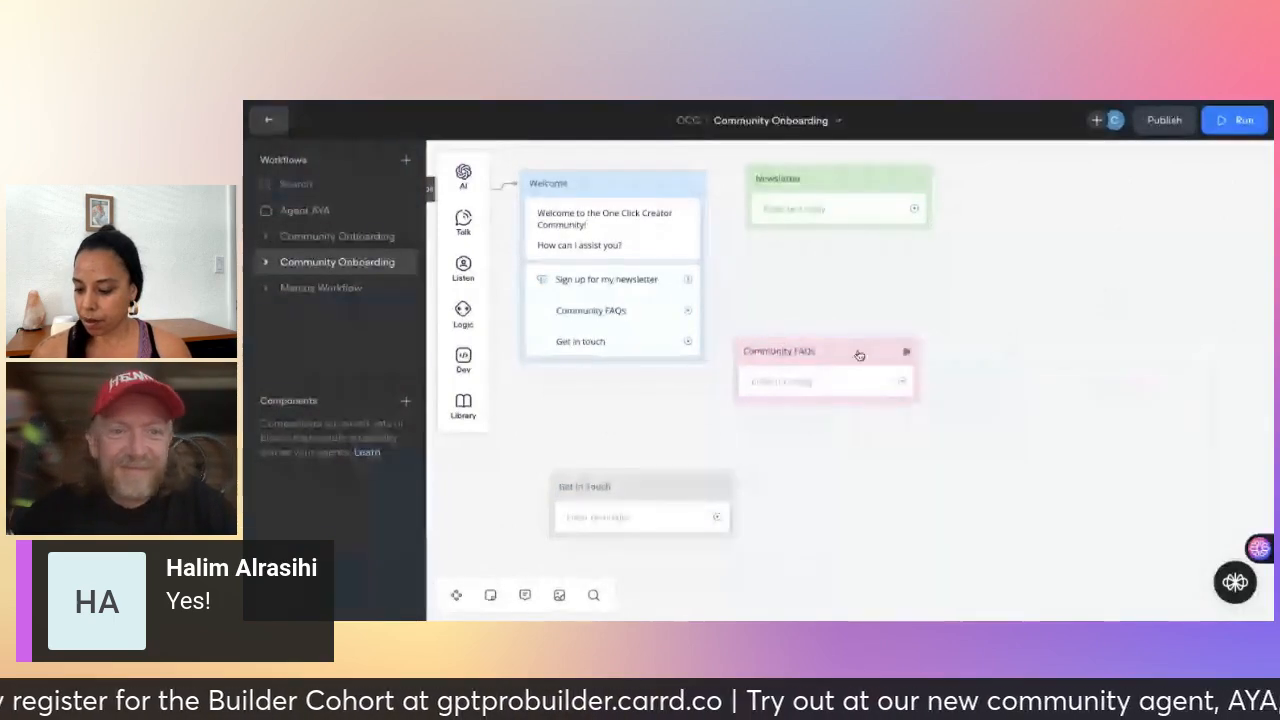
pyautogui.moveTo(893, 357); pyautogui.dragTo(943, 362)
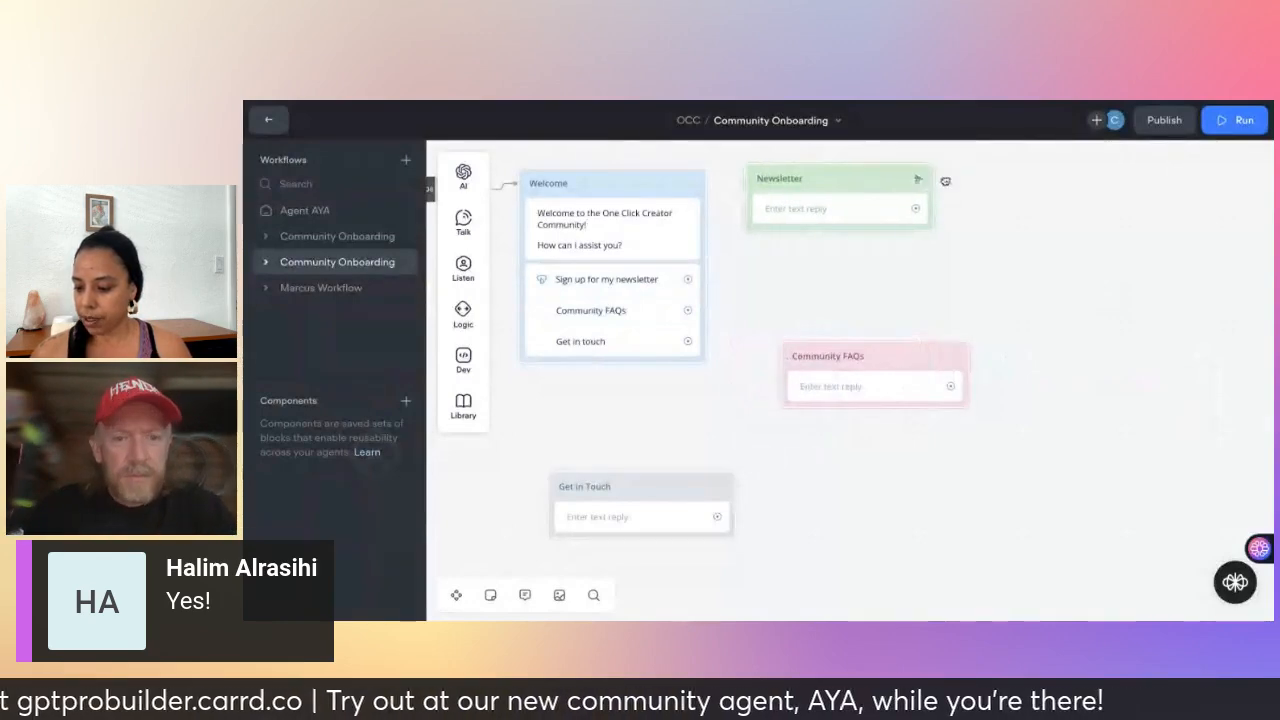
pyautogui.moveTo(943, 180); pyautogui.dragTo(945, 181)
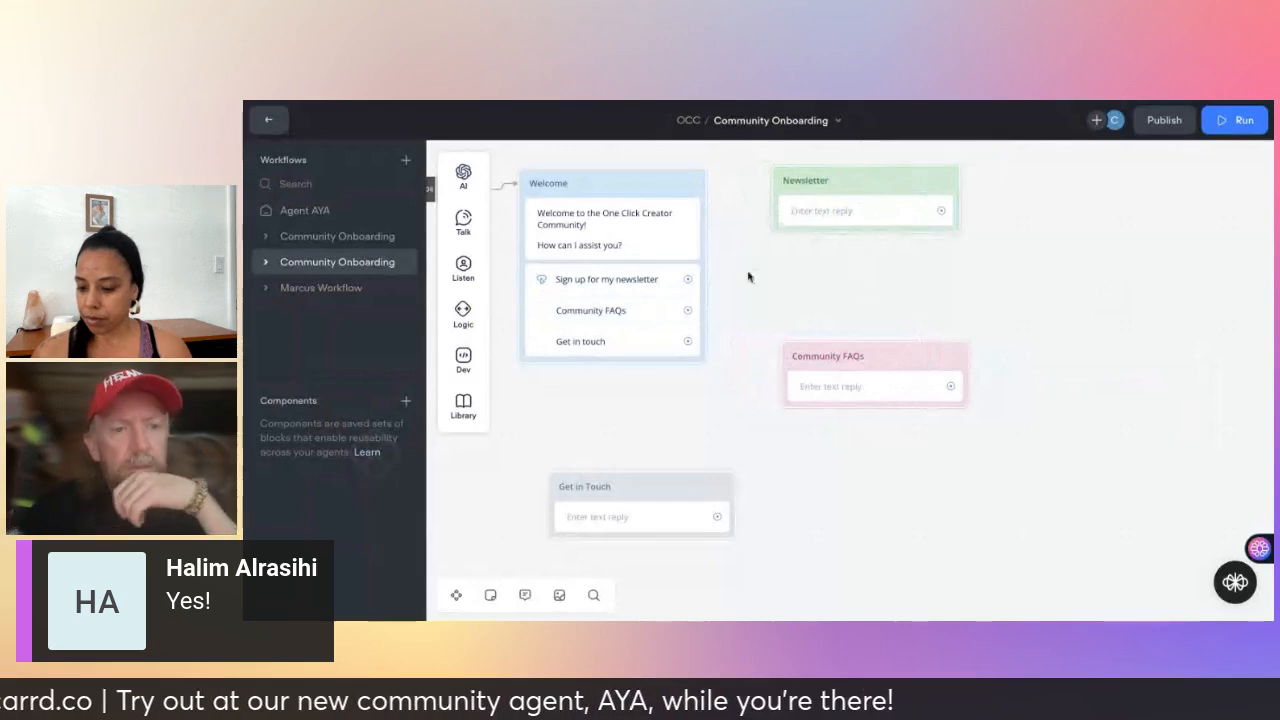
# - Open the Newsletter block's empty text reply in the Text editor panel
pyautogui.click(828, 214)
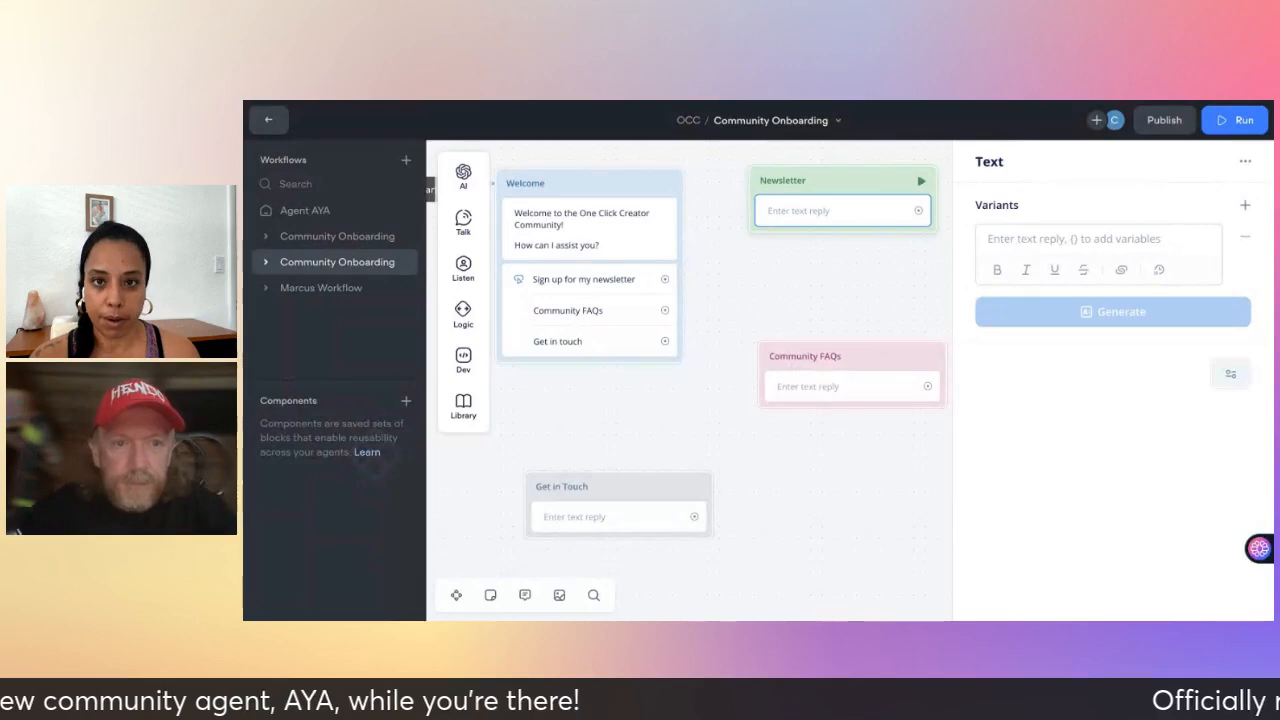
# - Write the Newsletter reply 'Please subscribe to my newsletter by clicking here and entering your email address:'
pyautogui.click(988, 237)
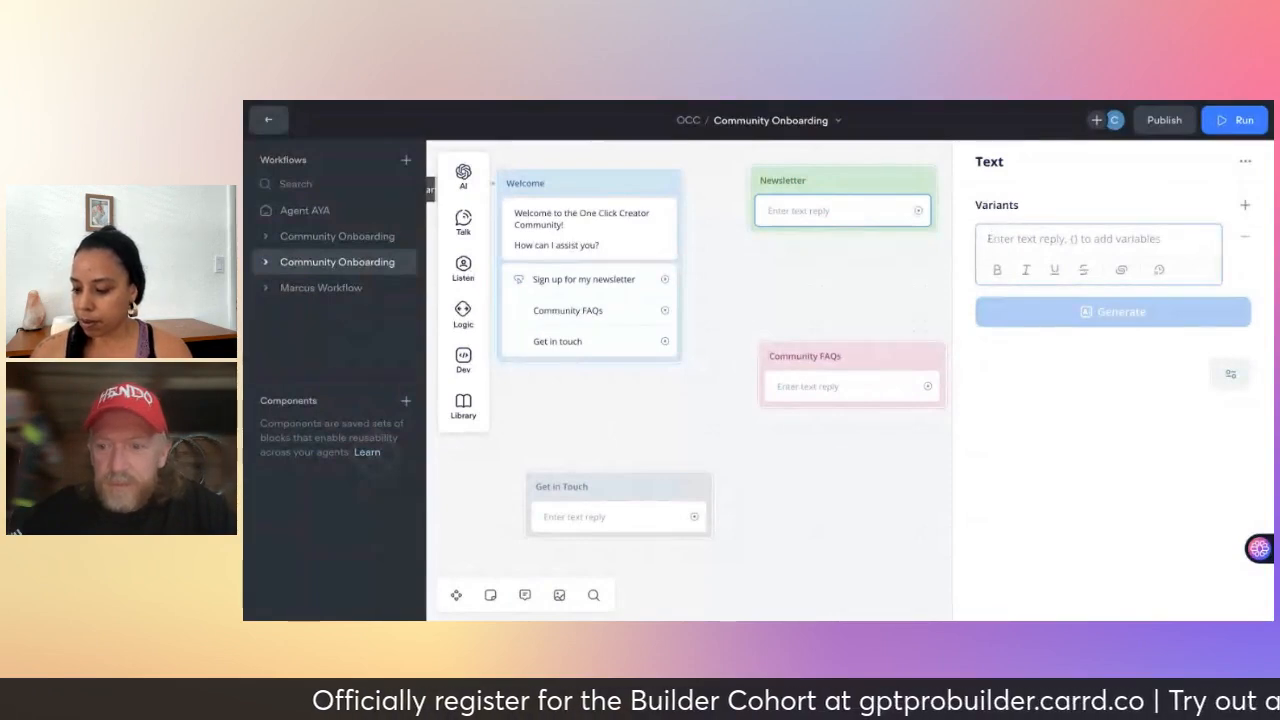
pyautogui.write('Please su')
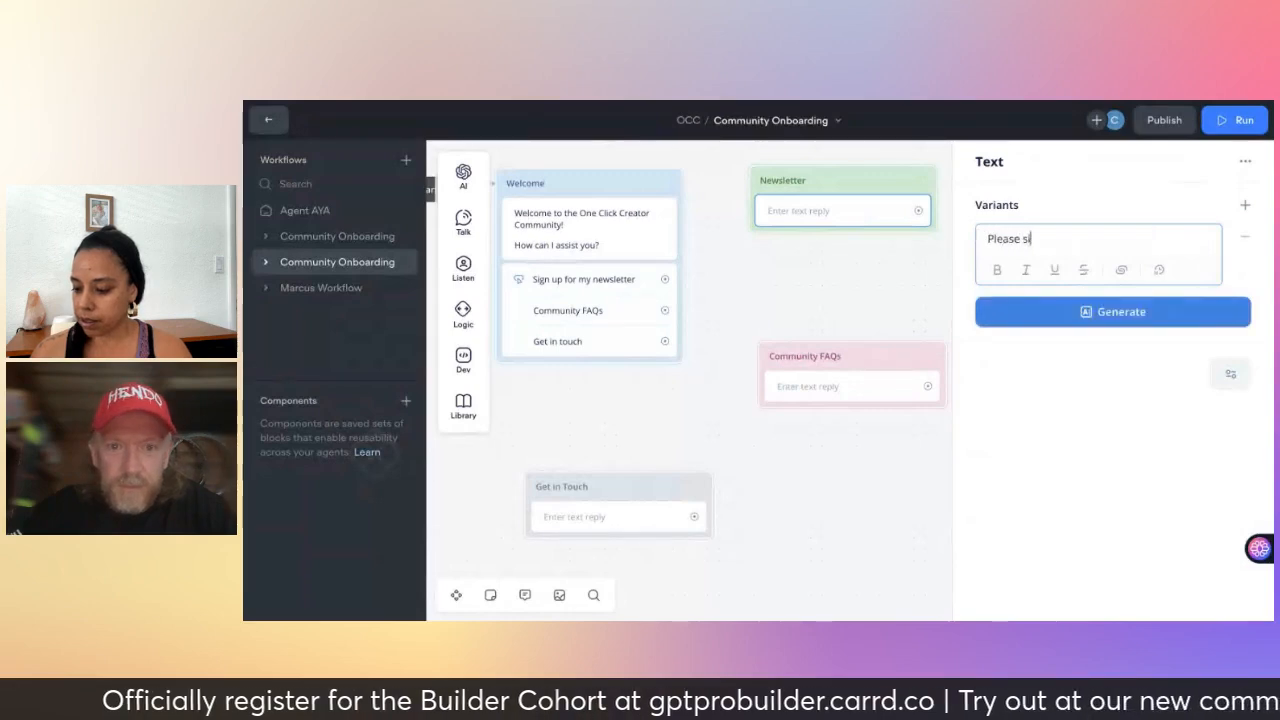
pyautogui.write('n')
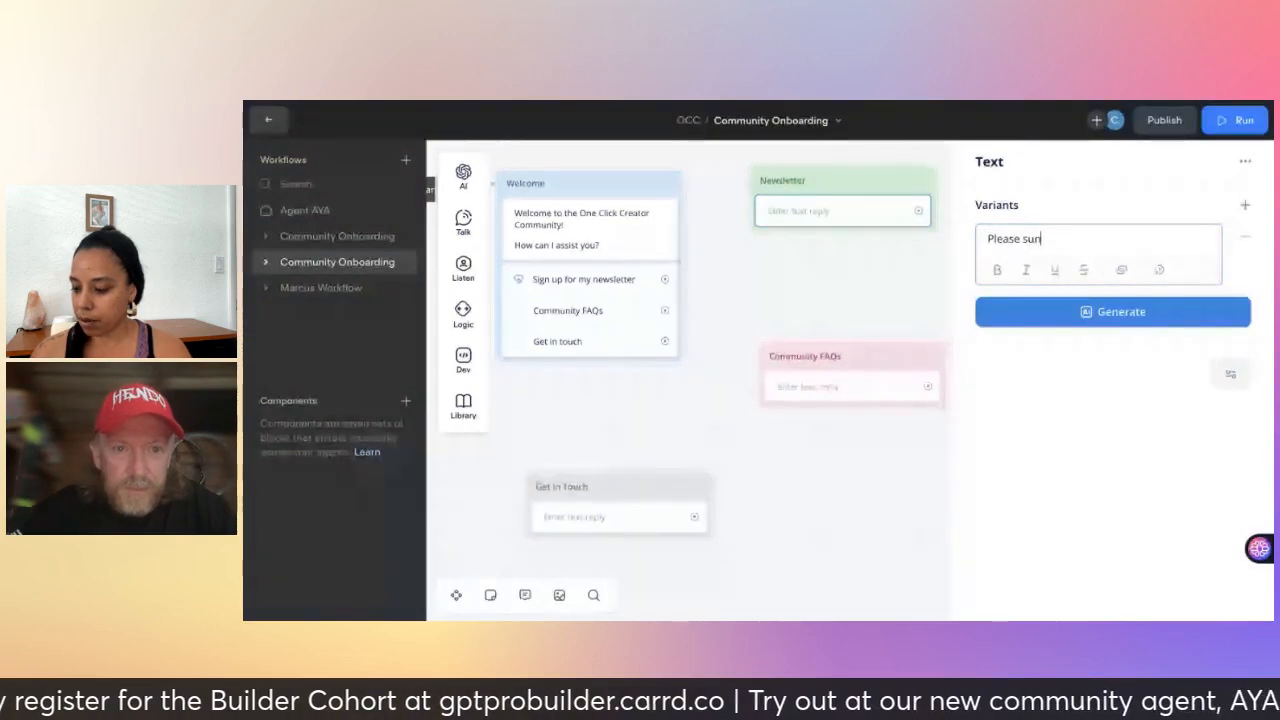
pyautogui.press('BackSpace')
pyautogui.write('bscribe to m')
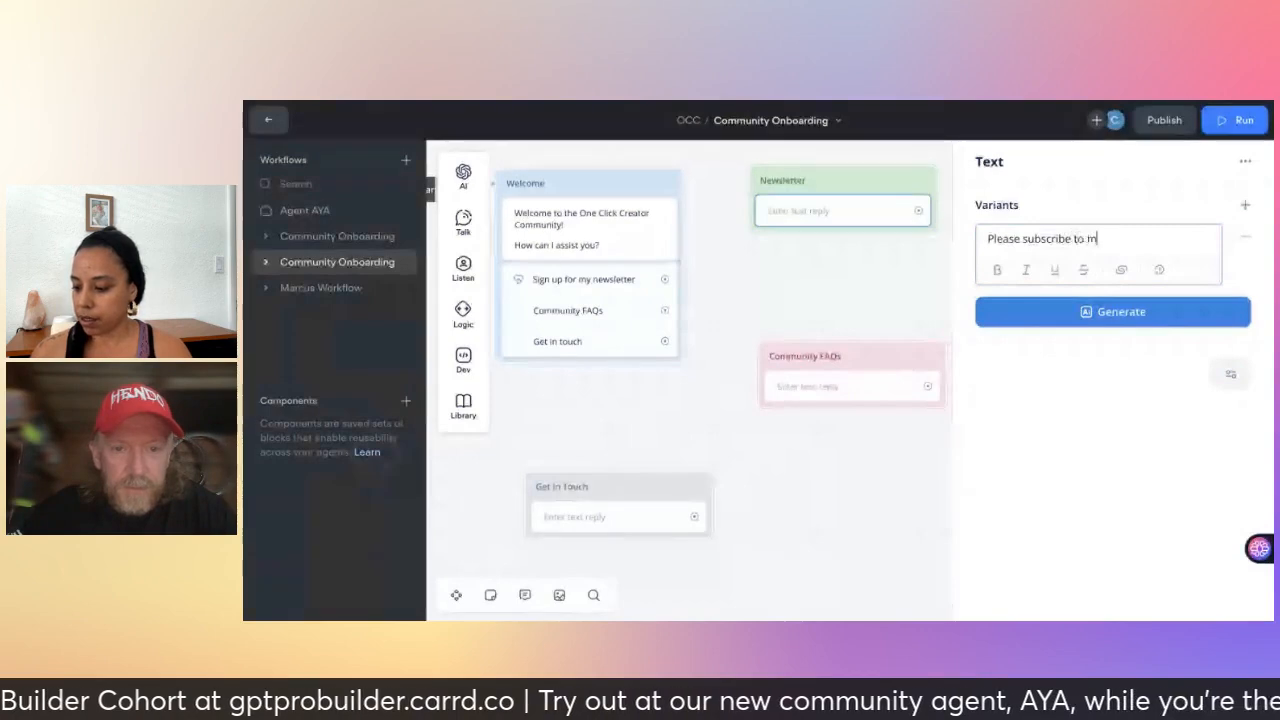
pyautogui.write('y newsletter')
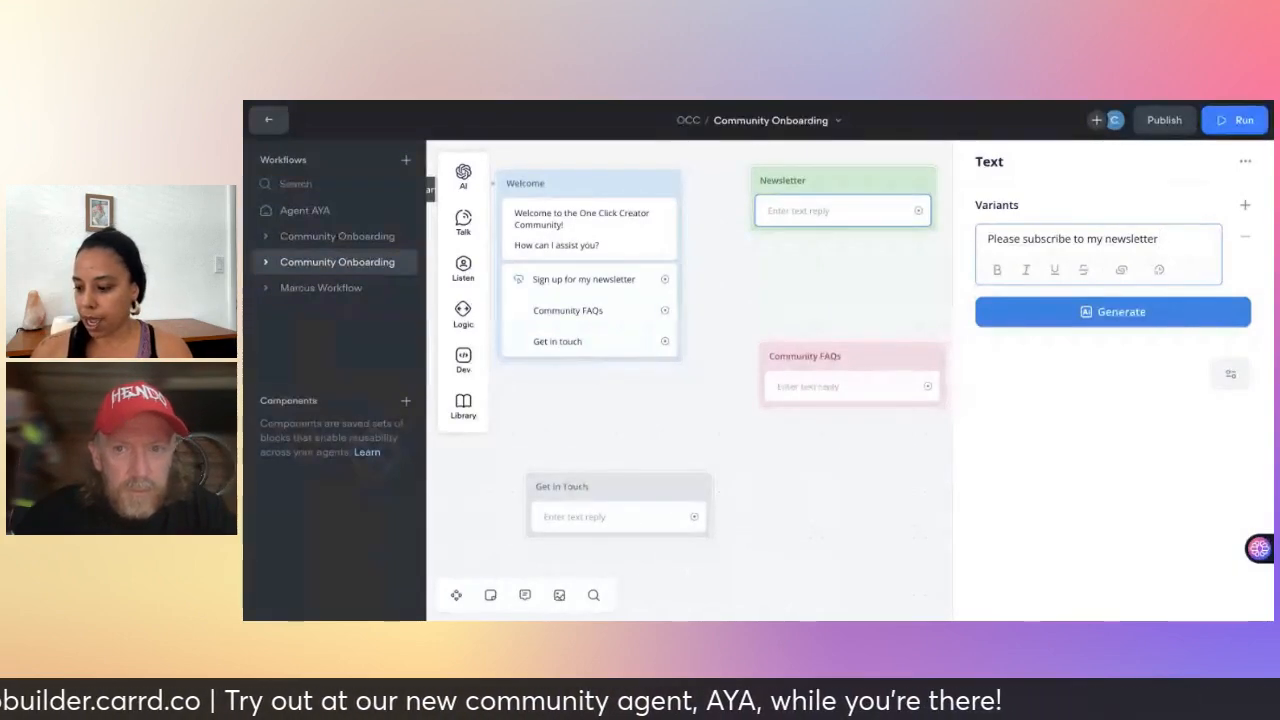
pyautogui.write('by cl')
pyautogui.press('BackSpace')
pyautogui.press('BackSpace')
pyautogui.press('BackSpace')
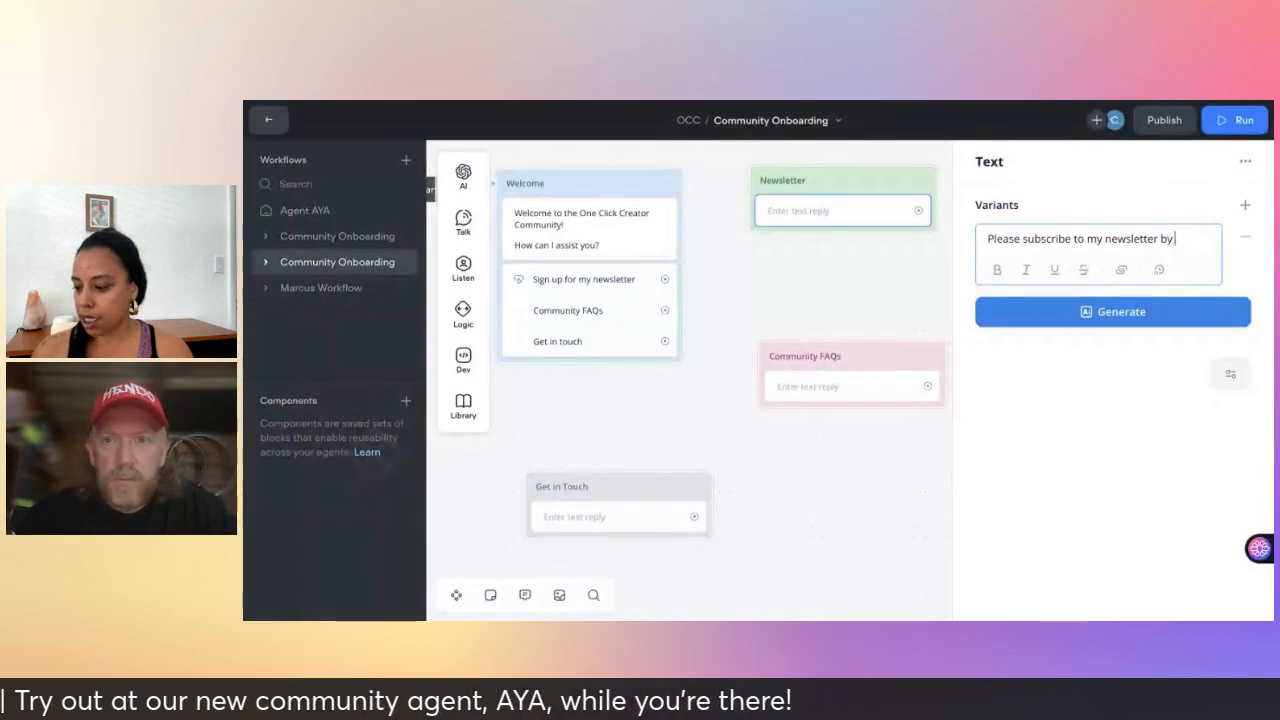
pyautogui.write('clicking here a')
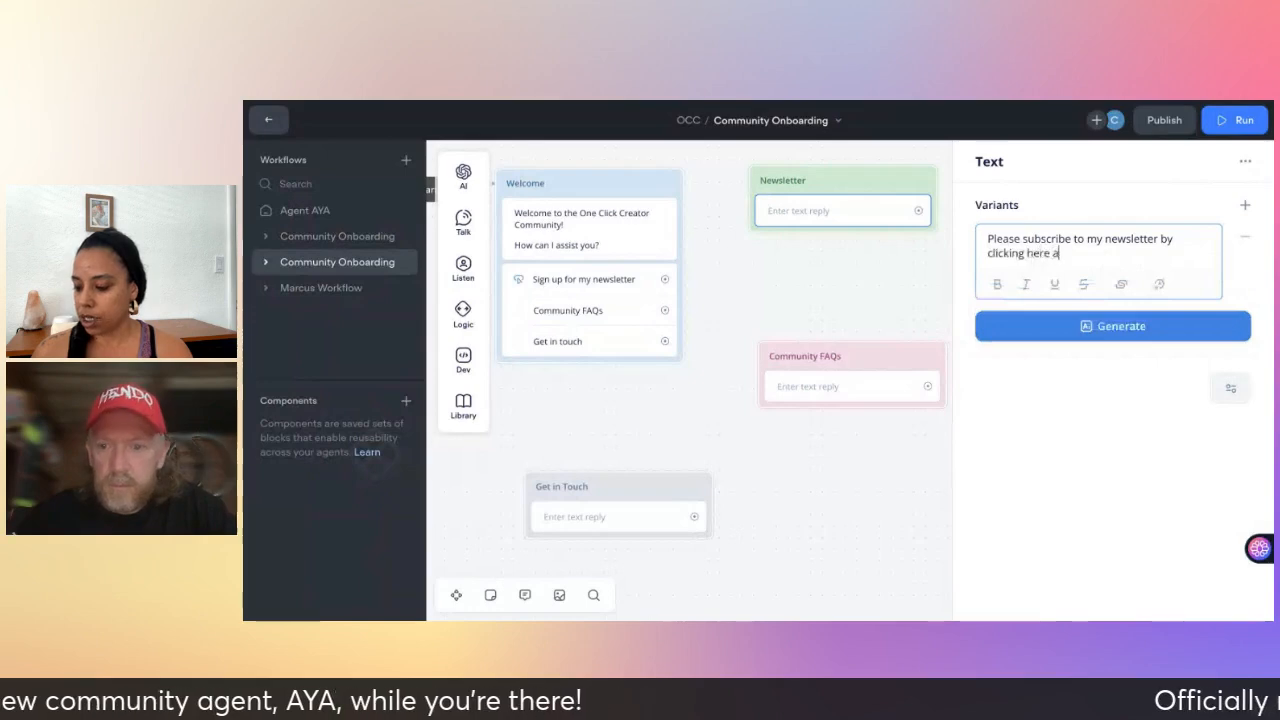
pyautogui.write('nd entering your email add')
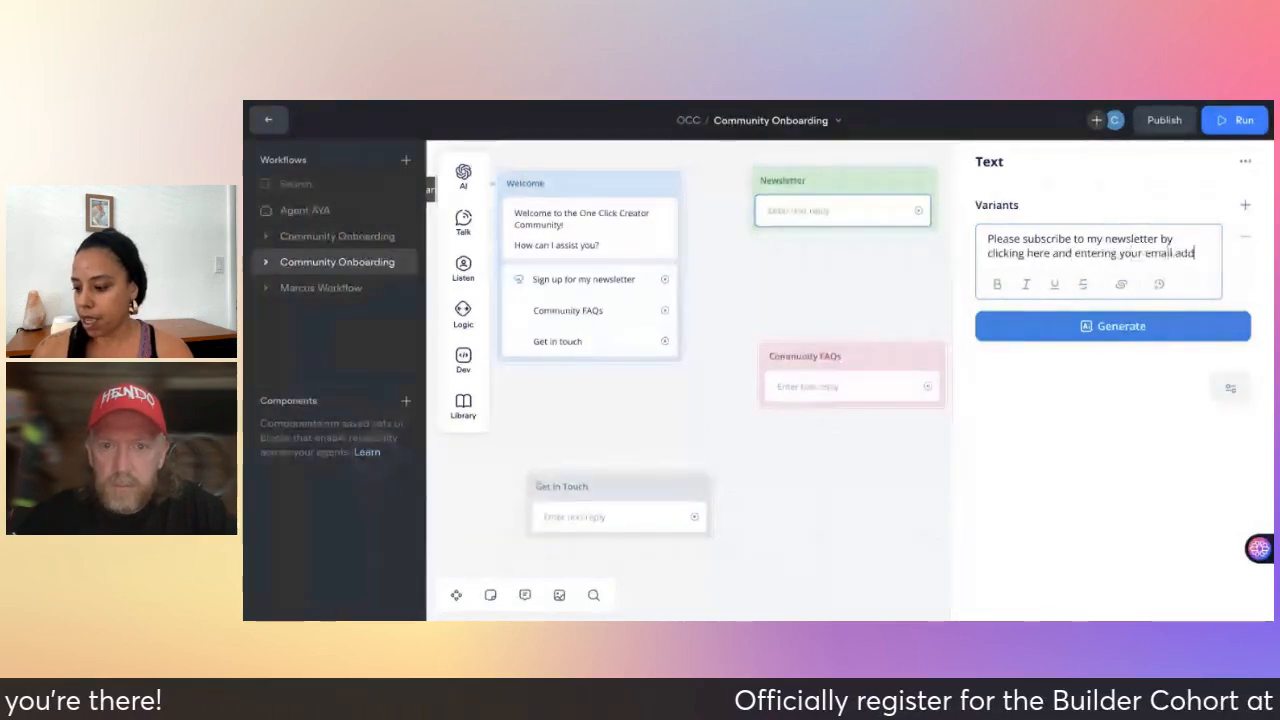
pyautogui.write('ress:')
pyautogui.press('Return')
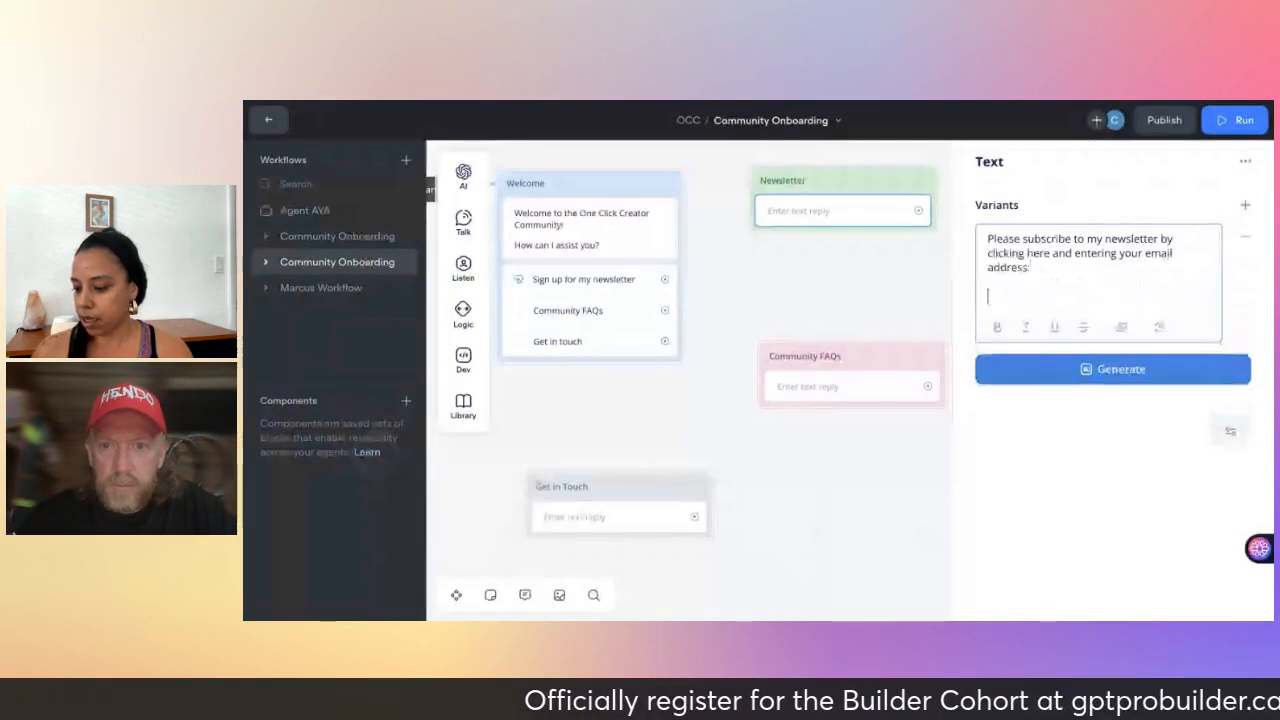
pyautogui.write('htt')
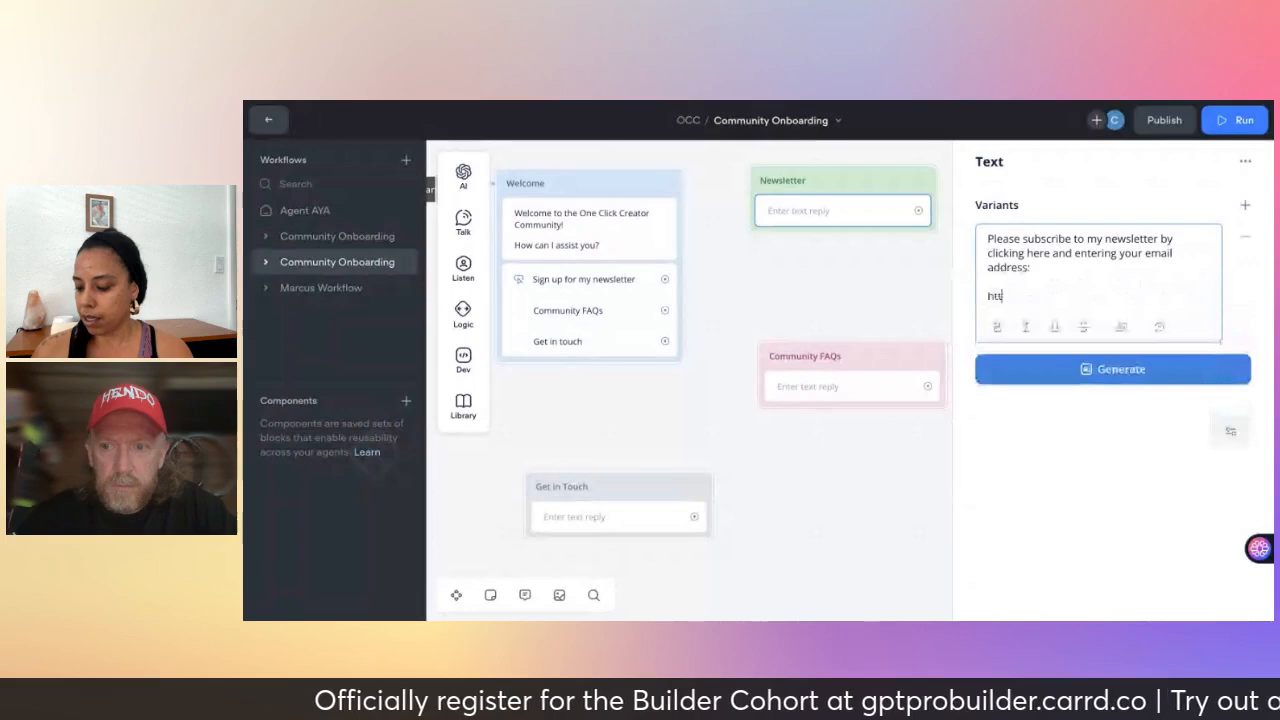
pyautogui.write('ps://')
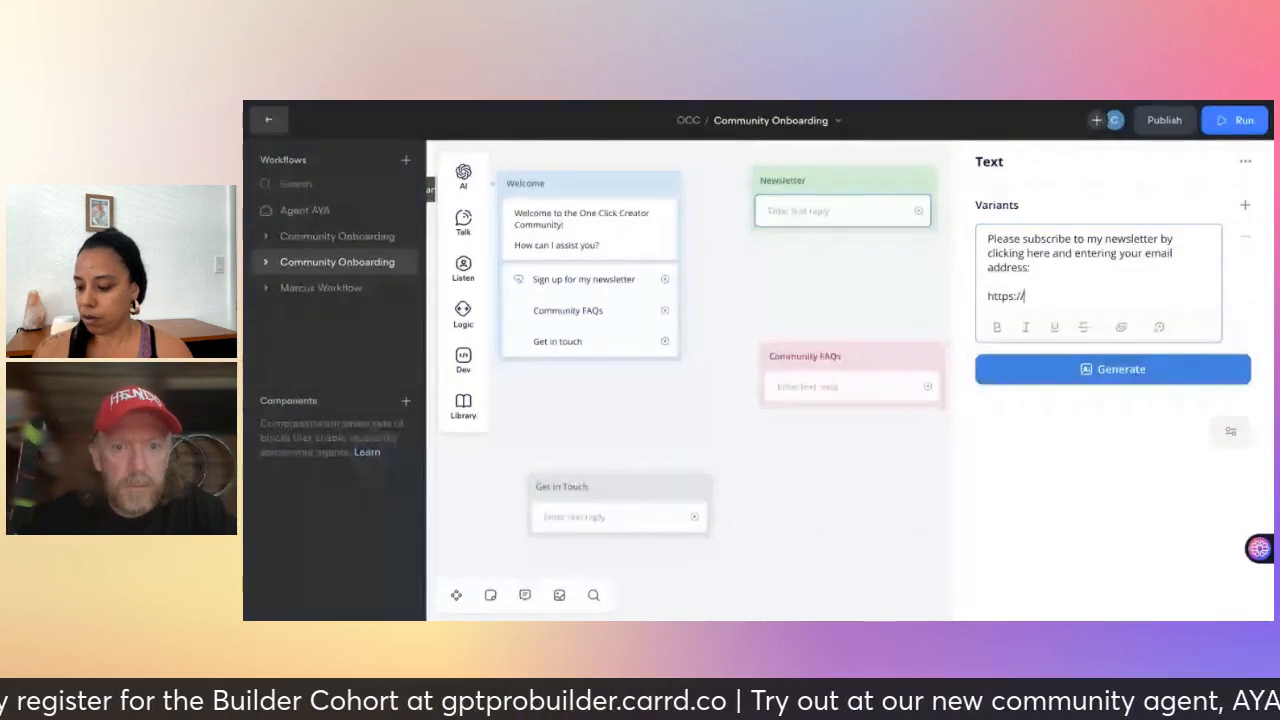
pyautogui.write('click')
pyautogui.press('BackSpace')
pyautogui.press('BackSpace')
pyautogui.press('BackSpace')
pyautogui.press('BackSpace')
pyautogui.press('BackSpace')
pyautogui.write('w')
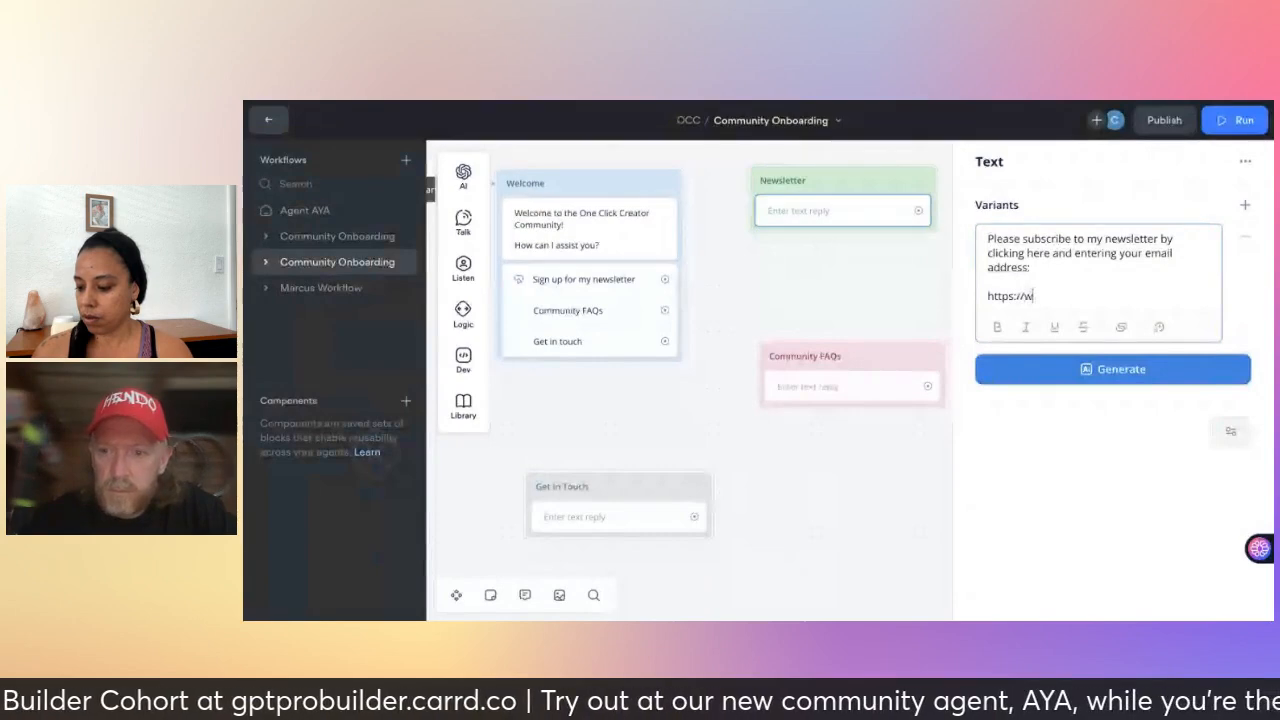
pyautogui.write('ww.e')
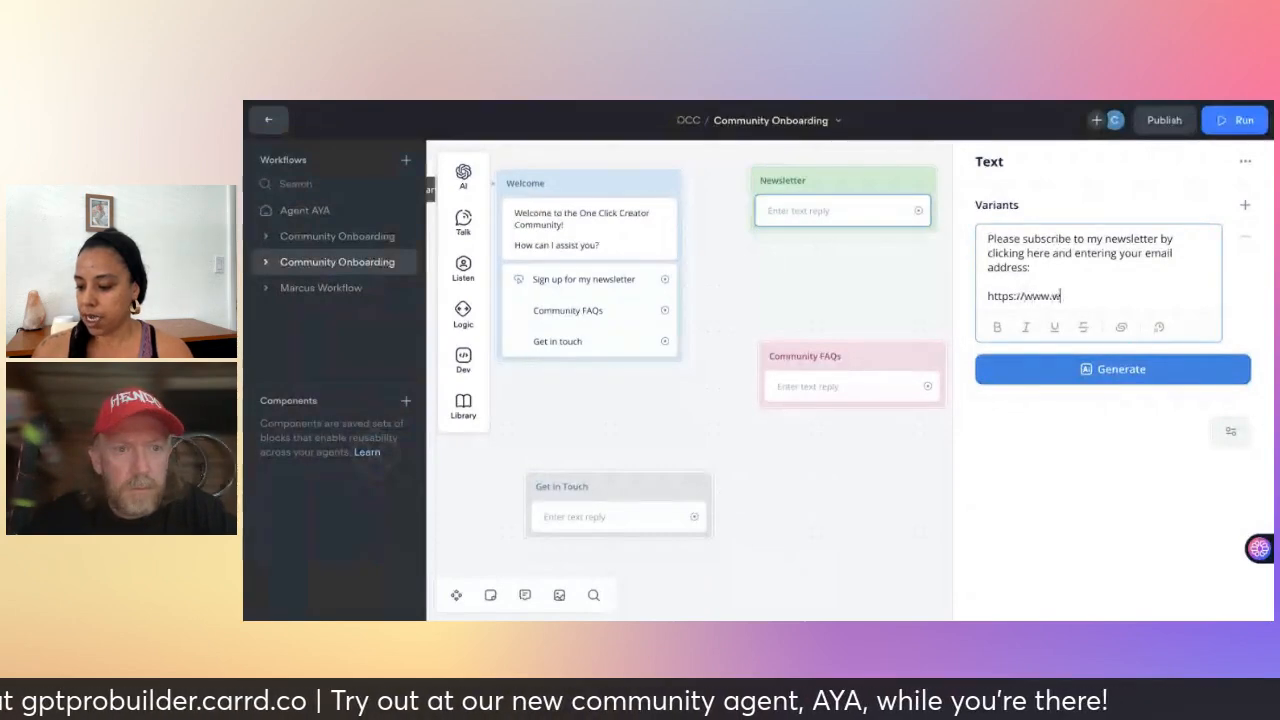
pyautogui.press('BackSpace')
pyautogui.write('aiforeduc')
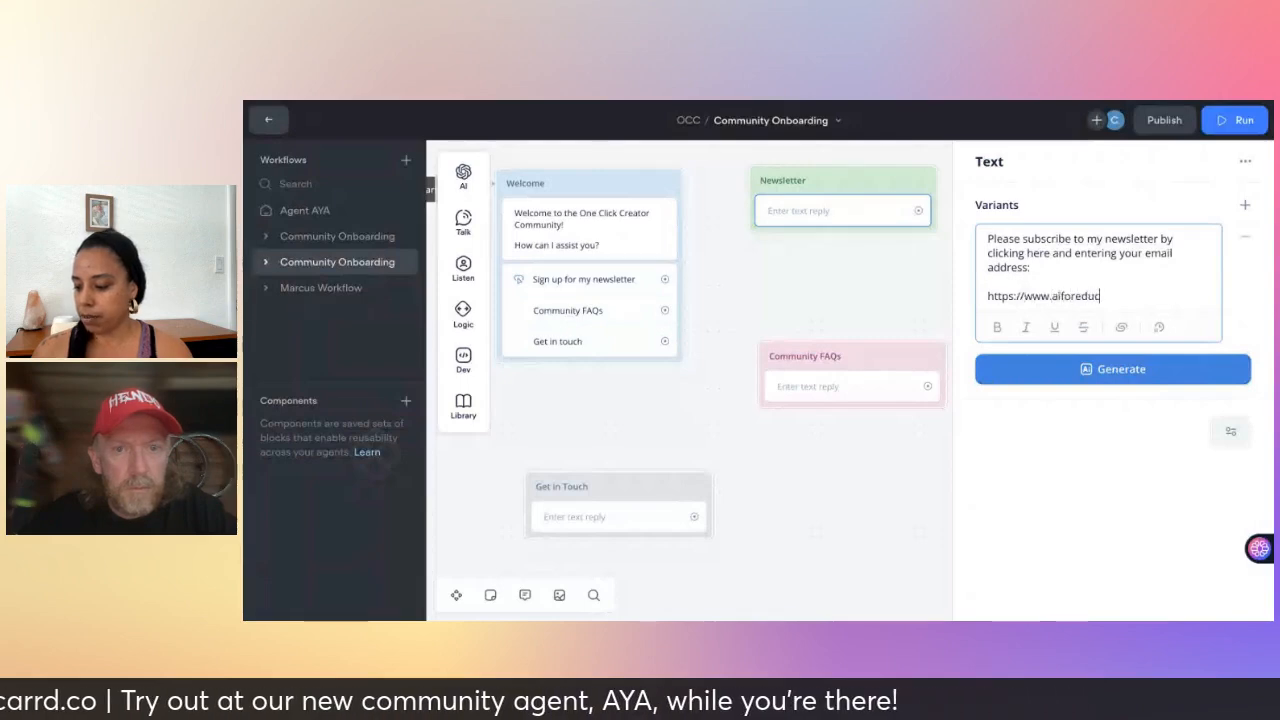
pyautogui.write('reator')
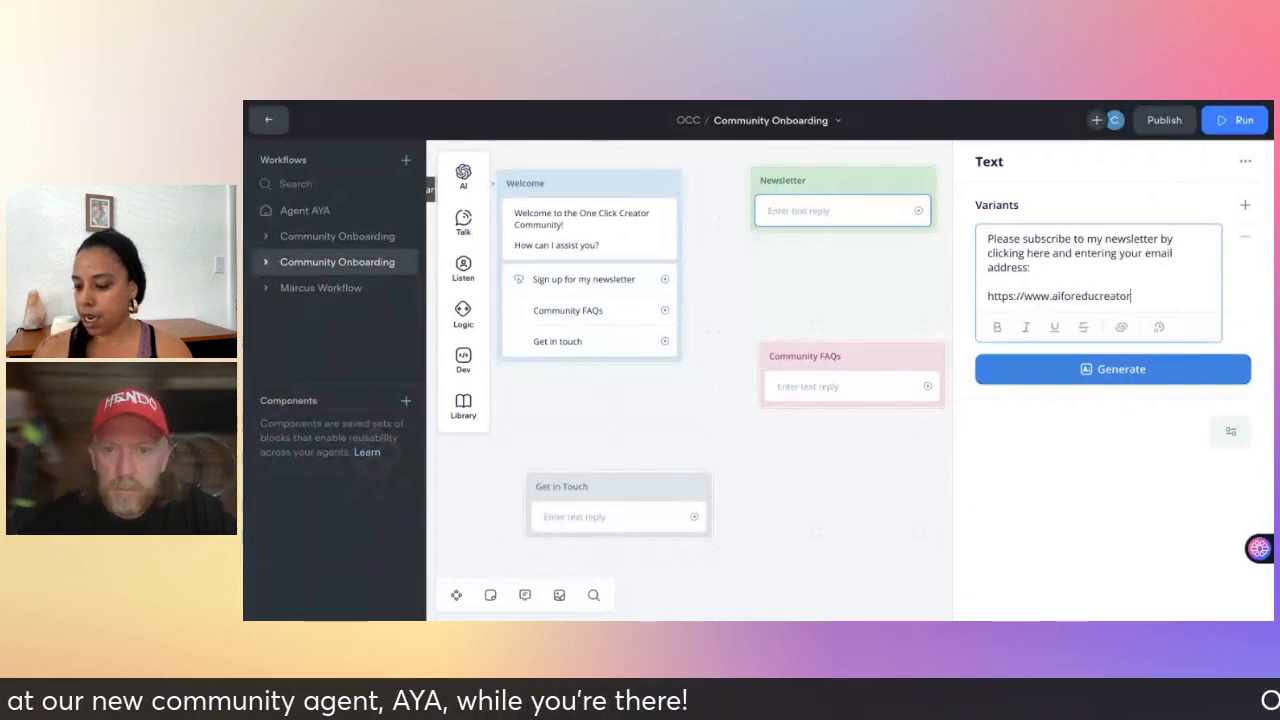
pyautogui.write('s.com')
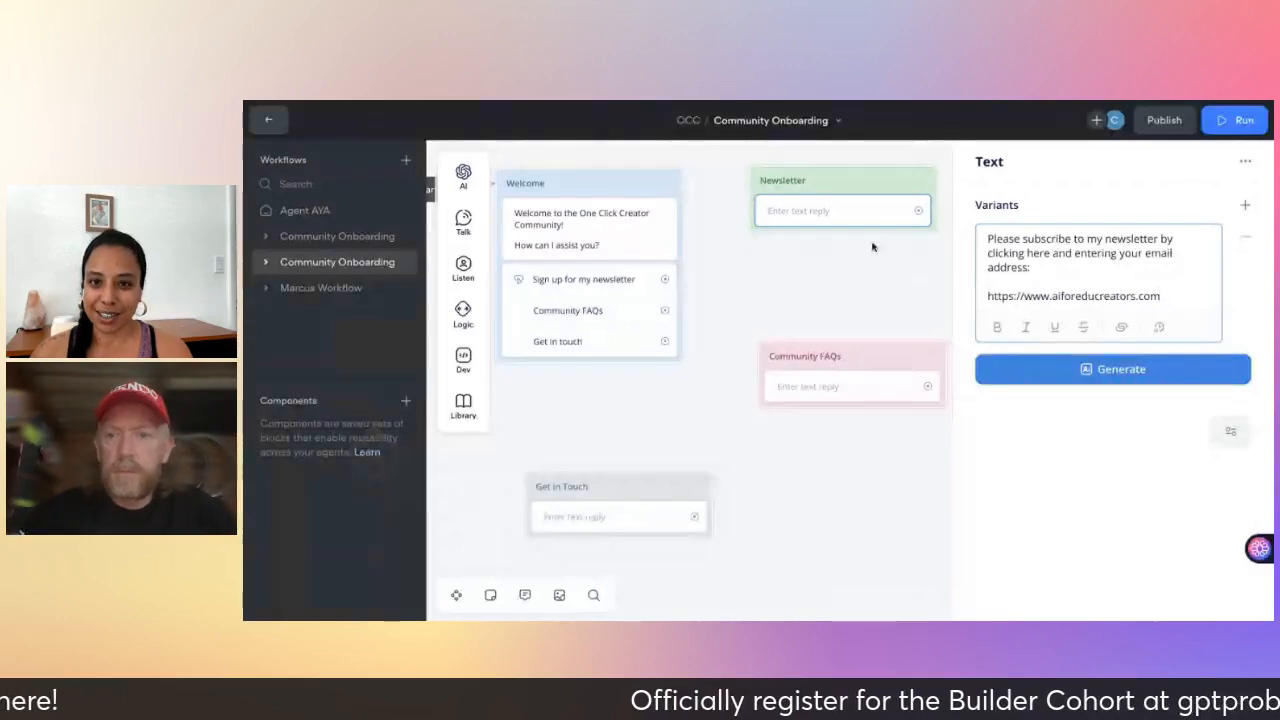
# - Close the finished Newsletter reply and open the Community FAQs block's empty reply for editing
pyautogui.click(852, 292)
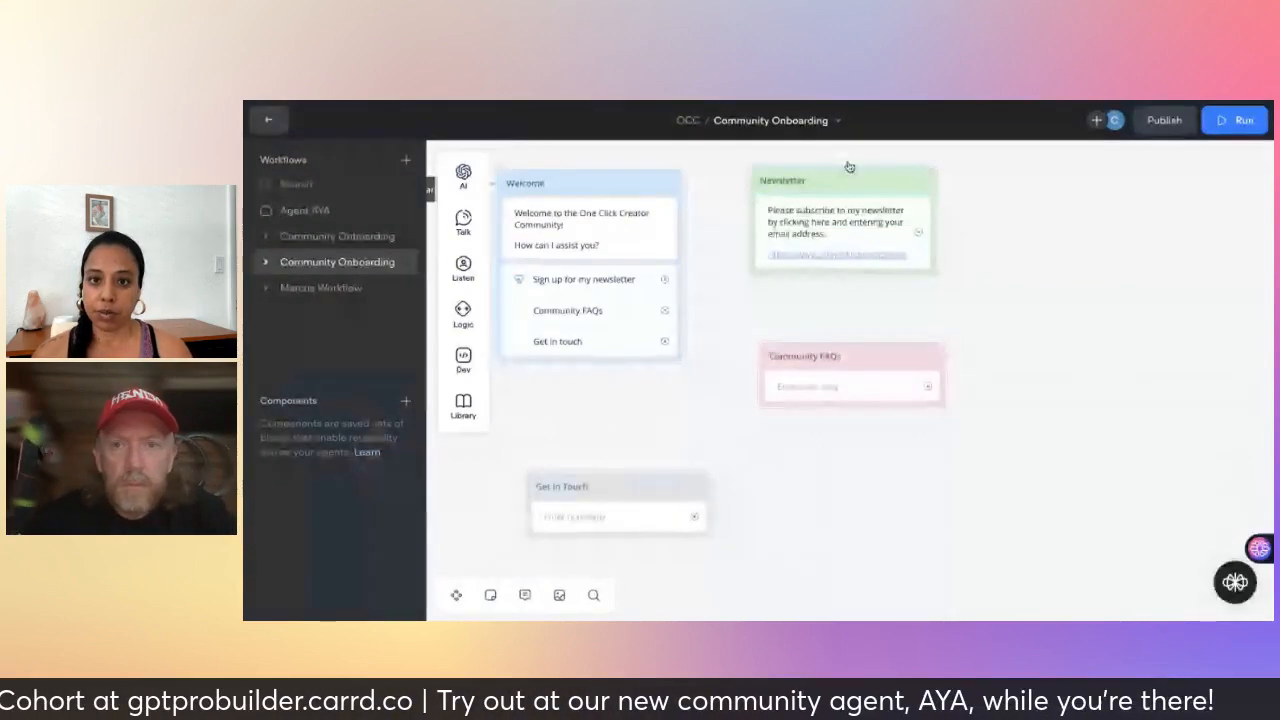
pyautogui.click(820, 390)
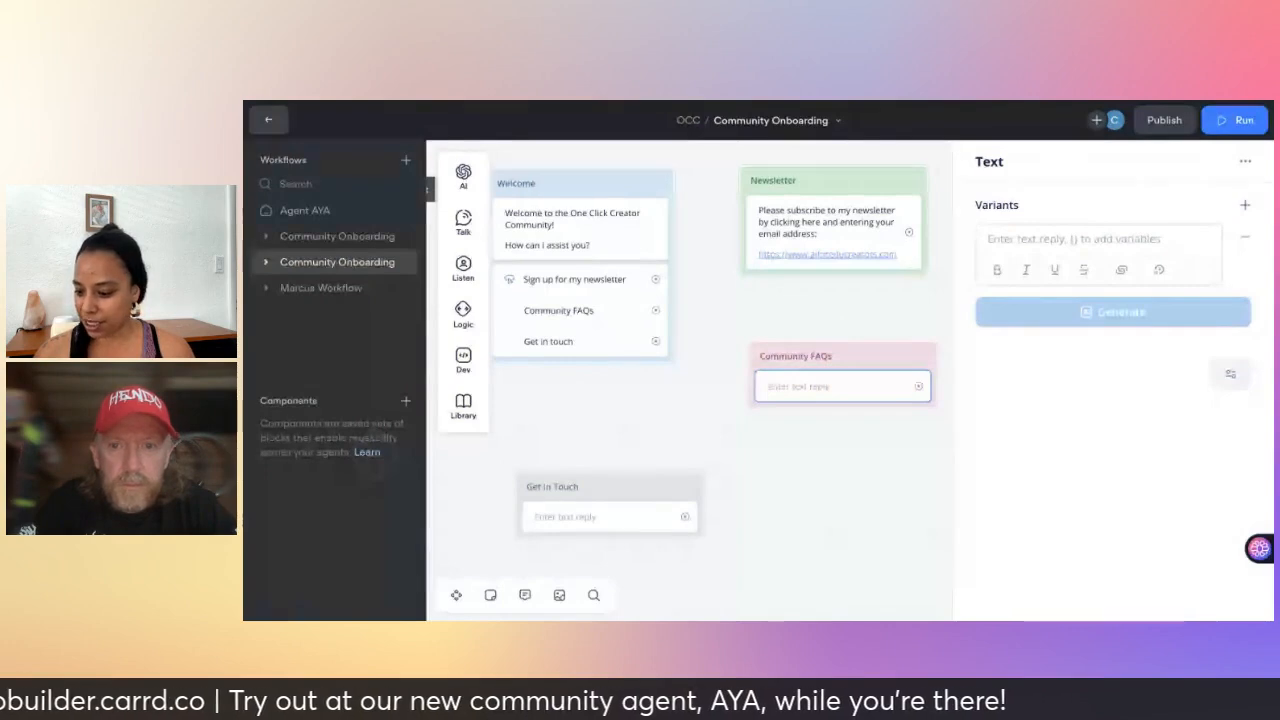
# - Paste the prepared list of five OCC FAQs and answers into the Community FAQs reply and review it
pyautogui.click(1025, 240)
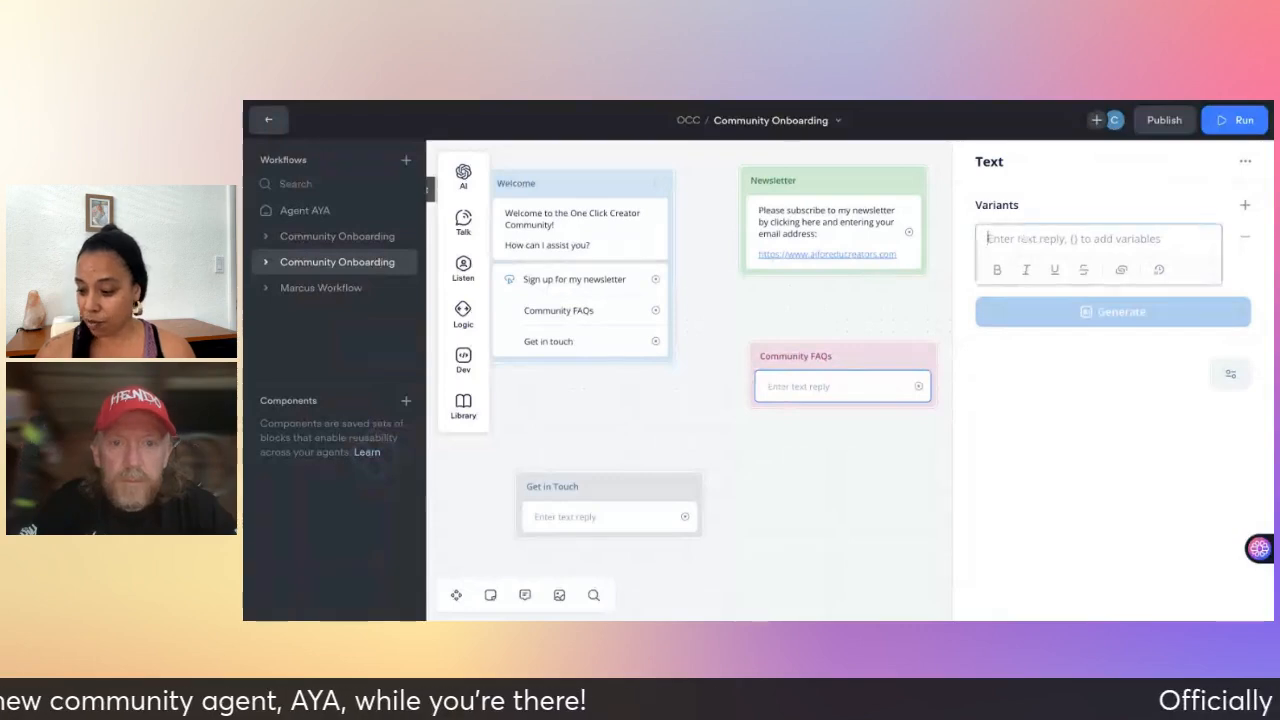
pyautogui.hotkey('ctrl', 'v')
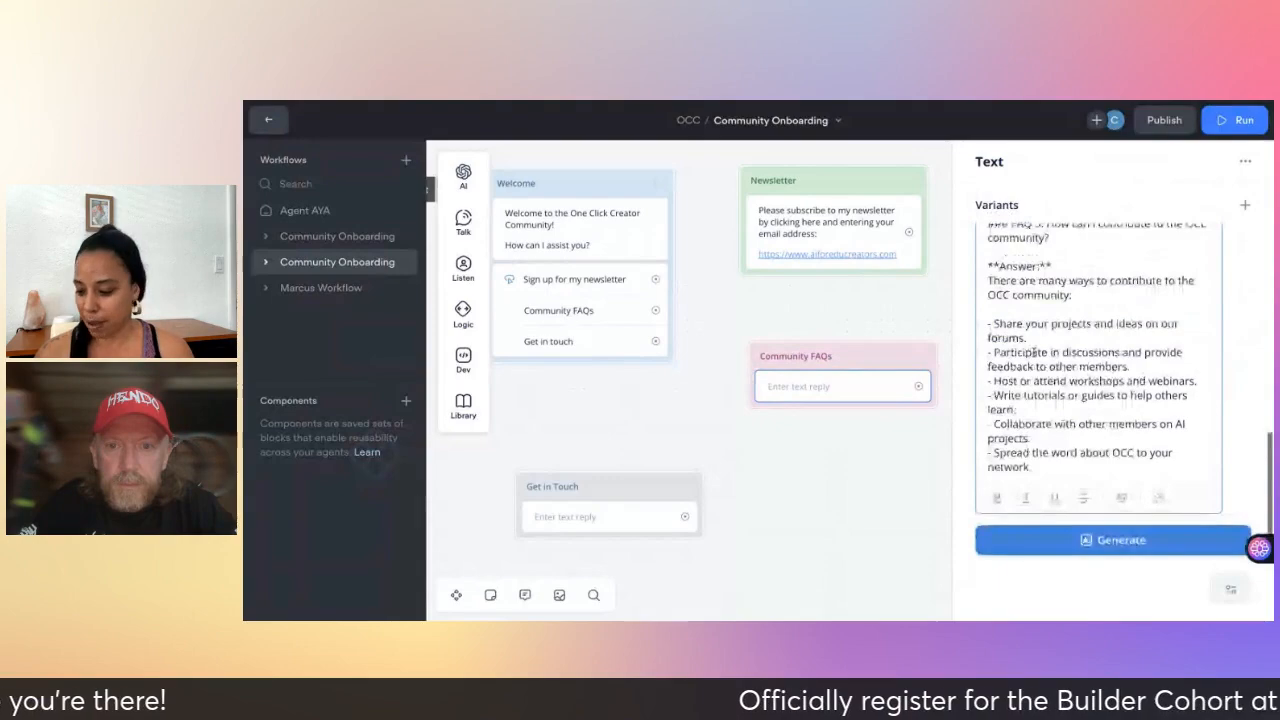
pyautogui.scroll(5, 1034, 352)
pyautogui.scroll(3, 1034, 352)
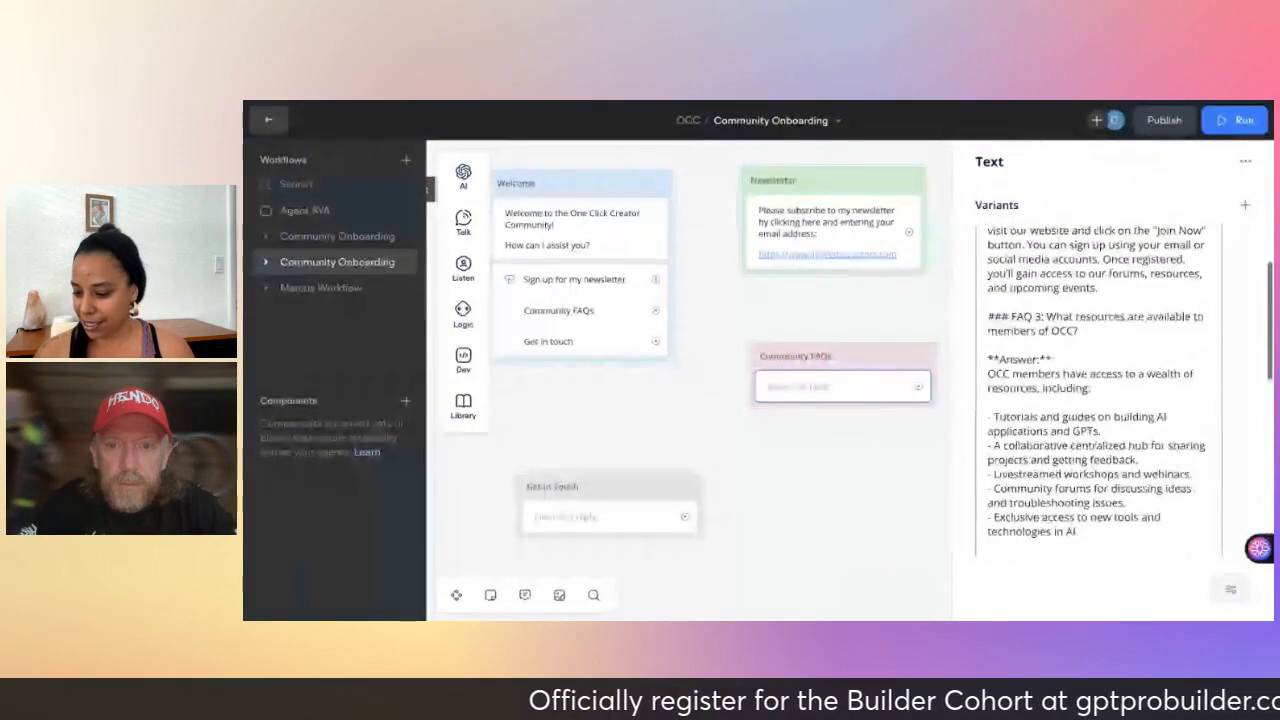
pyautogui.scroll(3, 1055, 470)
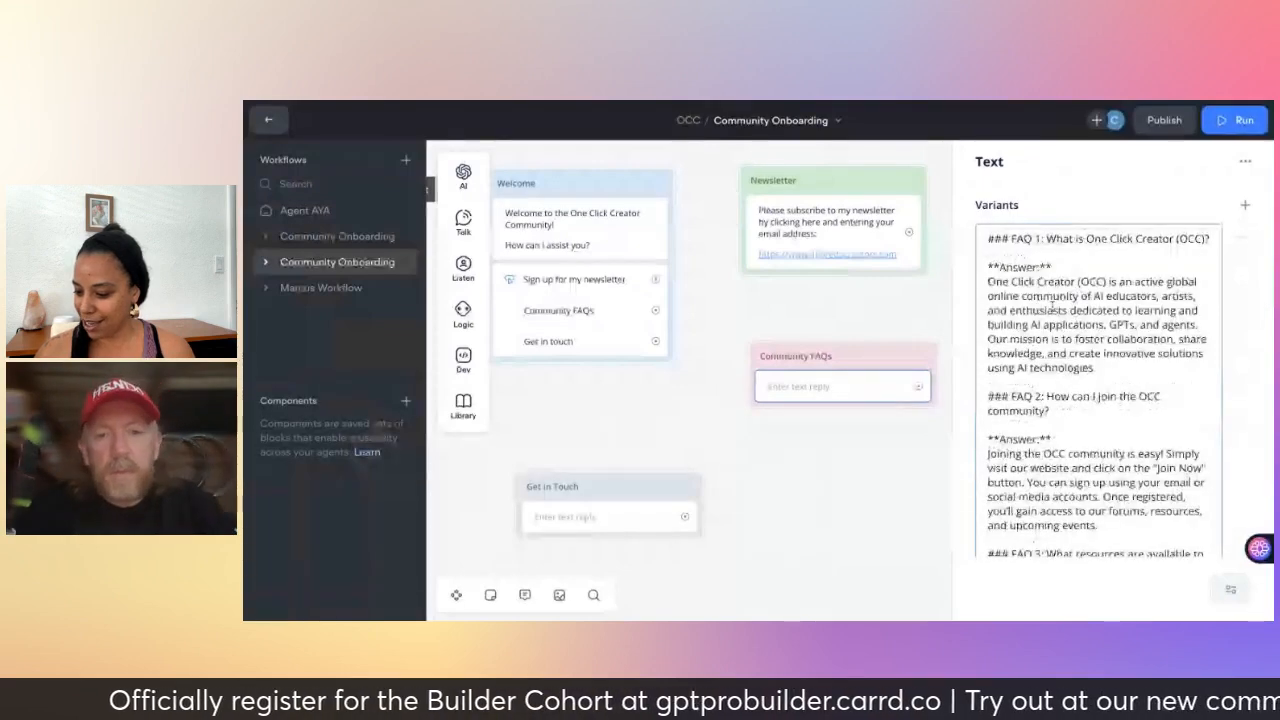
pyautogui.scroll(-2, 1038, 375)
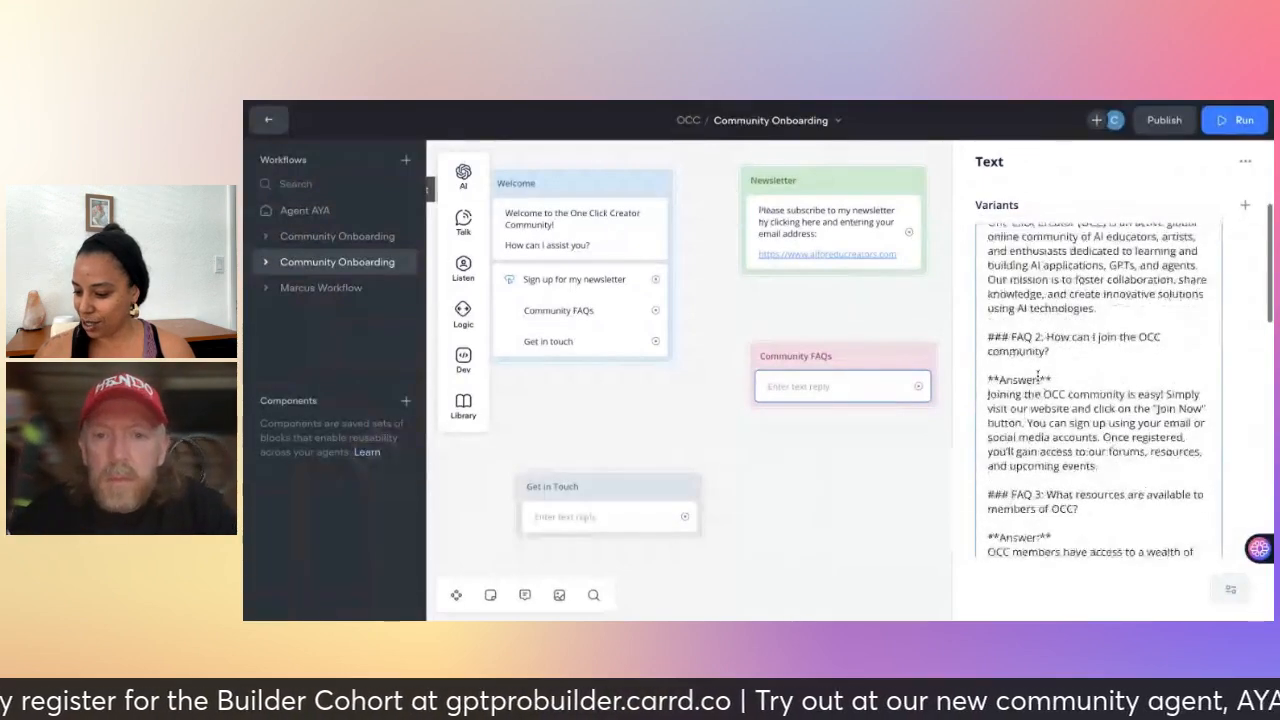
pyautogui.scroll(-2, 1038, 376)
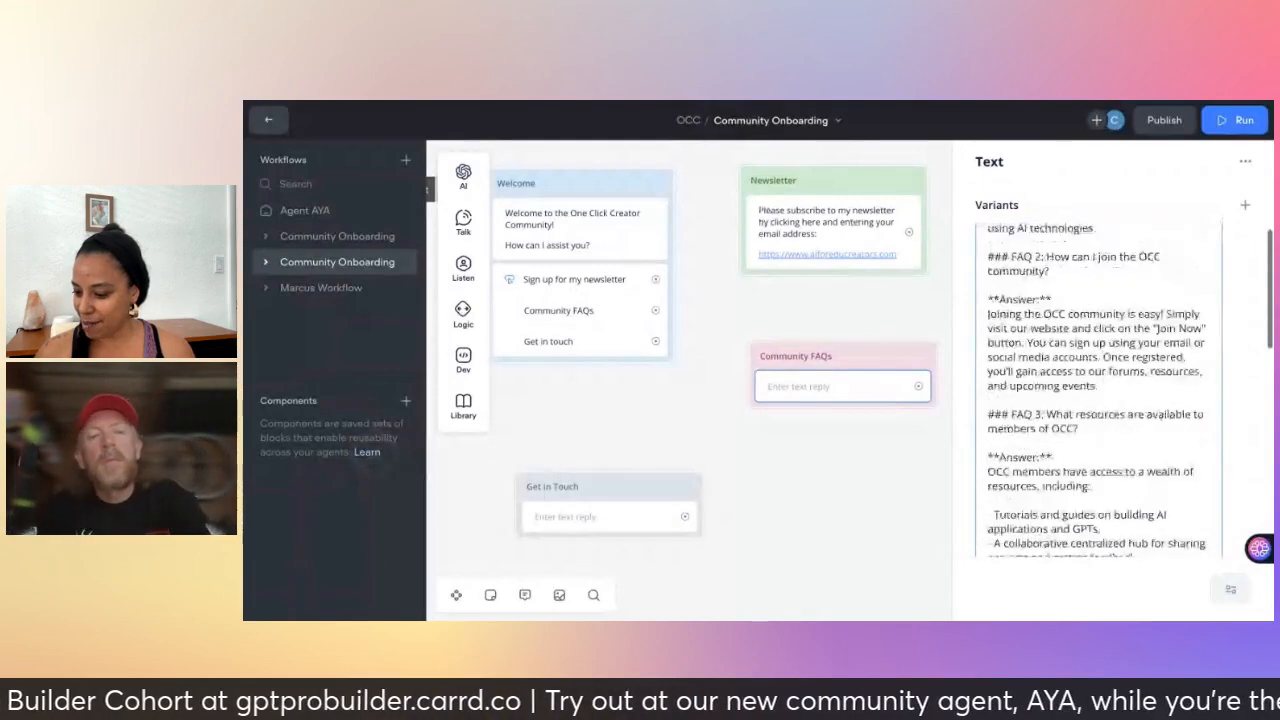
pyautogui.scroll(-1, 1097, 390)
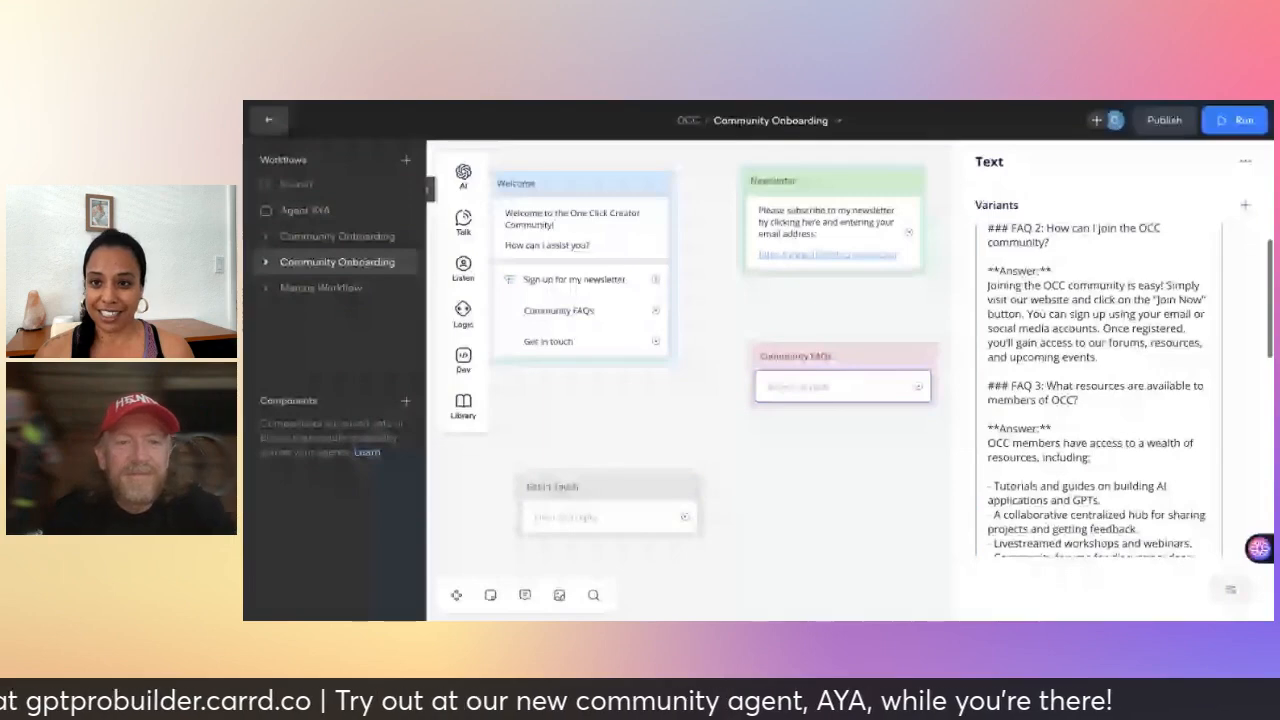
pyautogui.scroll(-2, 1097, 390)
pyautogui.scroll(-2, 1097, 390)
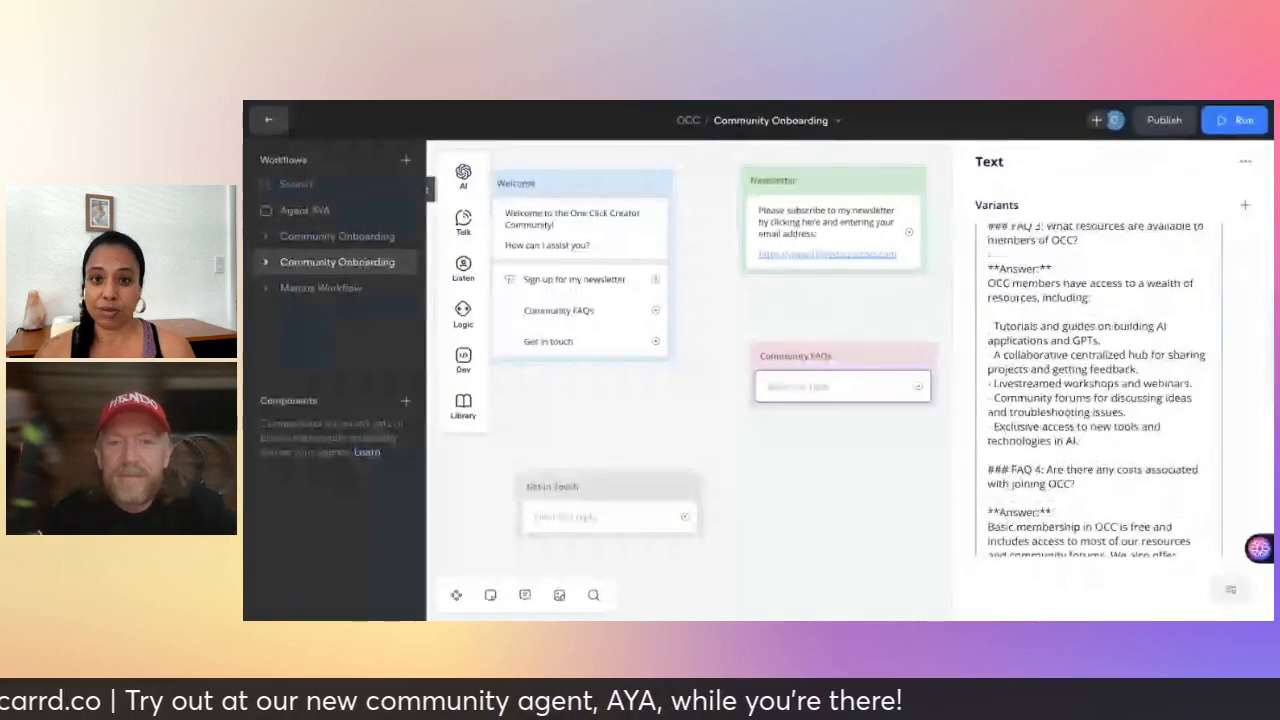
pyautogui.scroll(-1, 1097, 390)
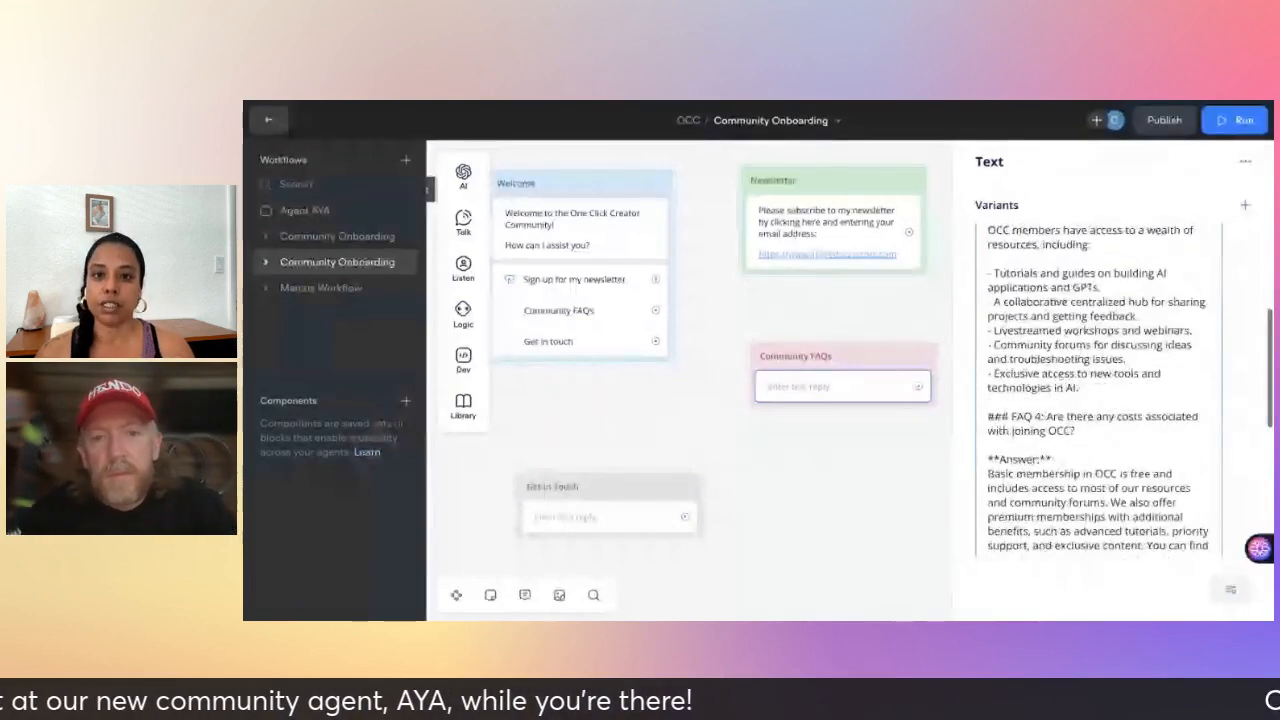
pyautogui.scroll(-1, 1097, 390)
pyautogui.scroll(-2, 1097, 390)
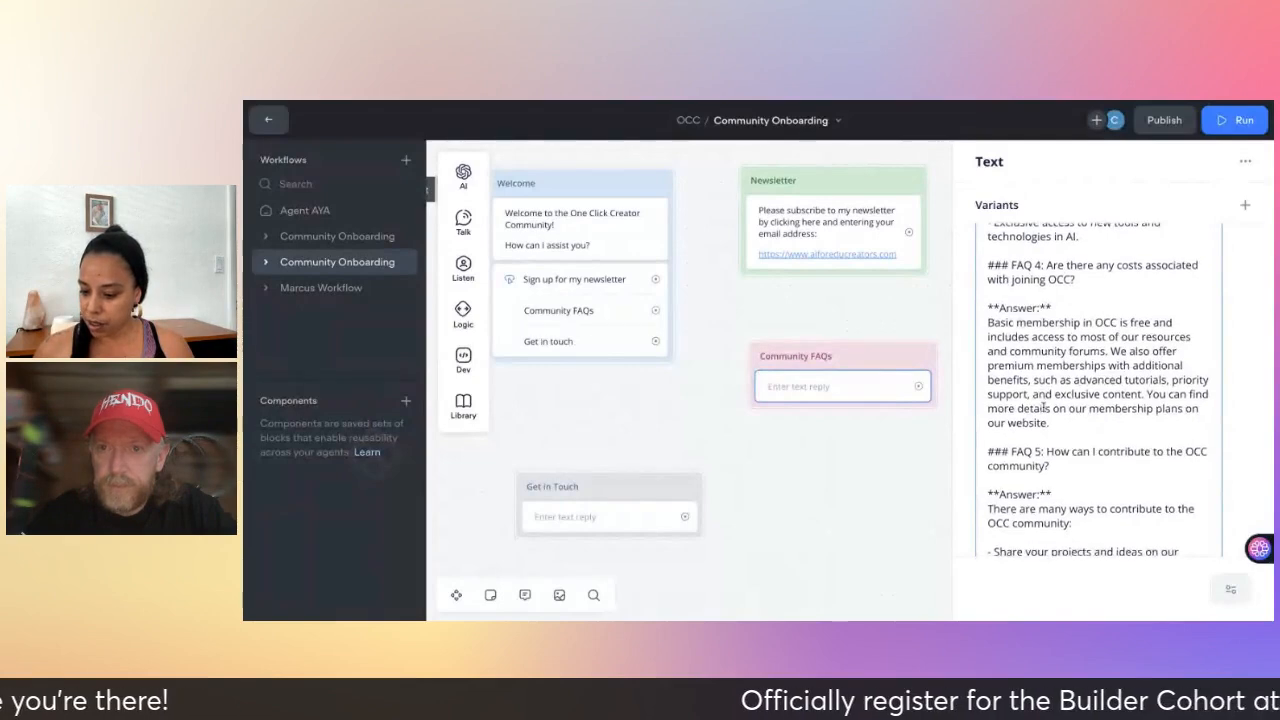
pyautogui.scroll(-2, 1045, 406)
pyautogui.scroll(-3, 1045, 406)
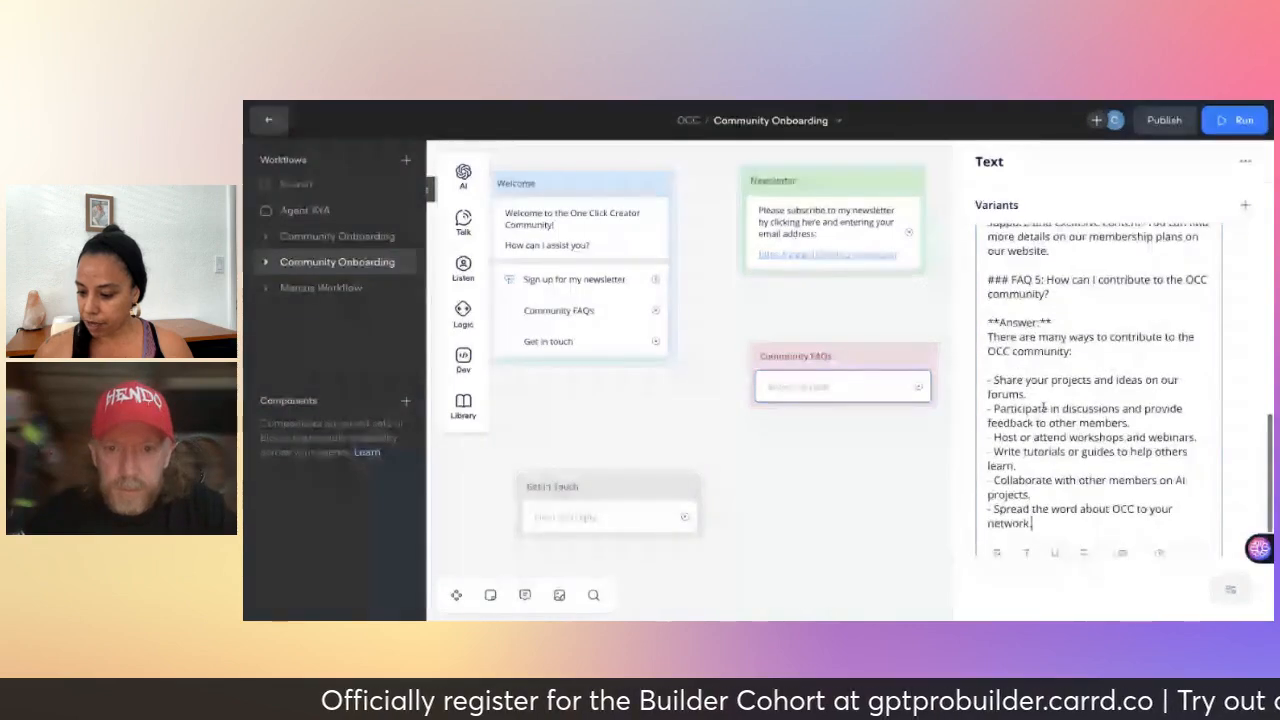
pyautogui.scroll(-1, 1045, 406)
pyautogui.scroll(1, 1028, 418)
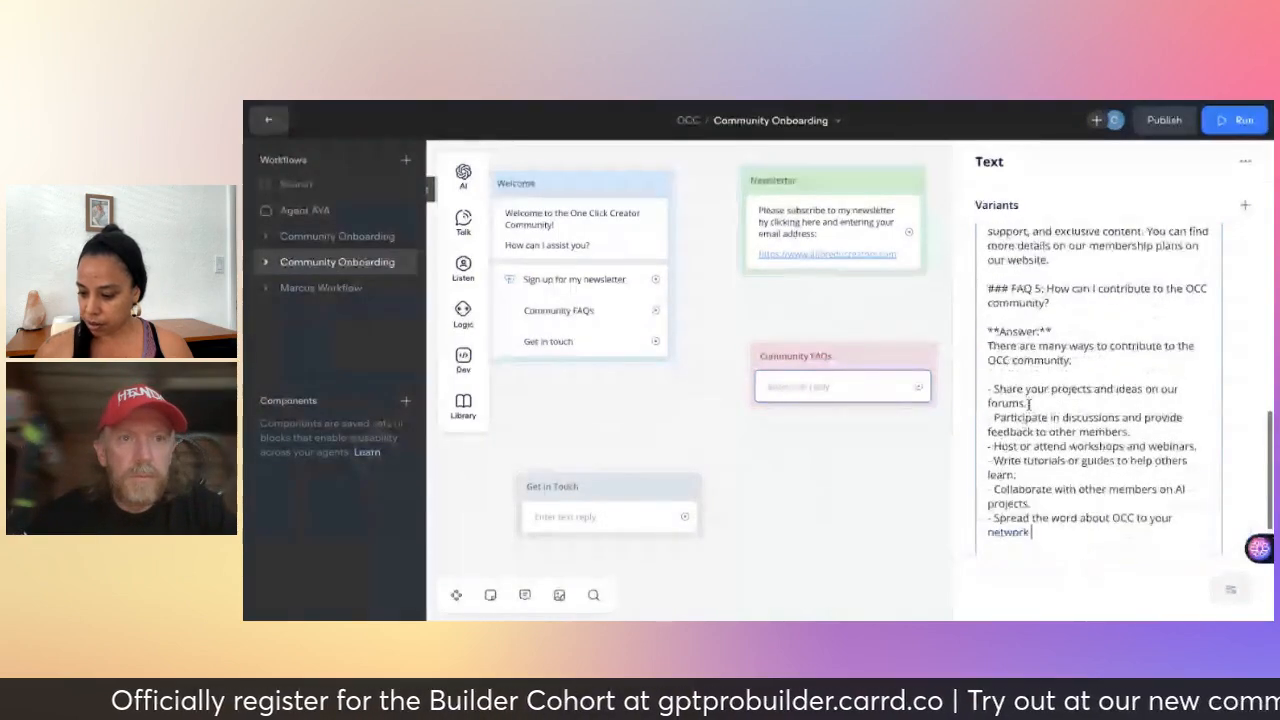
pyautogui.click(908, 440)
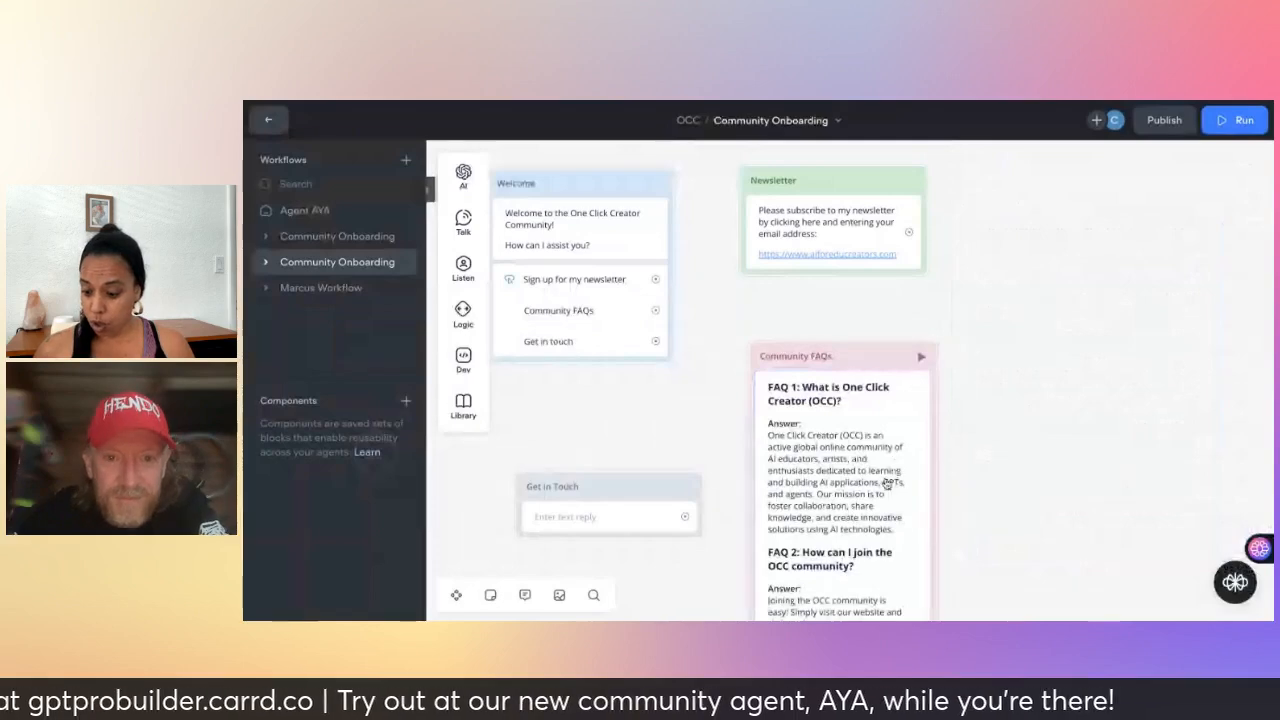
pyautogui.scroll(-4, 885, 484)
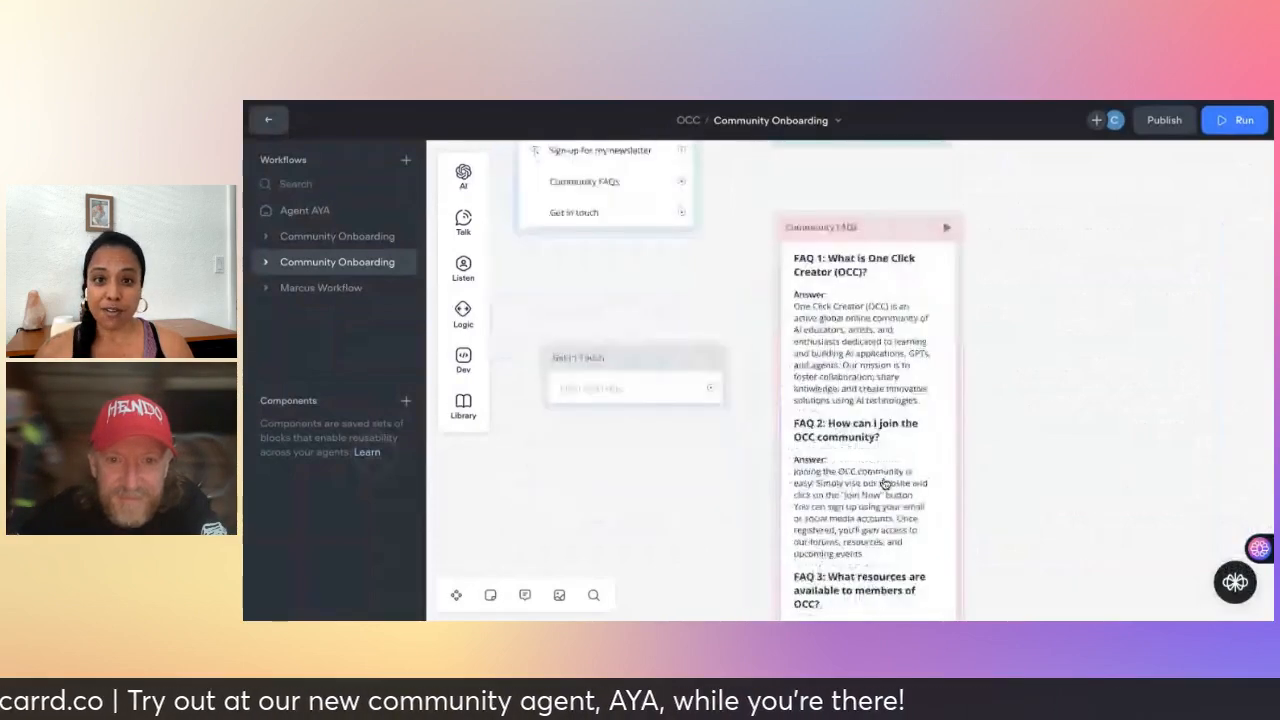
pyautogui.scroll(-2, 885, 484)
pyautogui.scroll(-2, 880, 486)
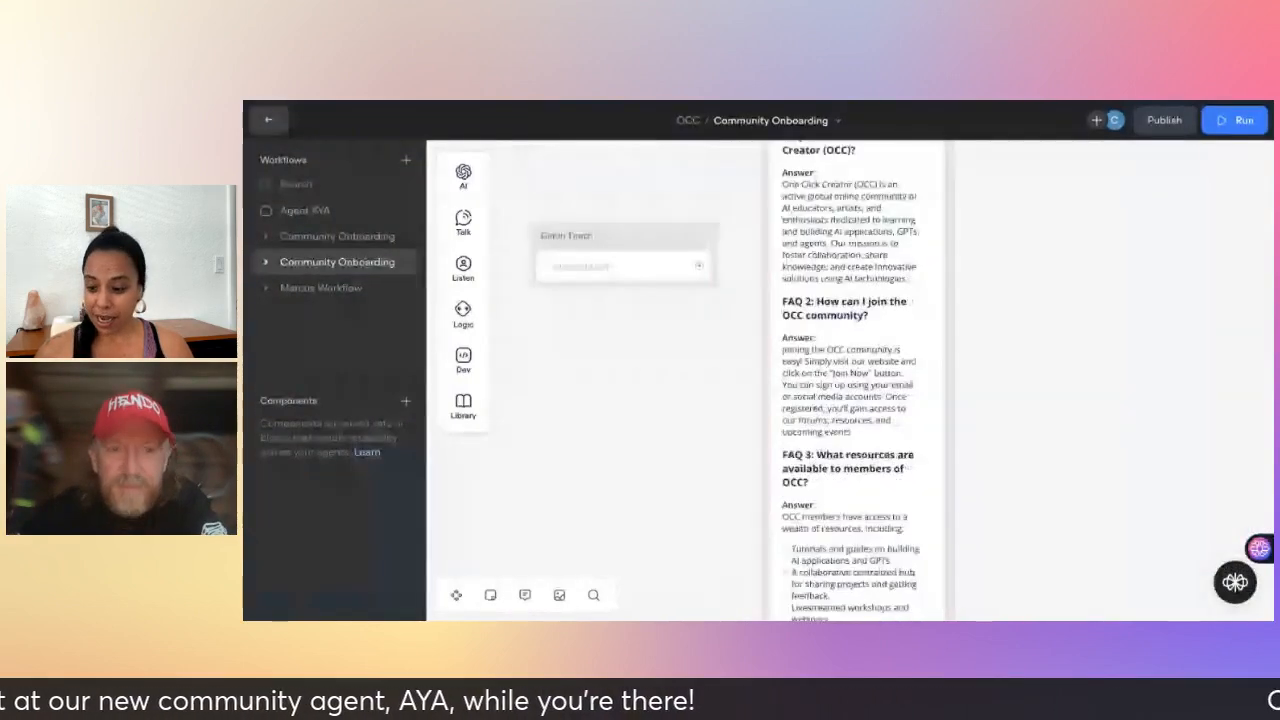
pyautogui.scroll(-1, 885, 484)
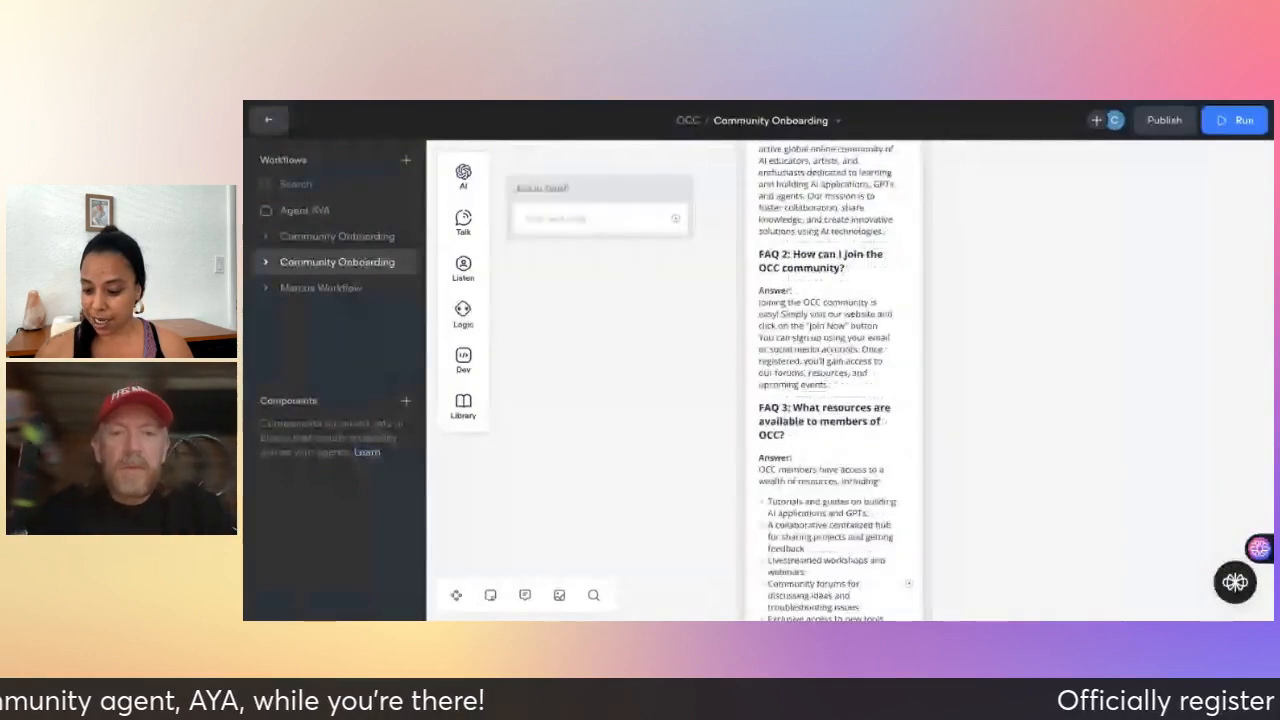
pyautogui.scroll(-2, 822, 380)
pyautogui.scroll(-2, 822, 380)
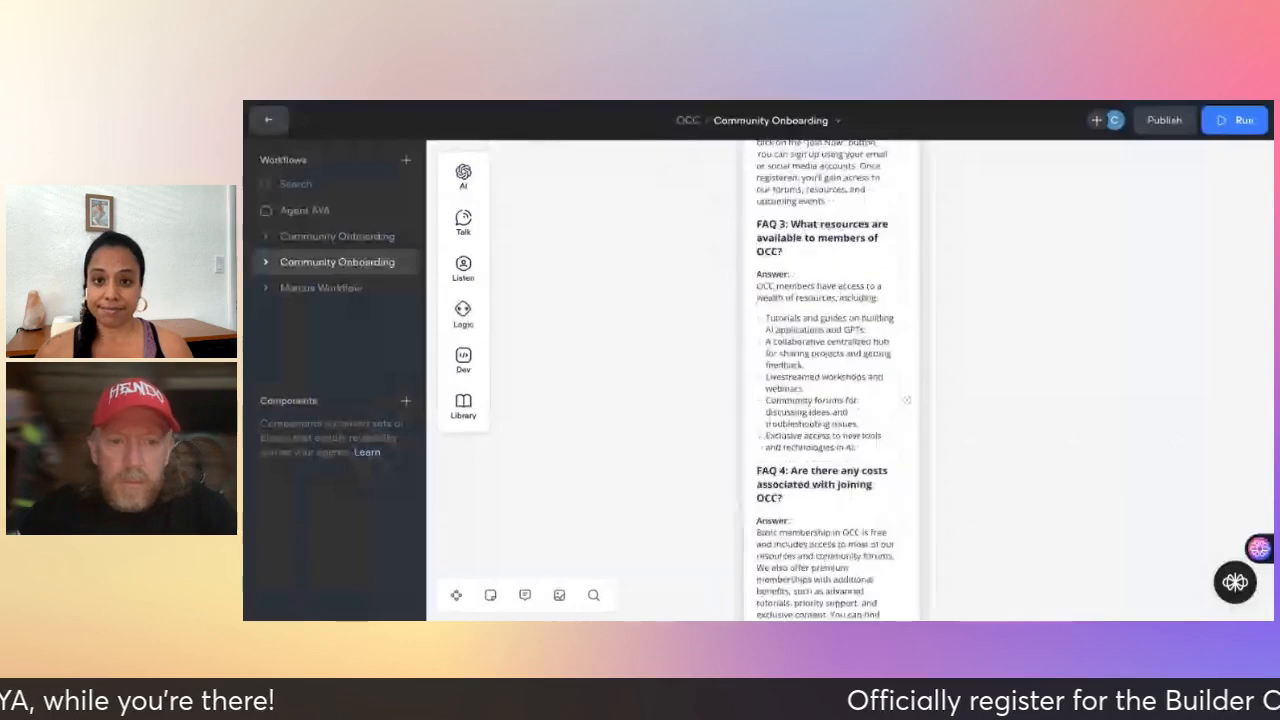
pyautogui.scroll(4, 826, 380)
pyautogui.scroll(3, 826, 380)
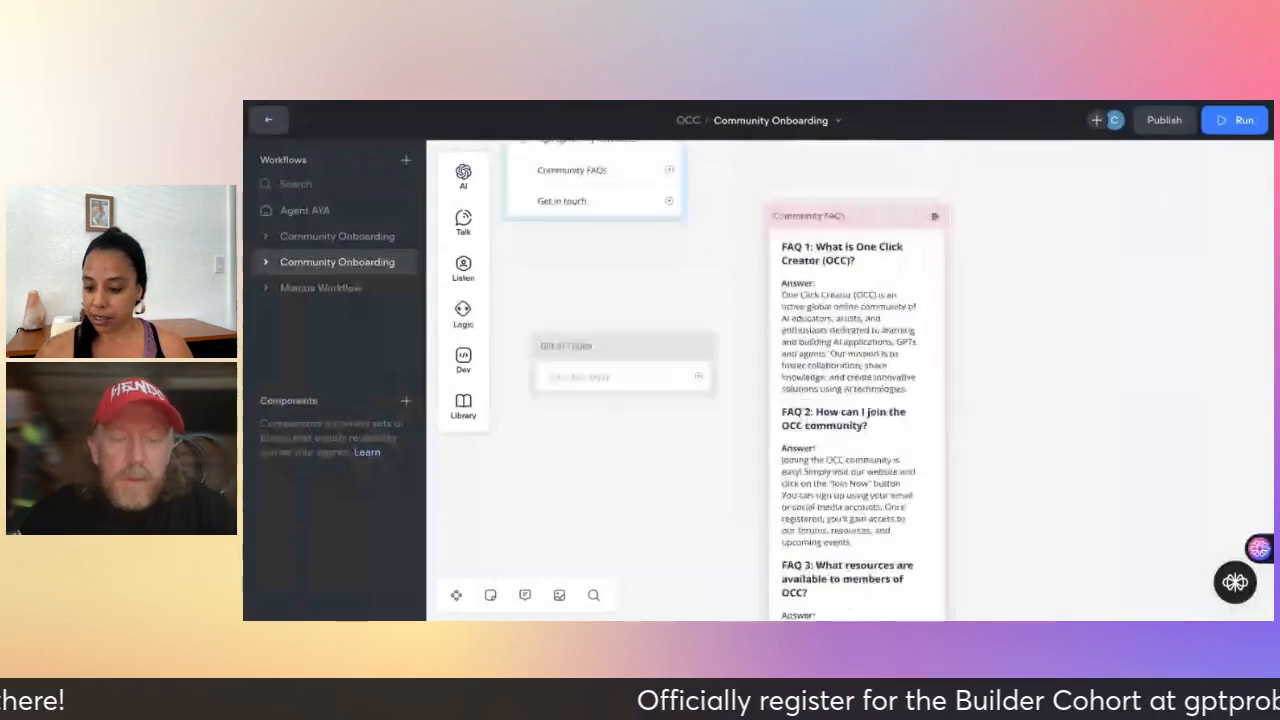
pyautogui.scroll(1, 826, 380)
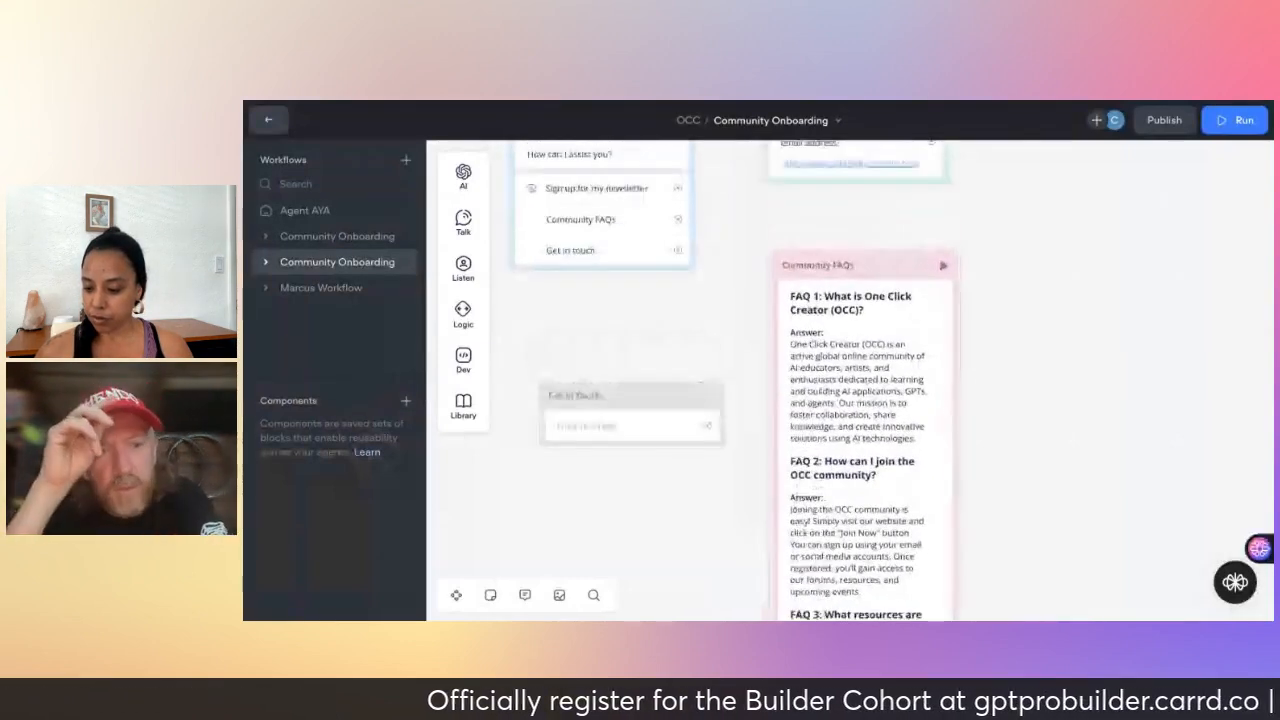
pyautogui.hscroll(-1, 826, 380)
pyautogui.scroll(1, 768, 380)
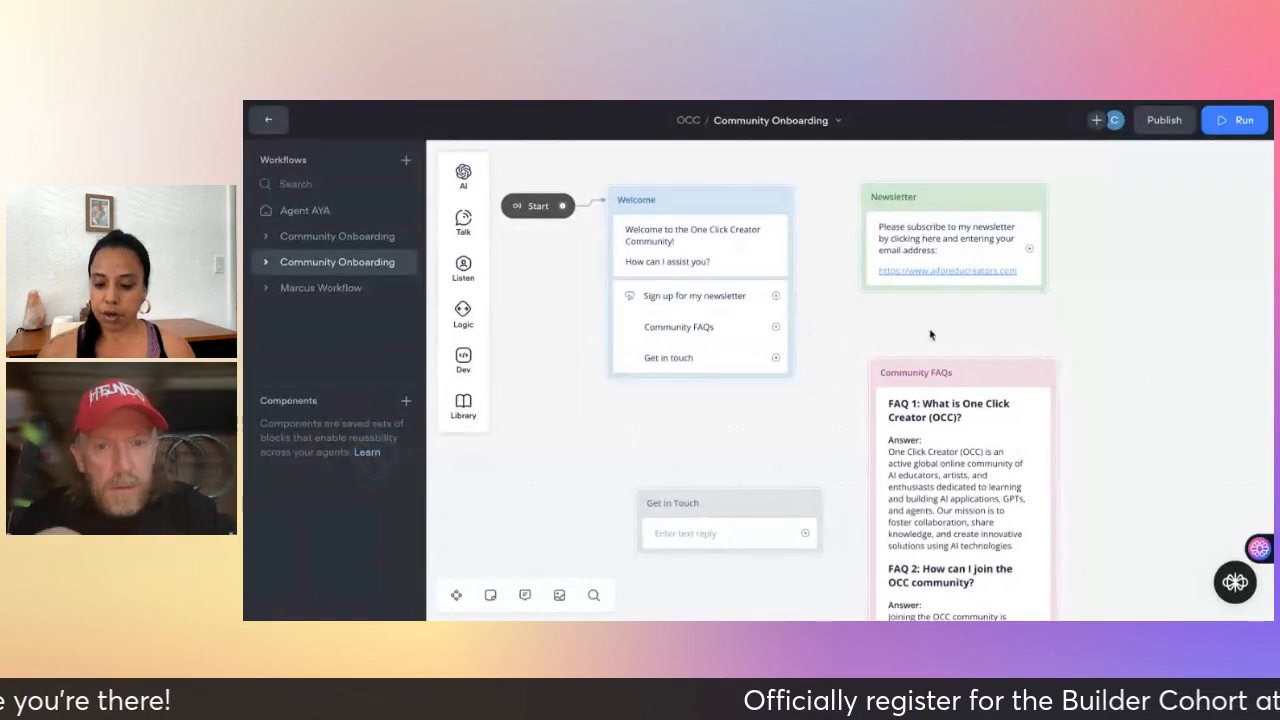
# - Open the Community FAQs text and its block options, then close them without changes
pyautogui.moveTo(480, 235)
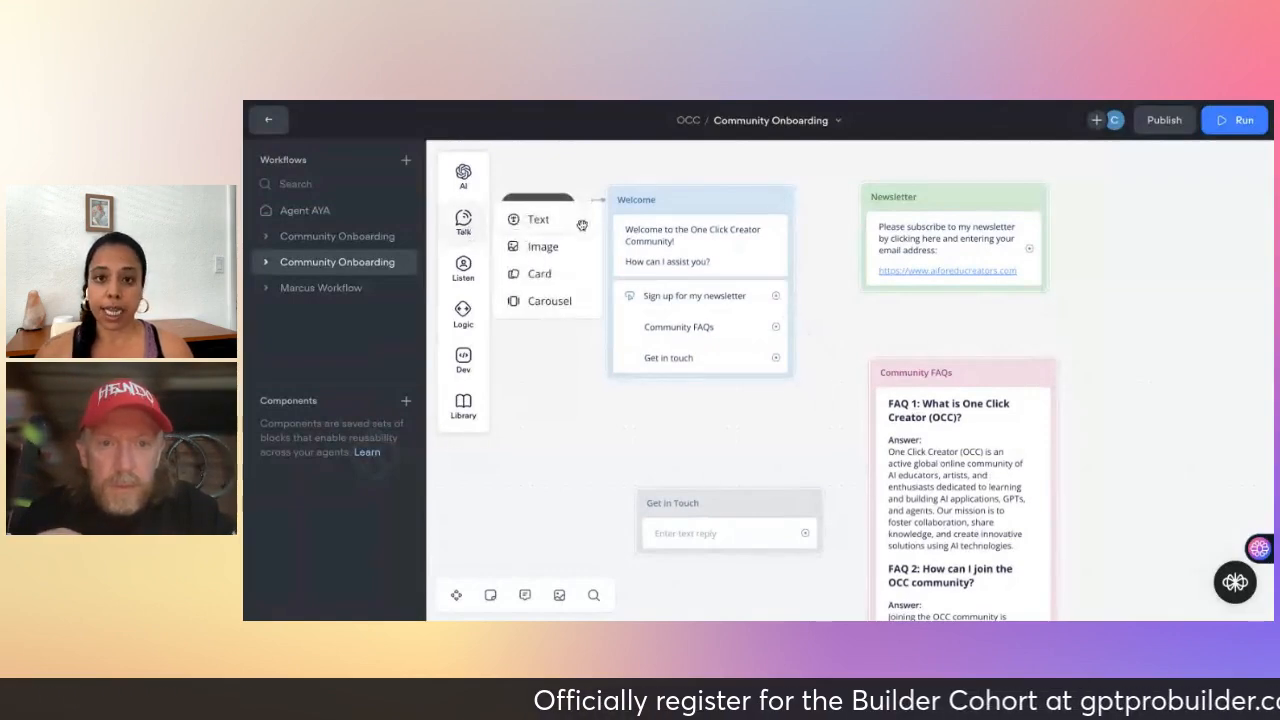
pyautogui.moveTo(582, 225)
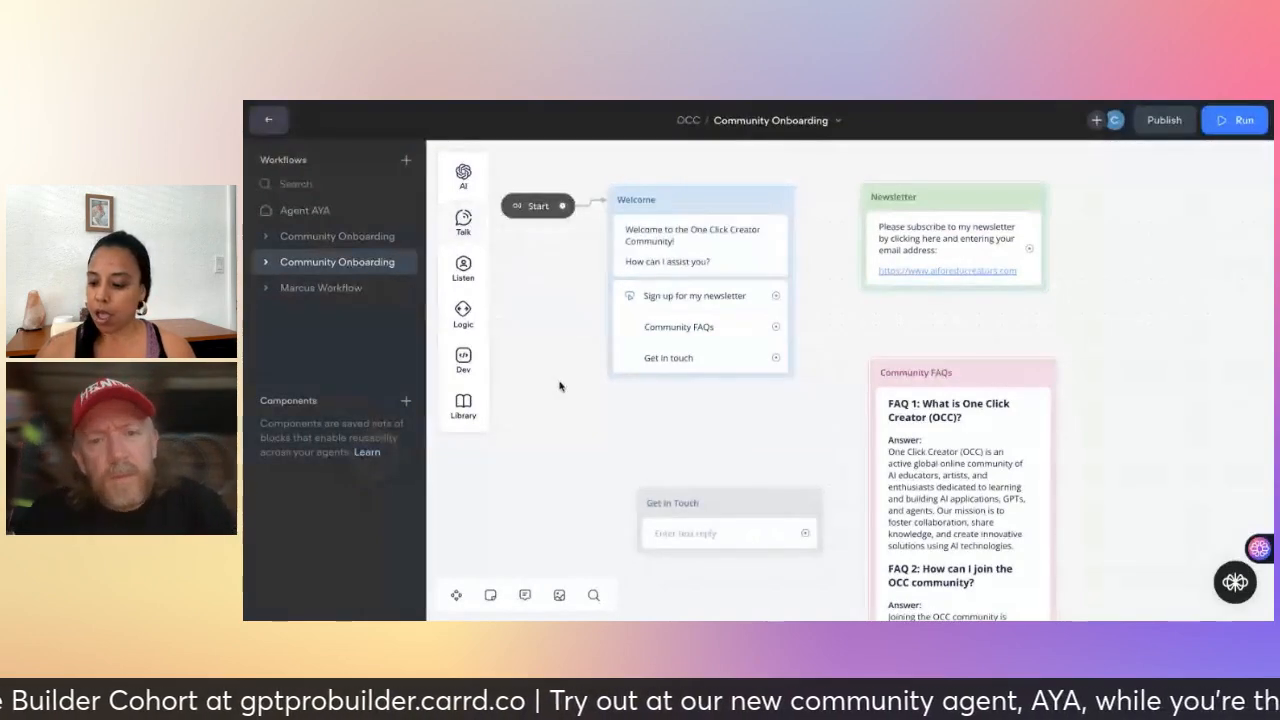
pyautogui.click(965, 376)
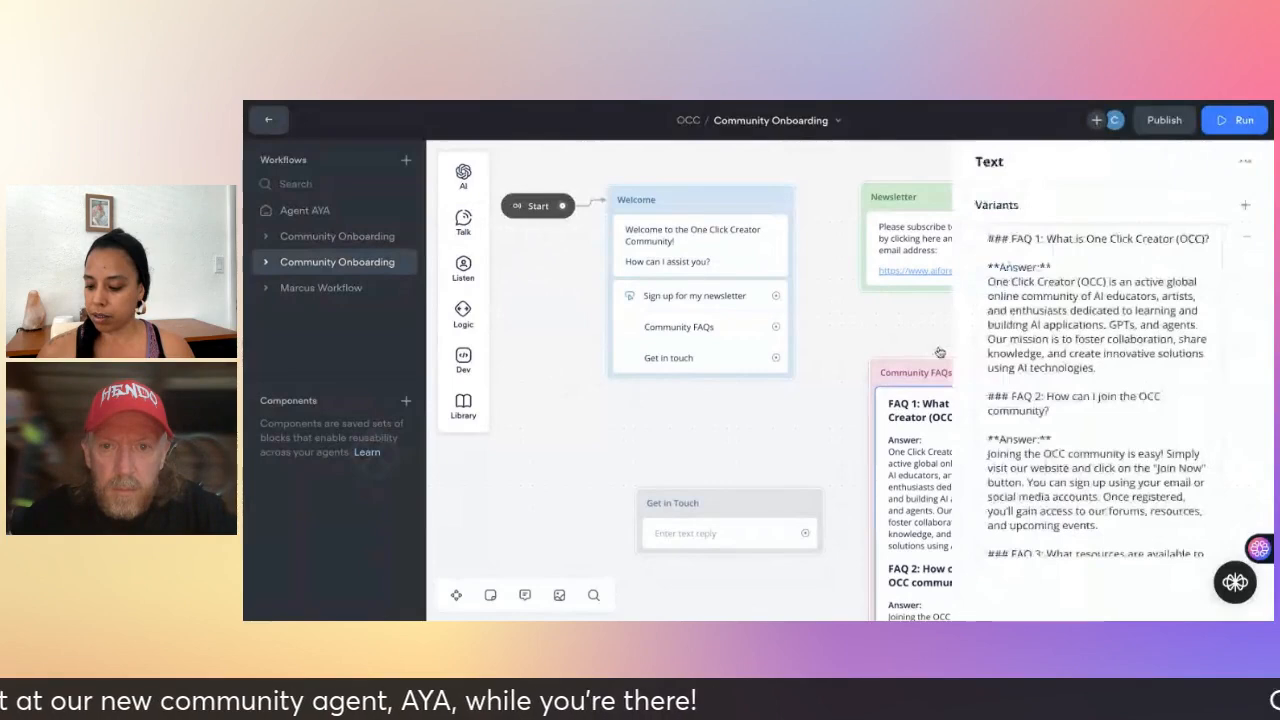
pyautogui.click(916, 378)
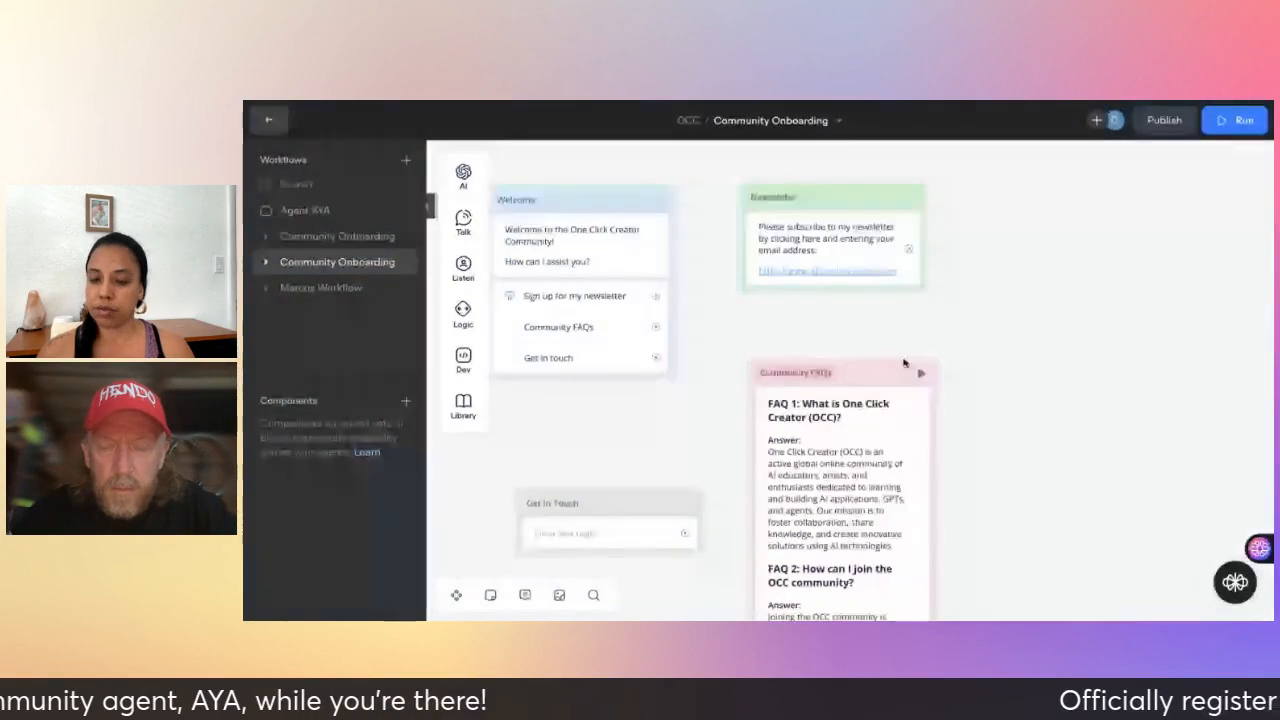
pyautogui.rightClick(868, 360)
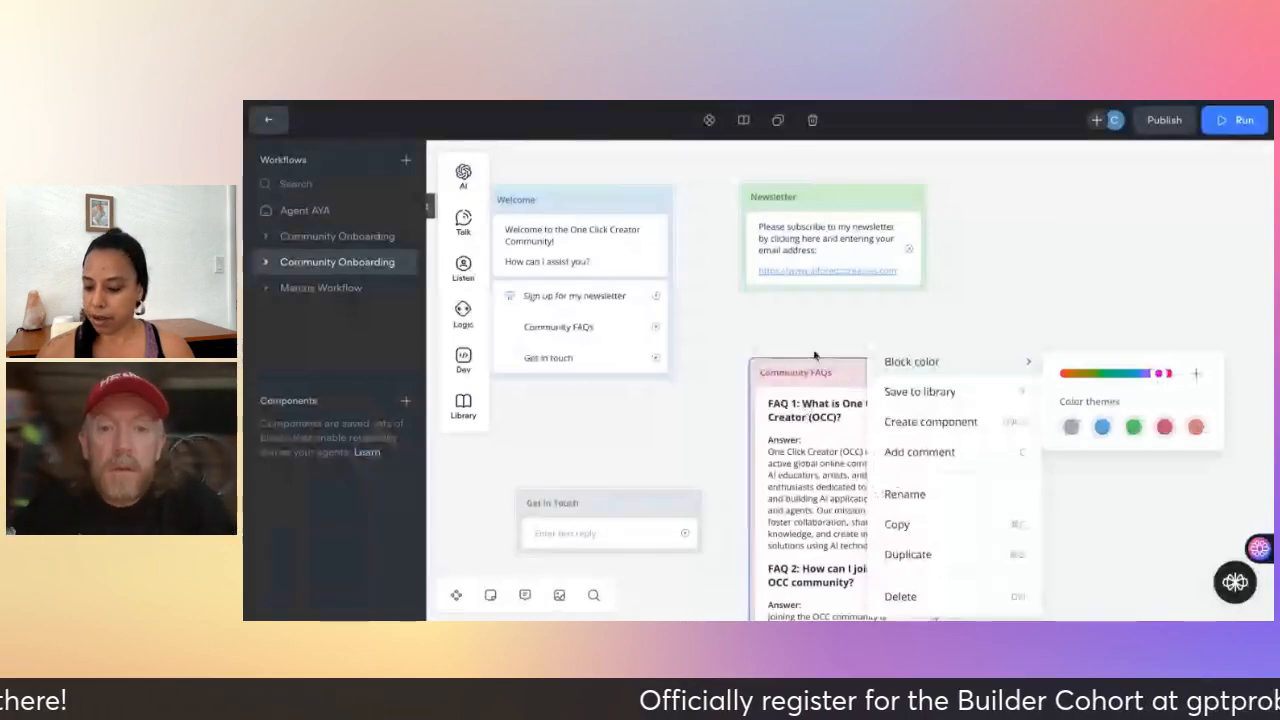
pyautogui.click(945, 325)
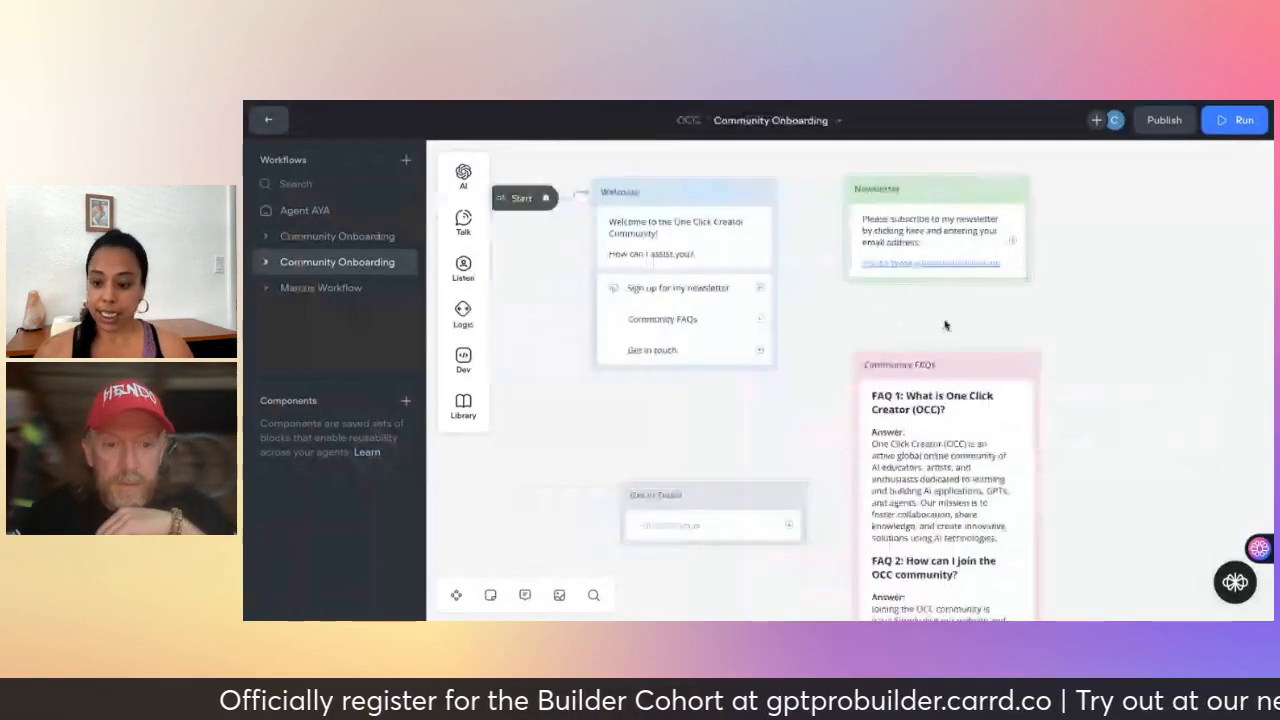
# - Link 'Sign up for my newsletter' to the Newsletter block and start a test run from Start
pyautogui.scroll(-1, 945, 325)
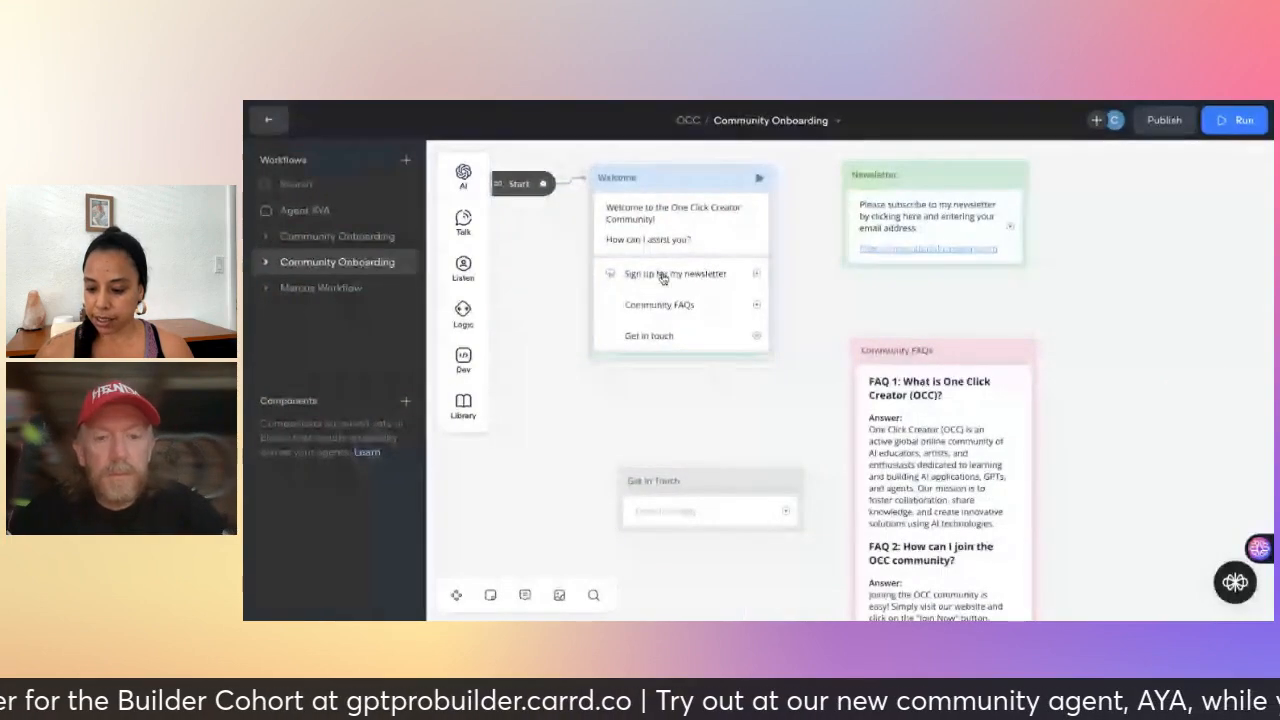
pyautogui.moveTo(762, 281); pyautogui.dragTo(845, 183)
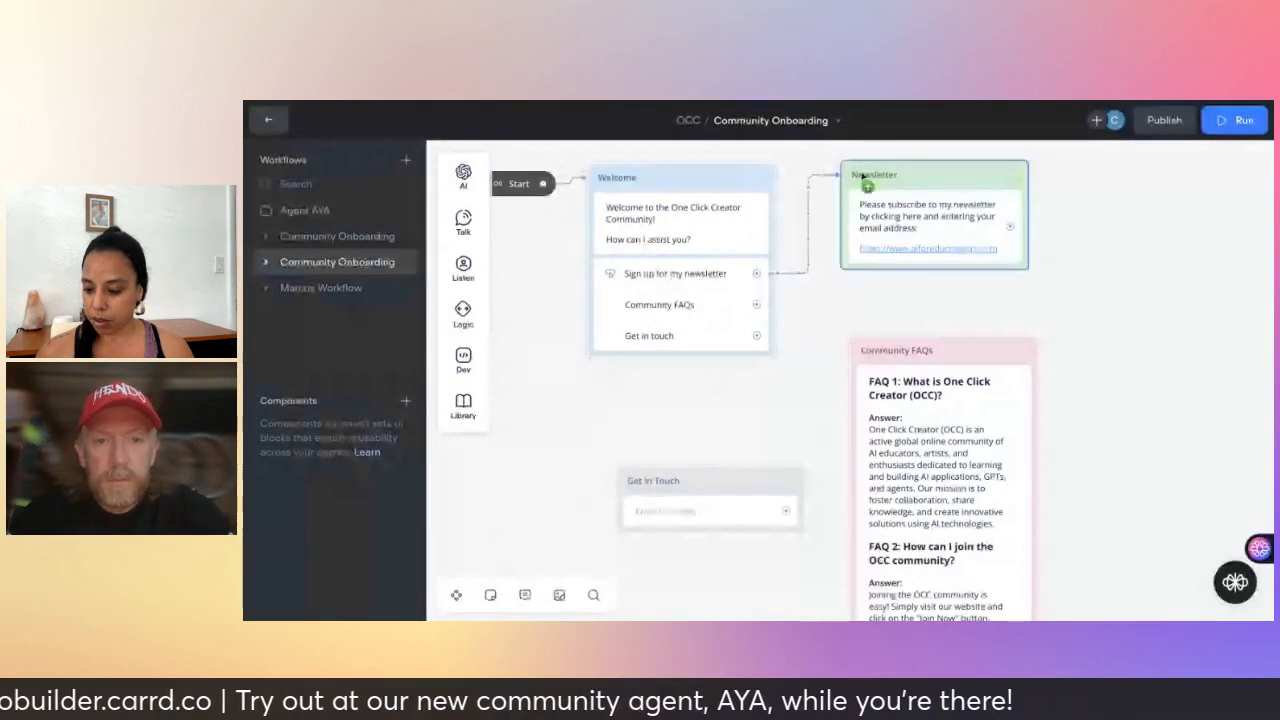
pyautogui.click(863, 177)
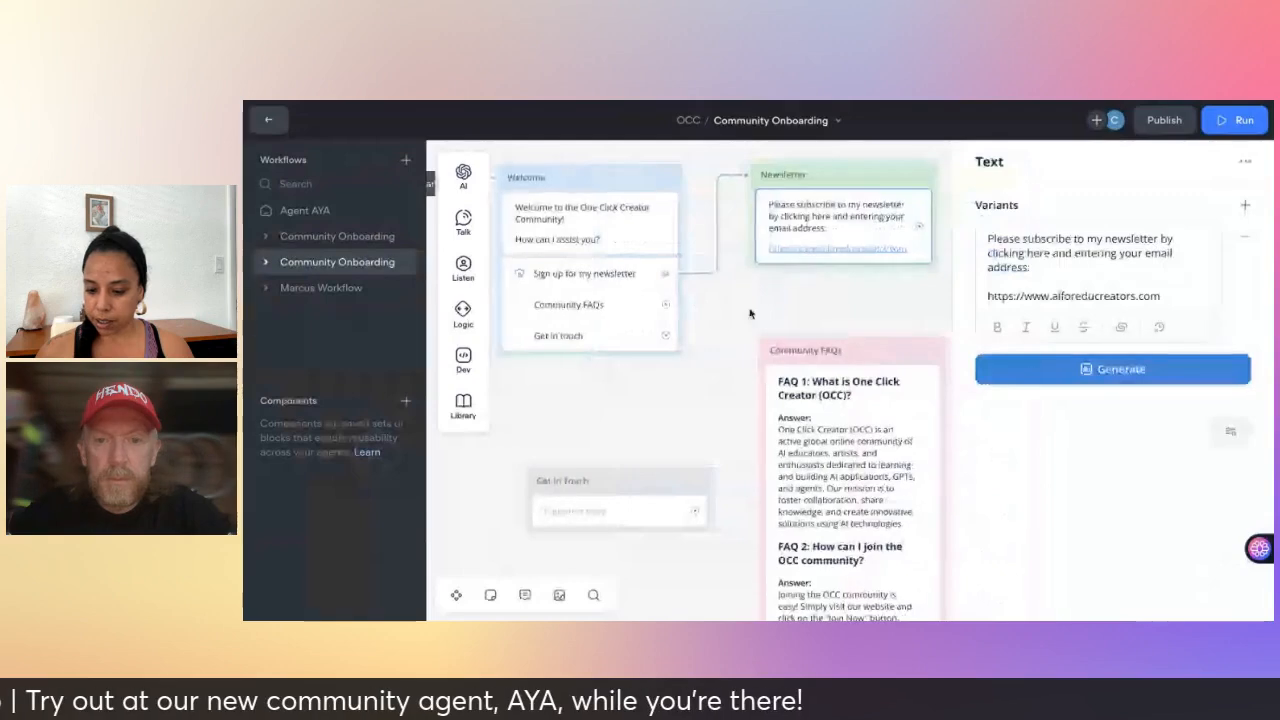
pyautogui.hscroll(-1, 751, 314)
pyautogui.hscroll(-1, 751, 314)
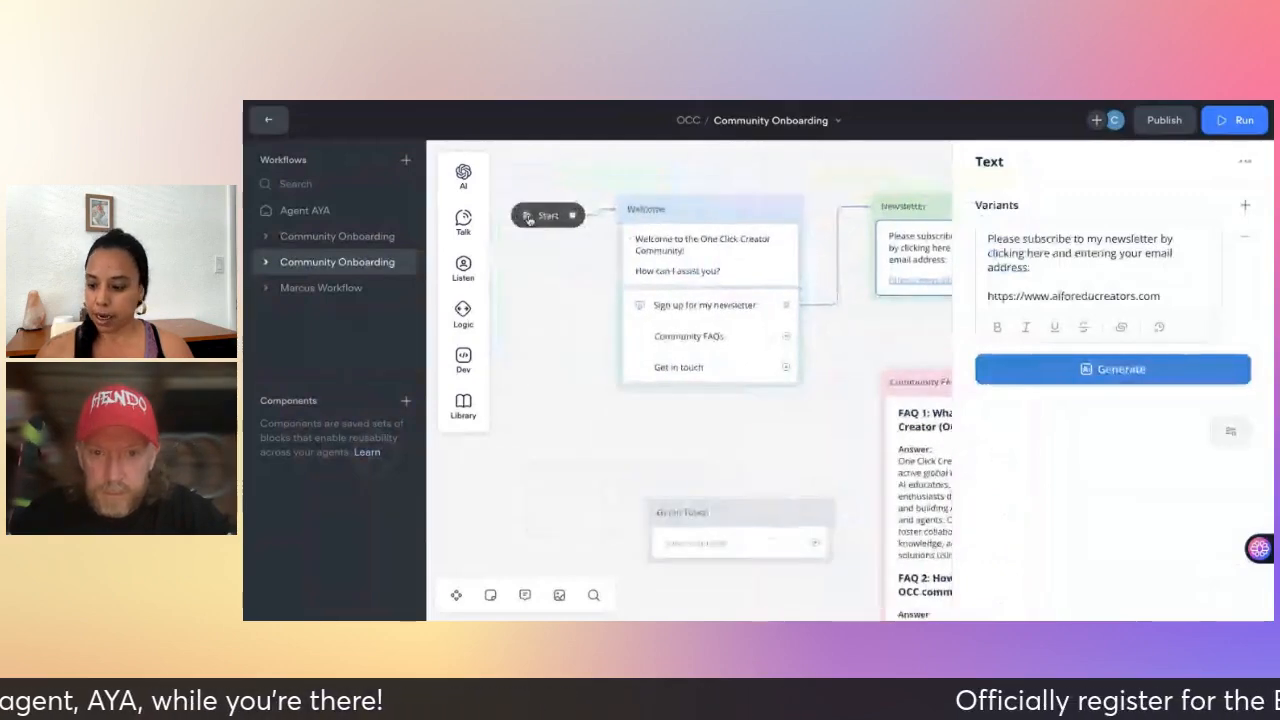
pyautogui.click(529, 217)
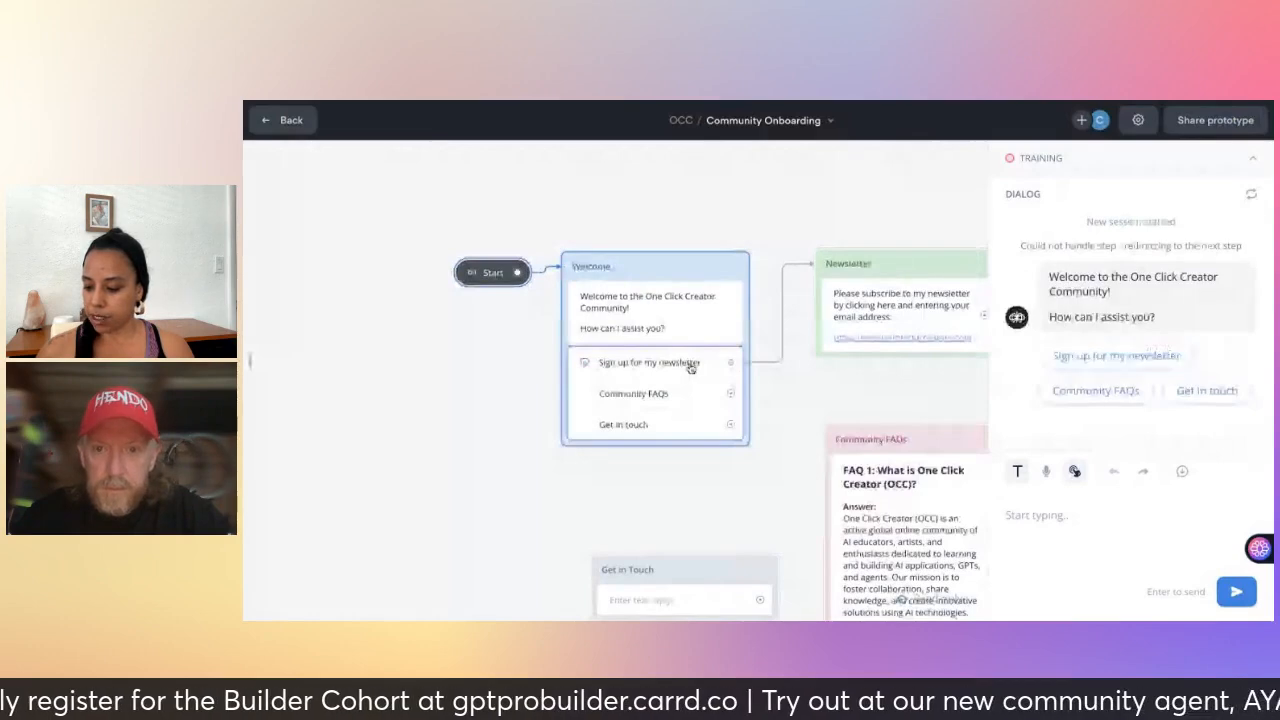
# - Choose 'Sign up for my newsletter' in the test chat, check the subscribe reply and link, then exit
pyautogui.click(1062, 356)
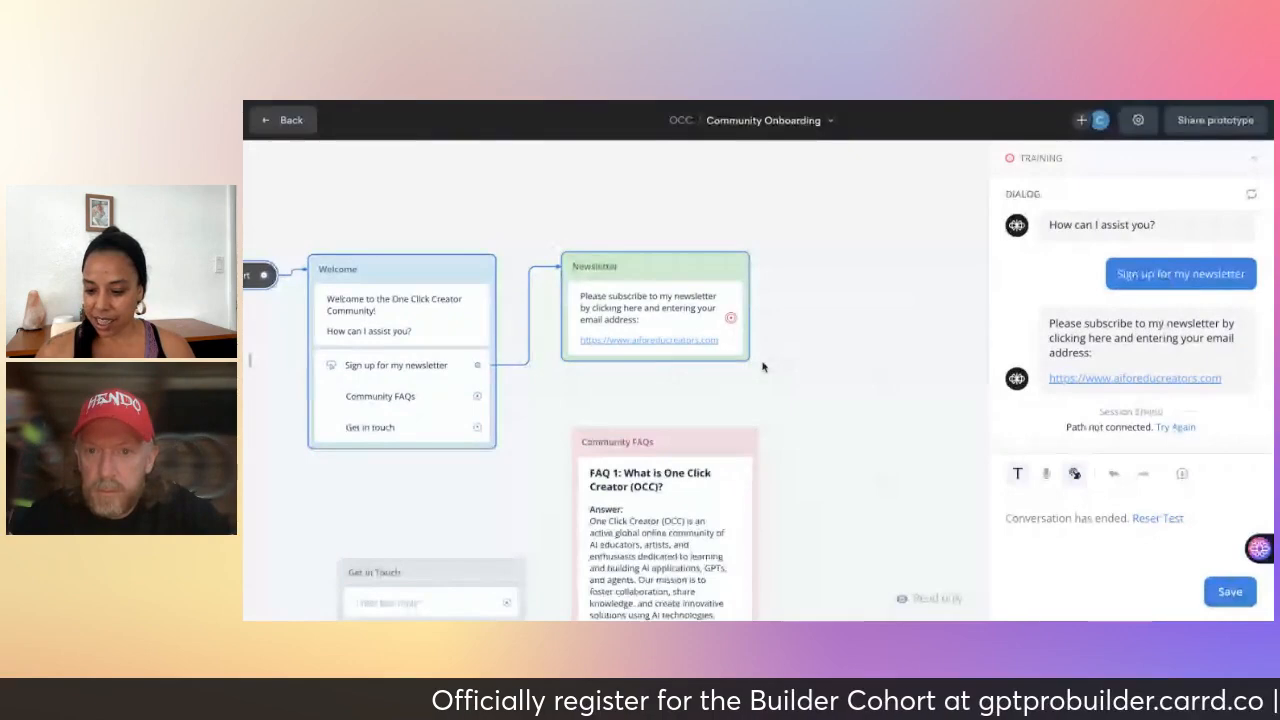
pyautogui.scroll(-1, 764, 365)
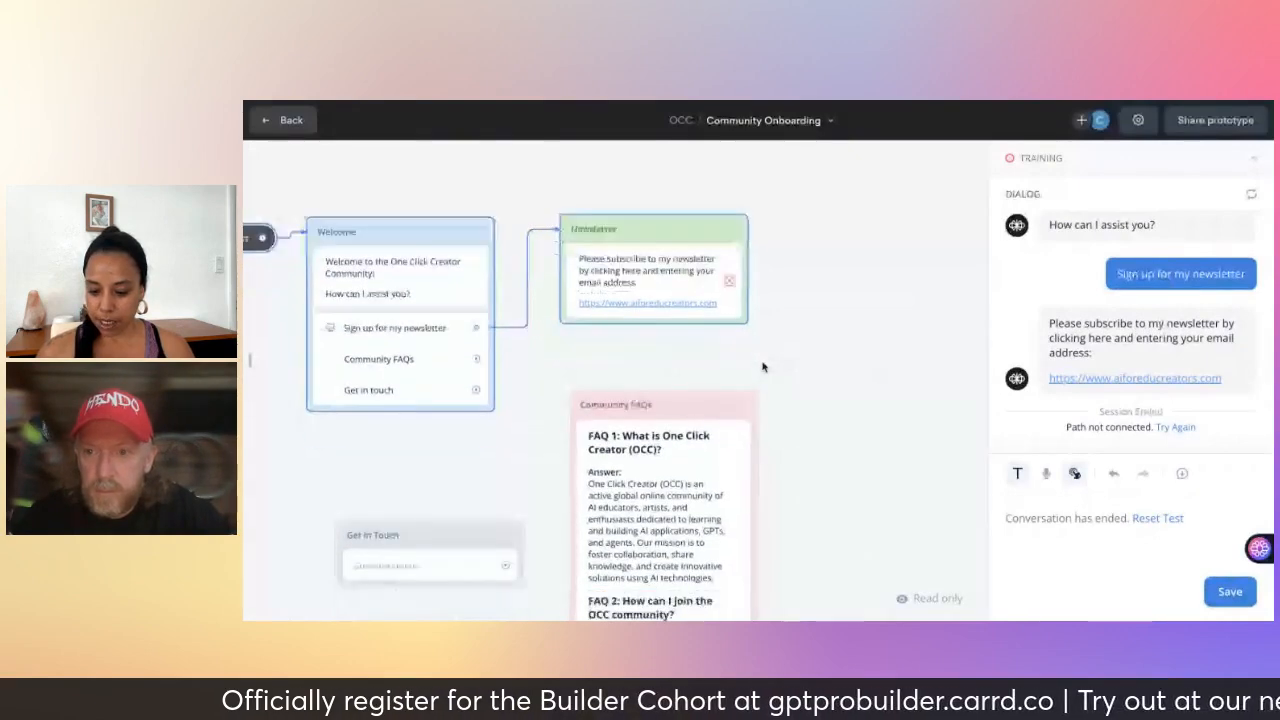
pyautogui.scroll(-3, 762, 367)
pyautogui.scroll(2, 762, 367)
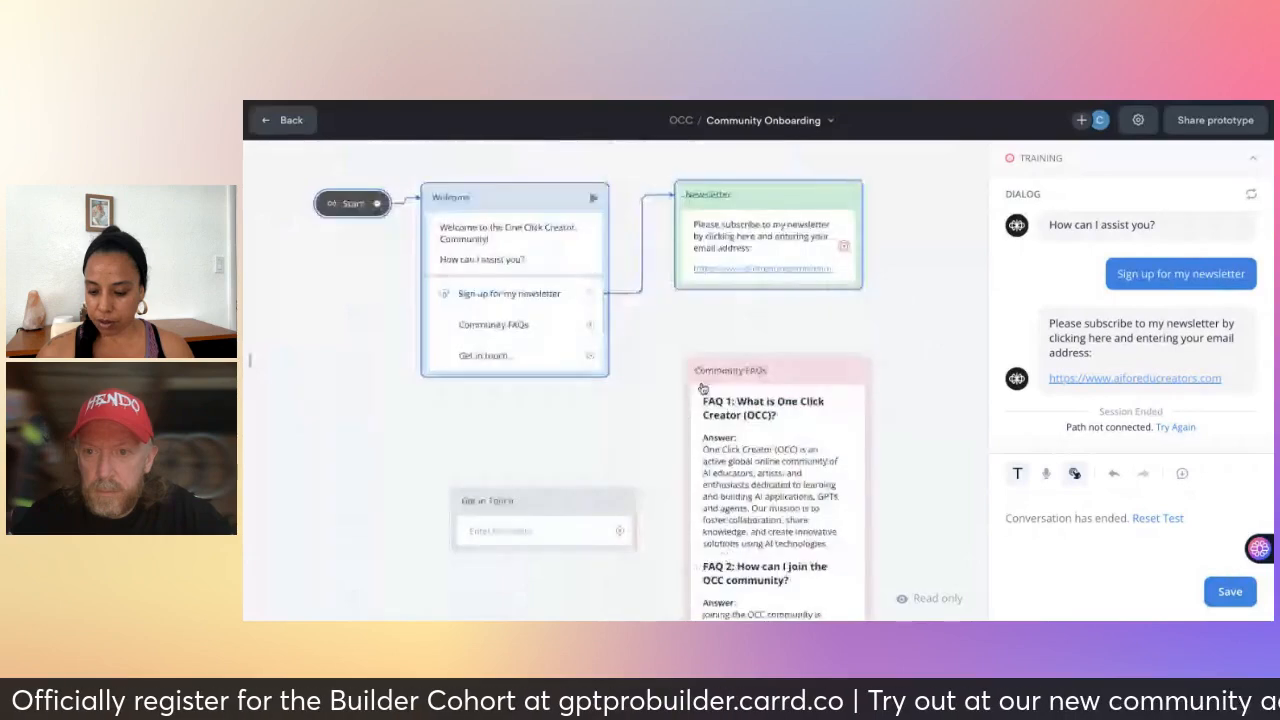
pyautogui.press('Escape')
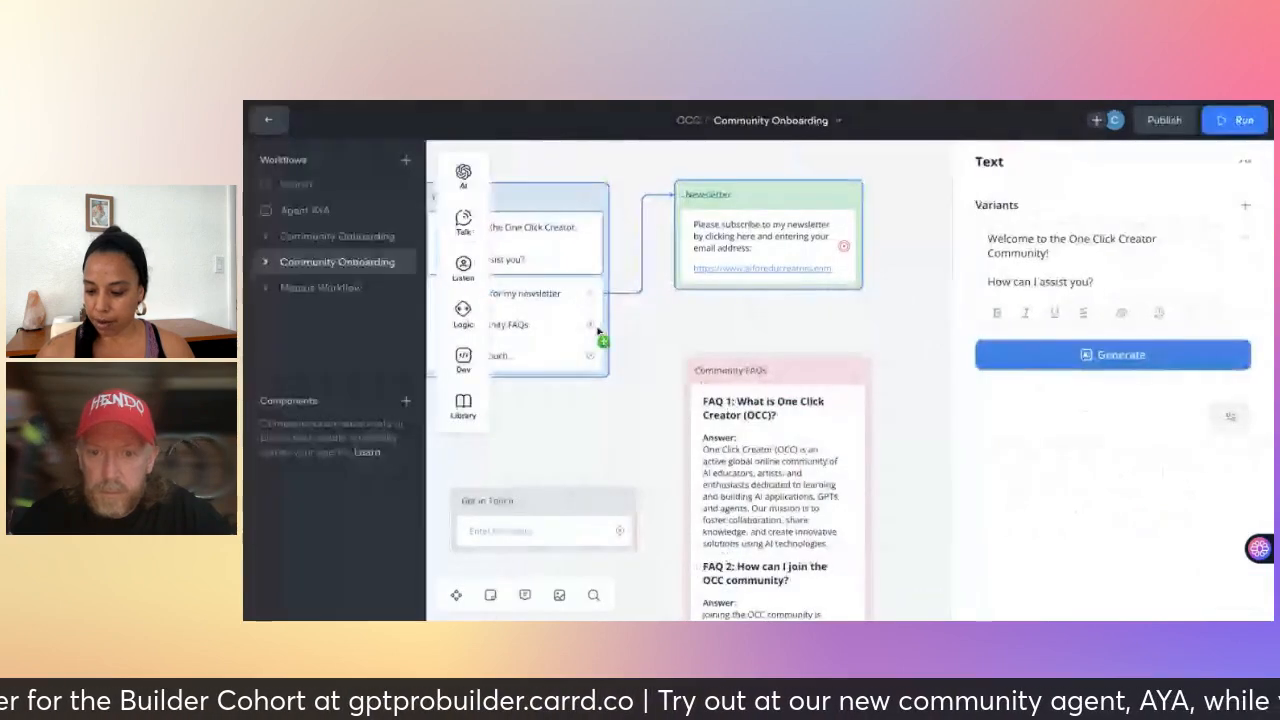
# - Connect the Welcome block's Community FAQs button to the Community FAQs block, making two of three buttons linked
pyautogui.click(669, 369)
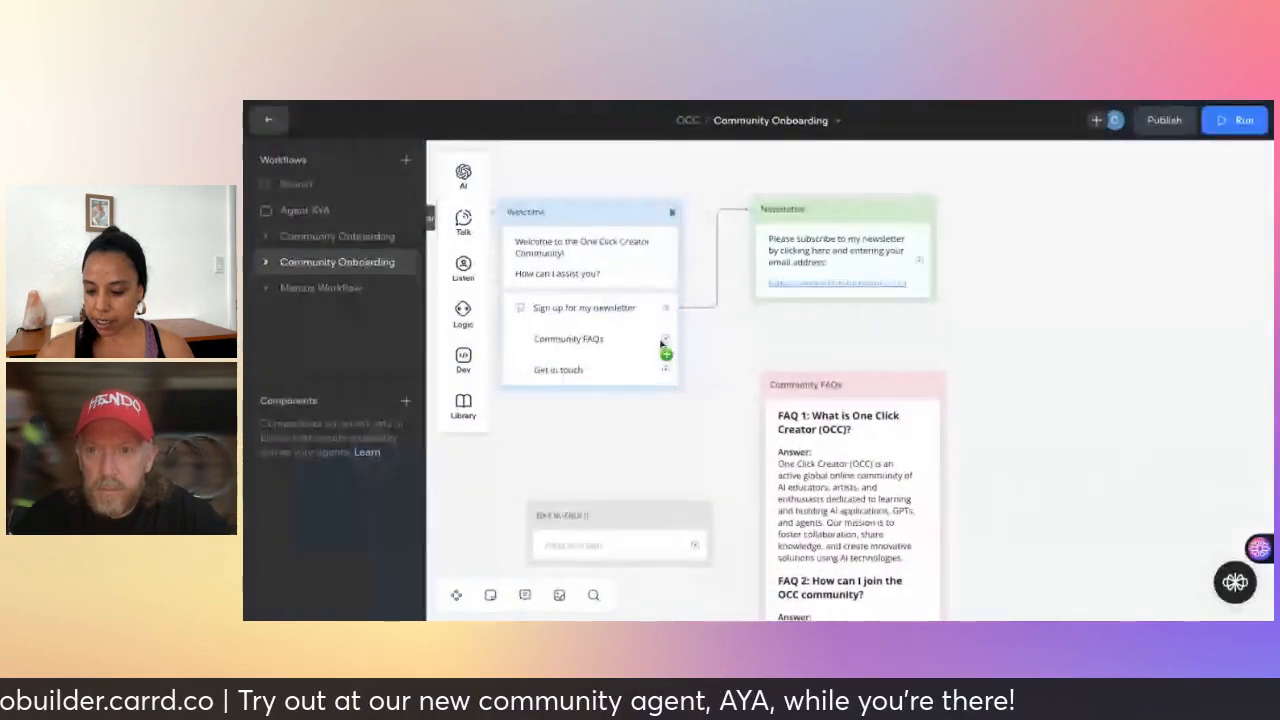
pyautogui.moveTo(665, 339); pyautogui.dragTo(815, 397)
pyautogui.click(815, 397)
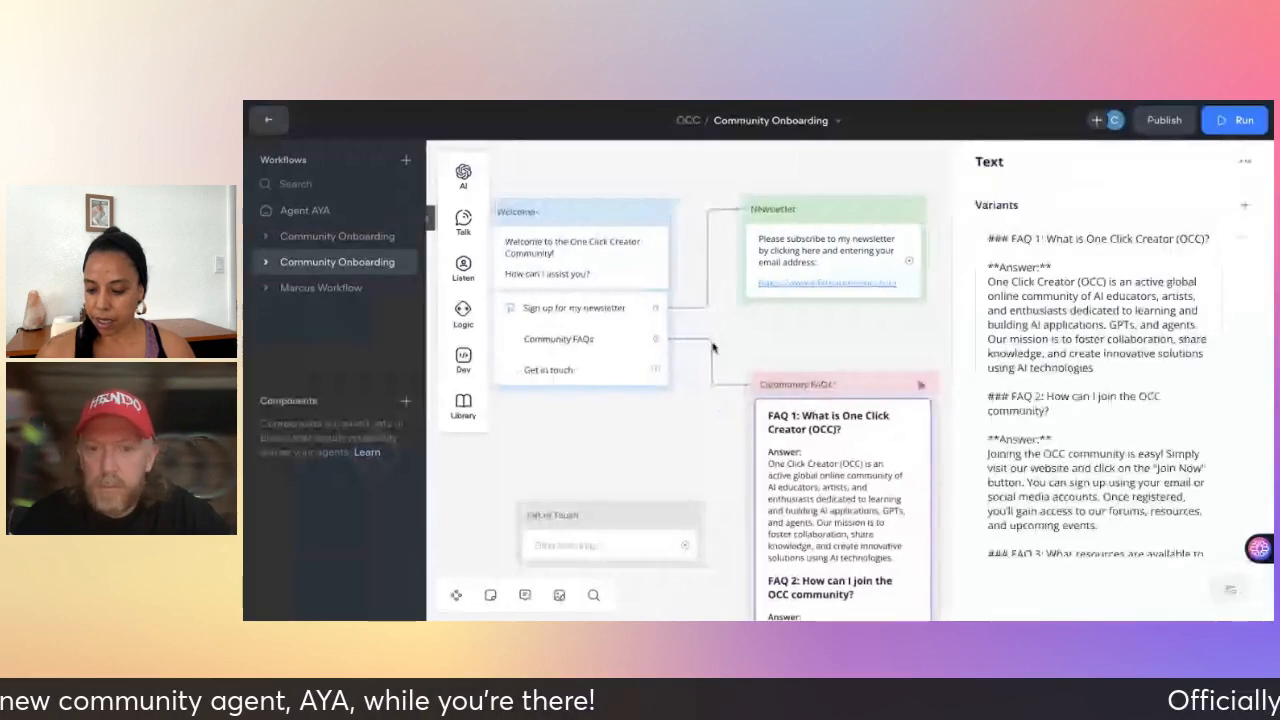
pyautogui.hscroll(-1, 713, 347)
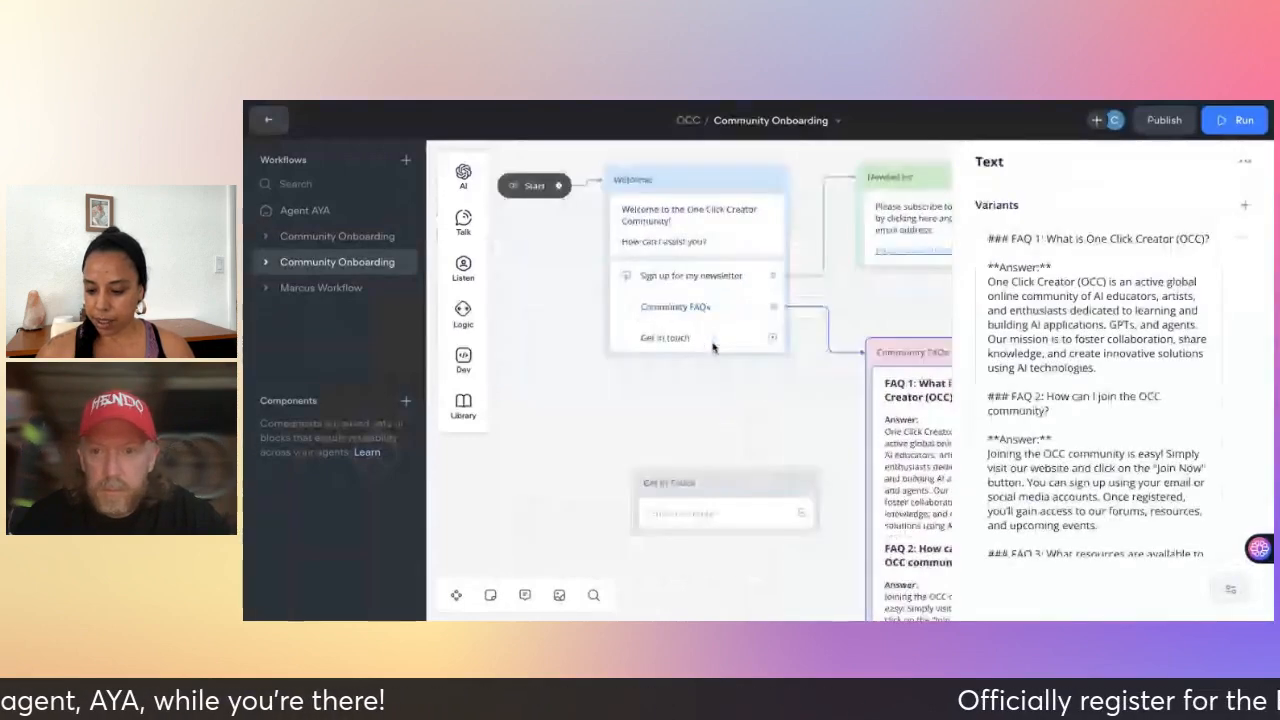
pyautogui.hscroll(1, 713, 347)
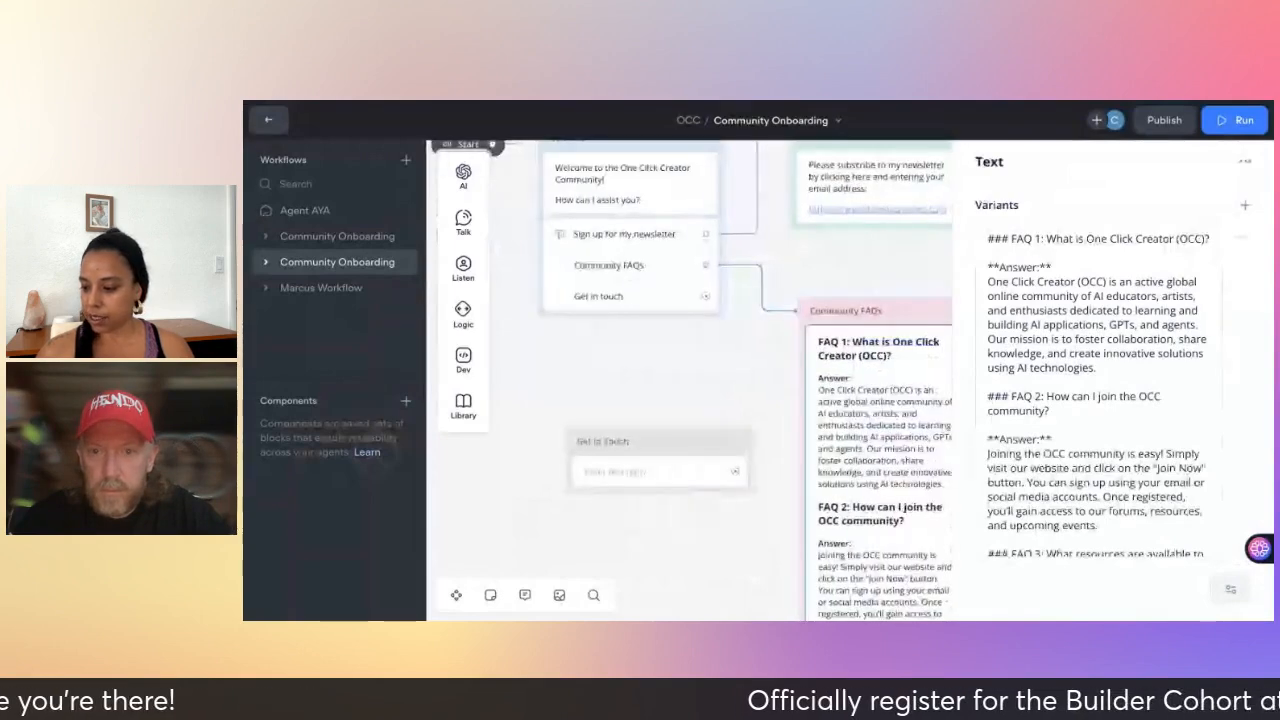
pyautogui.scroll(1, 546, 257)
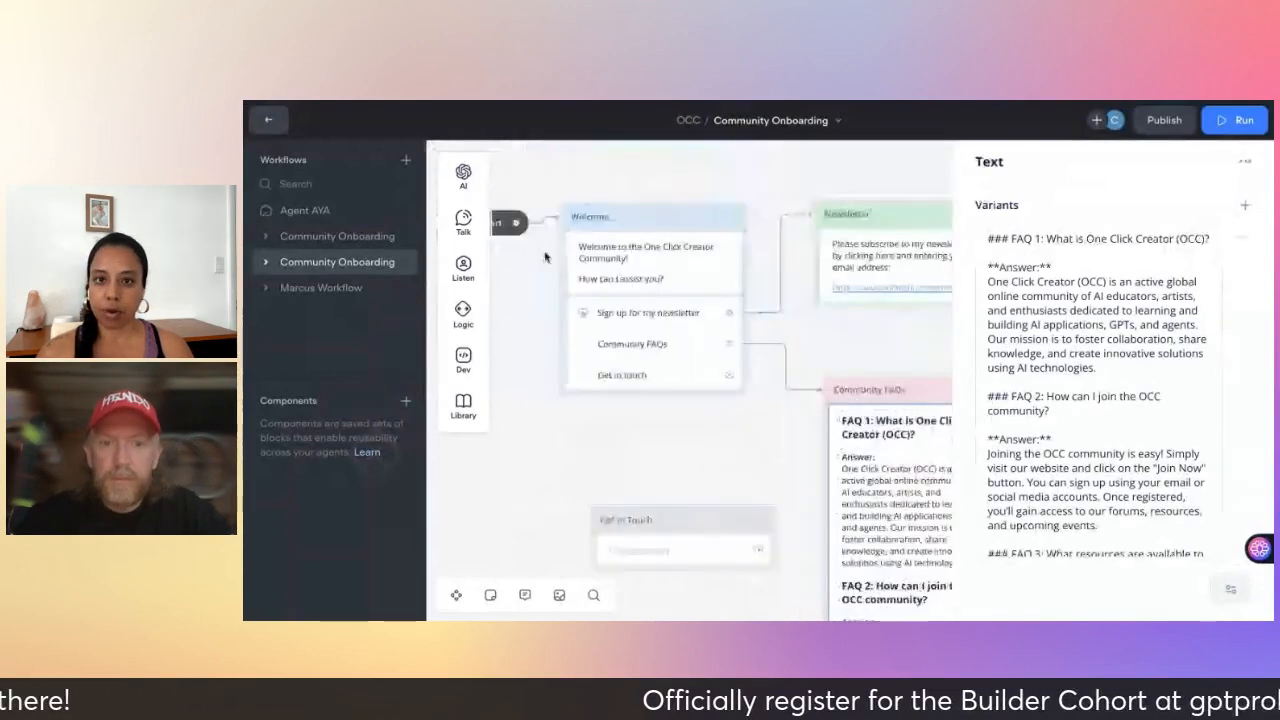
# - Run a test showing the Agent AYA welcome and options, then switch to the Community Onboarding workflow
pyautogui.click(1236, 130)
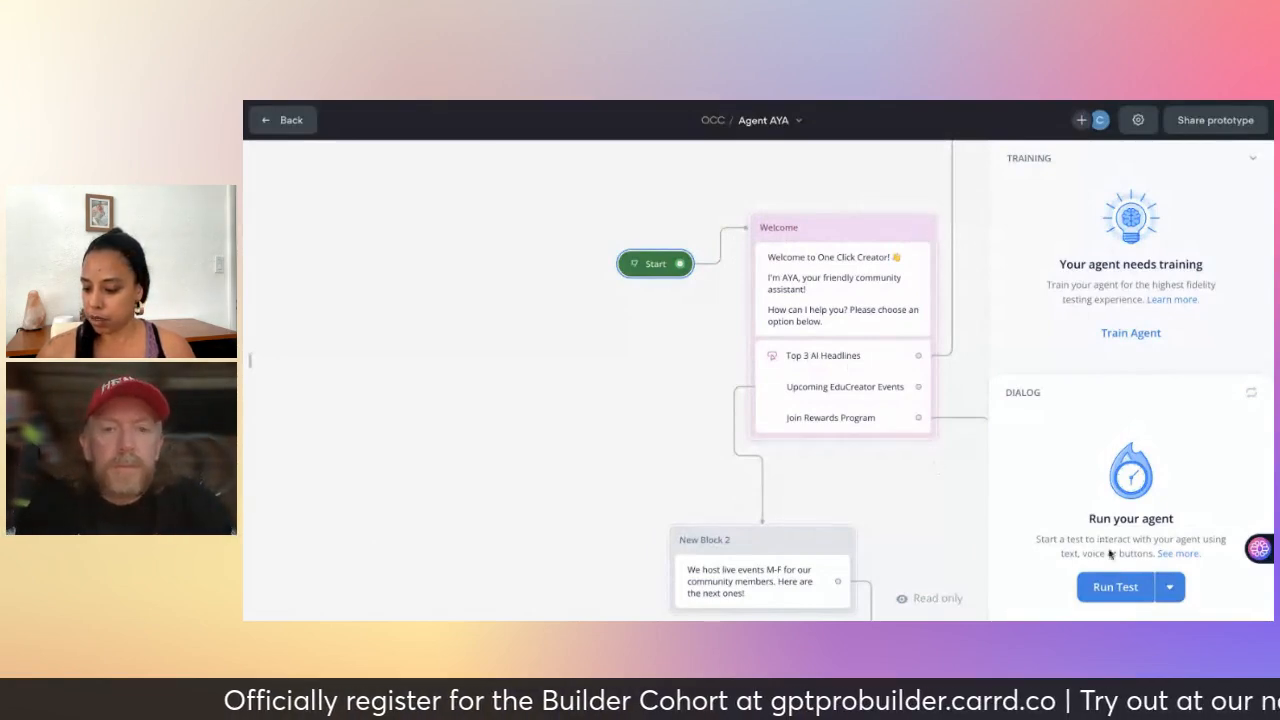
pyautogui.click(1113, 589)
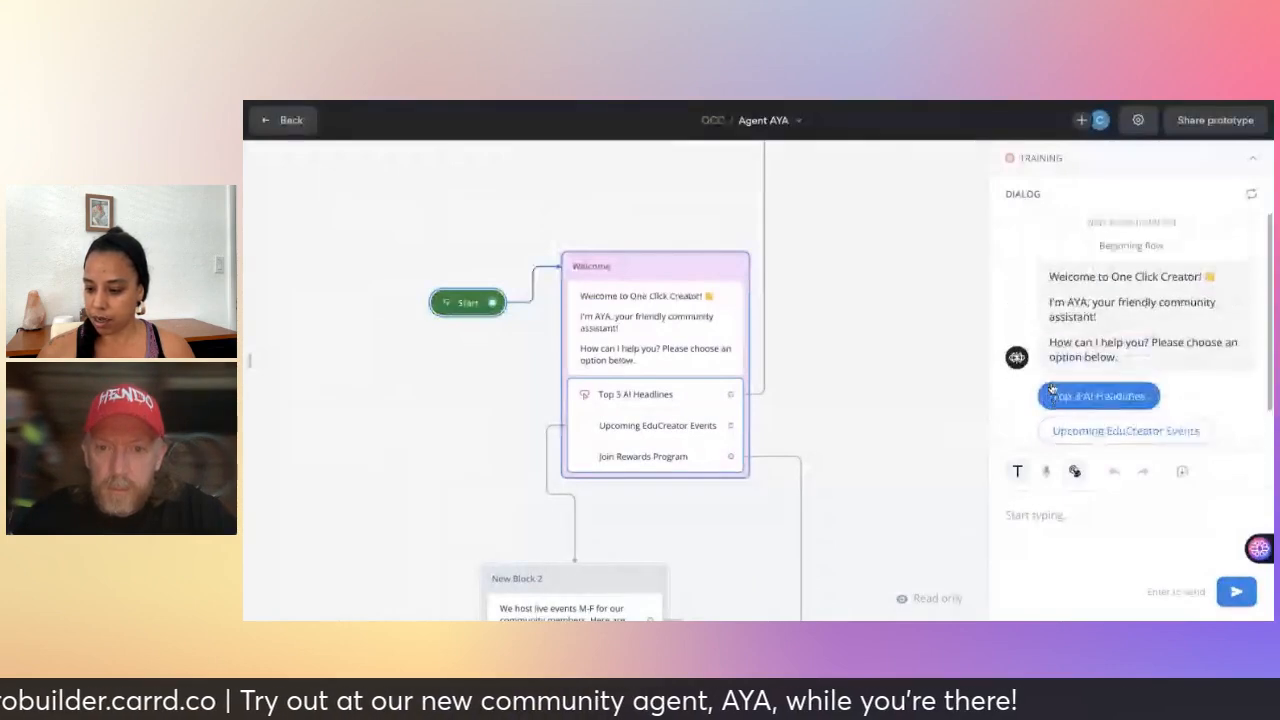
pyautogui.scroll(-1, 1086, 315)
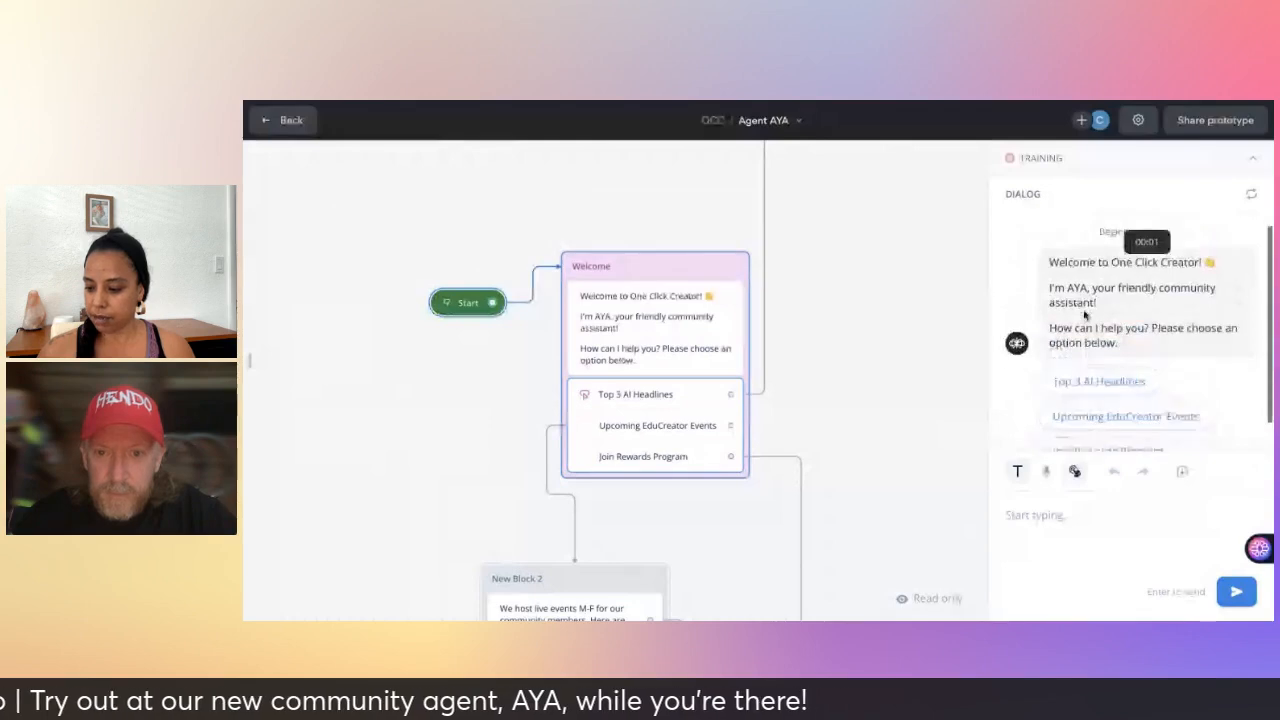
pyautogui.scroll(1, 1085, 315)
pyautogui.scroll(1, 868, 295)
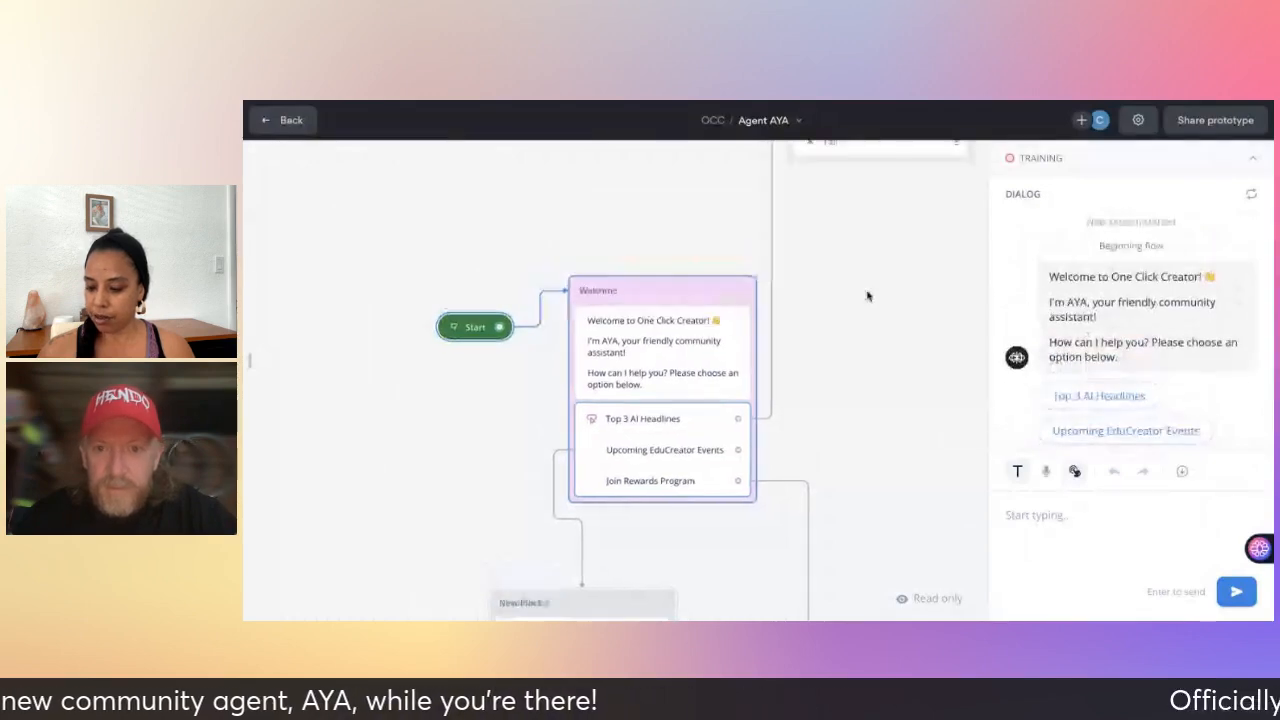
pyautogui.scroll(-1, 868, 296)
pyautogui.scroll(2, 868, 296)
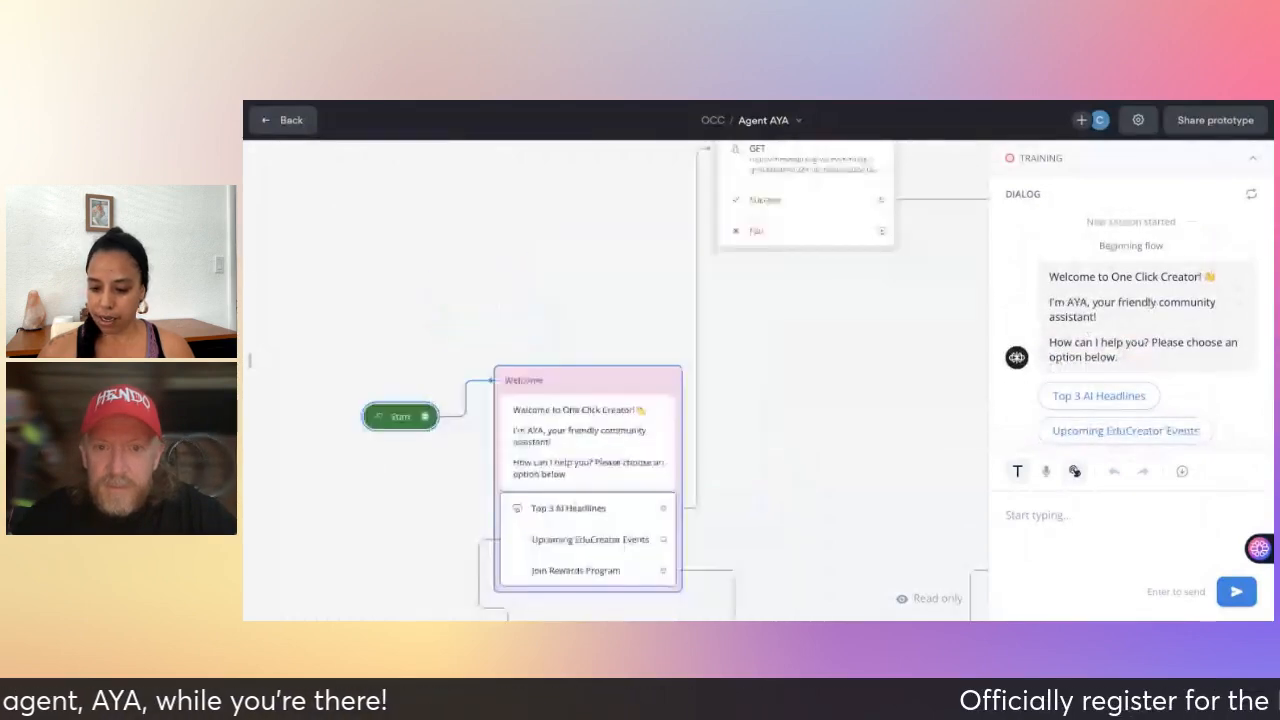
pyautogui.scroll(-2, 868, 296)
pyautogui.hscroll(-1, 868, 296)
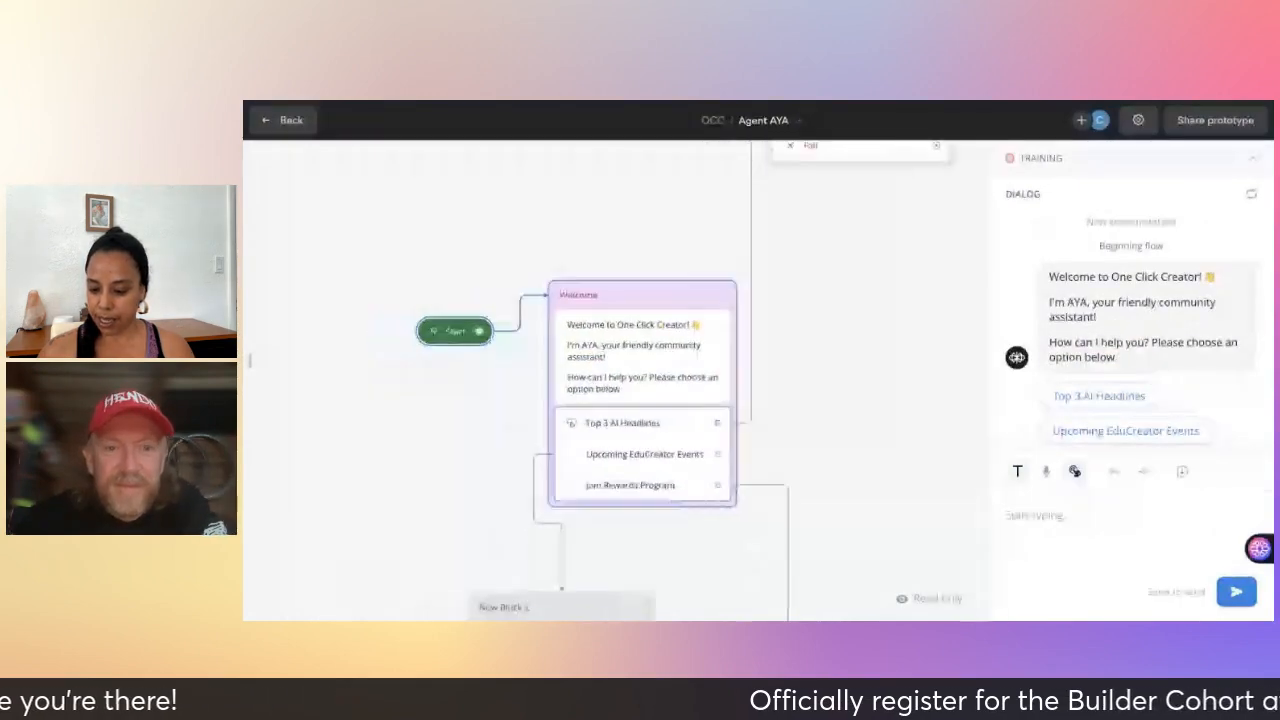
pyautogui.click(785, 122)
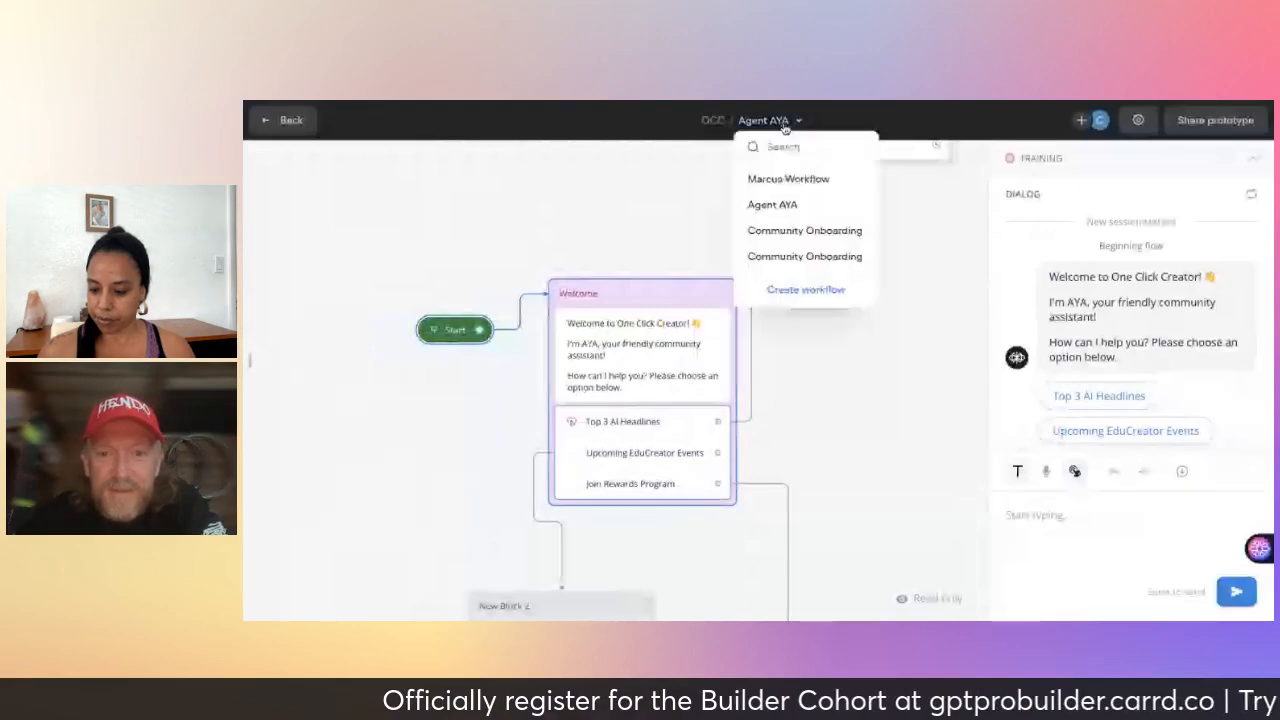
pyautogui.click(792, 257)
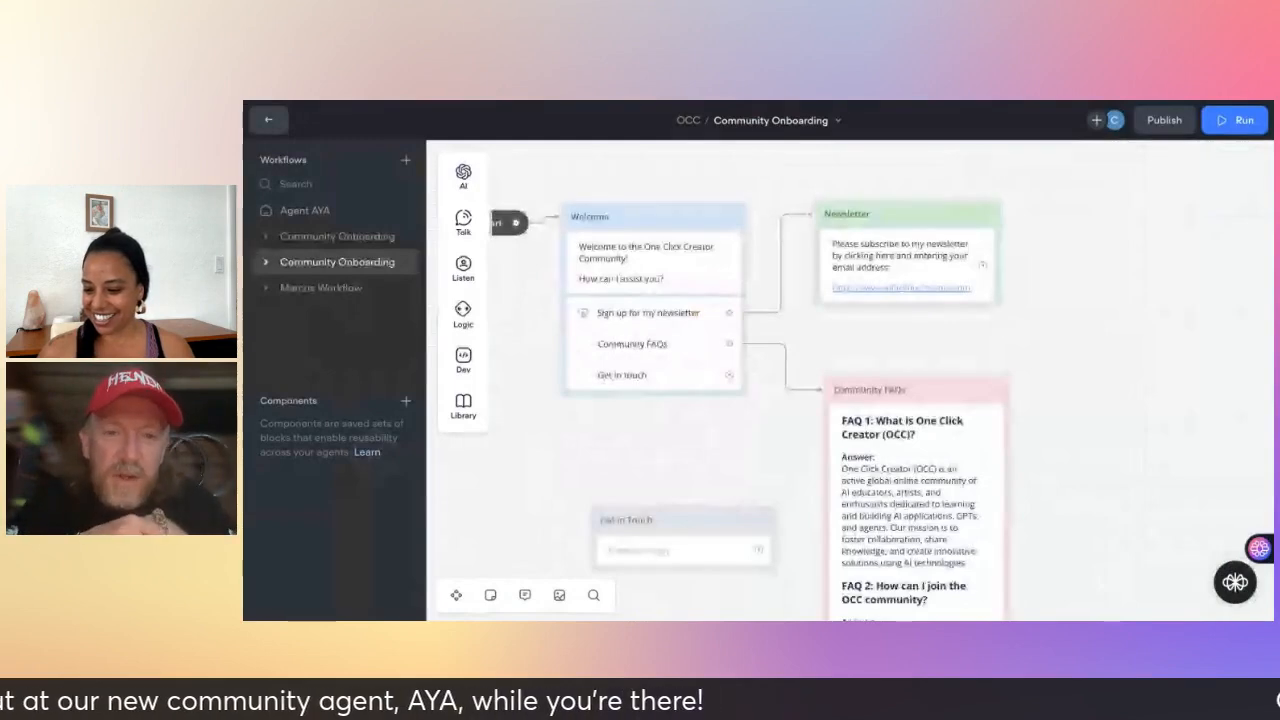
# - Connect the Welcome block's 'Get in touch' button to the Get in Touch block
pyautogui.scroll(-1, 1094, 379)
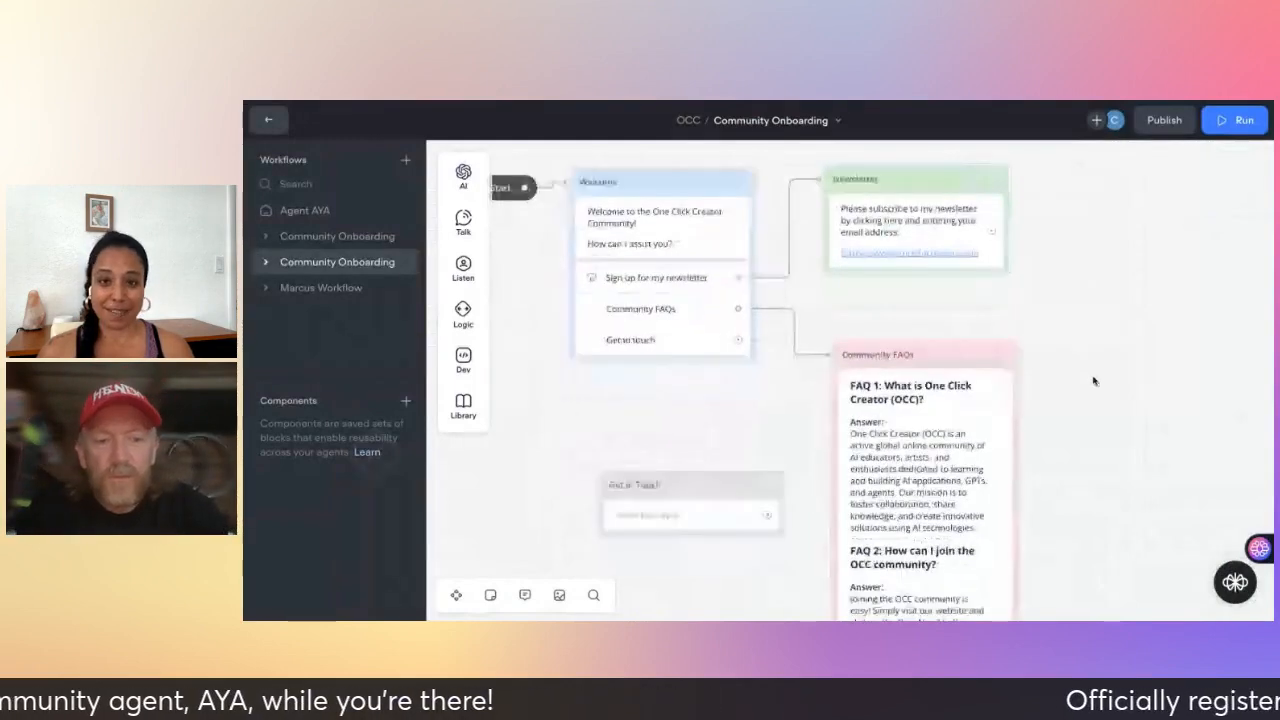
pyautogui.scroll(-2, 1094, 381)
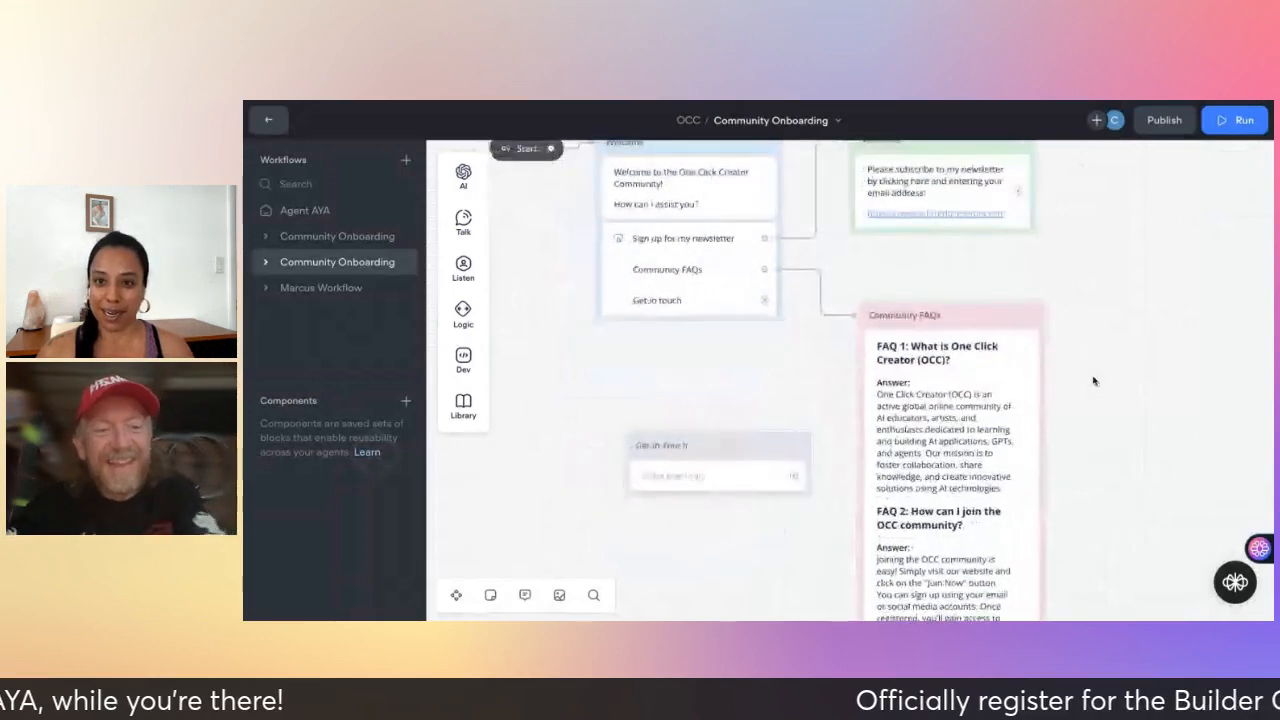
pyautogui.scroll(2, 1094, 381)
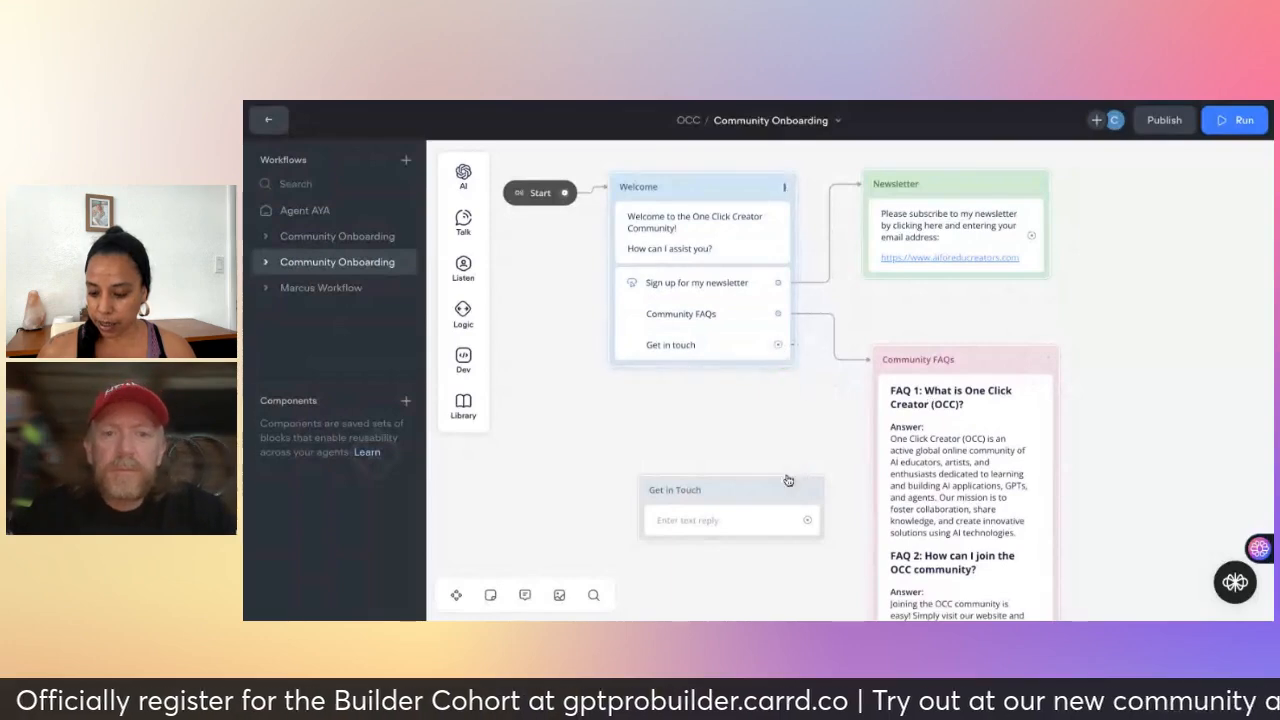
pyautogui.moveTo(788, 481); pyautogui.dragTo(786, 493)
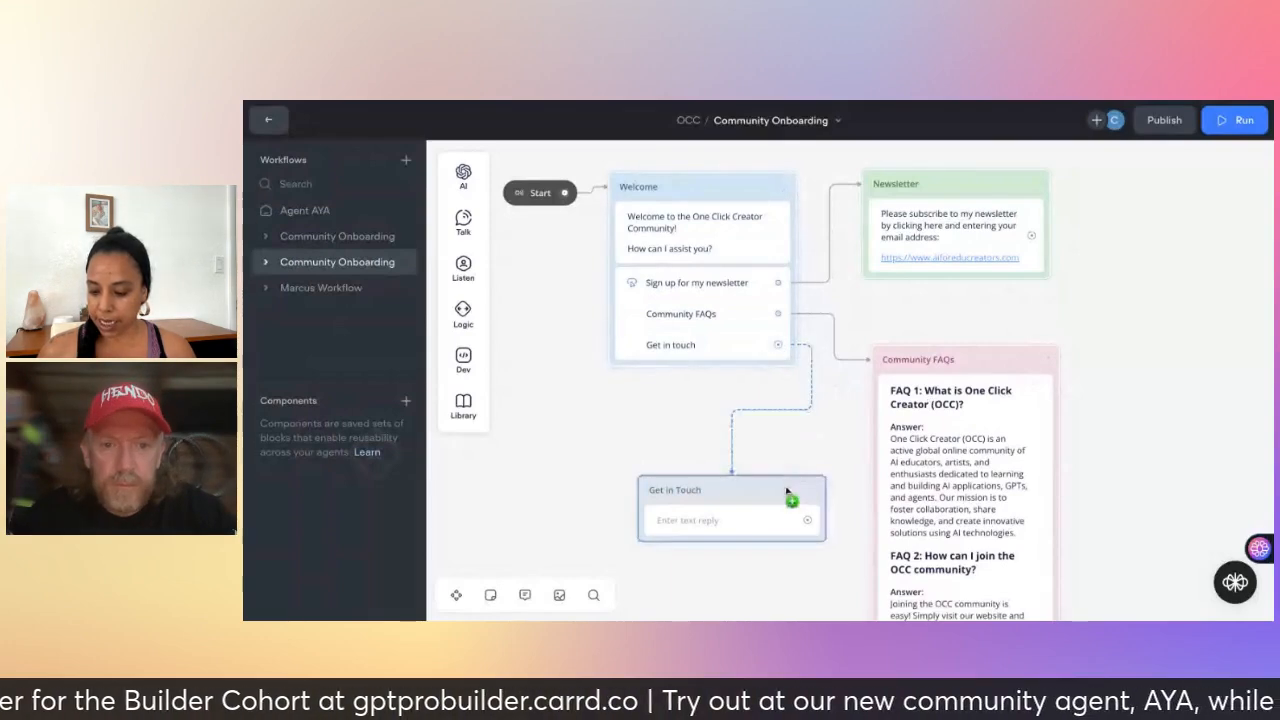
pyautogui.click(778, 517)
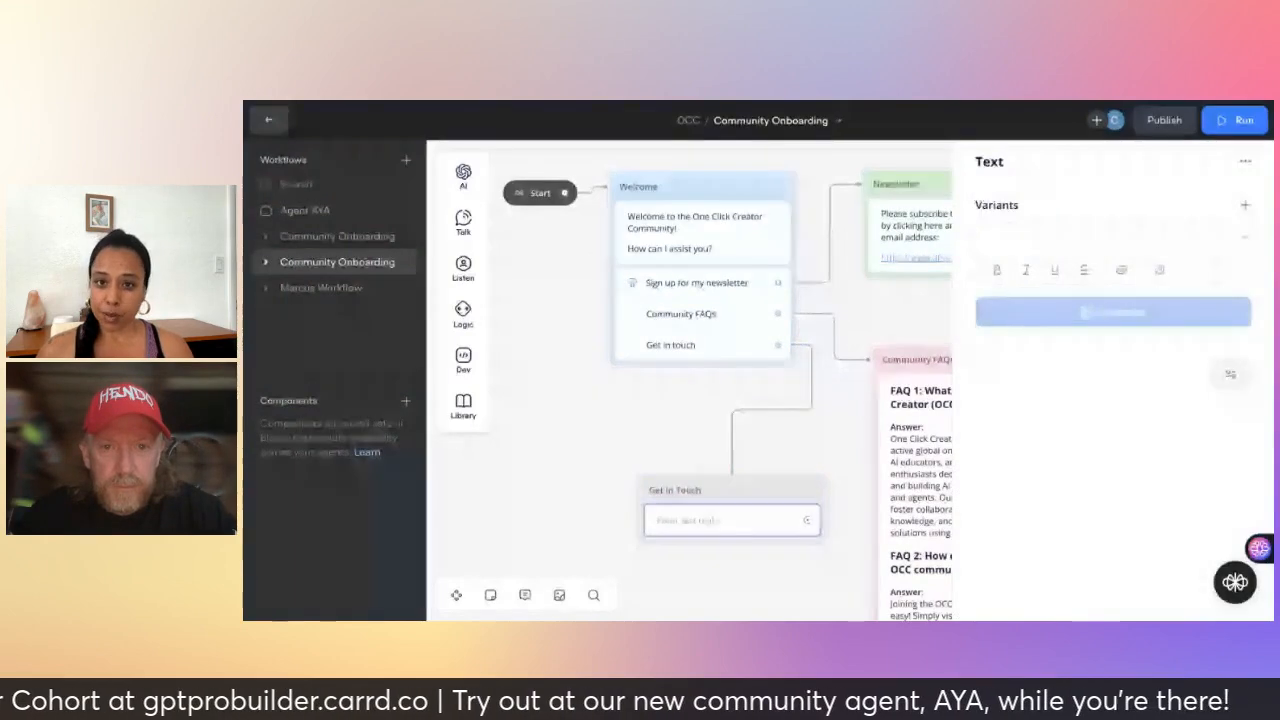
# - Write 'I would love to hear from you! Please dlick this link to send me an email:' plus a mailto line with the email address
pyautogui.click(1018, 237)
pyautogui.write('I')
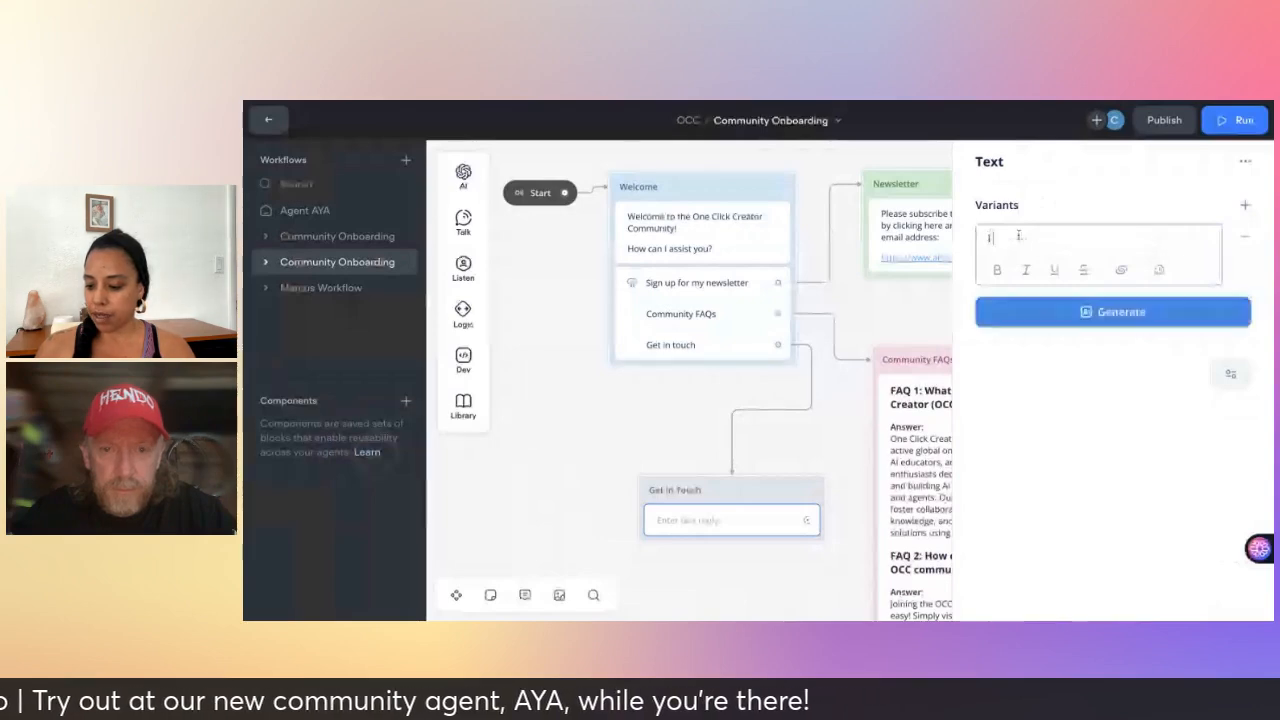
pyautogui.write(' would love to hear from')
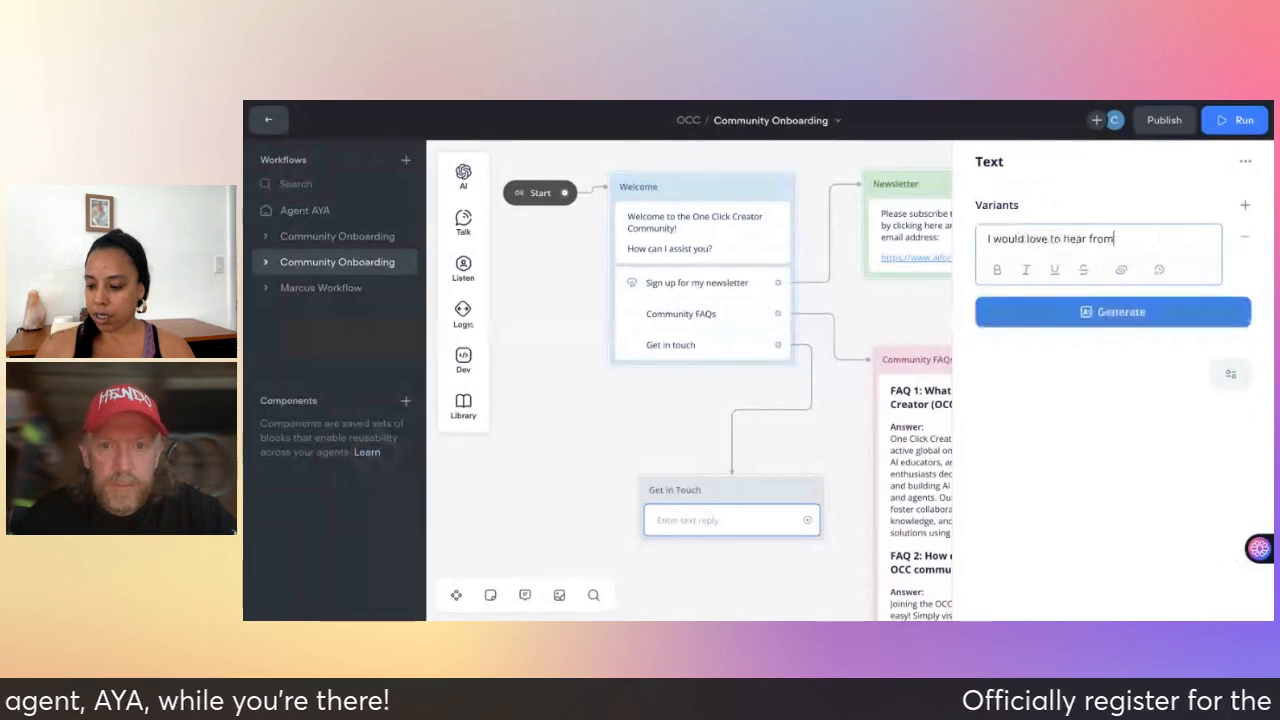
pyautogui.write(' you')
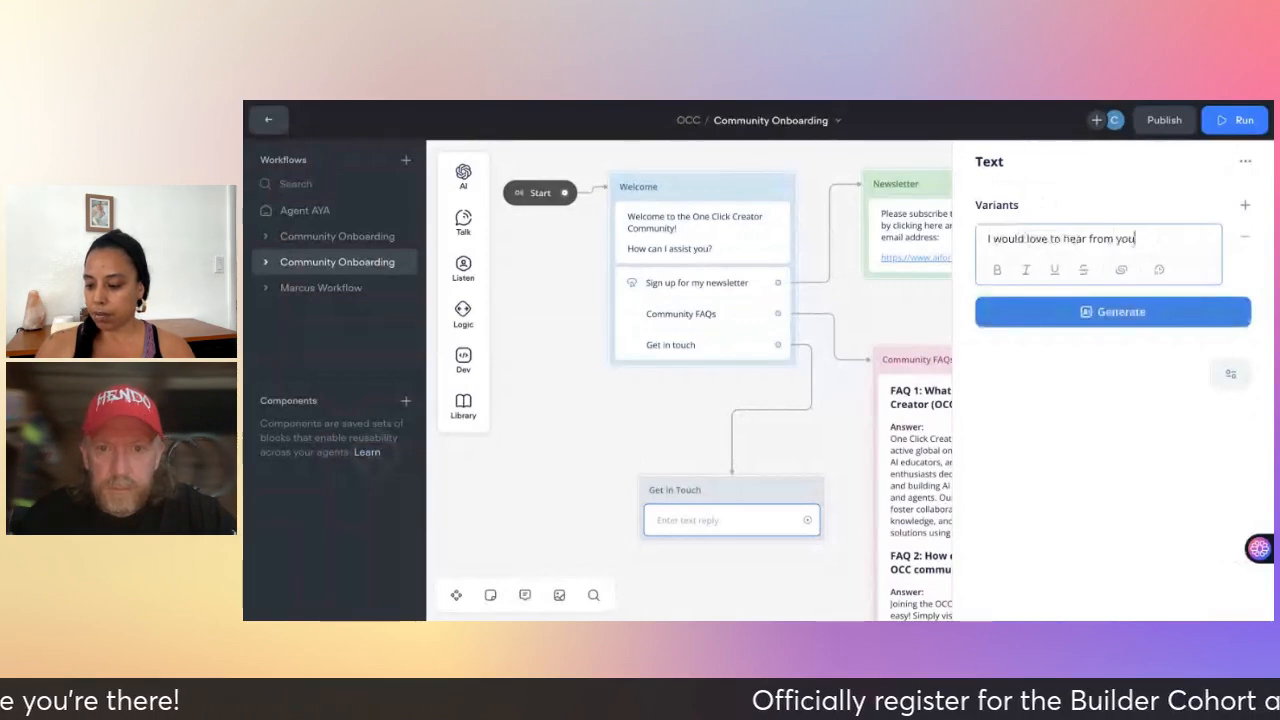
pyautogui.write('! Please ')
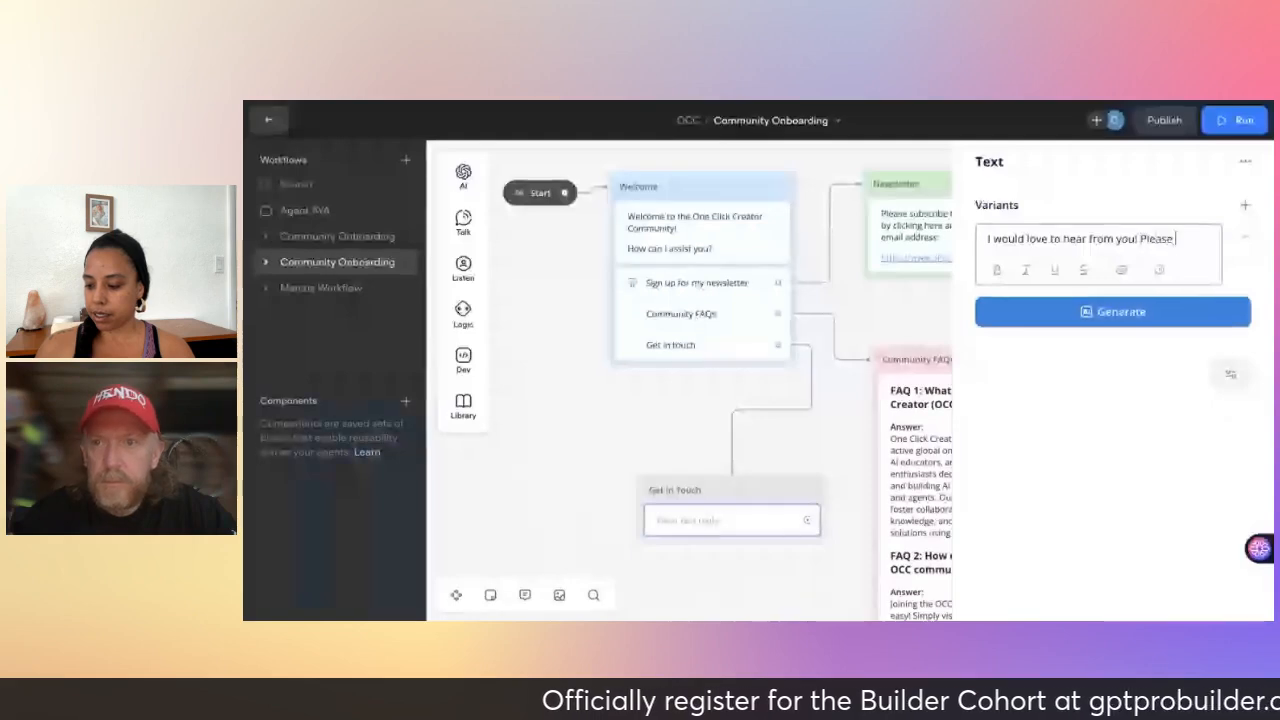
pyautogui.write('dlick this ')
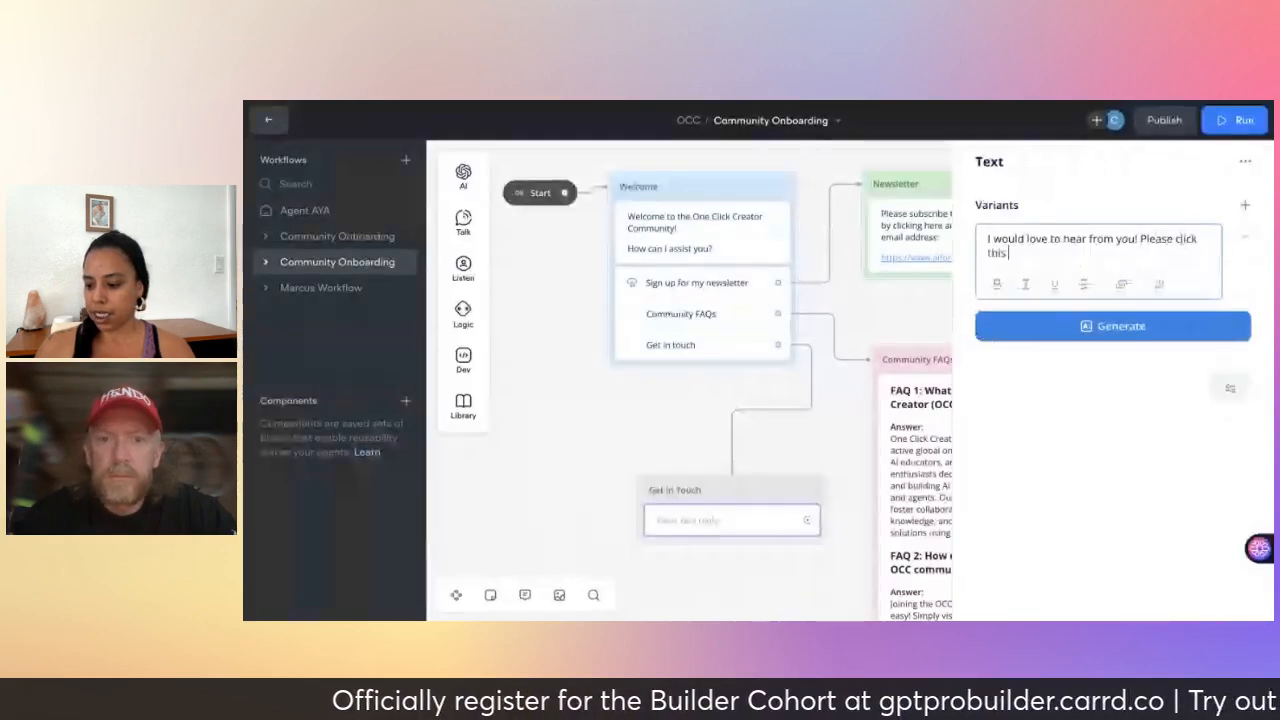
pyautogui.write('link to send me')
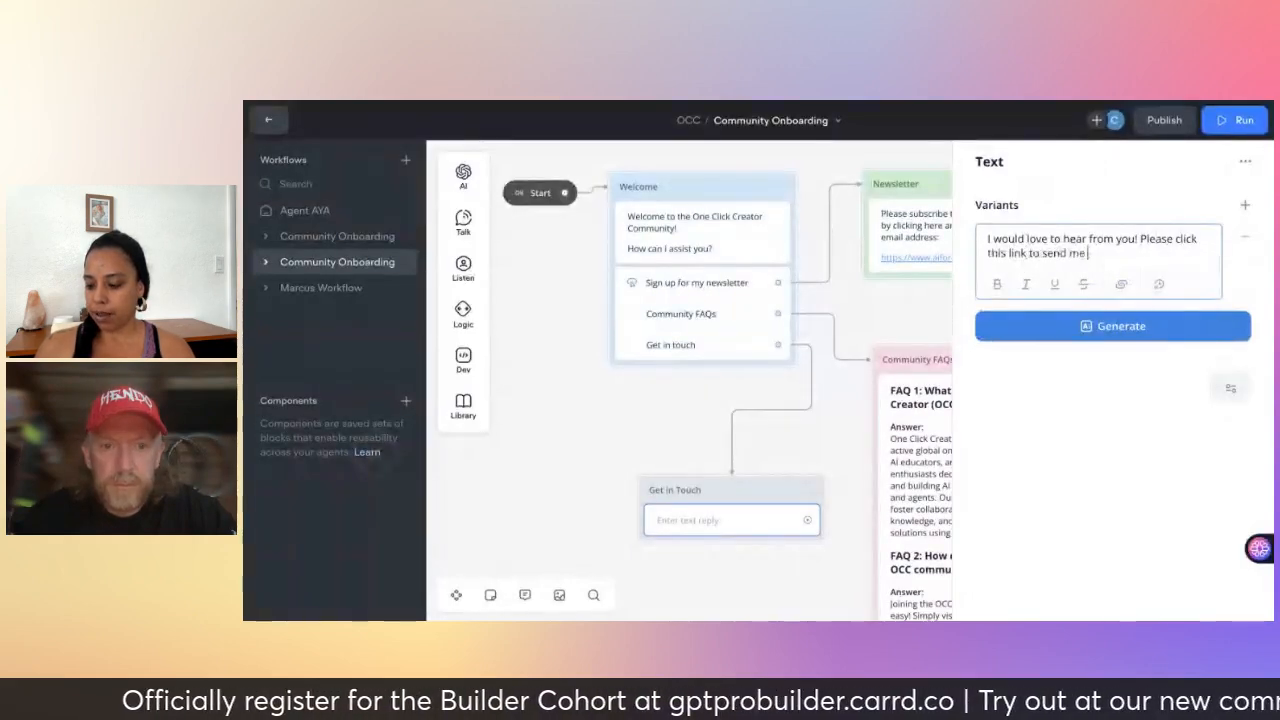
pyautogui.write(' an email:')
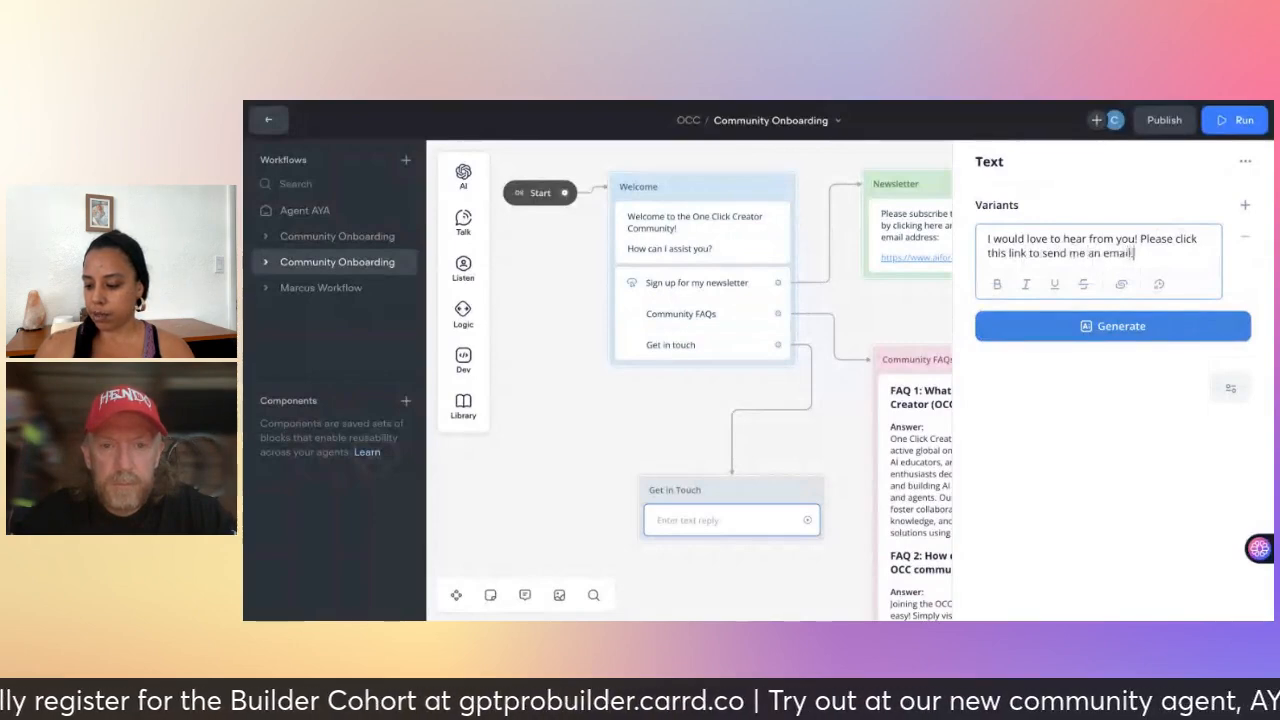
pyautogui.press('Return')
pyautogui.write('mail')
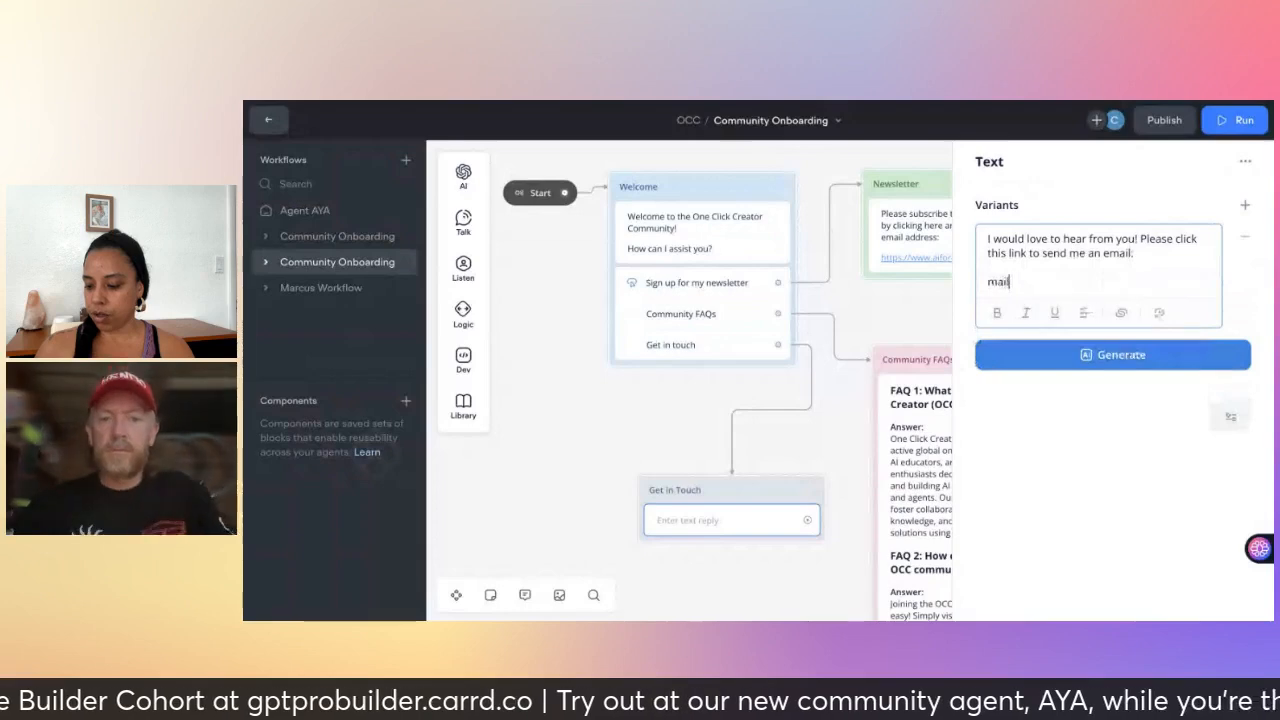
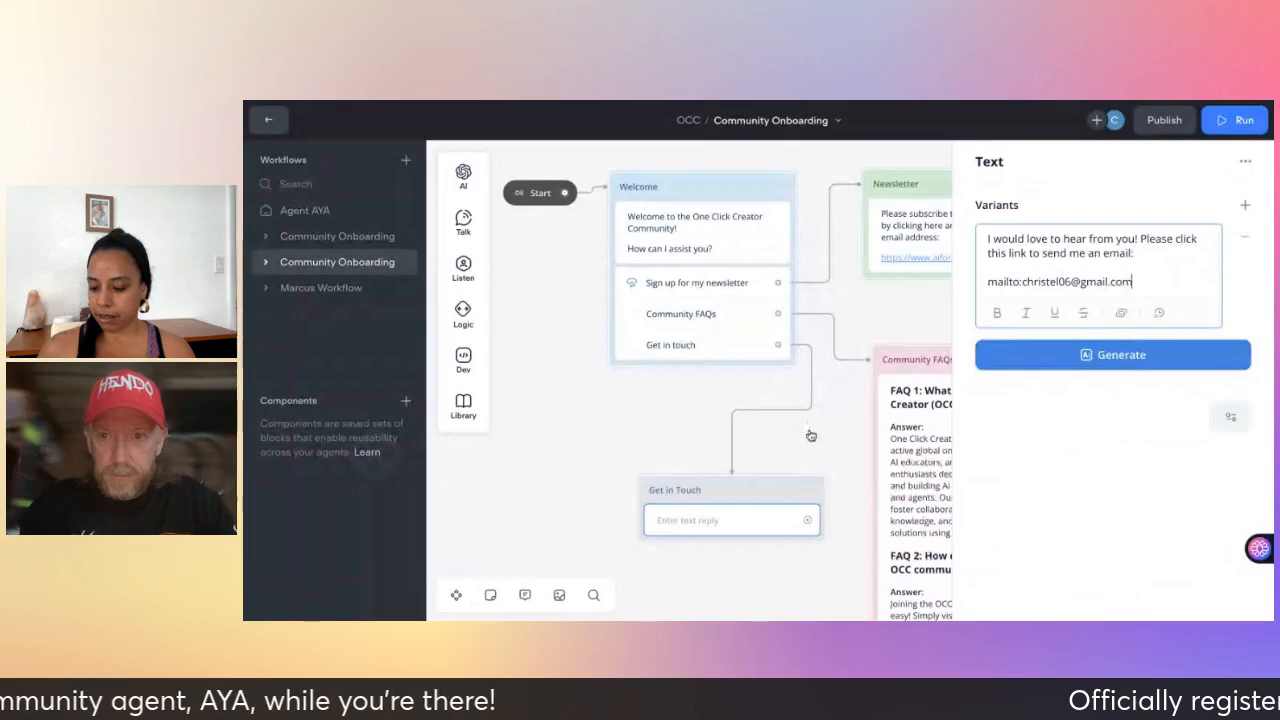
pyautogui.click(811, 435)
pyautogui.scroll(-3, 811, 435)
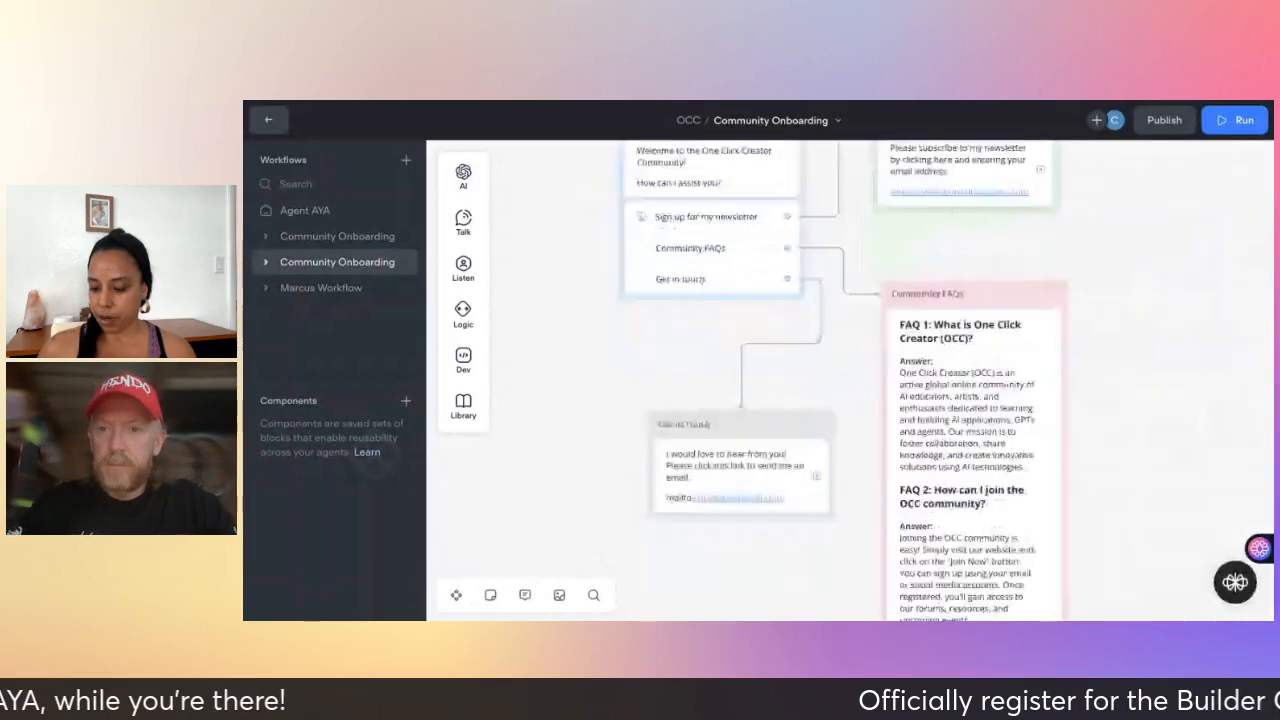
pyautogui.scroll(-1, 811, 440)
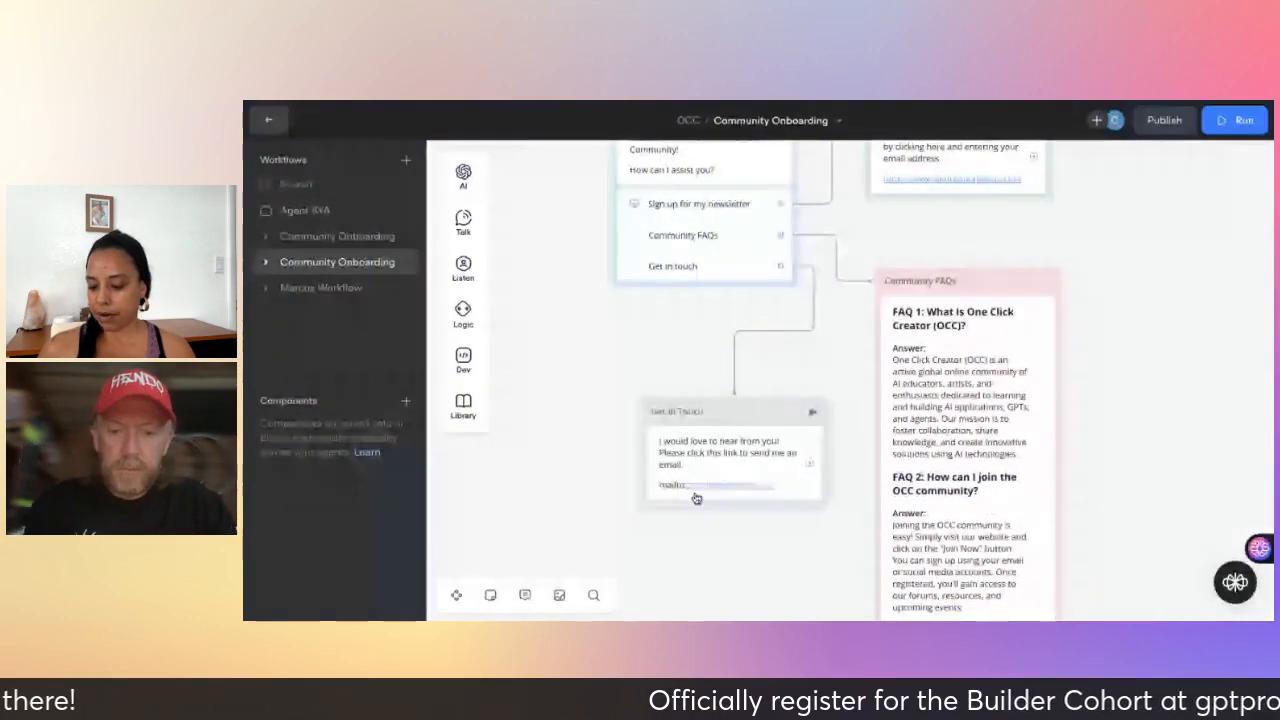
pyautogui.click(675, 488)
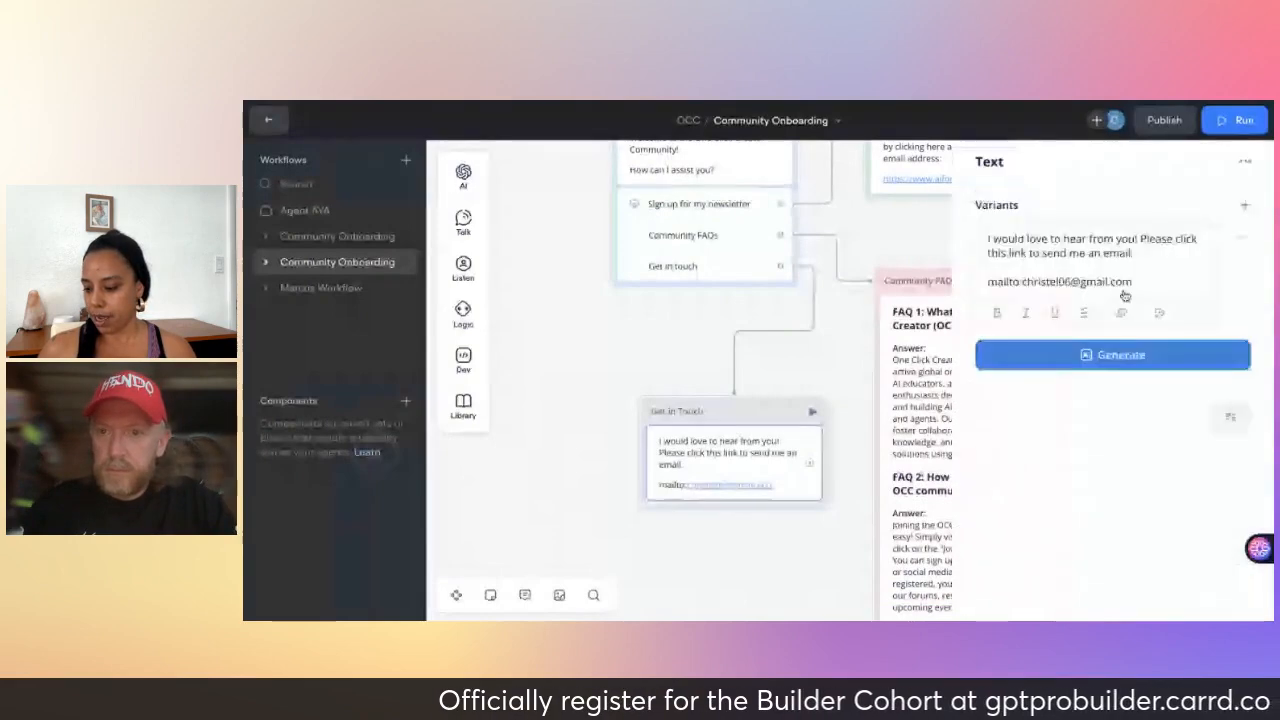
pyautogui.moveTo(990, 284); pyautogui.dragTo(1038, 284)
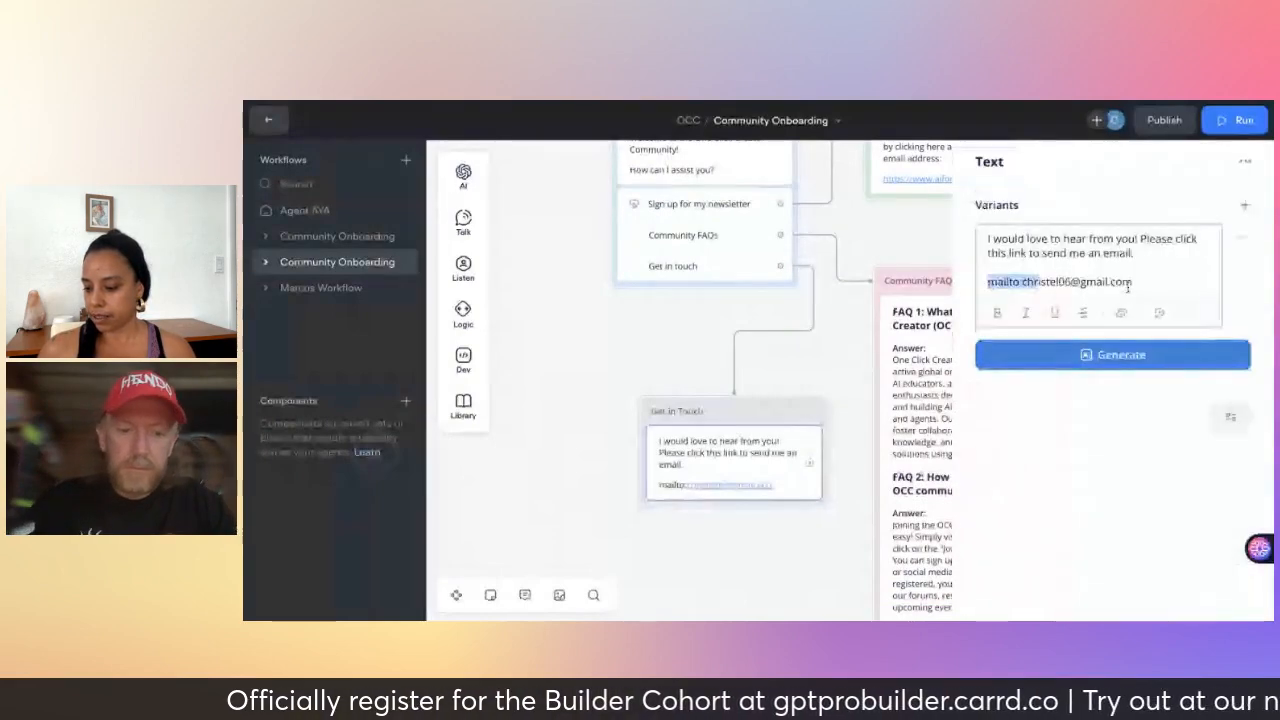
pyautogui.click(1152, 285)
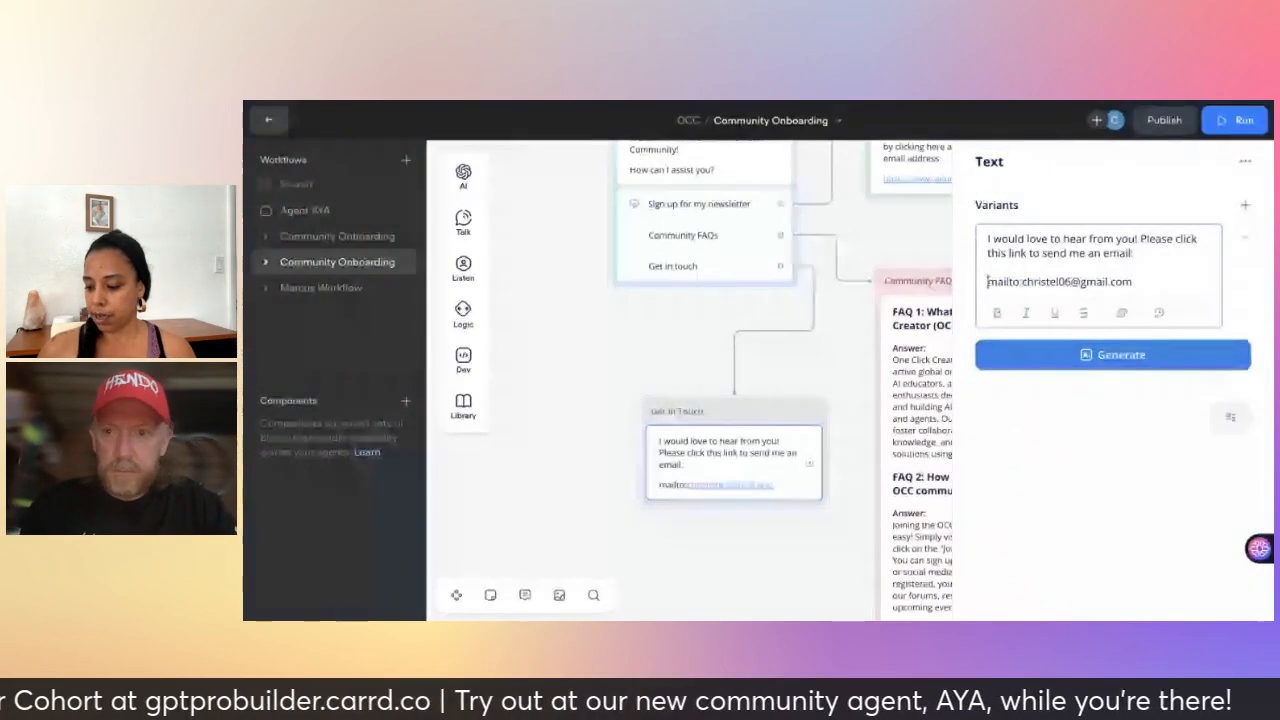
pyautogui.moveTo(987, 282); pyautogui.dragTo(1141, 283)
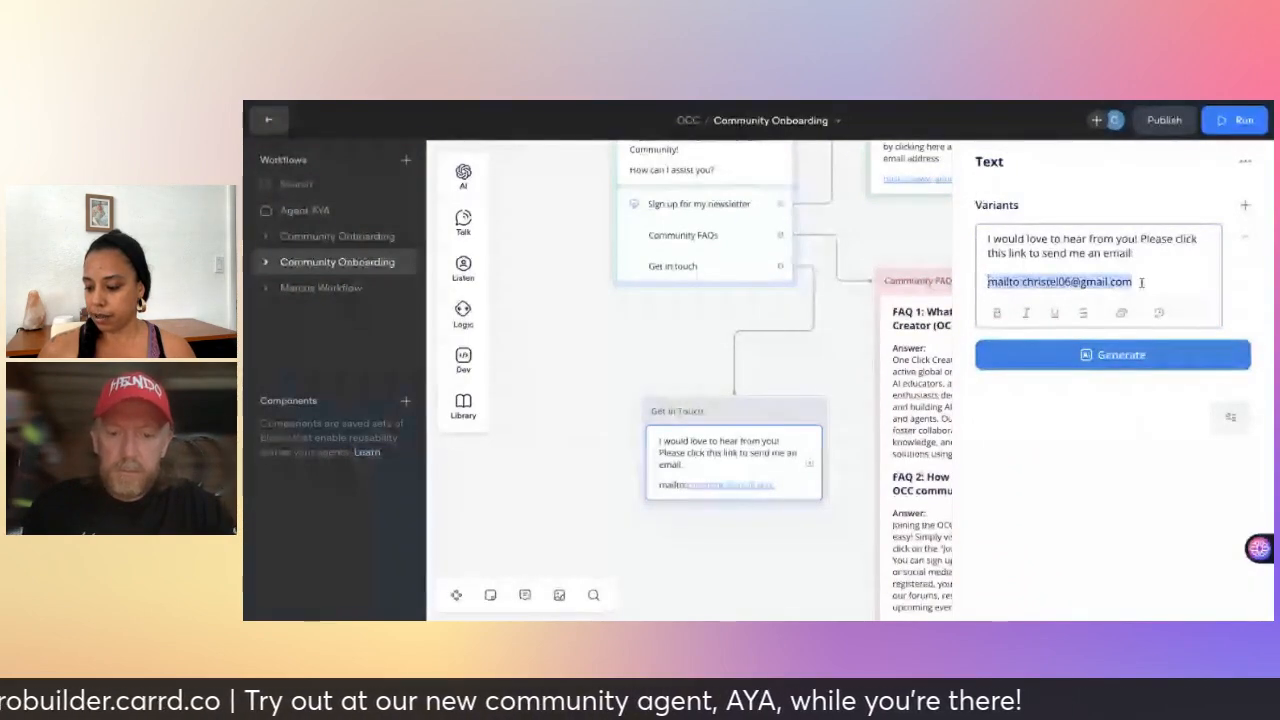
pyautogui.click(1123, 318)
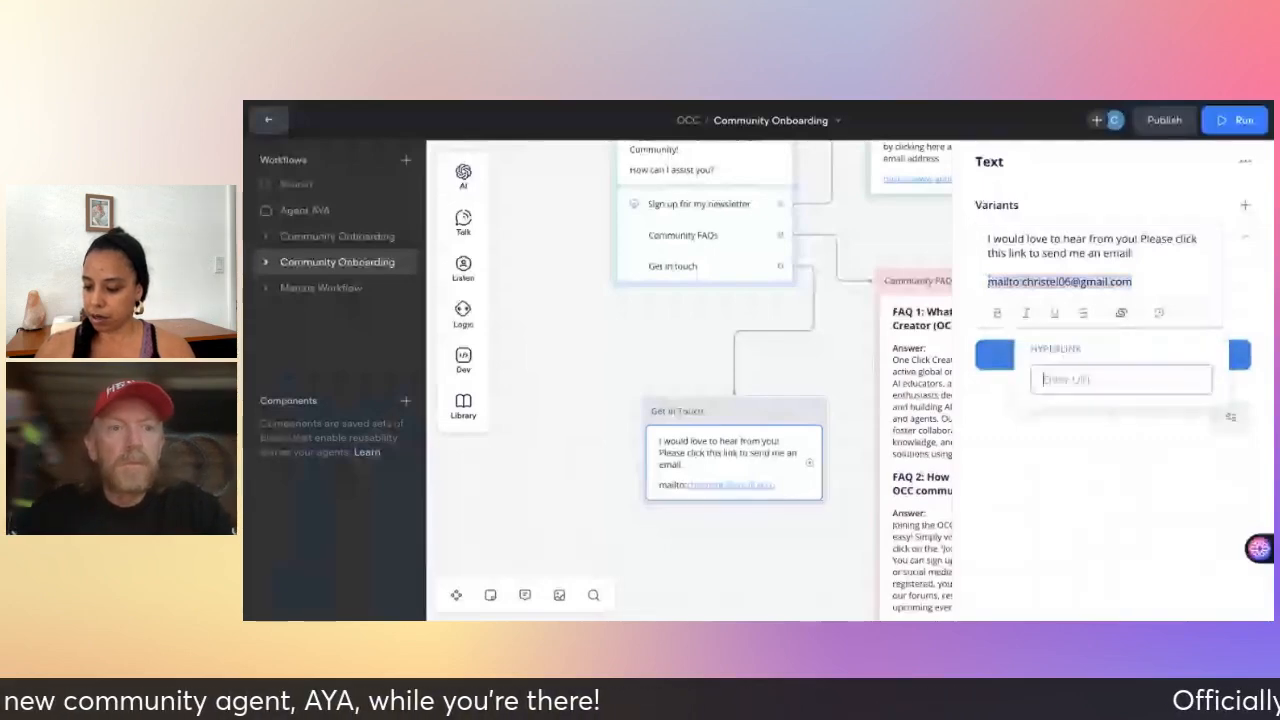
pyautogui.write('https')
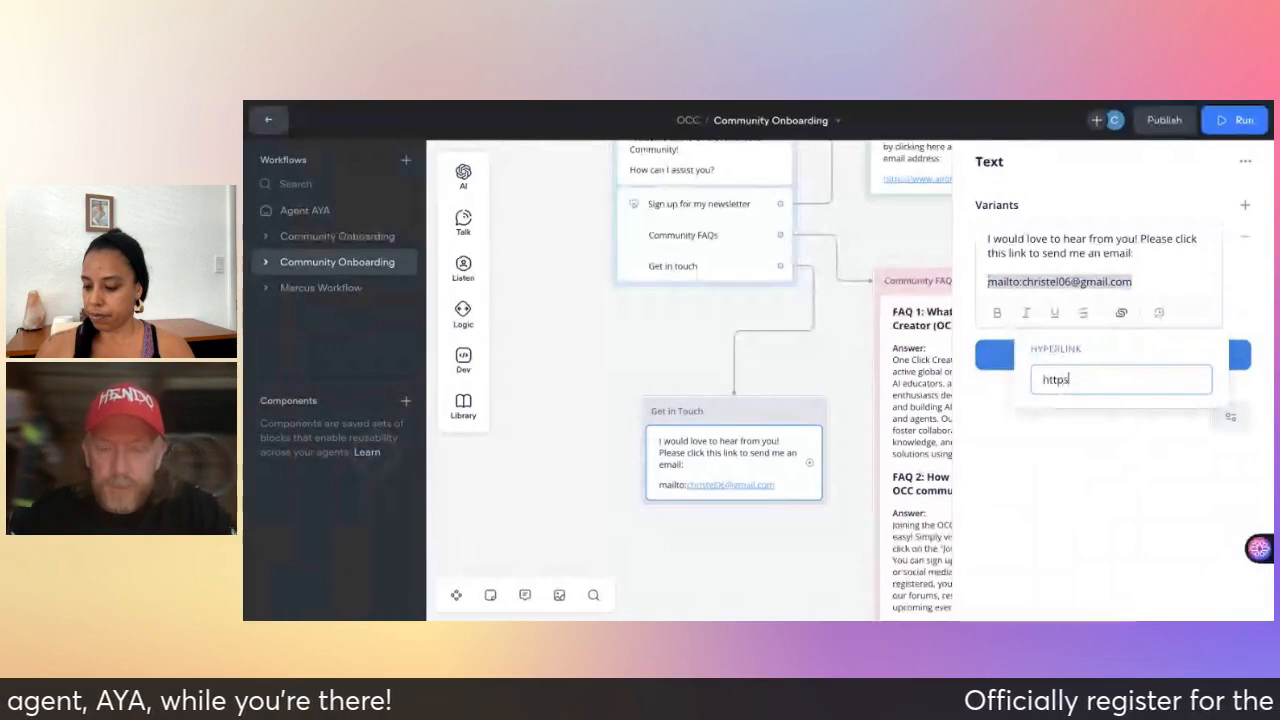
pyautogui.write('://')
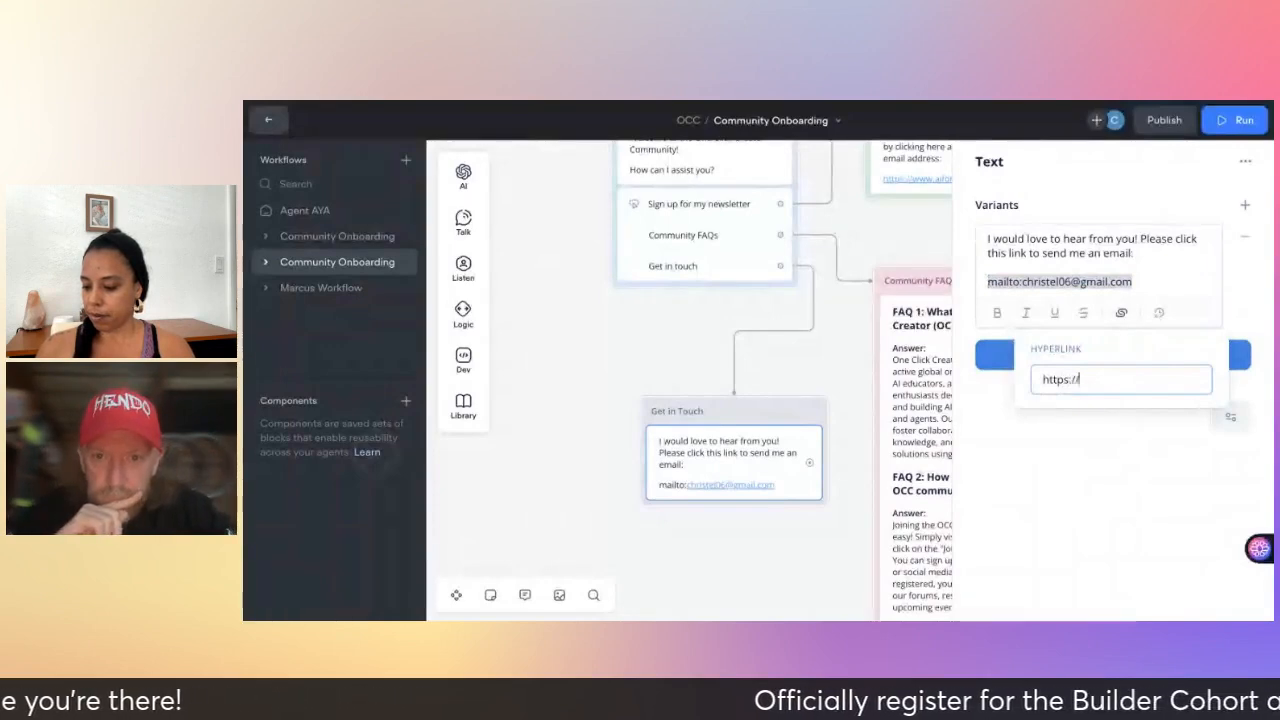
pyautogui.write('mailto')
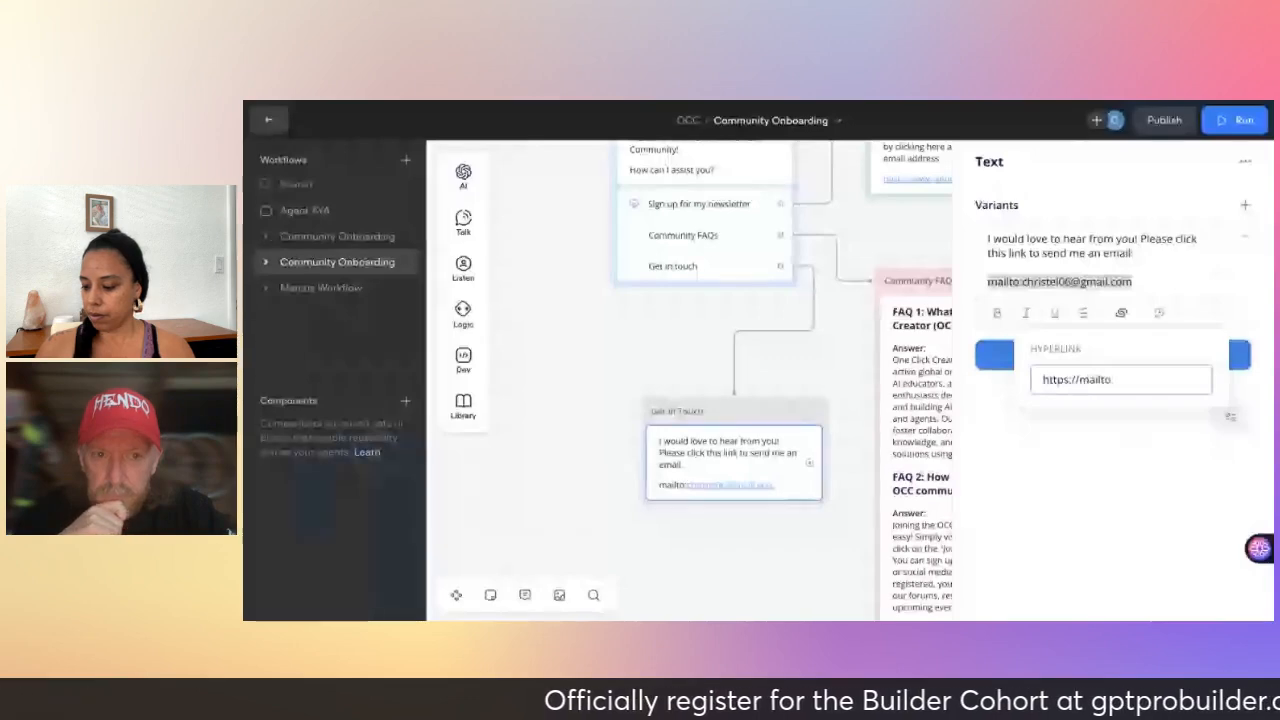
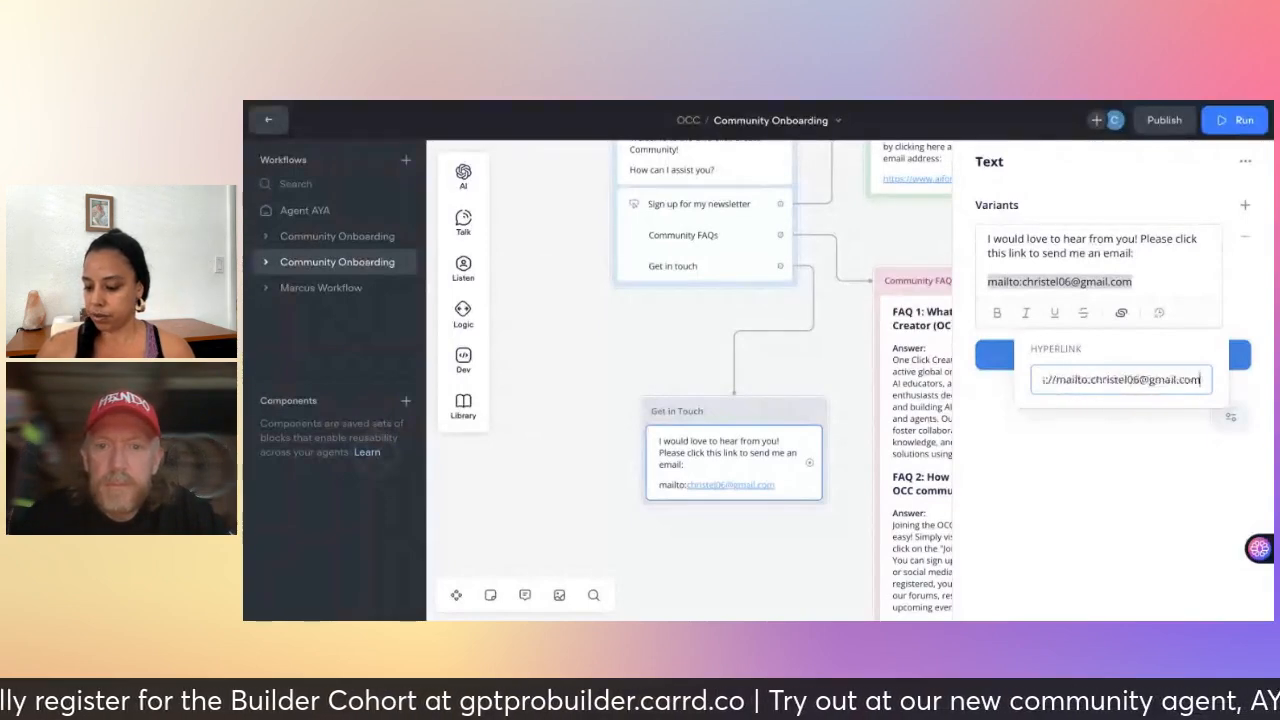
# - Close the editor and reopen the Get in Touch reply to confirm the clickable mailto link
pyautogui.click(816, 543)
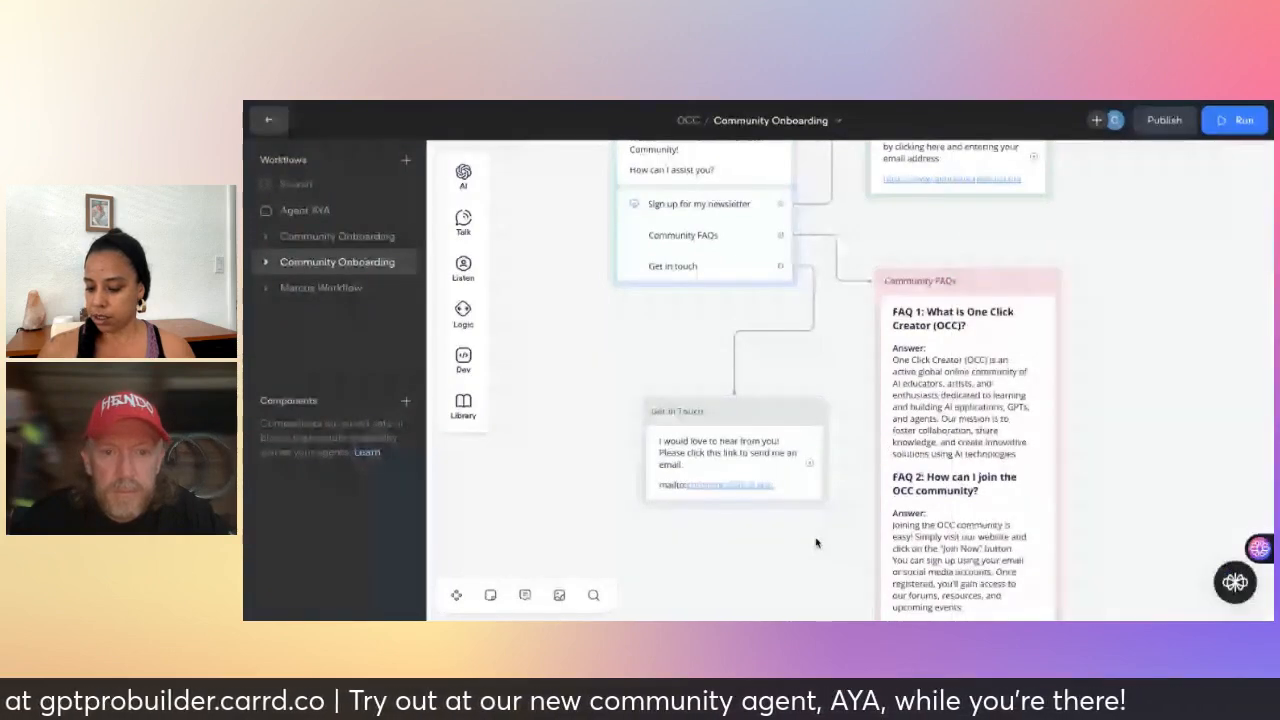
pyautogui.click(753, 453)
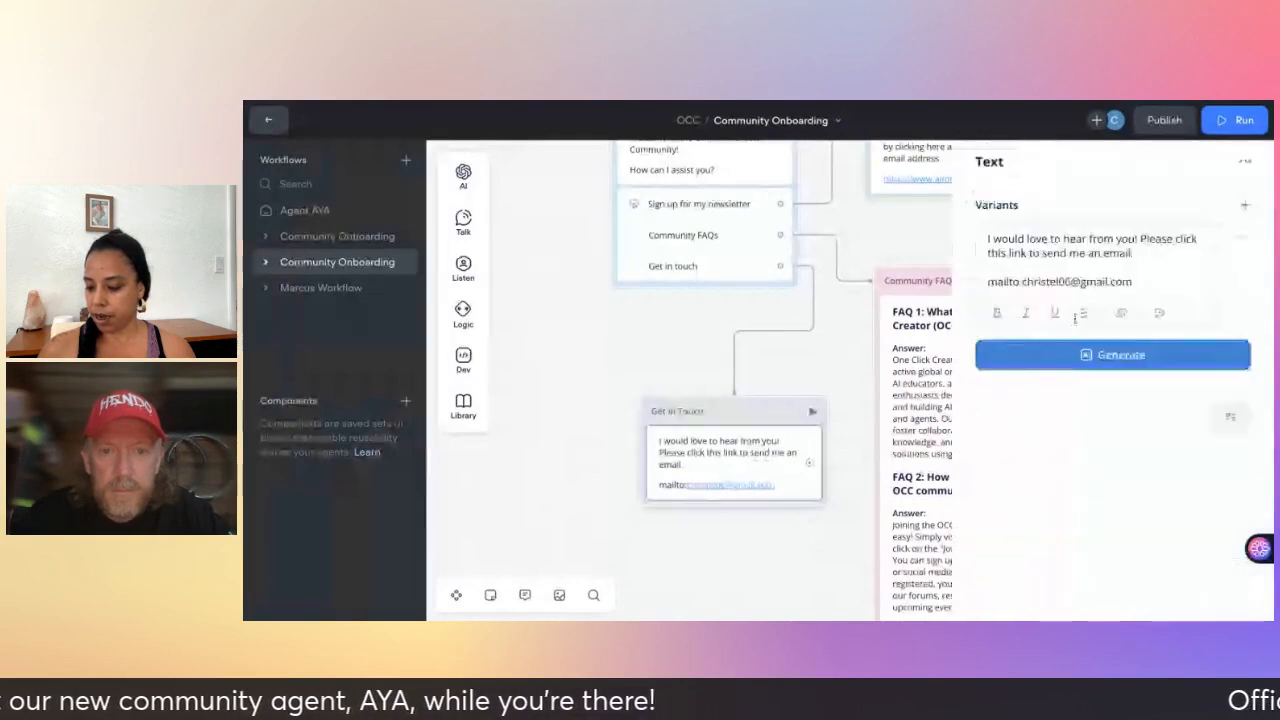
pyautogui.click(850, 361)
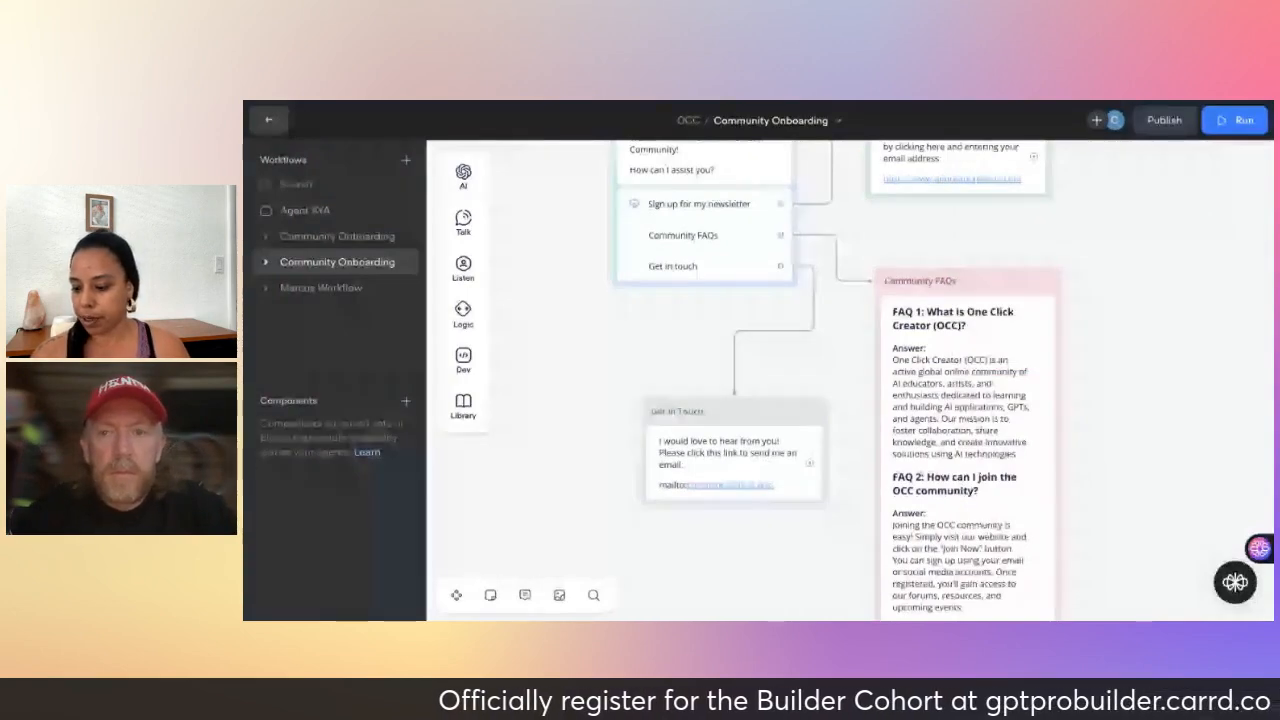
pyautogui.scroll(1, 850, 380)
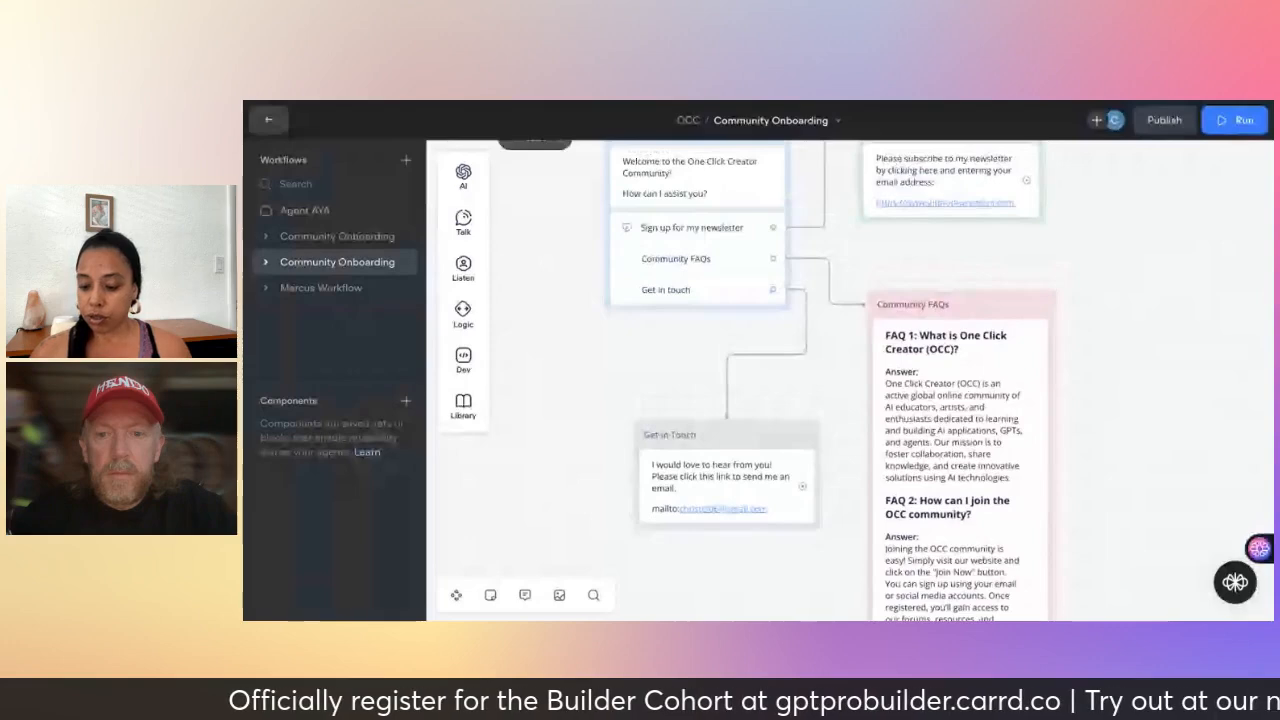
pyautogui.hscroll(1, 850, 380)
pyautogui.scroll(1, 850, 380)
pyautogui.hscroll(1, 850, 380)
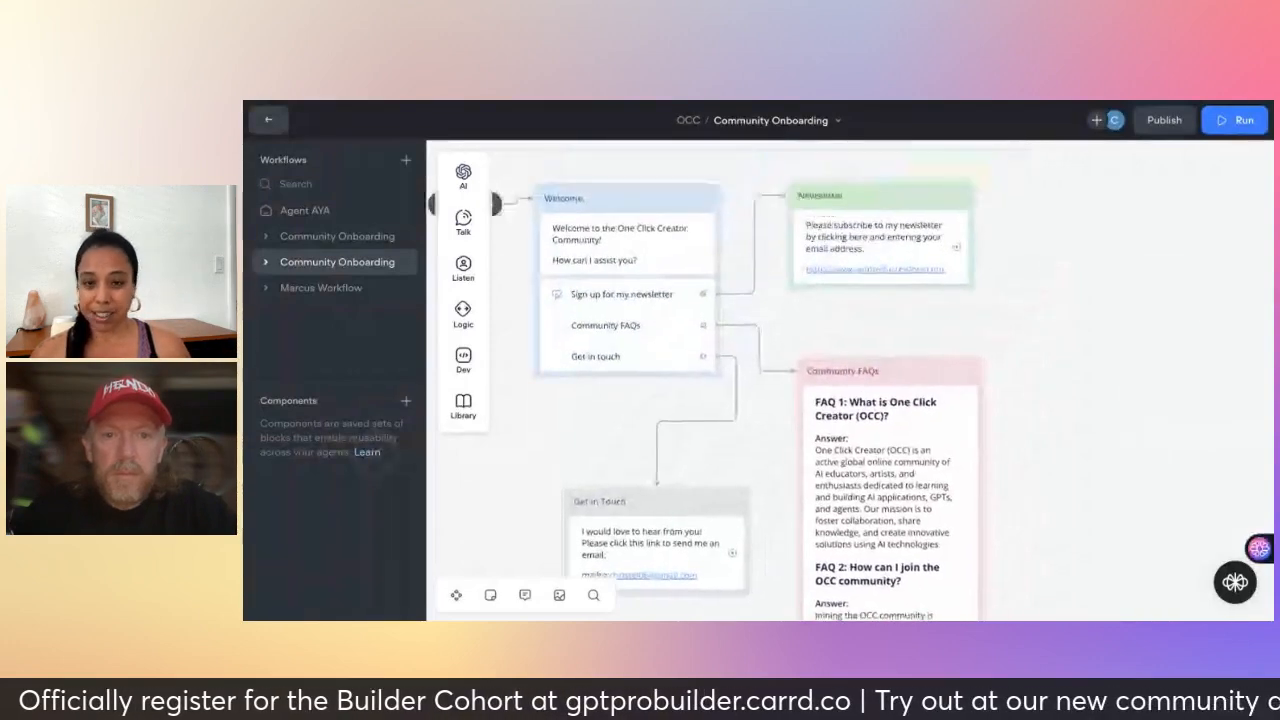
pyautogui.scroll(-1, 850, 380)
pyautogui.scroll(-1, 850, 380)
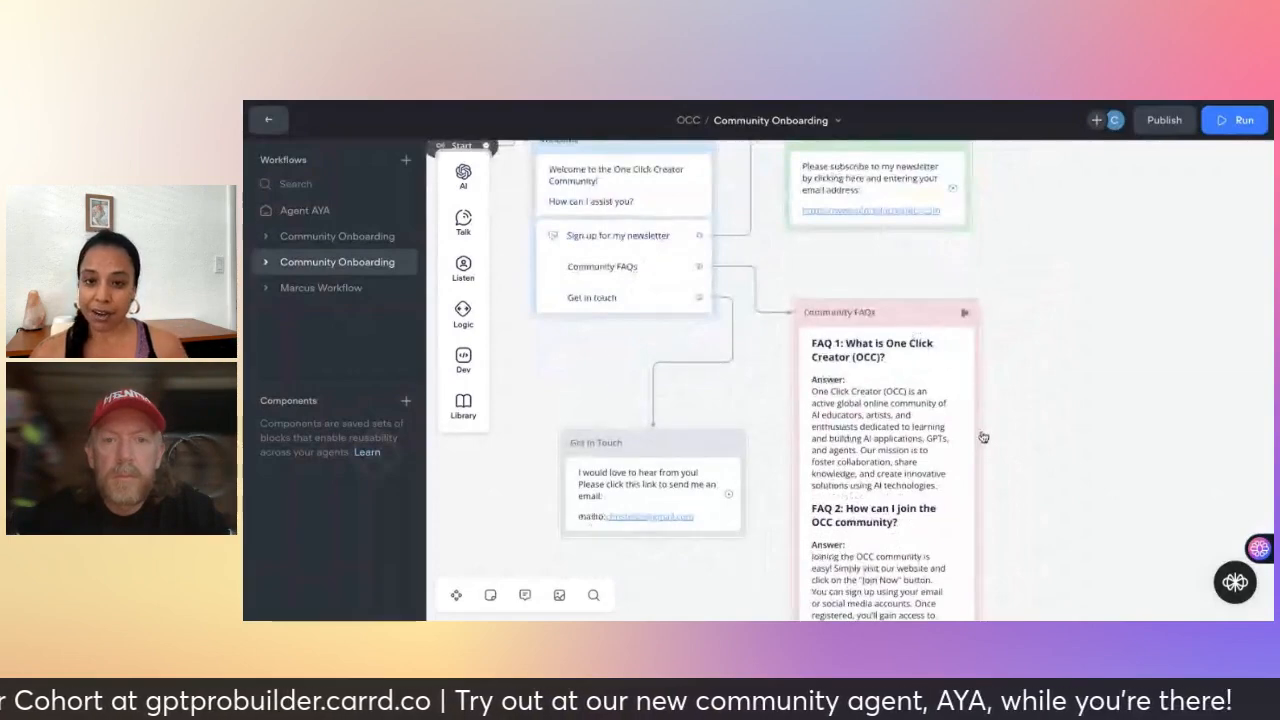
pyautogui.scroll(-2, 983, 437)
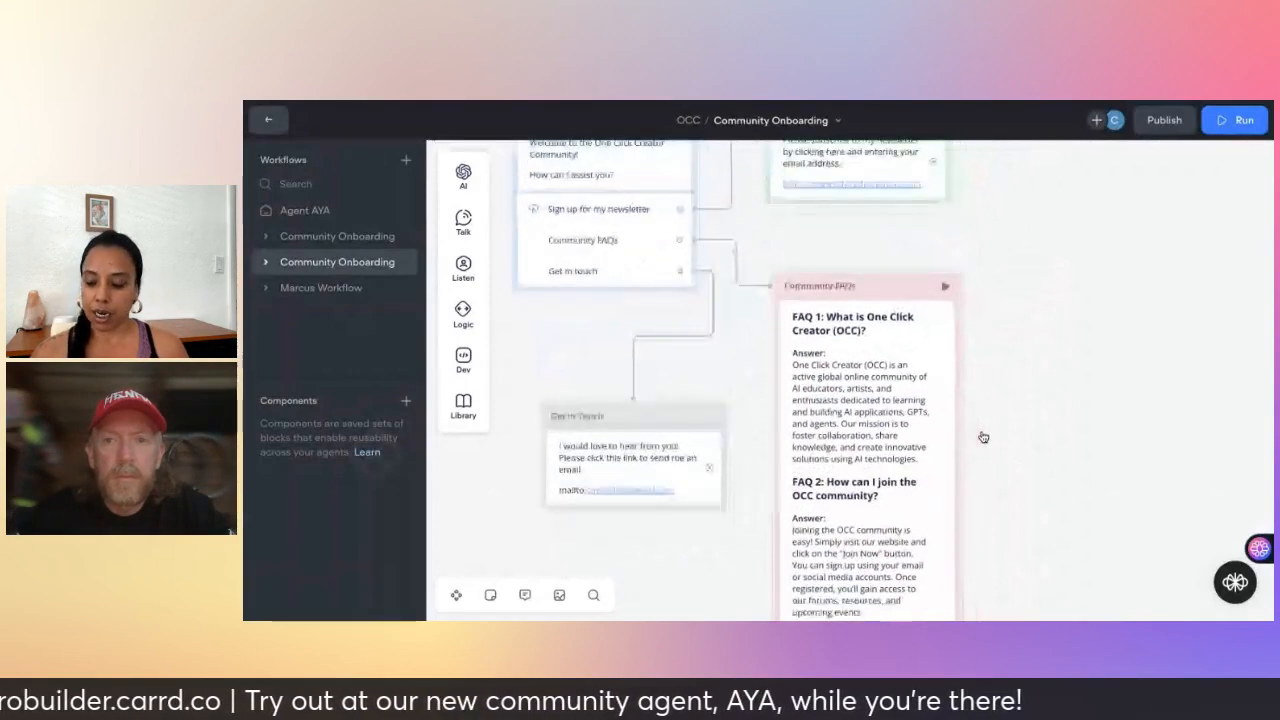
pyautogui.scroll(-5, 983, 437)
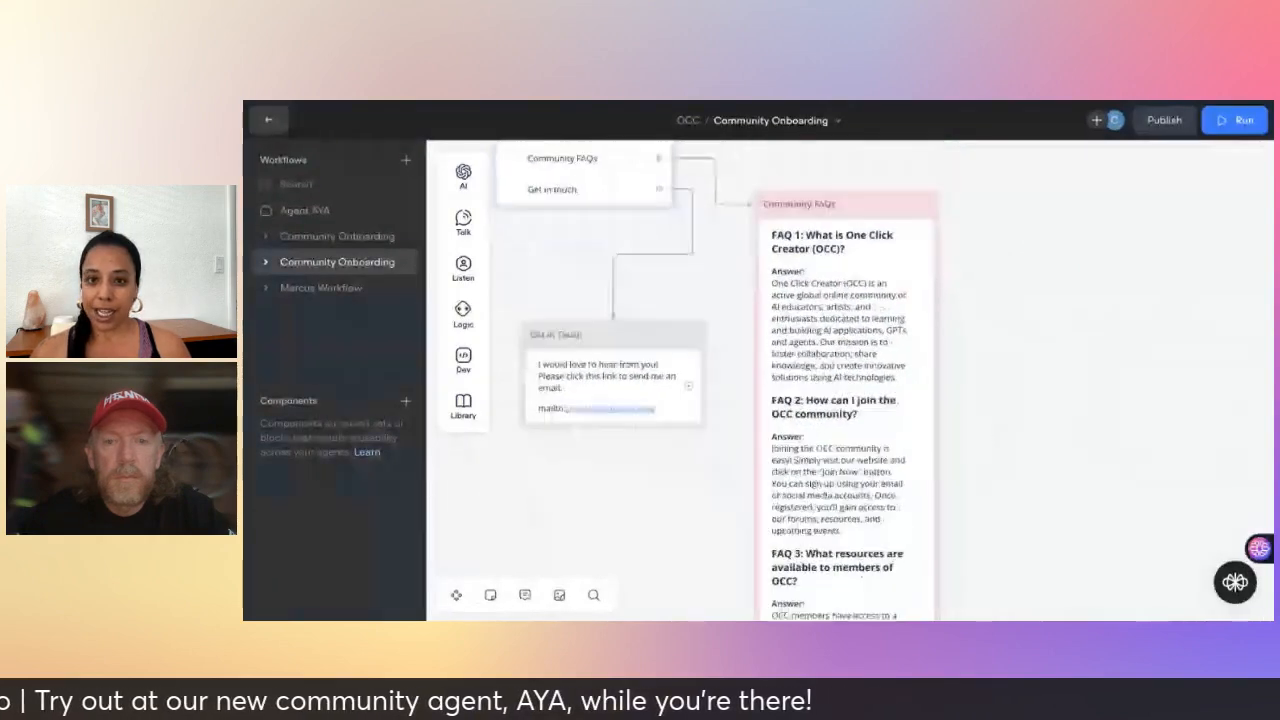
pyautogui.scroll(5, 850, 380)
pyautogui.scroll(2, 692, 382)
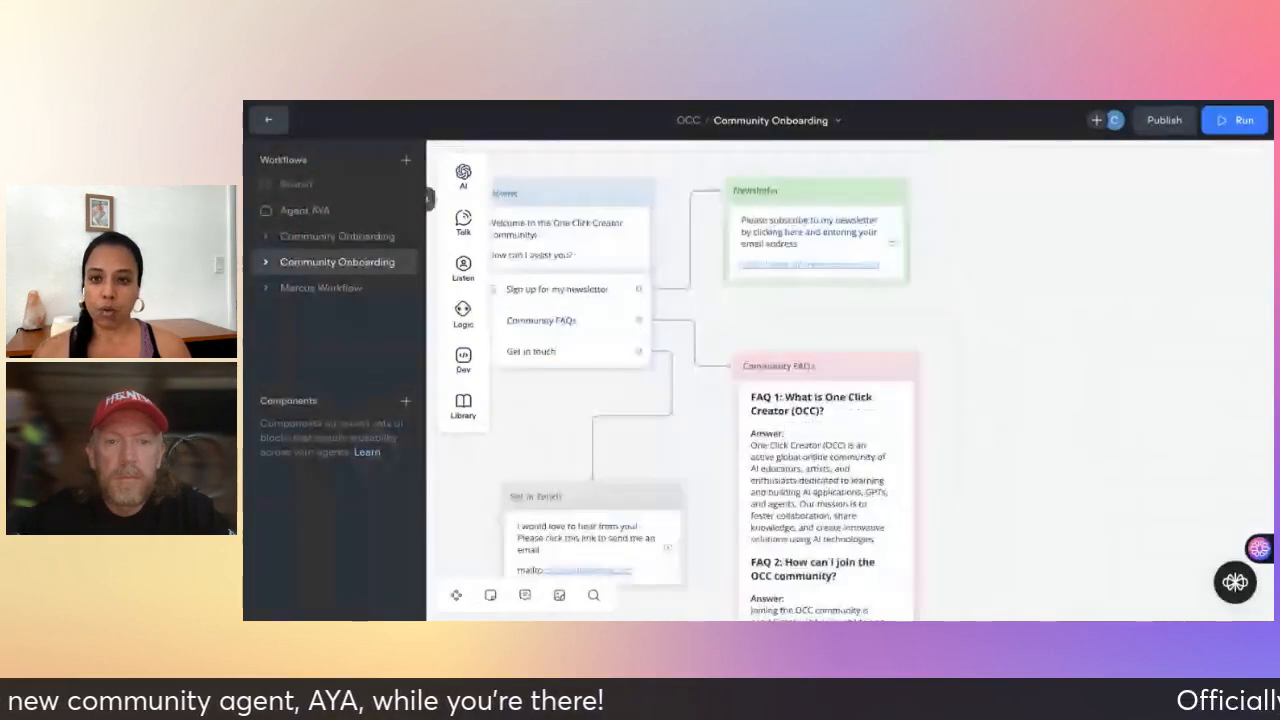
pyautogui.scroll(-2, 680, 380)
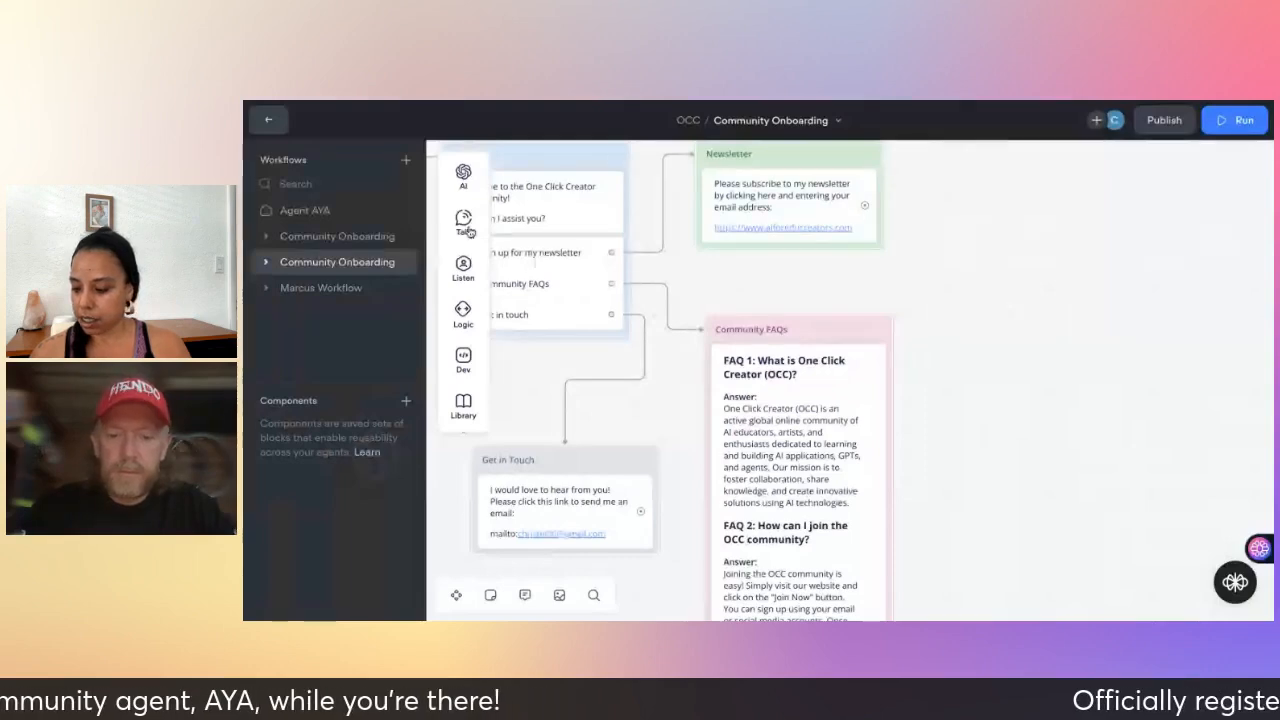
# - Add a Text step right of the FAQs reading 'What would you like to do next?'
pyautogui.moveTo(464, 222)
pyautogui.click(553, 220)
pyautogui.moveTo(1042, 250); pyautogui.dragTo(1068, 274)
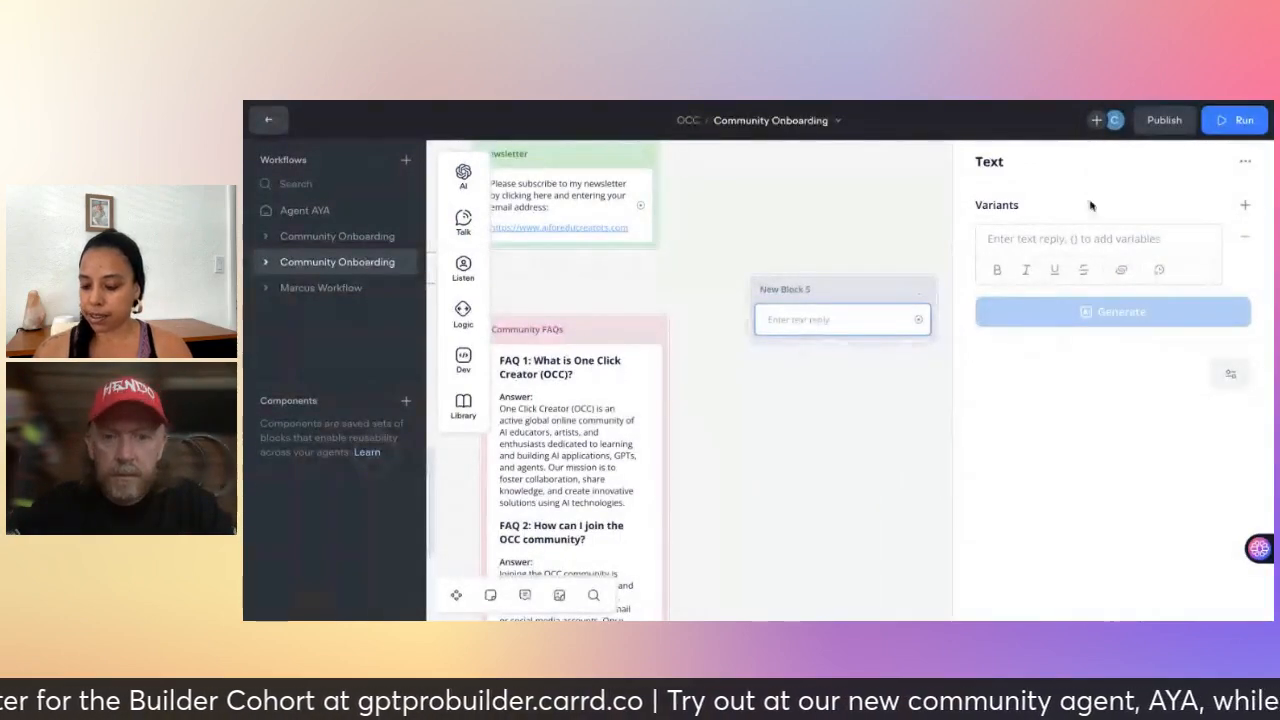
pyautogui.click(1073, 238)
pyautogui.write('What w')
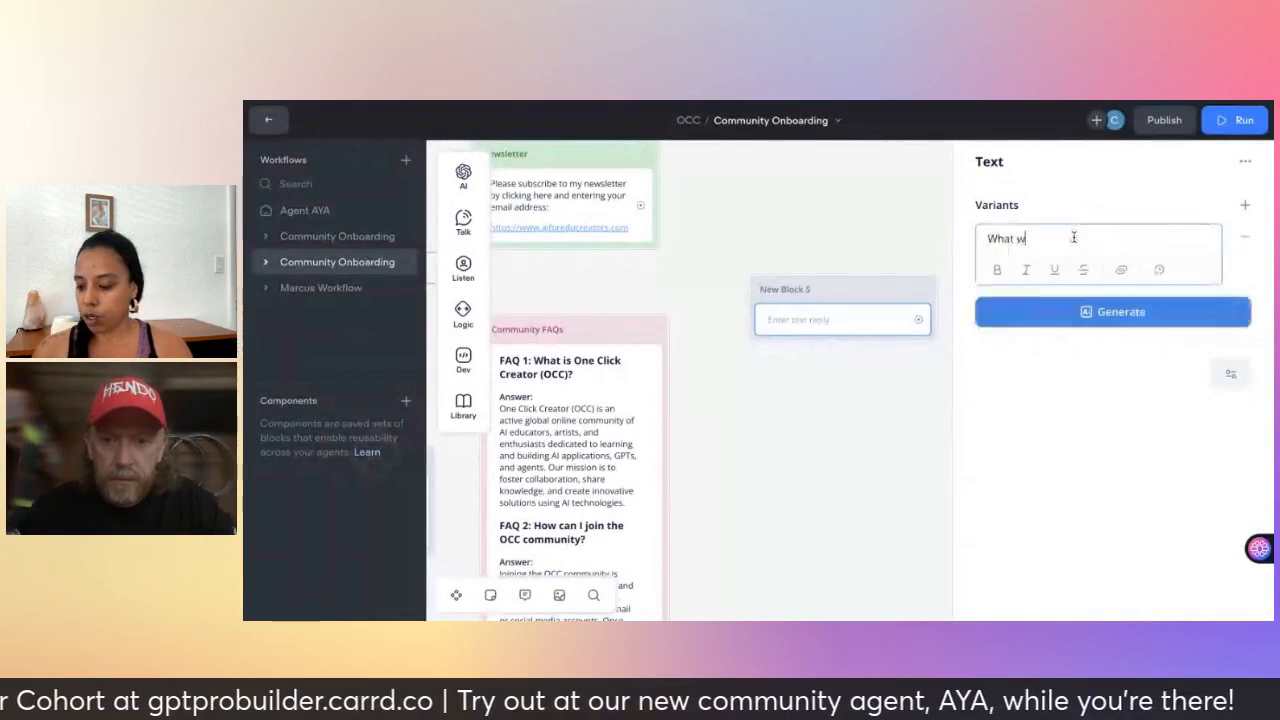
pyautogui.write('ould you like')
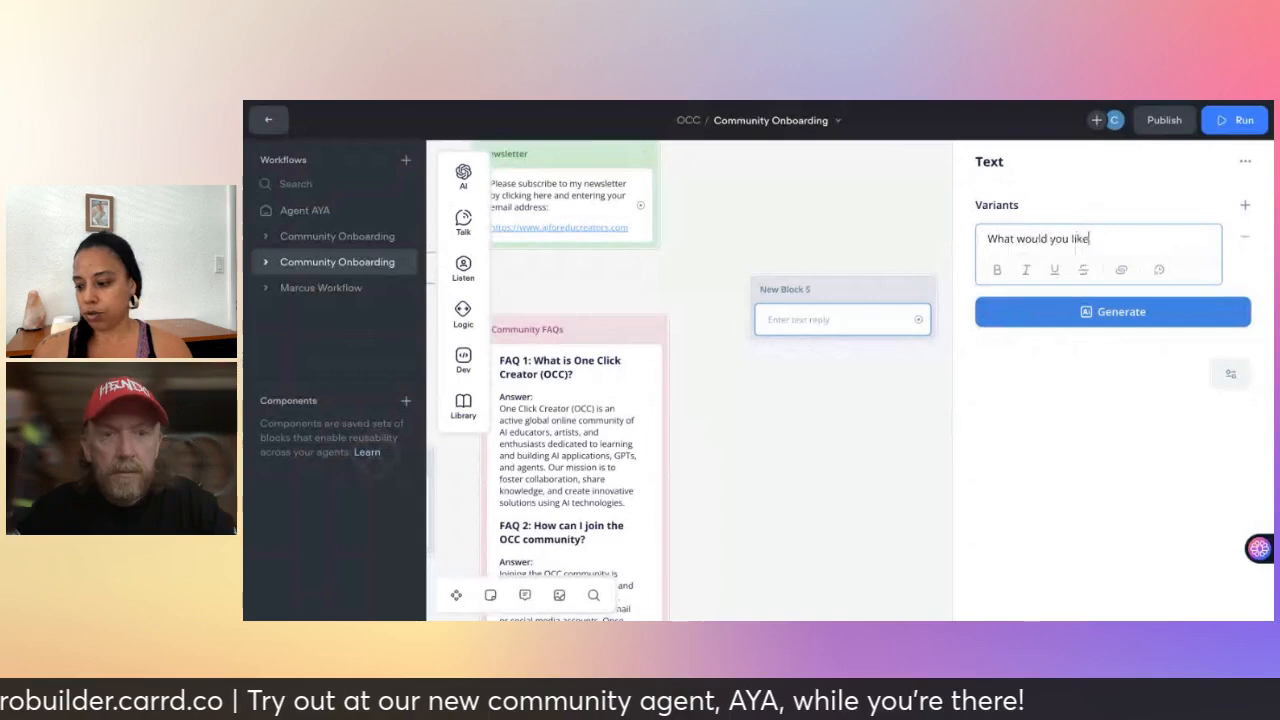
pyautogui.write(' to do')
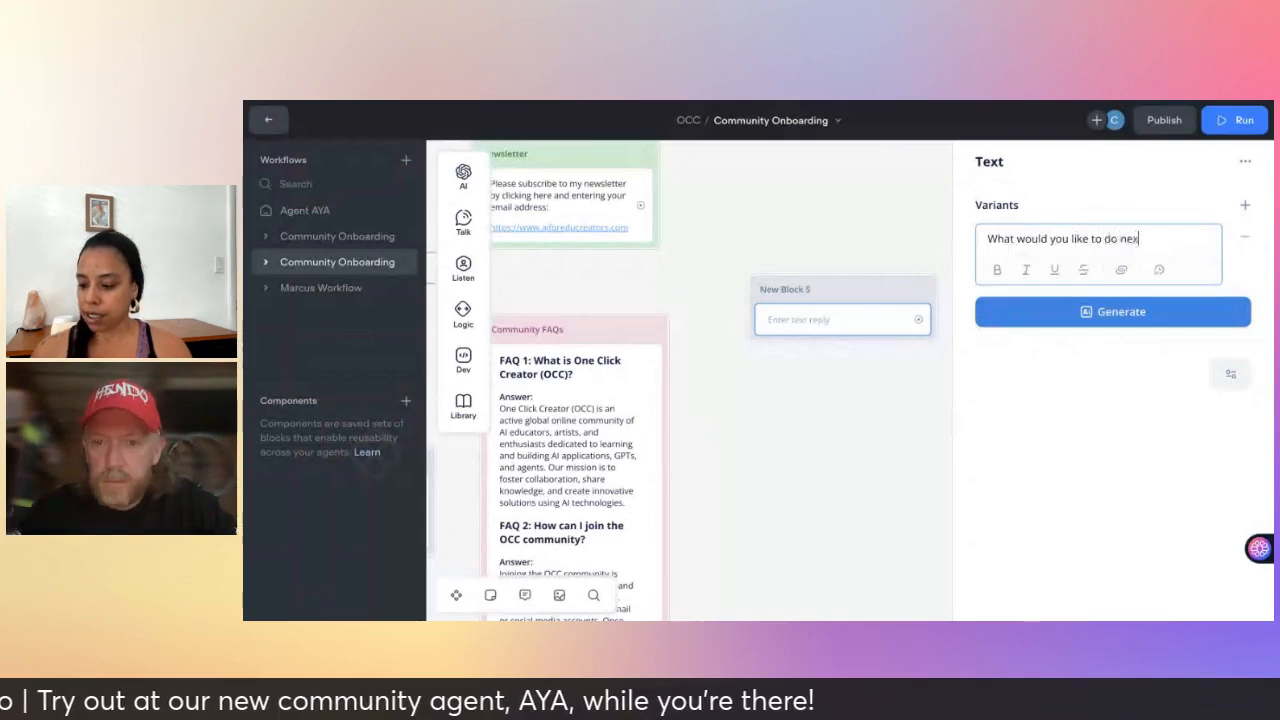
pyautogui.write(' next?')
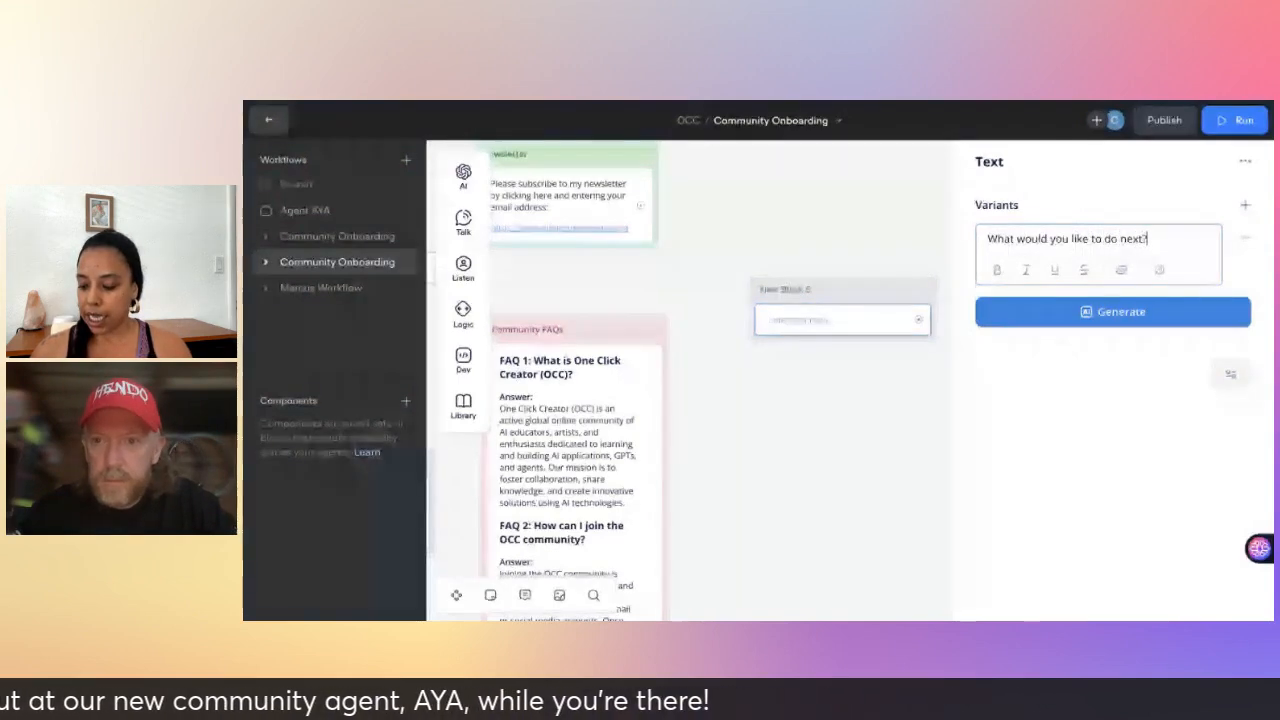
pyautogui.click(861, 458)
pyautogui.scroll(-1, 861, 458)
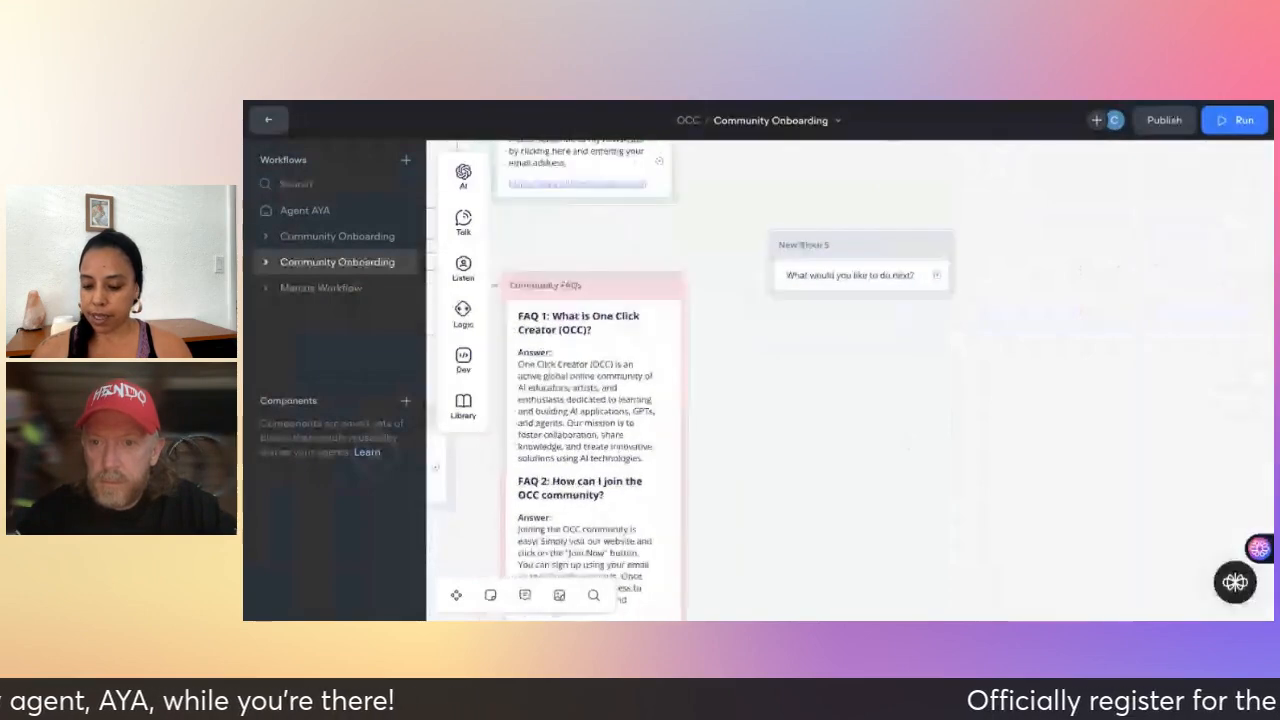
pyautogui.hscroll(-1, 668, 380)
# - Add Buttons to New Block 5 labelled 'Sign up to newsletter', 'FAQs' and 'Contact me'
pyautogui.moveTo(463, 265)
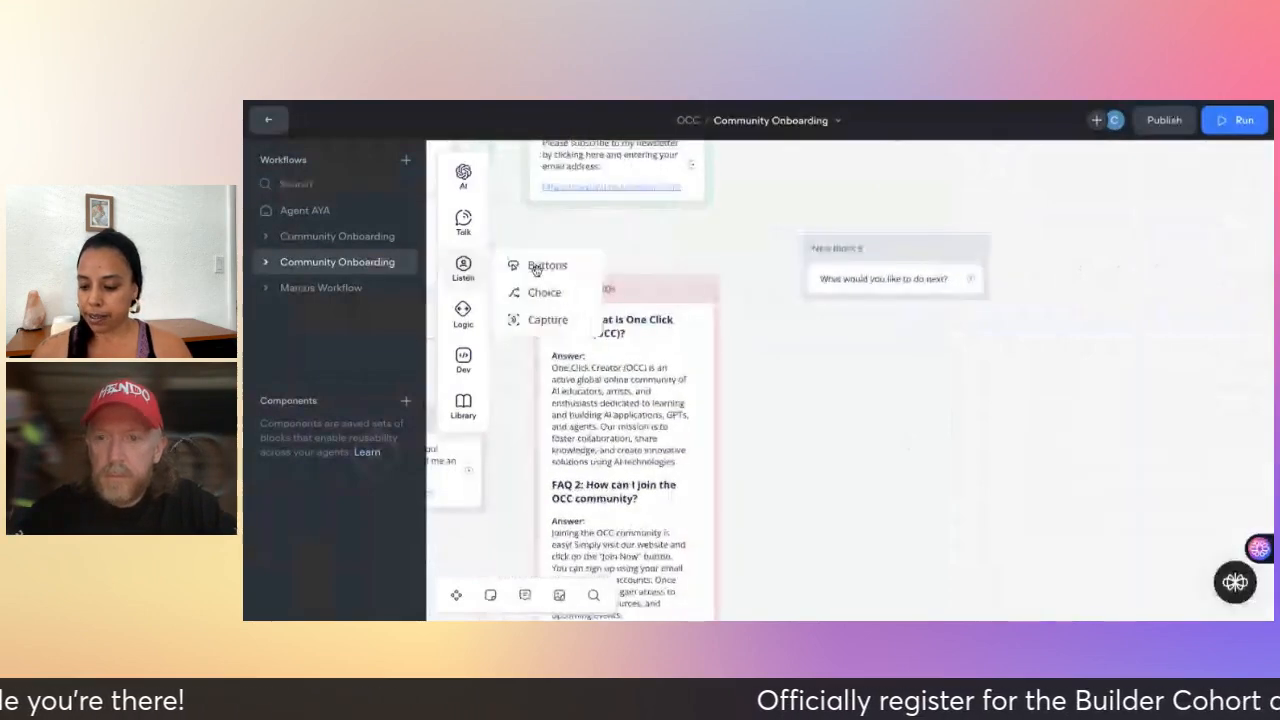
pyautogui.moveTo(535, 268); pyautogui.dragTo(810, 305)
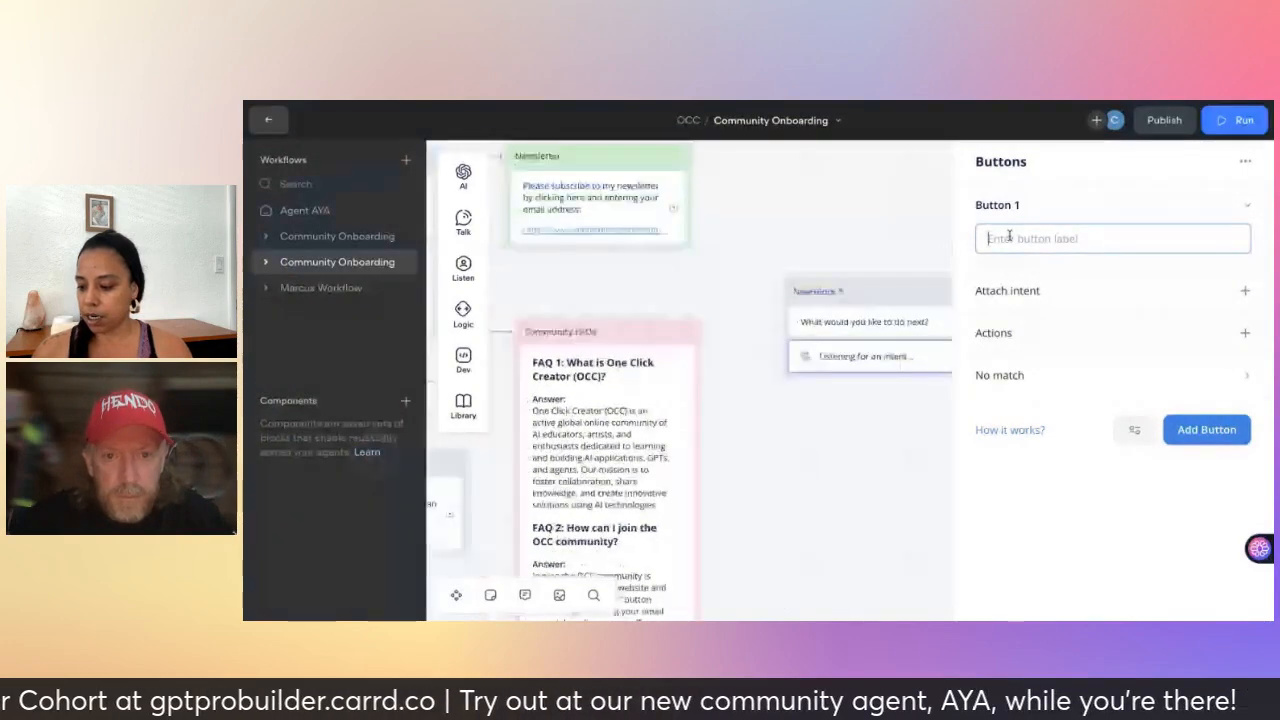
pyautogui.write('Sign up to newsletter')
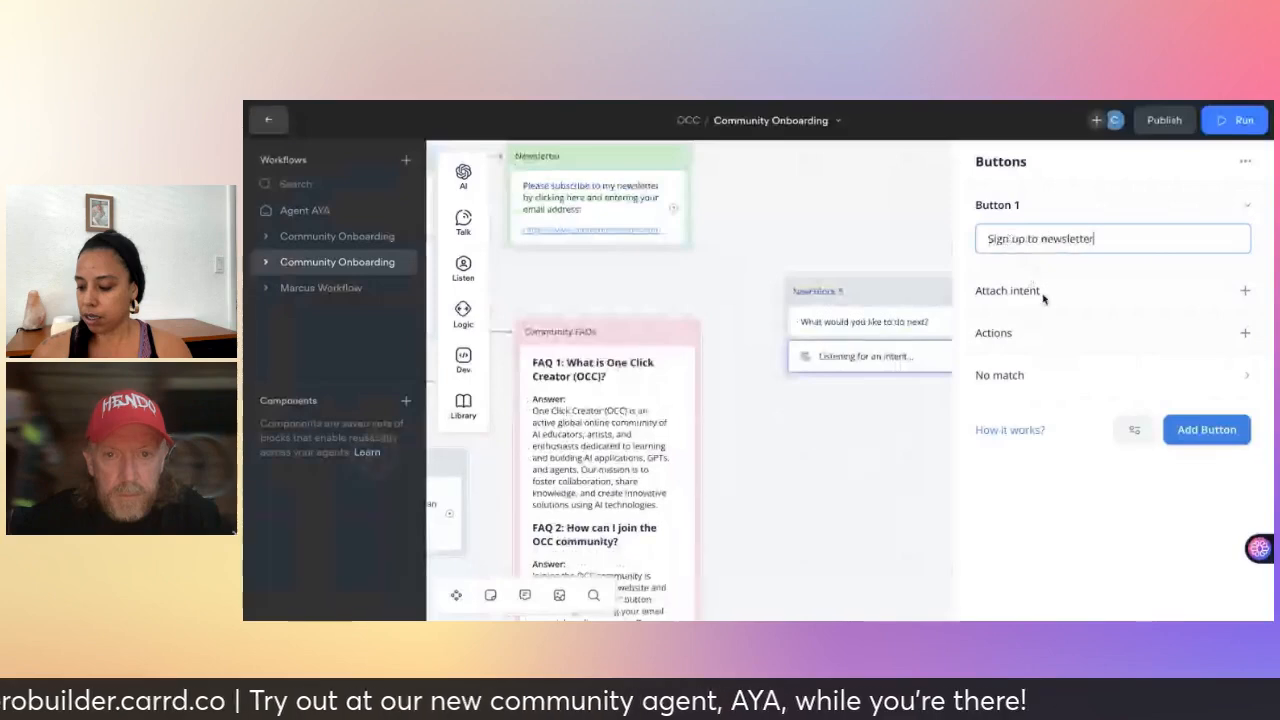
pyautogui.click(1206, 429)
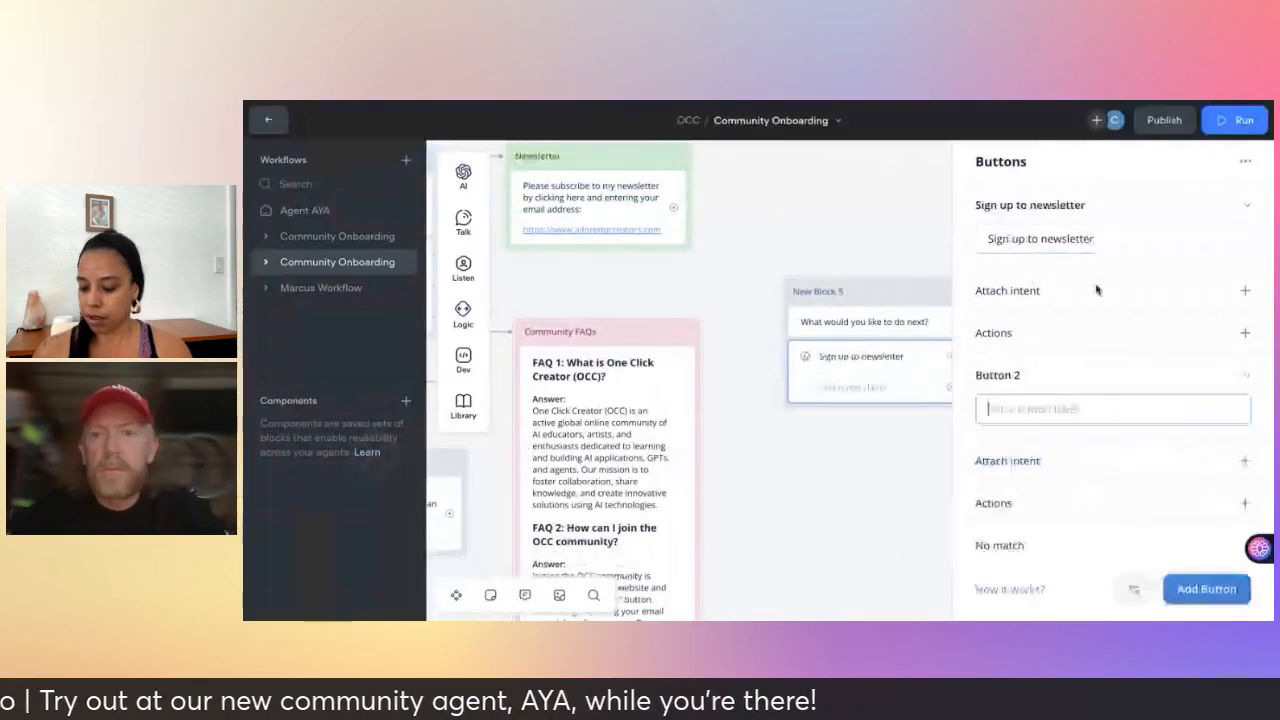
pyautogui.write('FAQ')
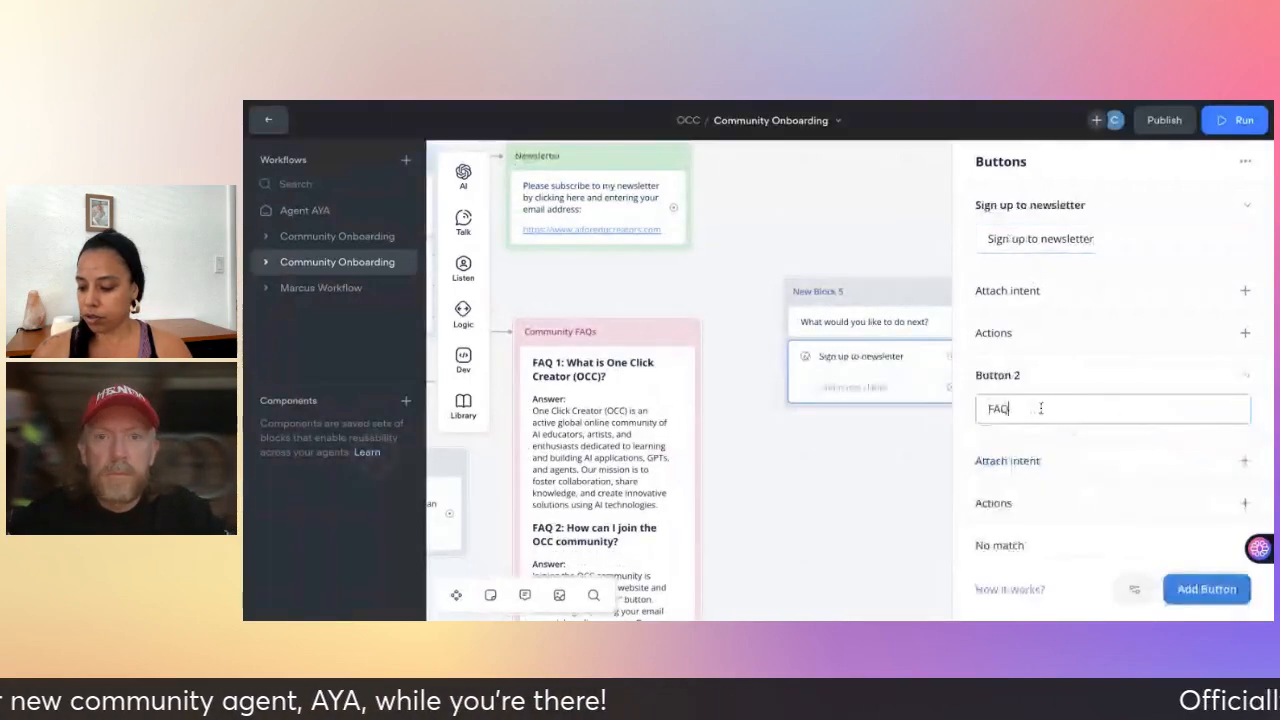
pyautogui.write('s')
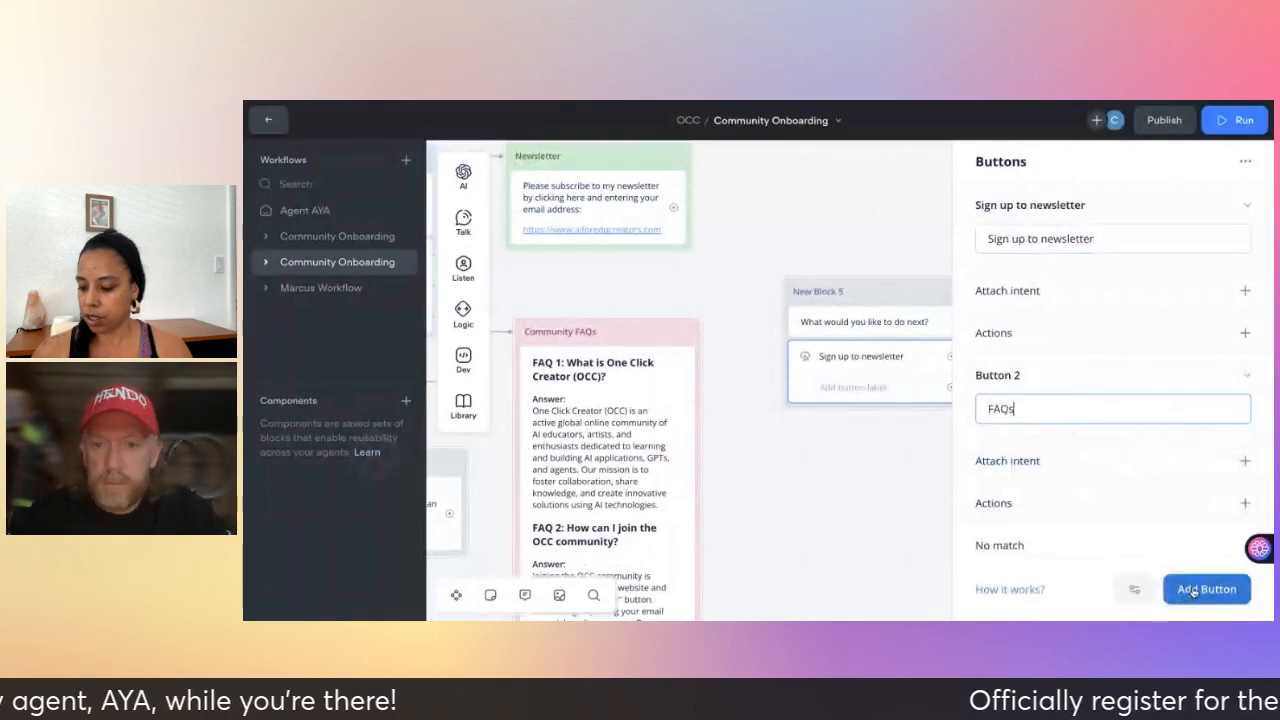
pyautogui.click(1206, 589)
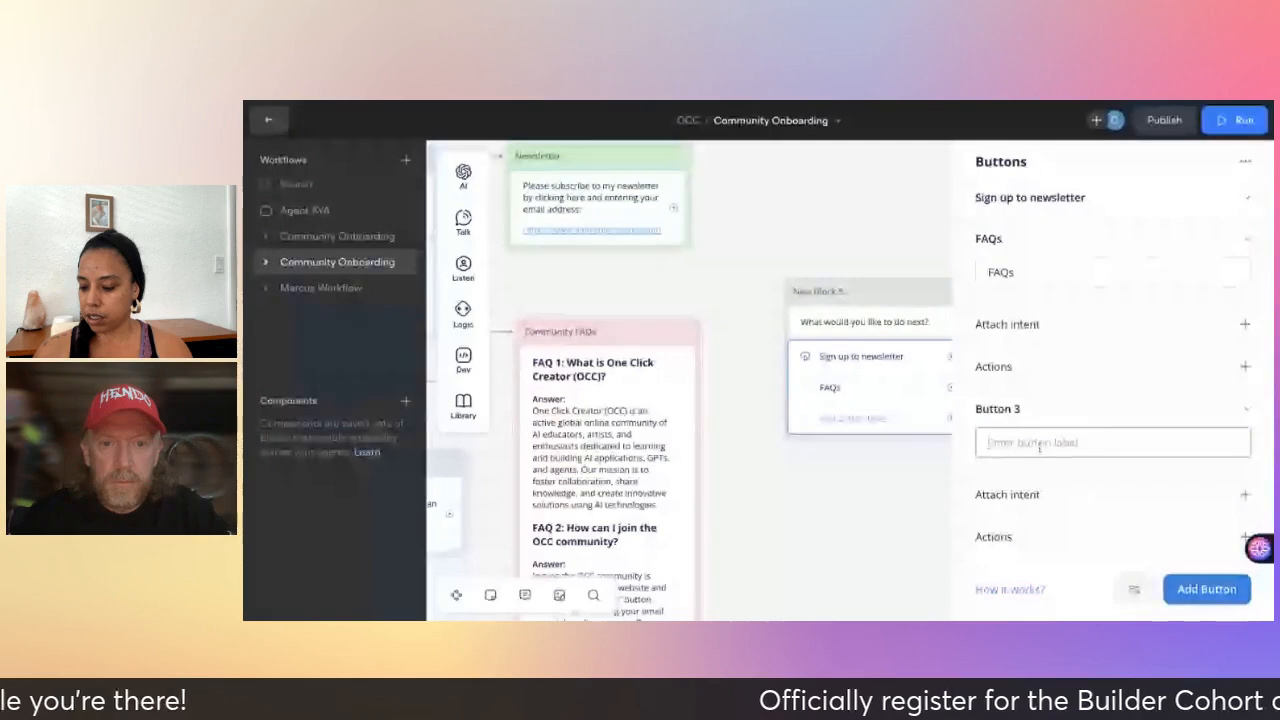
pyautogui.write('Contact me')
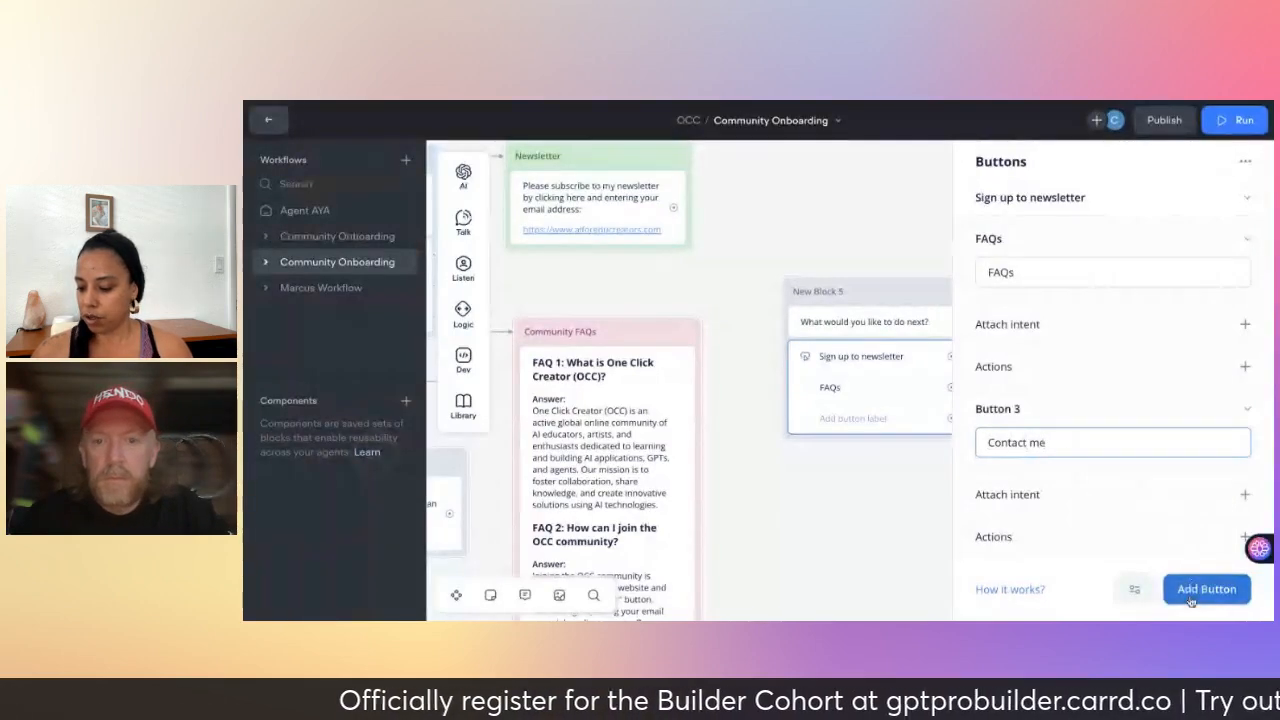
pyautogui.click(845, 493)
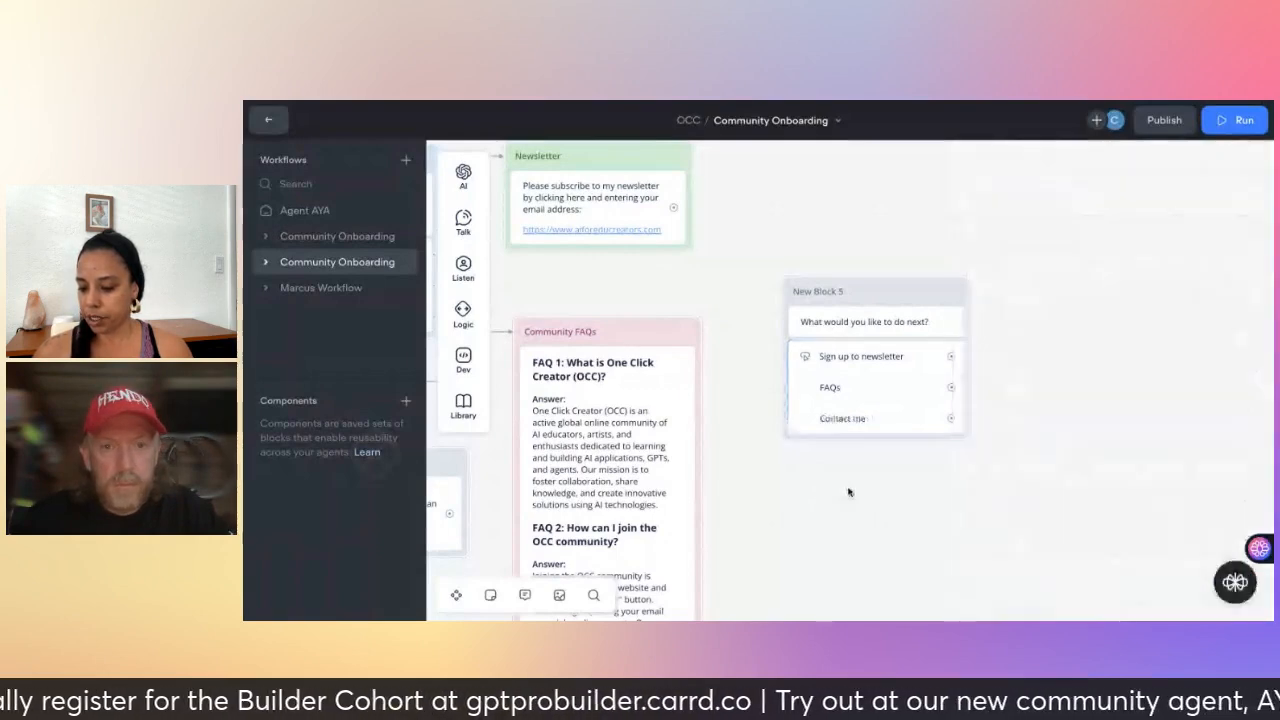
pyautogui.hscroll(-2, 849, 492)
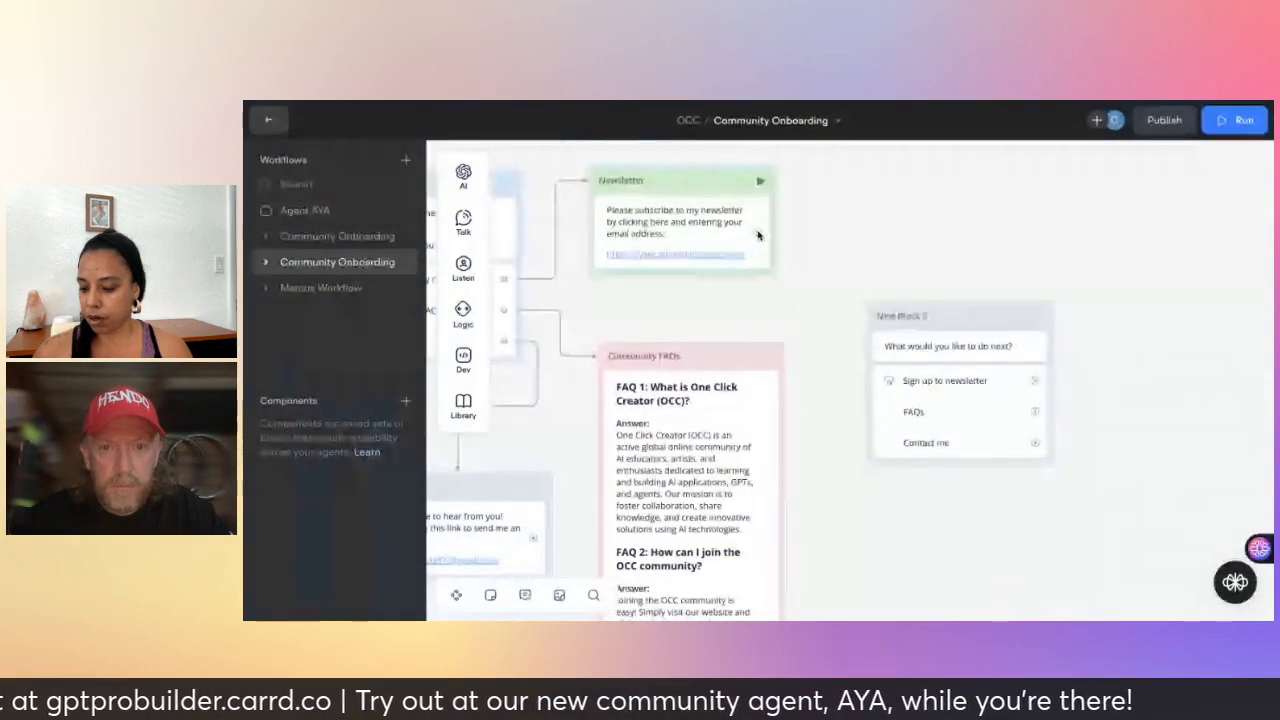
# - Link the Newsletter block onward to New Block 5
pyautogui.moveTo(873, 321); pyautogui.dragTo(894, 329)
pyautogui.click(893, 338)
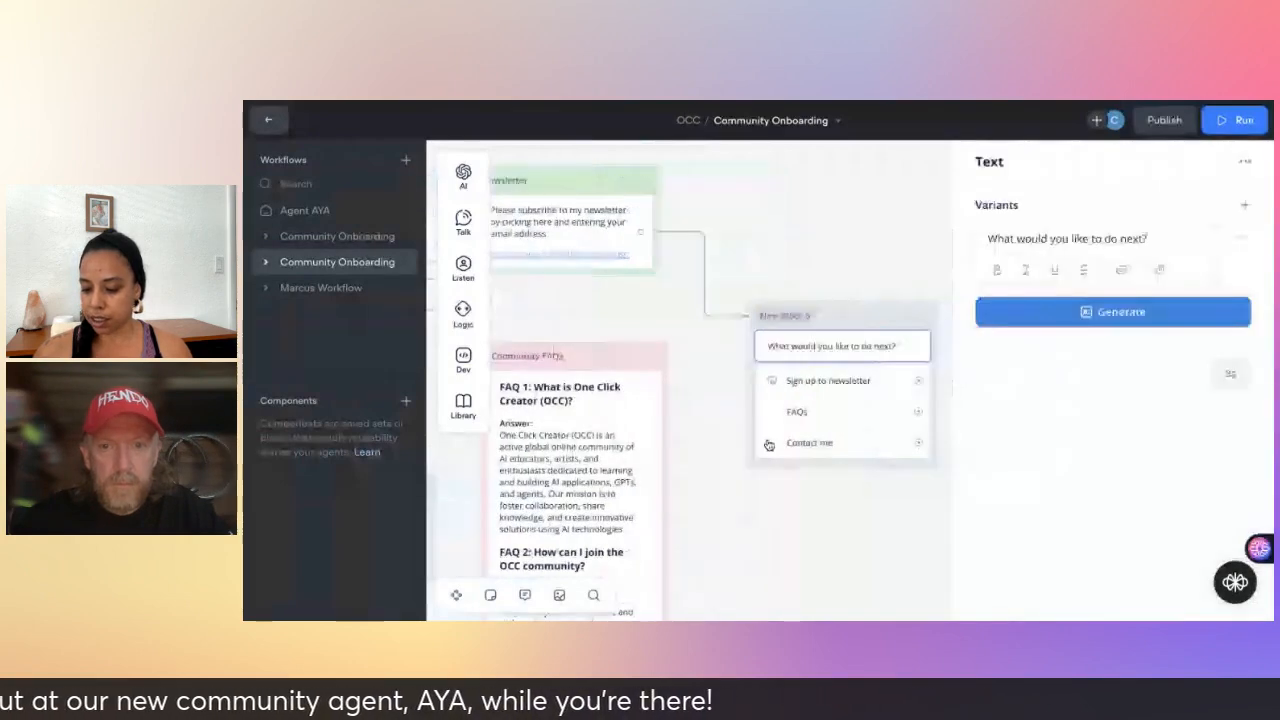
pyautogui.scroll(-1, 657, 394)
pyautogui.scroll(-3, 659, 393)
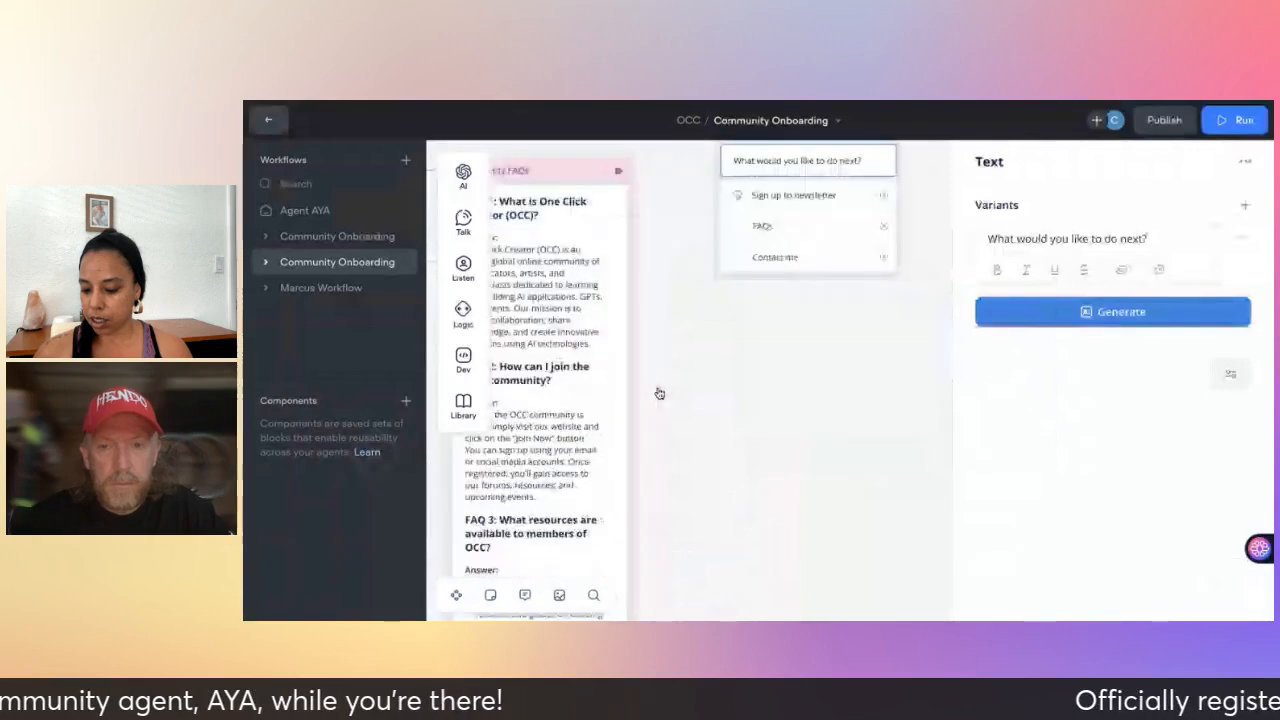
pyautogui.scroll(-3, 659, 393)
pyautogui.scroll(-5, 548, 380)
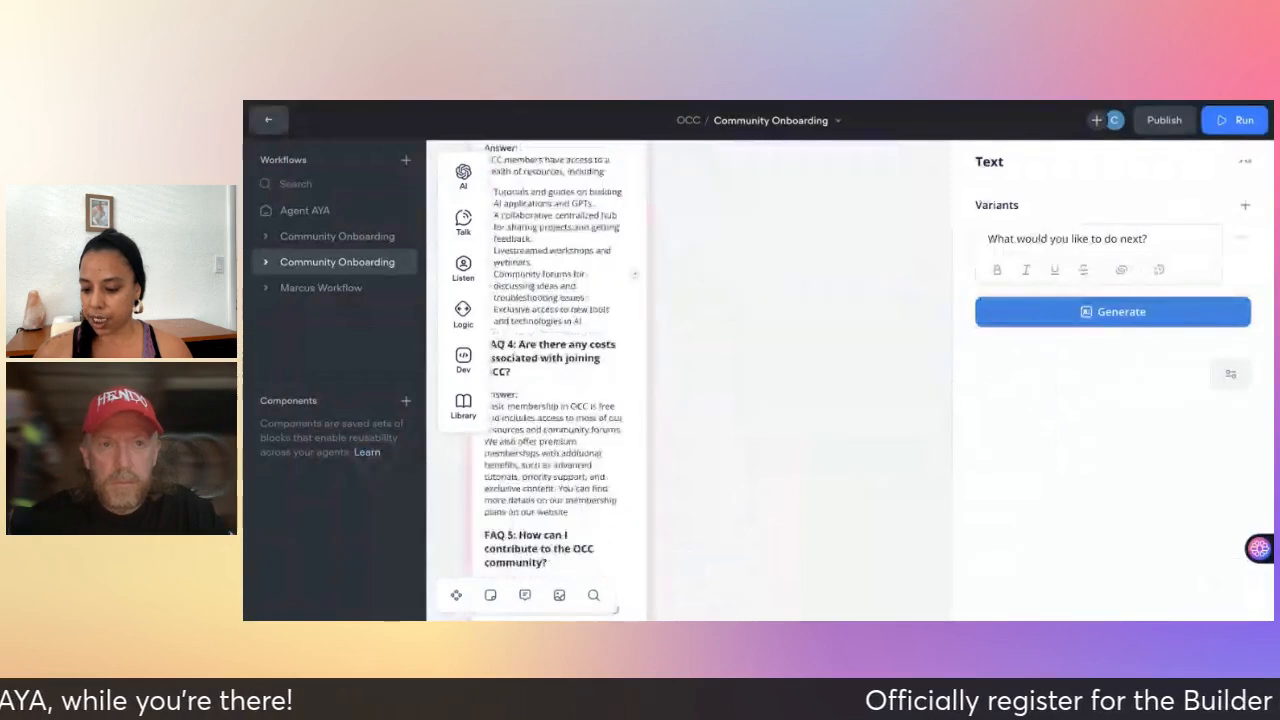
pyautogui.scroll(1, 627, 376)
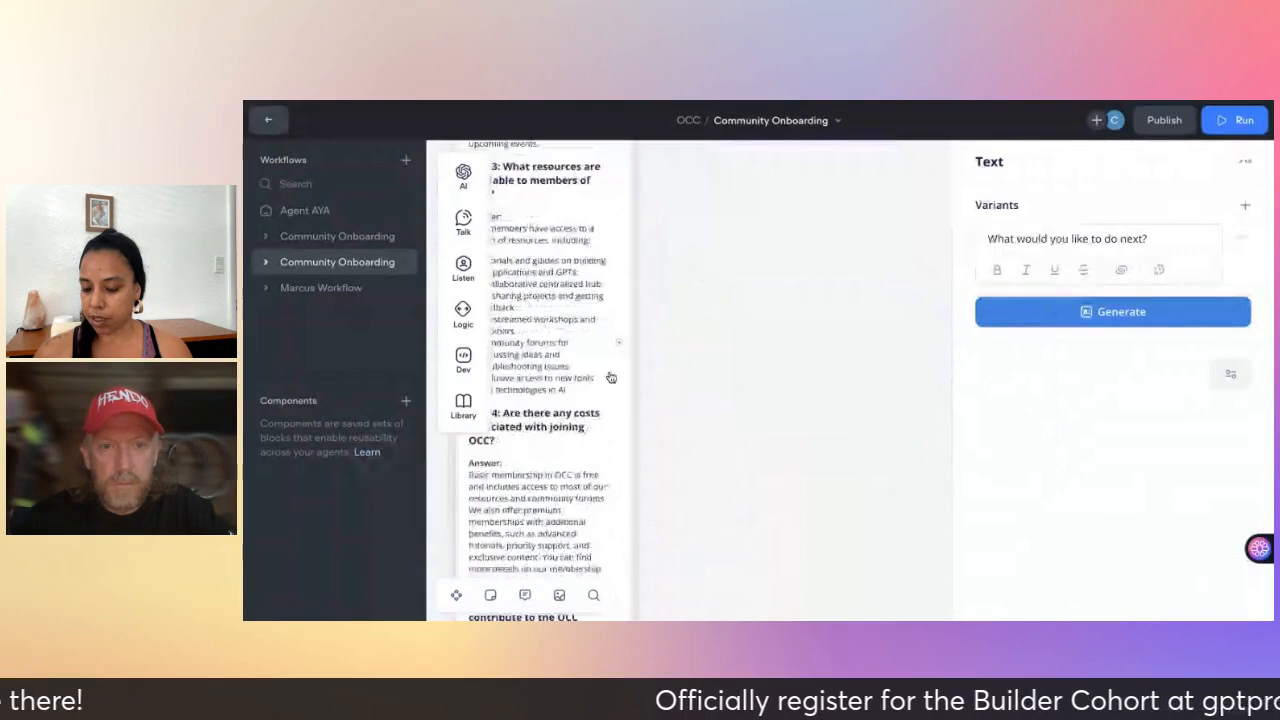
pyautogui.hscroll(1, 627, 376)
# - Connect the Community FAQs block onward to New Block 5
pyautogui.moveTo(619, 342); pyautogui.dragTo(780, 430)
pyautogui.scroll(3, 786, 404)
pyautogui.scroll(3, 779, 430)
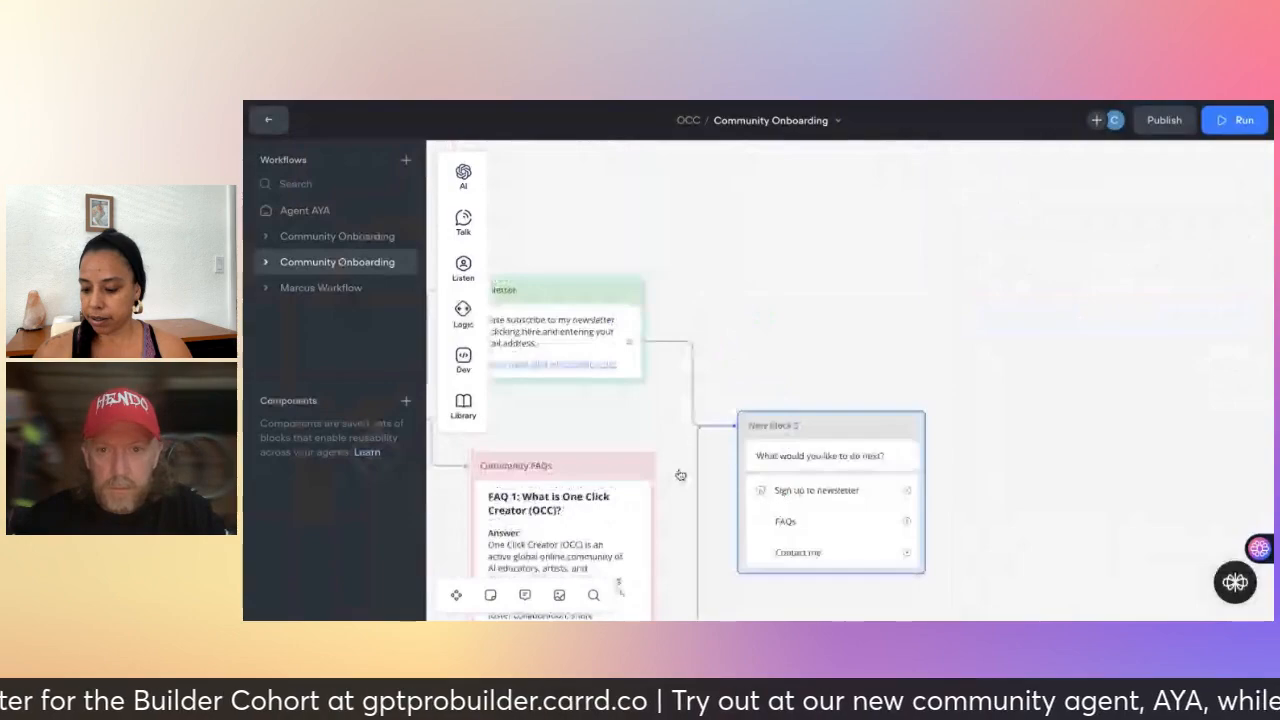
pyautogui.scroll(-4, 680, 475)
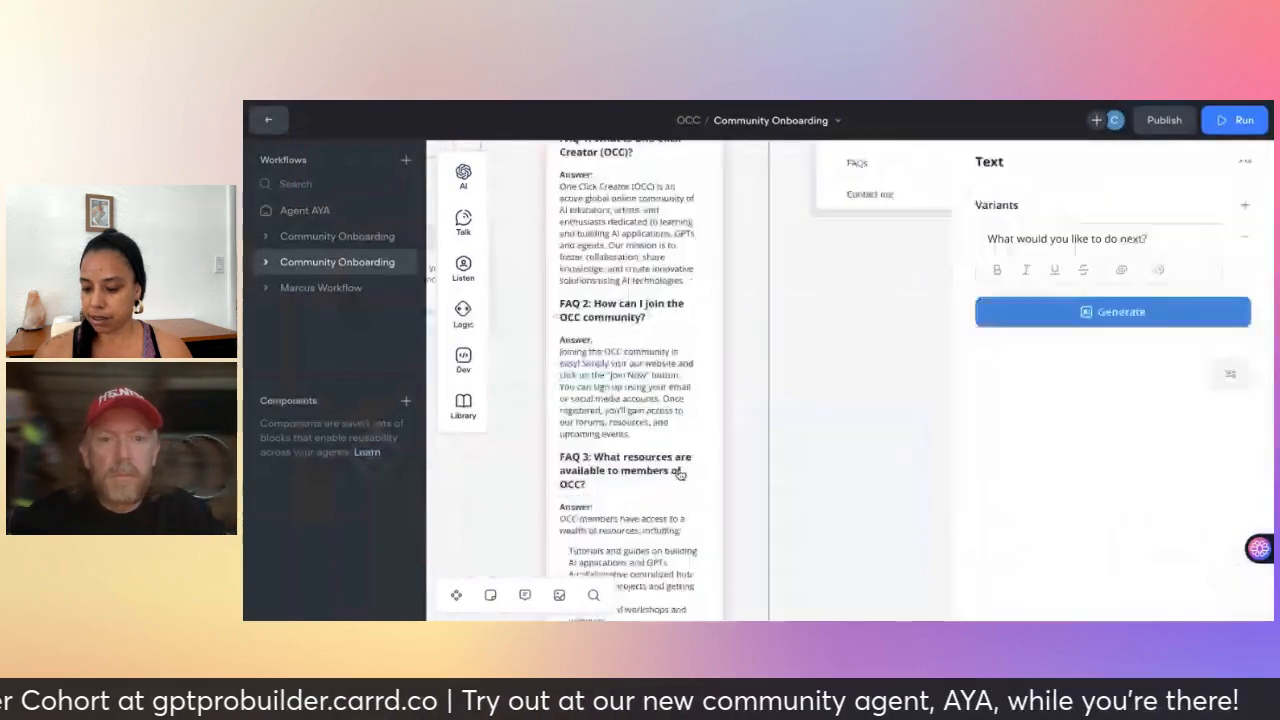
pyautogui.scroll(-3, 680, 475)
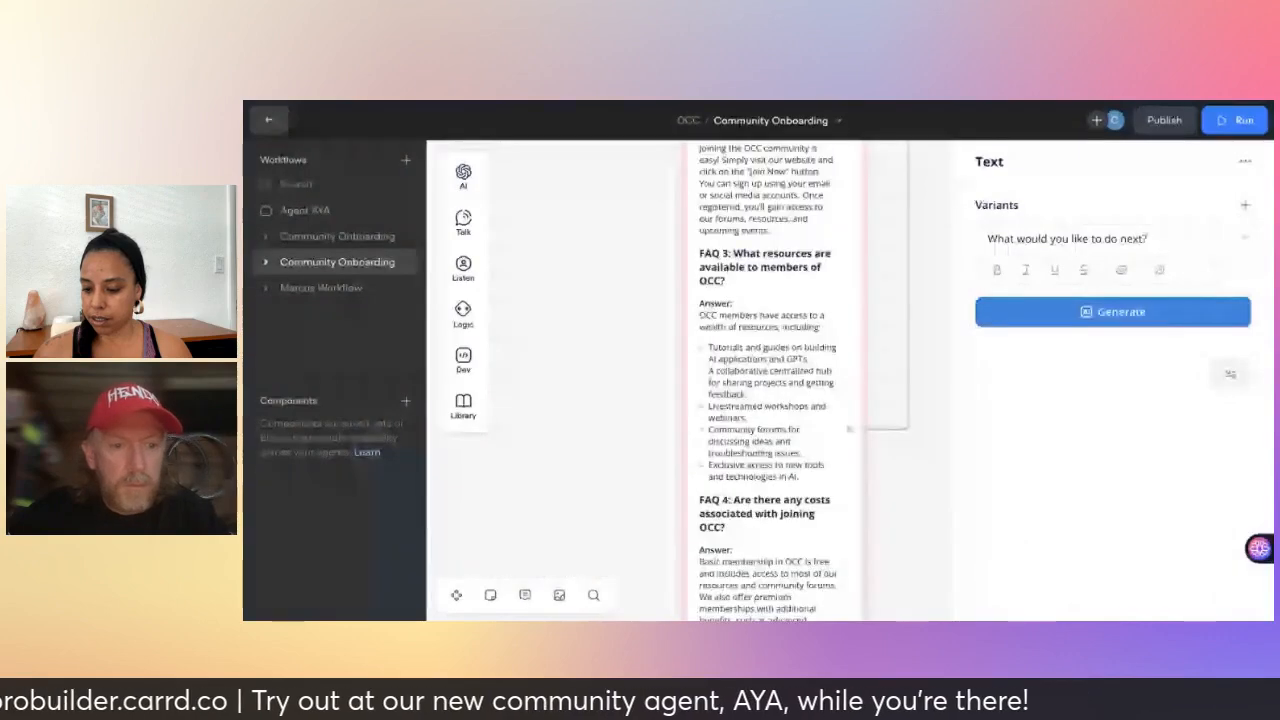
pyautogui.hscroll(-2, 680, 475)
pyautogui.scroll(3, 680, 475)
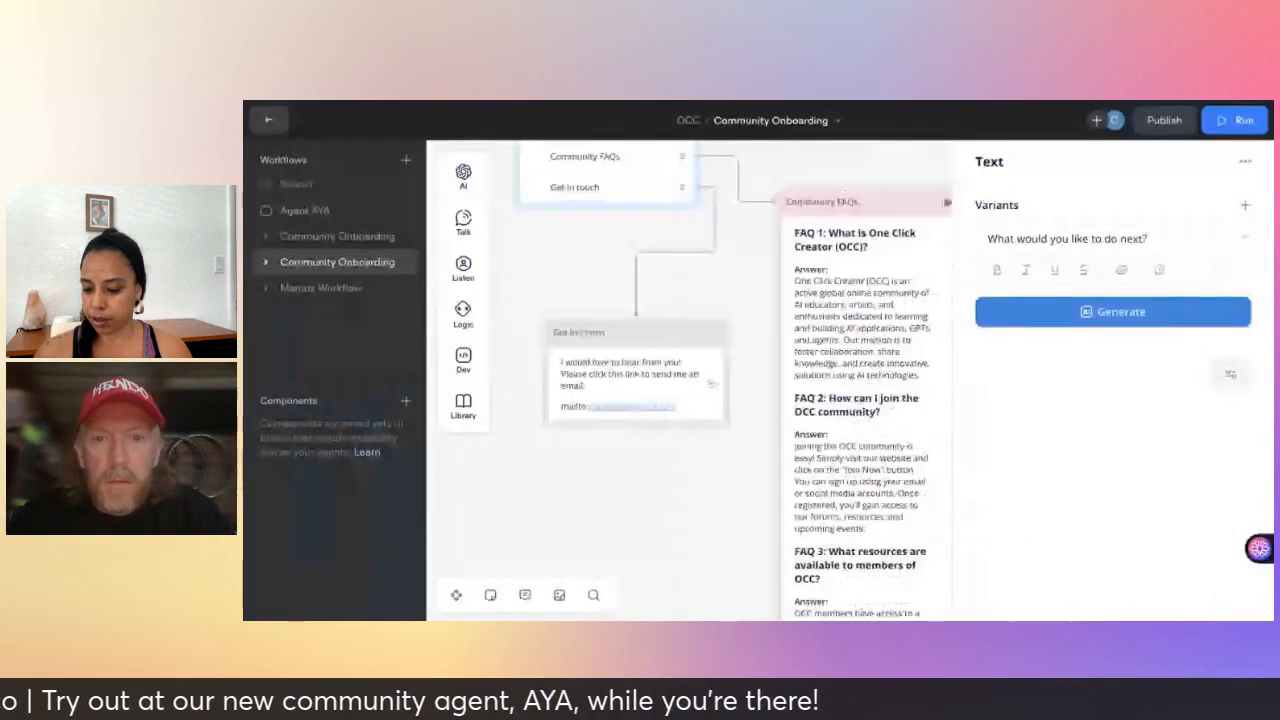
pyautogui.hscroll(1, 820, 420)
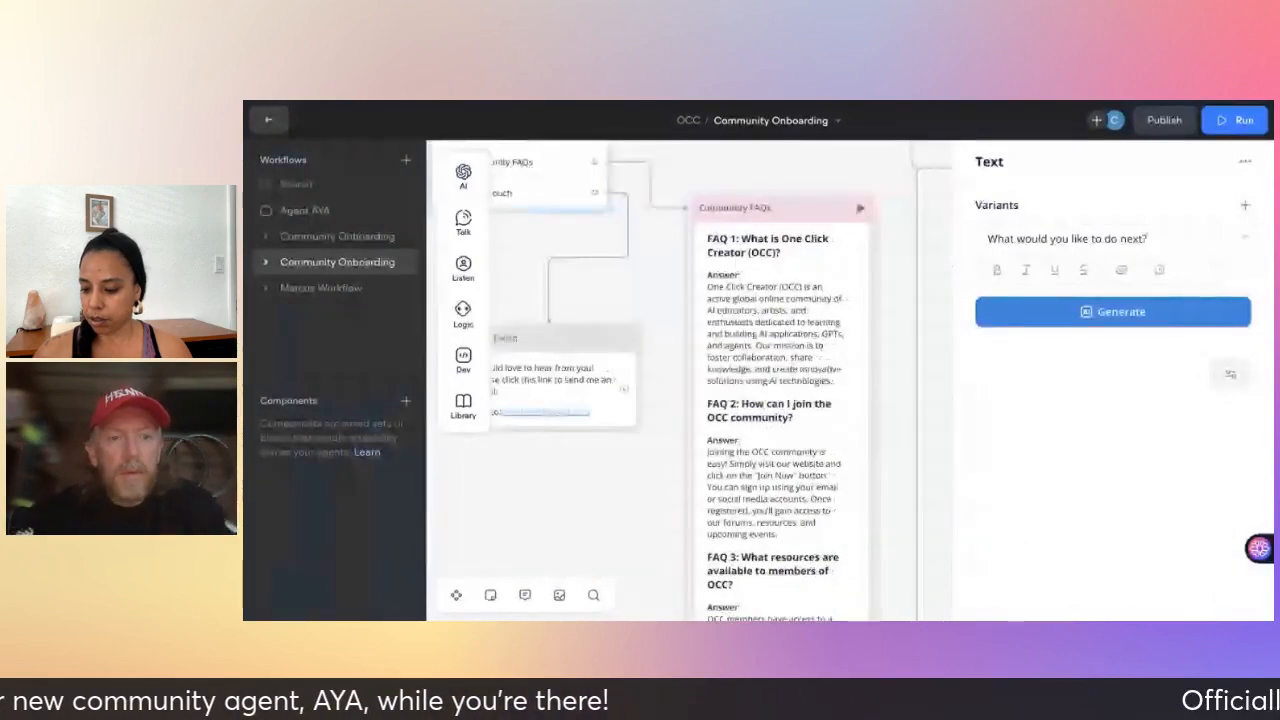
pyautogui.hscroll(1, 700, 410)
# - Connect the Get in Touch path to New Block 5, then pan back to the Start node
pyautogui.moveTo(580, 400); pyautogui.dragTo(943, 173)
pyautogui.click(960, 202)
pyautogui.hscroll(2, 884, 394)
pyautogui.scroll(1, 884, 394)
pyautogui.hscroll(-1, 884, 394)
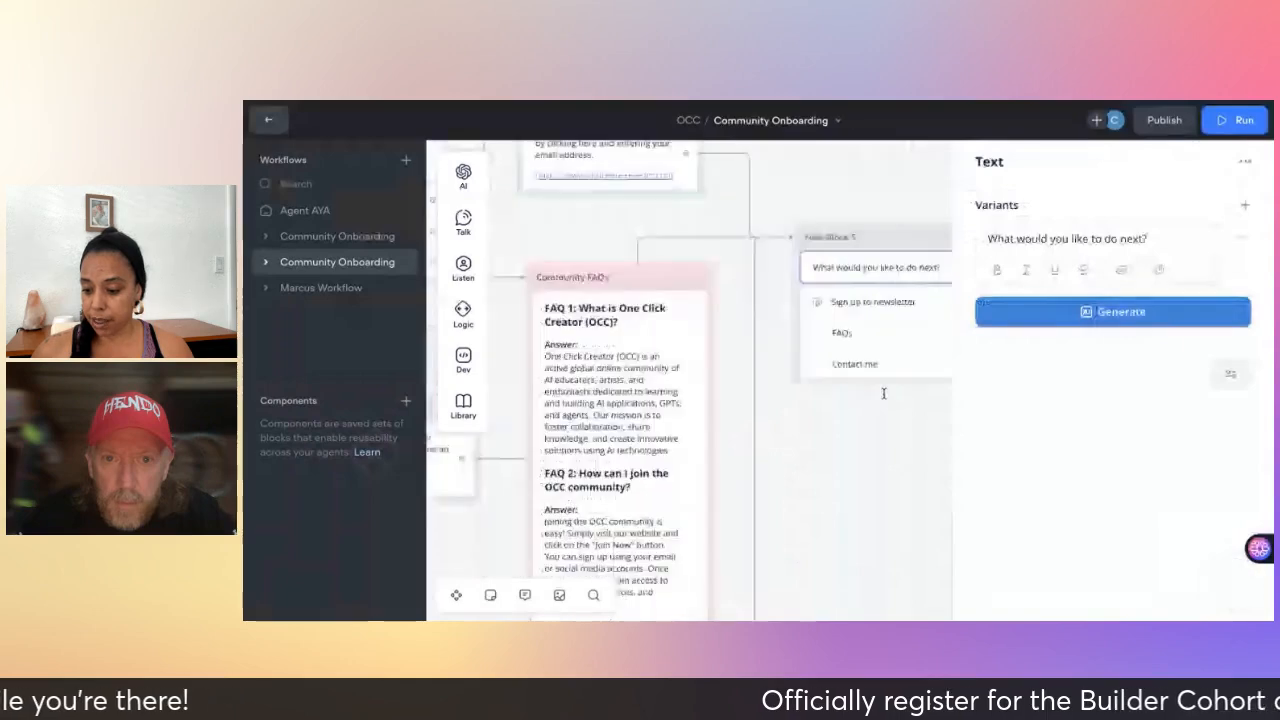
pyautogui.hscroll(-2, 884, 394)
pyautogui.scroll(1, 884, 394)
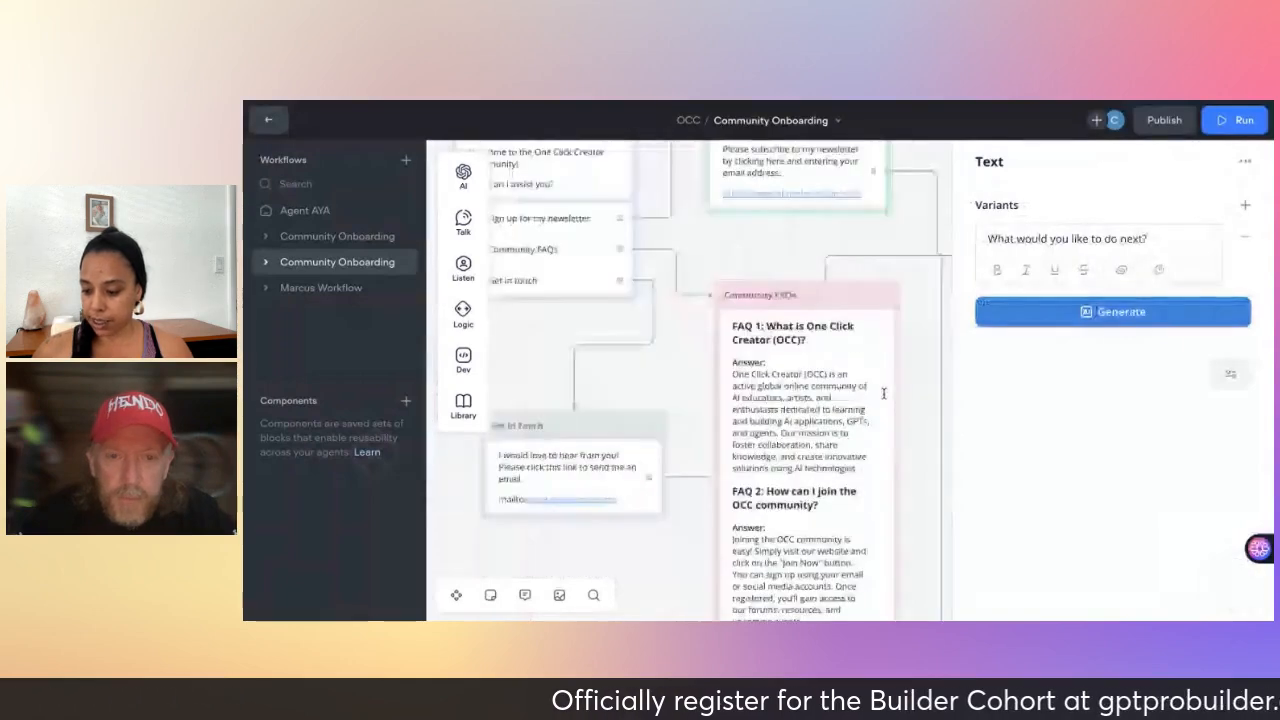
pyautogui.hscroll(-1, 884, 394)
pyautogui.scroll(-1, 884, 394)
pyautogui.scroll(-1, 637, 540)
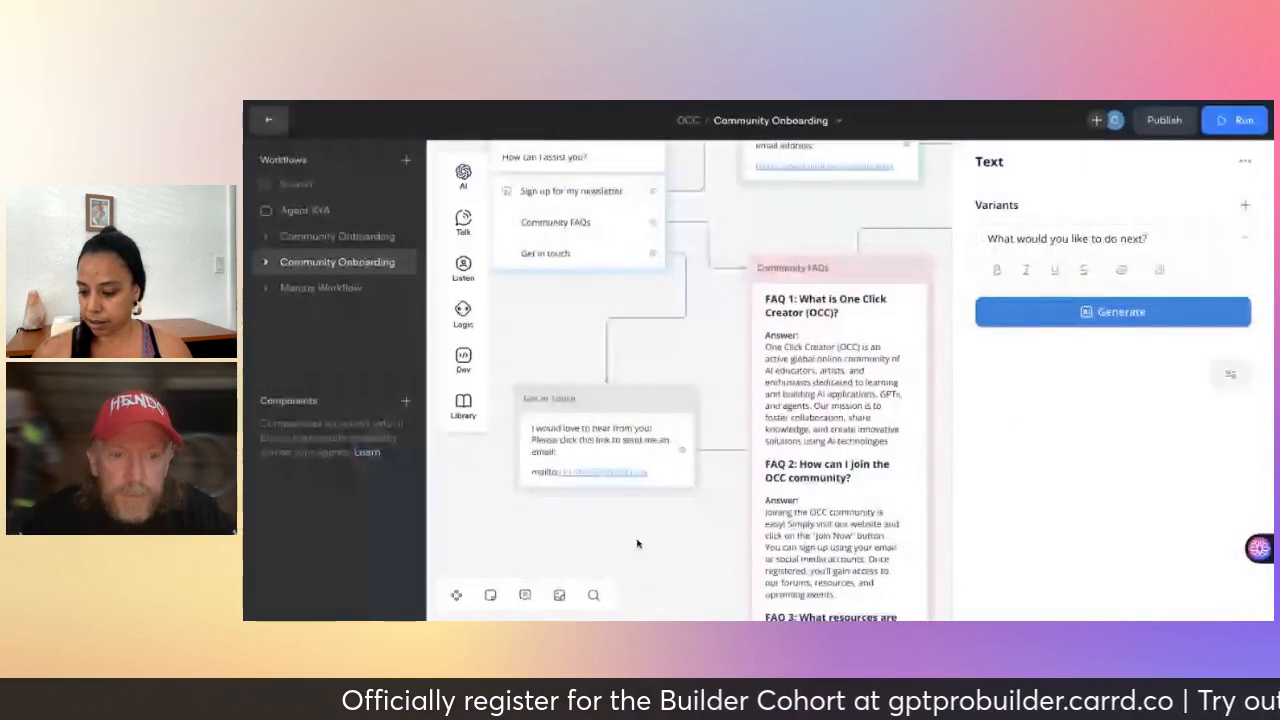
pyautogui.click(637, 540)
pyautogui.hscroll(-1, 637, 540)
pyautogui.scroll(1, 637, 540)
pyautogui.scroll(1, 637, 540)
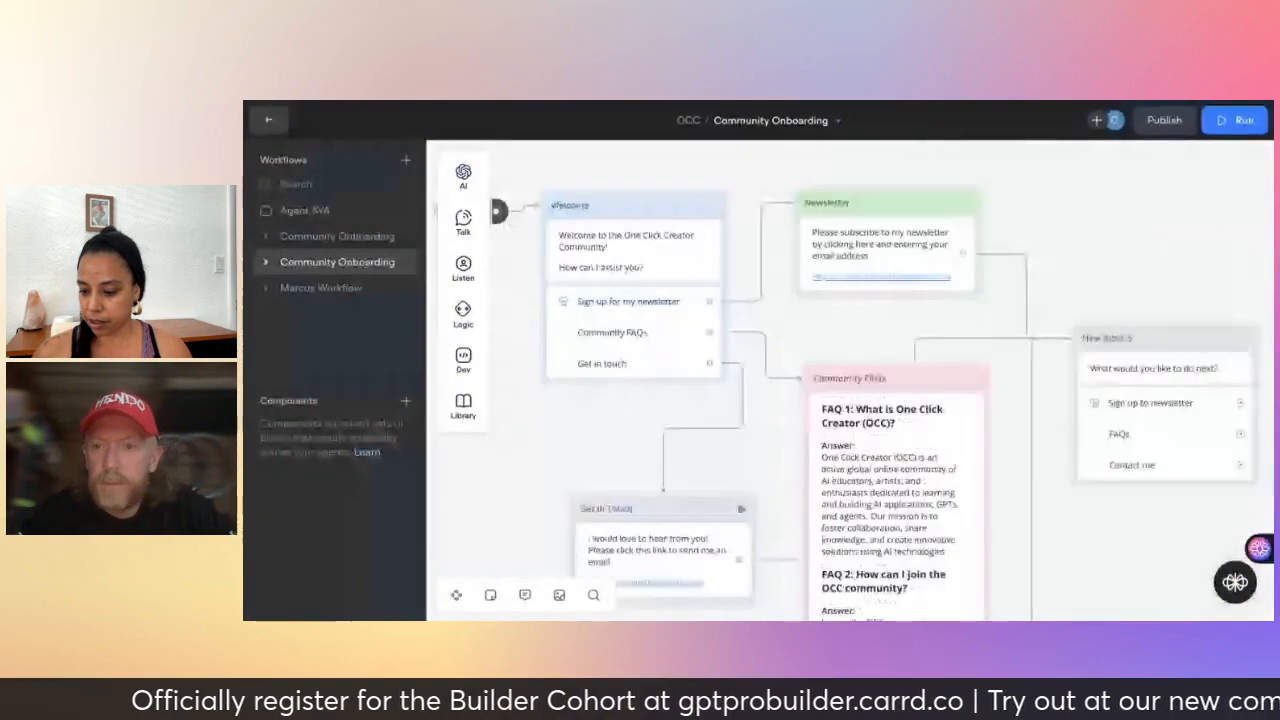
pyautogui.hscroll(1, 637, 540)
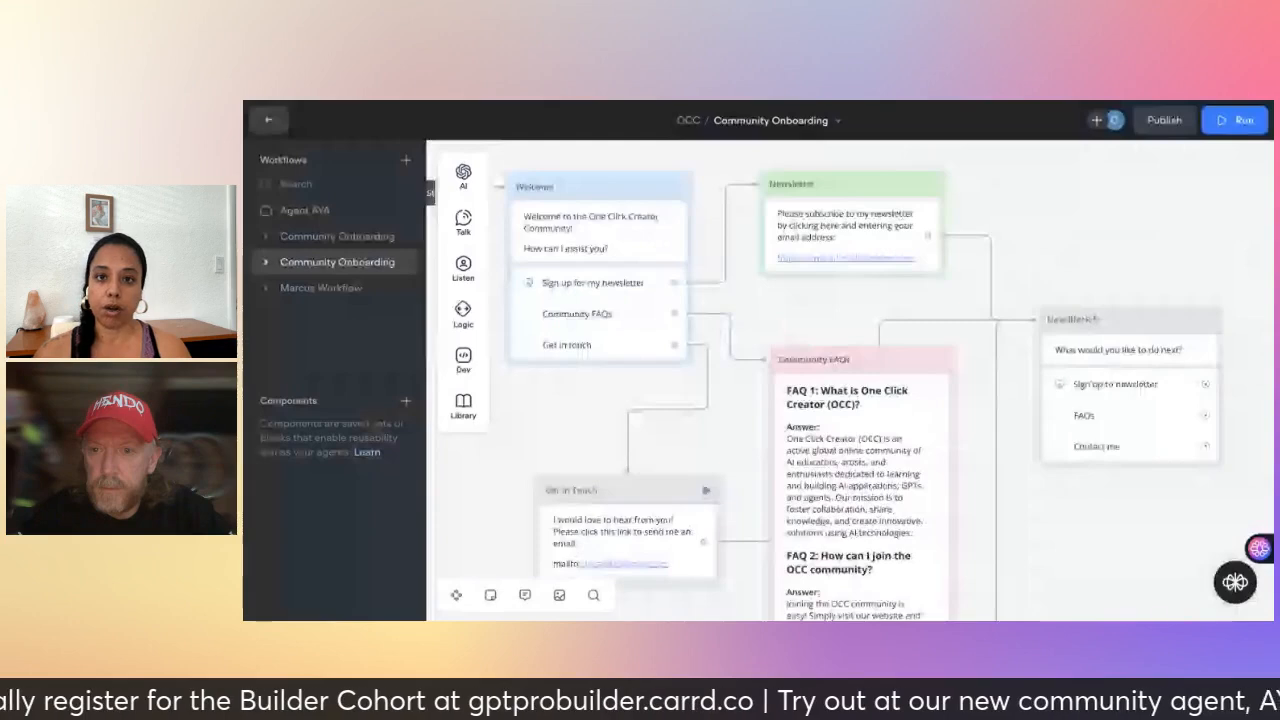
pyautogui.hscroll(-2, 637, 540)
pyautogui.scroll(1, 637, 540)
pyautogui.hscroll(-1, 637, 540)
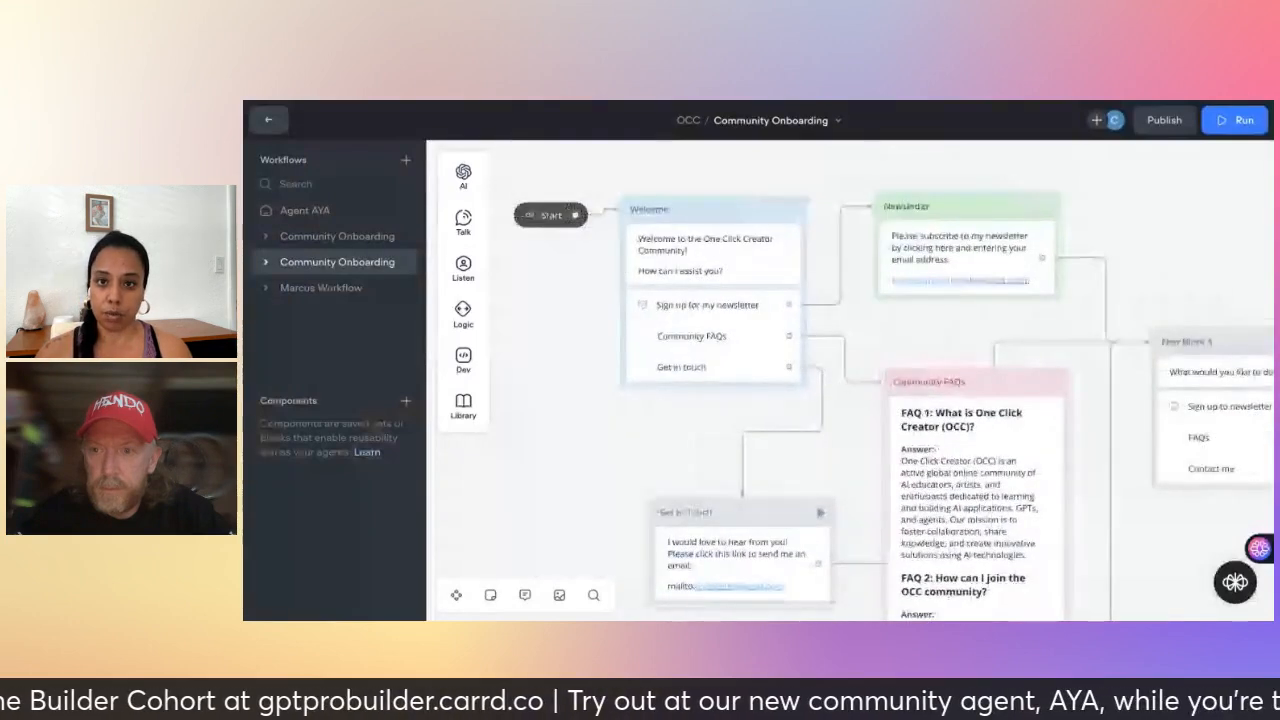
pyautogui.scroll(-1, 637, 540)
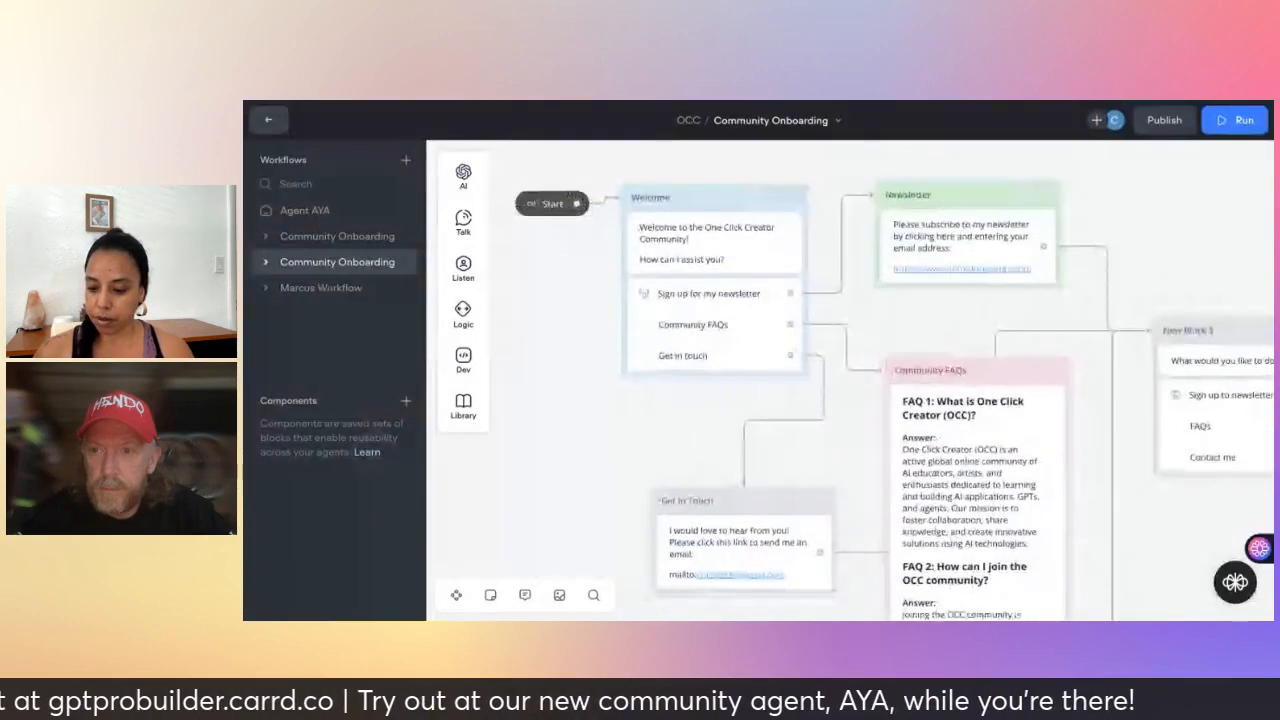
# - Test the flow with newsletter sign-up then FAQs, see 'Path not connected', and exit the test
pyautogui.click(531, 204)
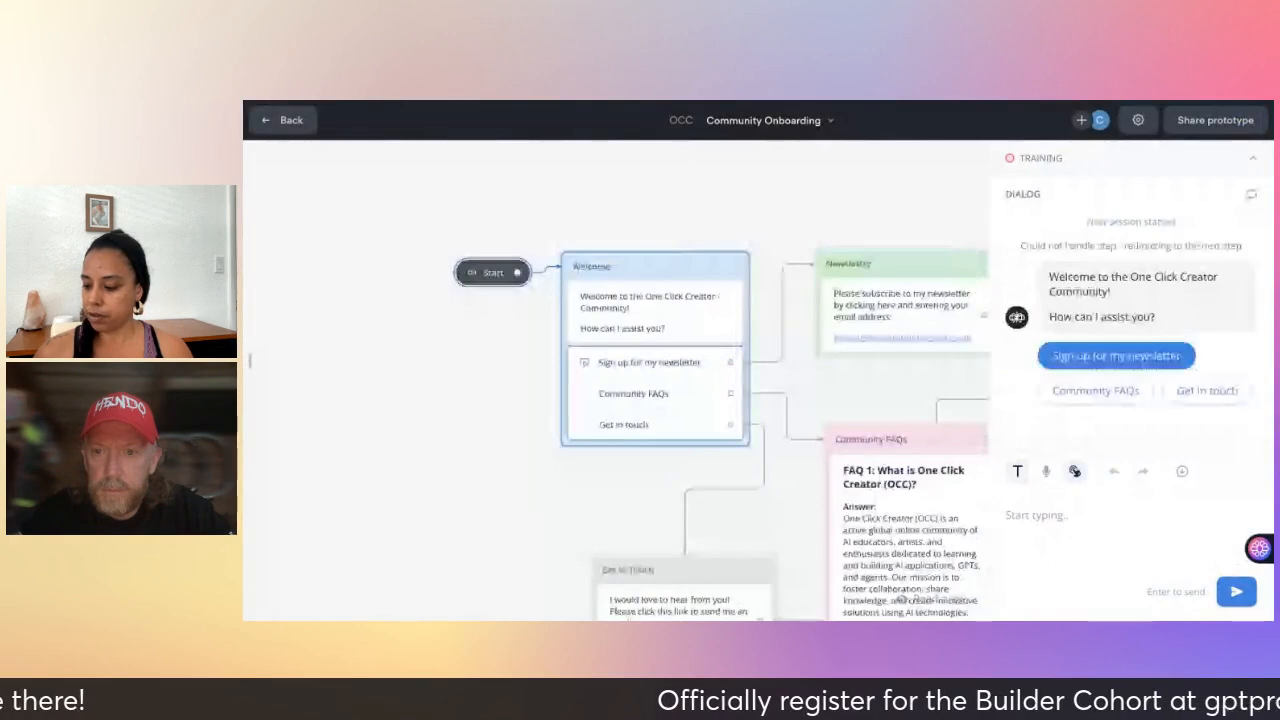
pyautogui.click(1100, 357)
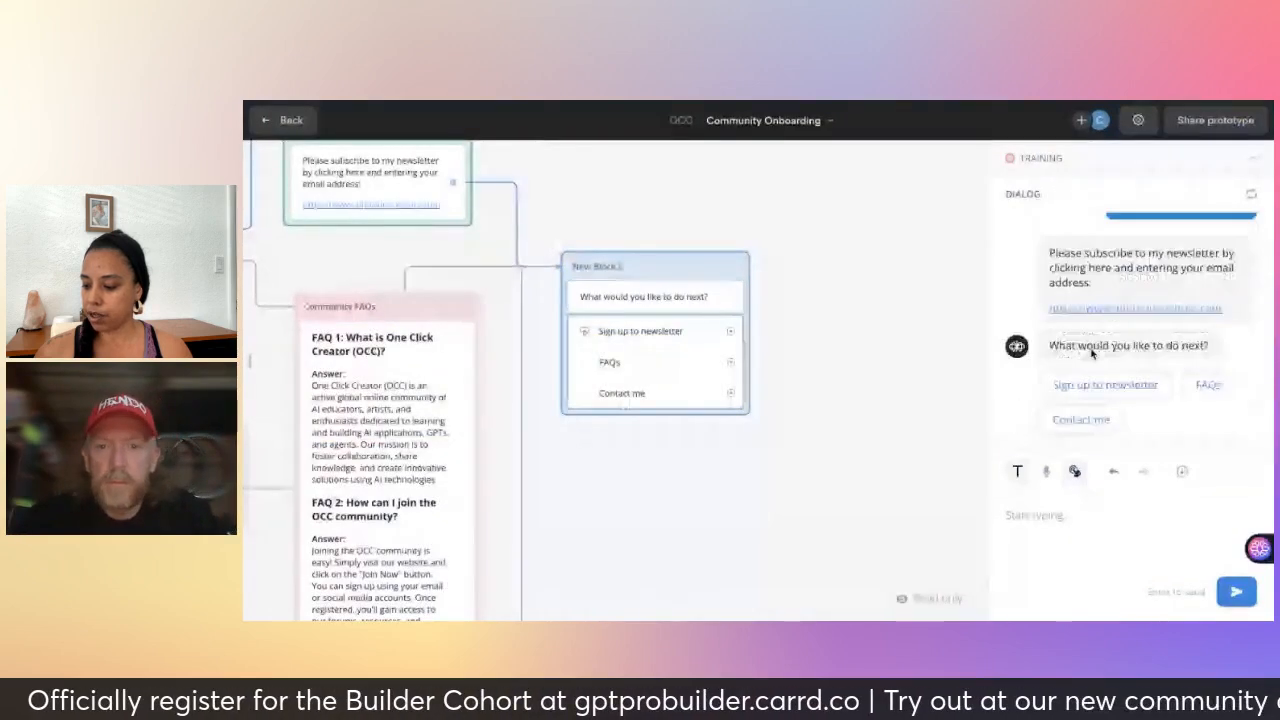
pyautogui.click(1210, 391)
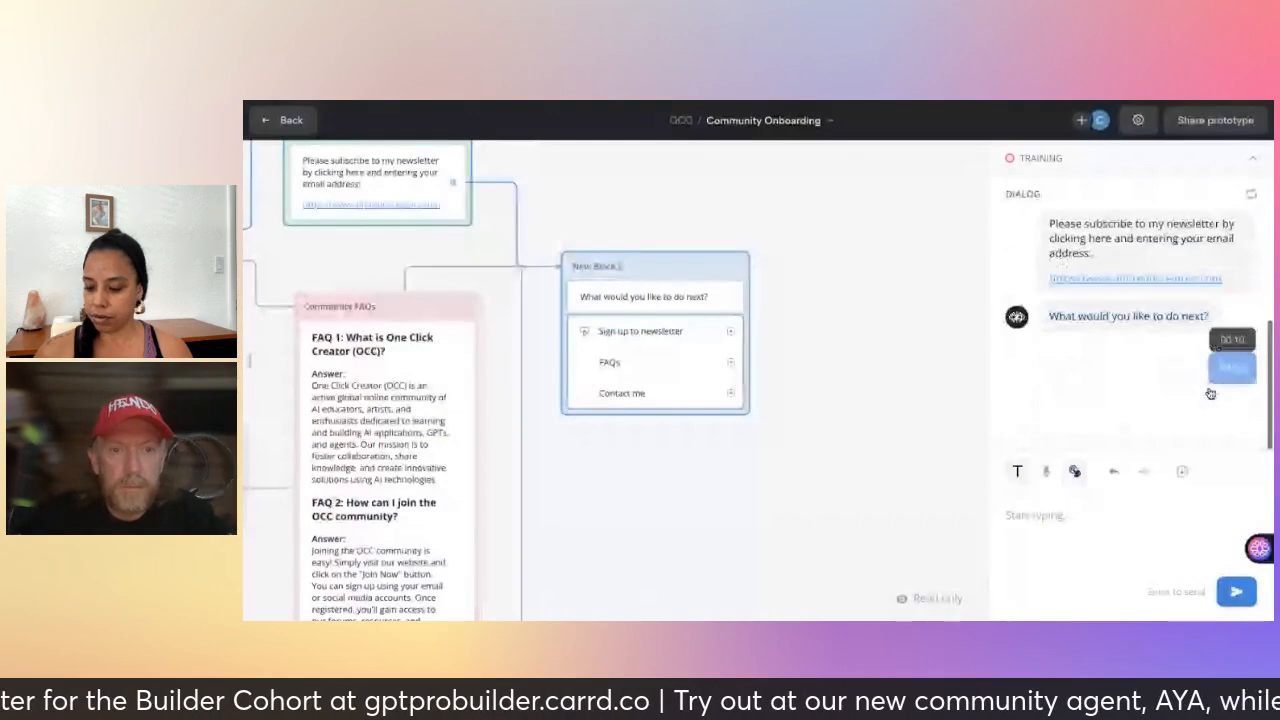
pyautogui.moveTo(708, 404); pyautogui.dragTo(734, 423)
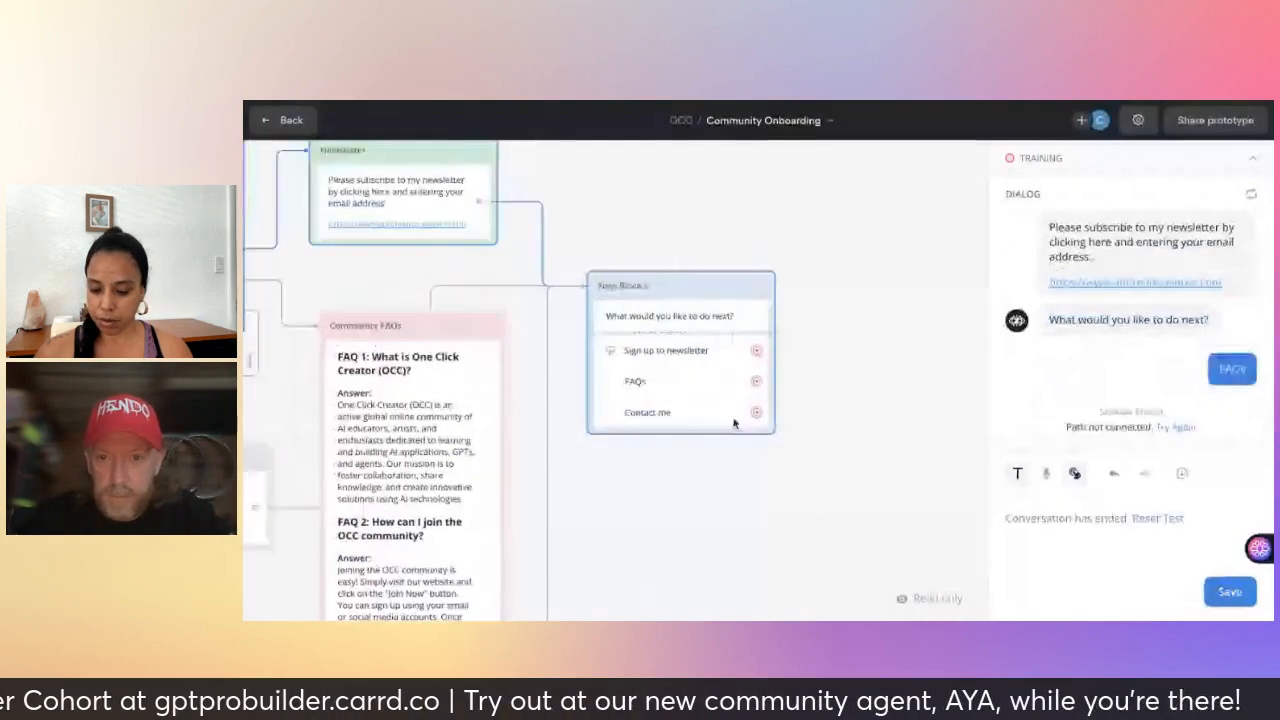
pyautogui.scroll(-2, 734, 423)
pyautogui.hscroll(-1, 734, 423)
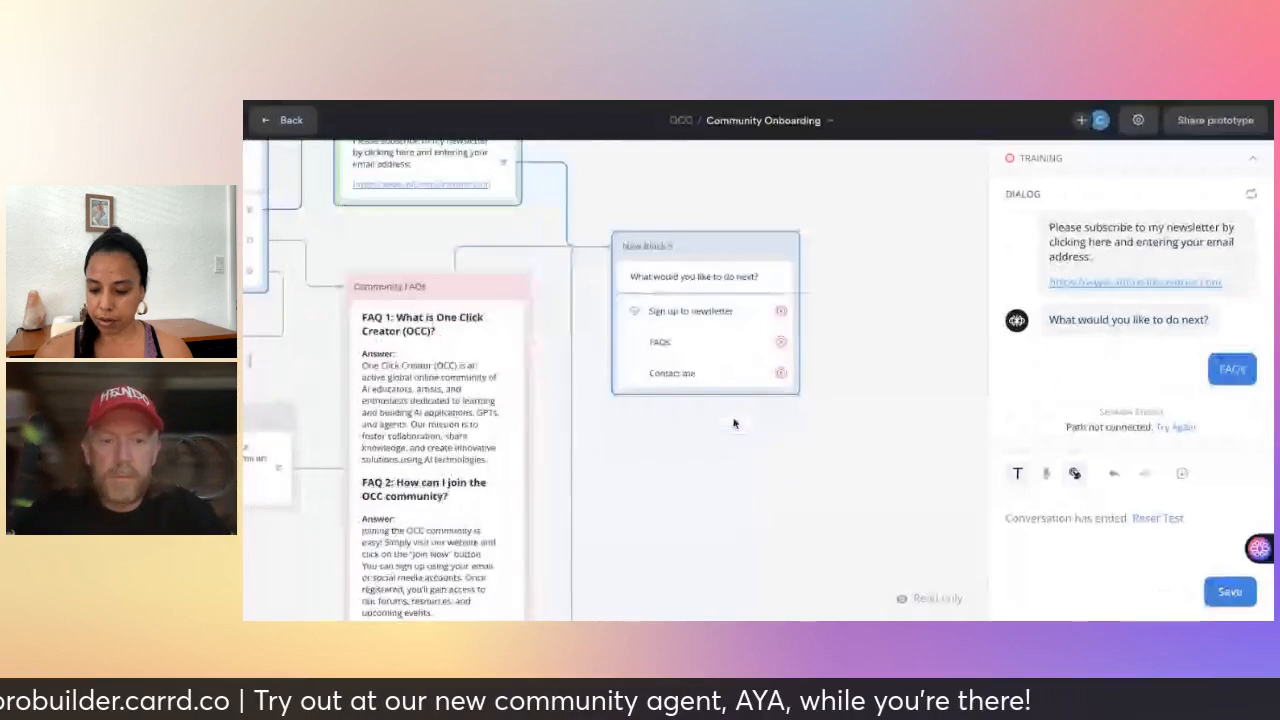
pyautogui.scroll(-3, 734, 423)
pyautogui.scroll(-7, 734, 423)
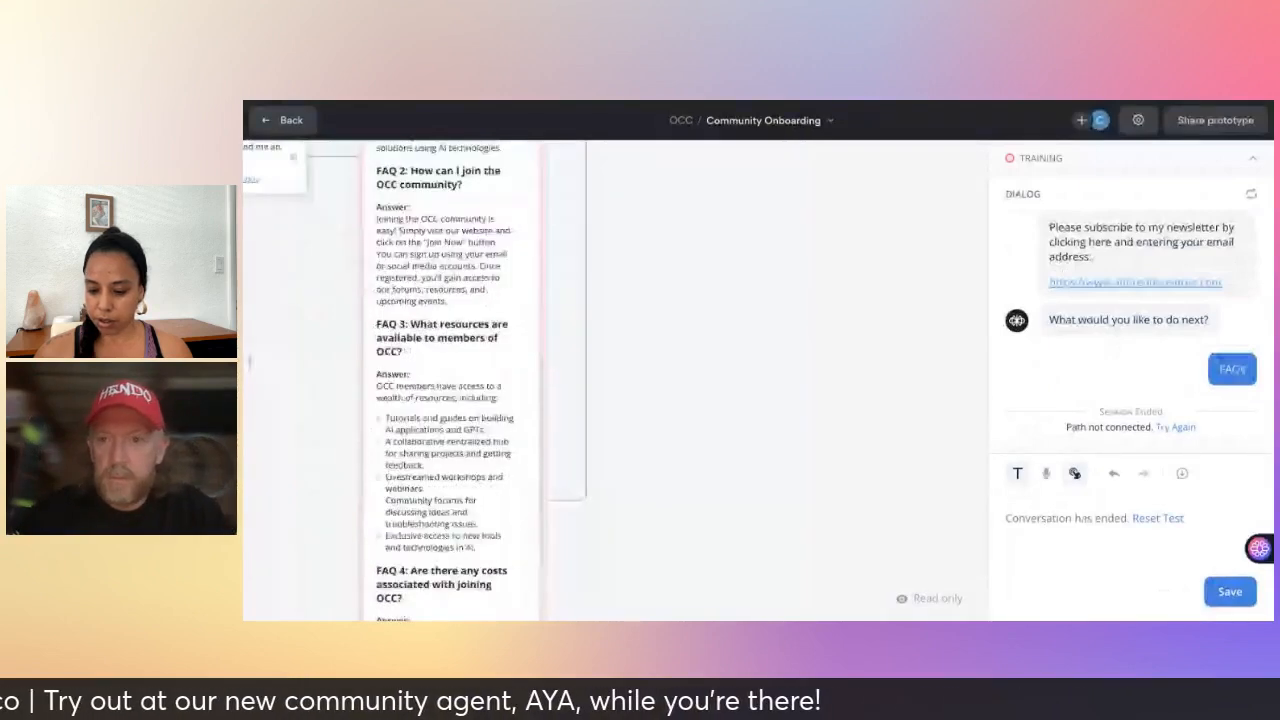
pyautogui.scroll(6, 734, 423)
pyautogui.scroll(5, 734, 423)
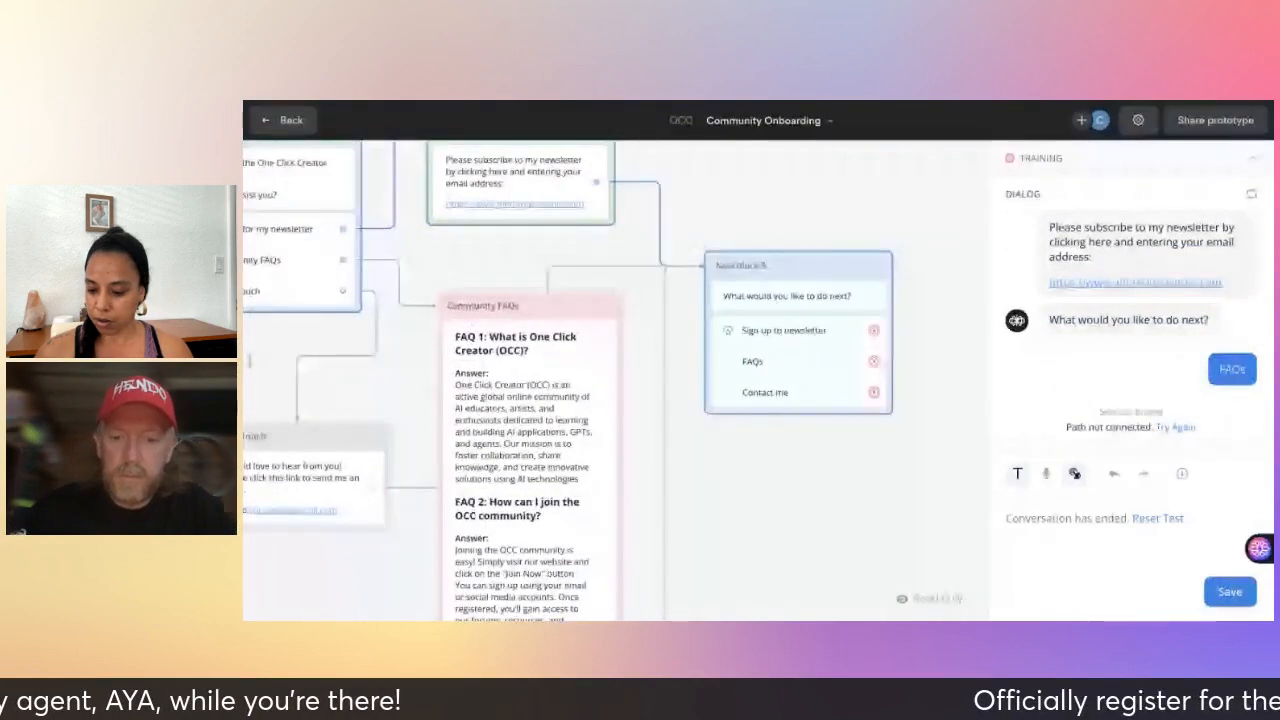
pyautogui.hscroll(-5, 616, 380)
pyautogui.hscroll(-1, 571, 347)
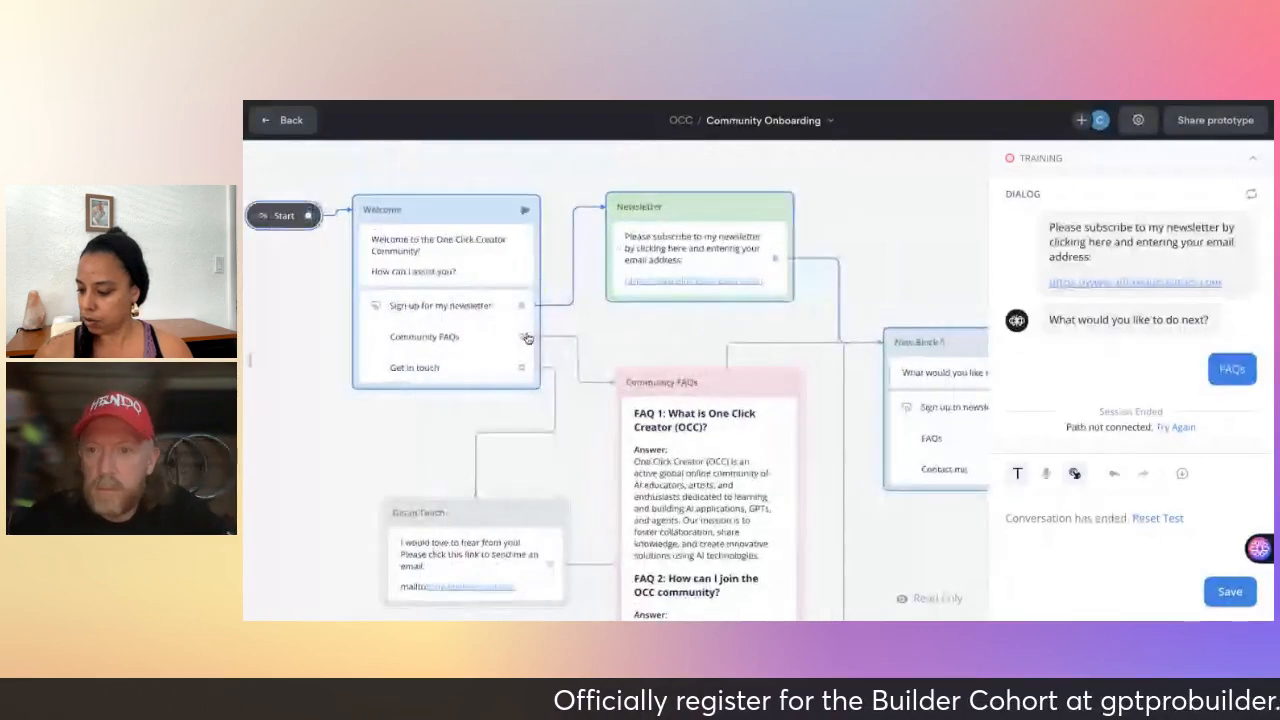
pyautogui.press('Escape')
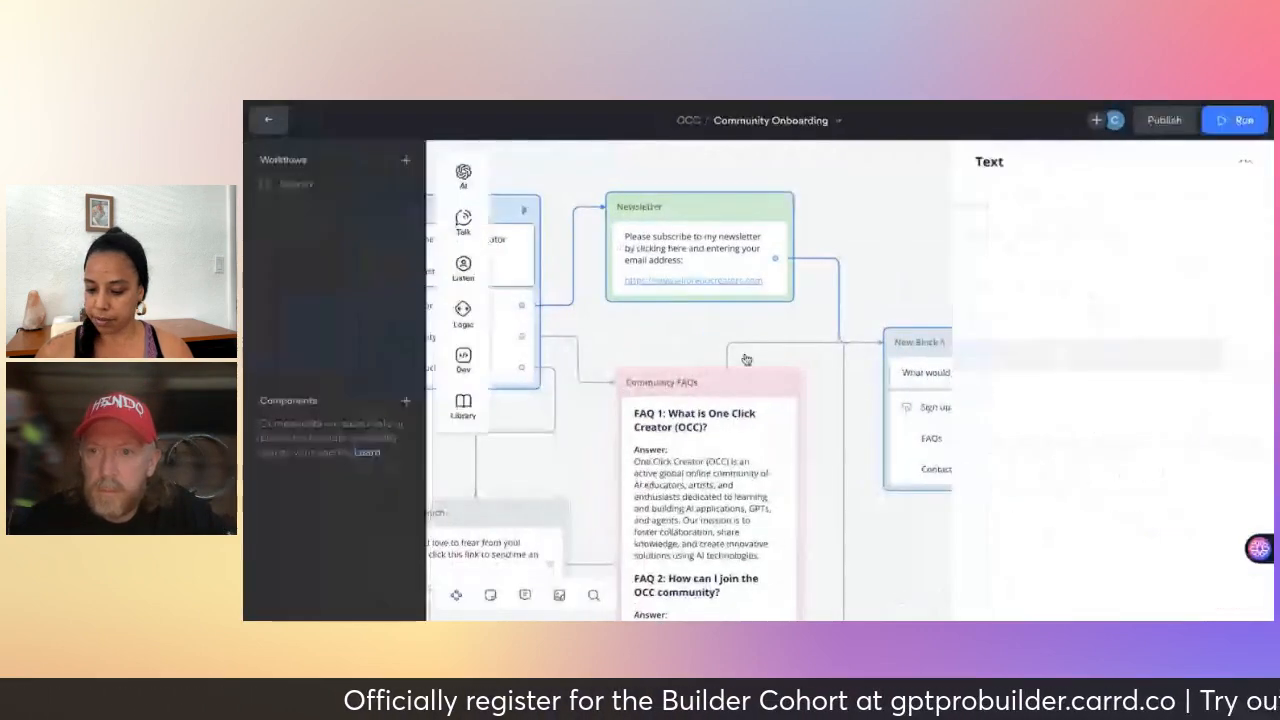
# - Reattach the Community FAQs choice to the Community FAQs block and start a new test run
pyautogui.click(686, 346)
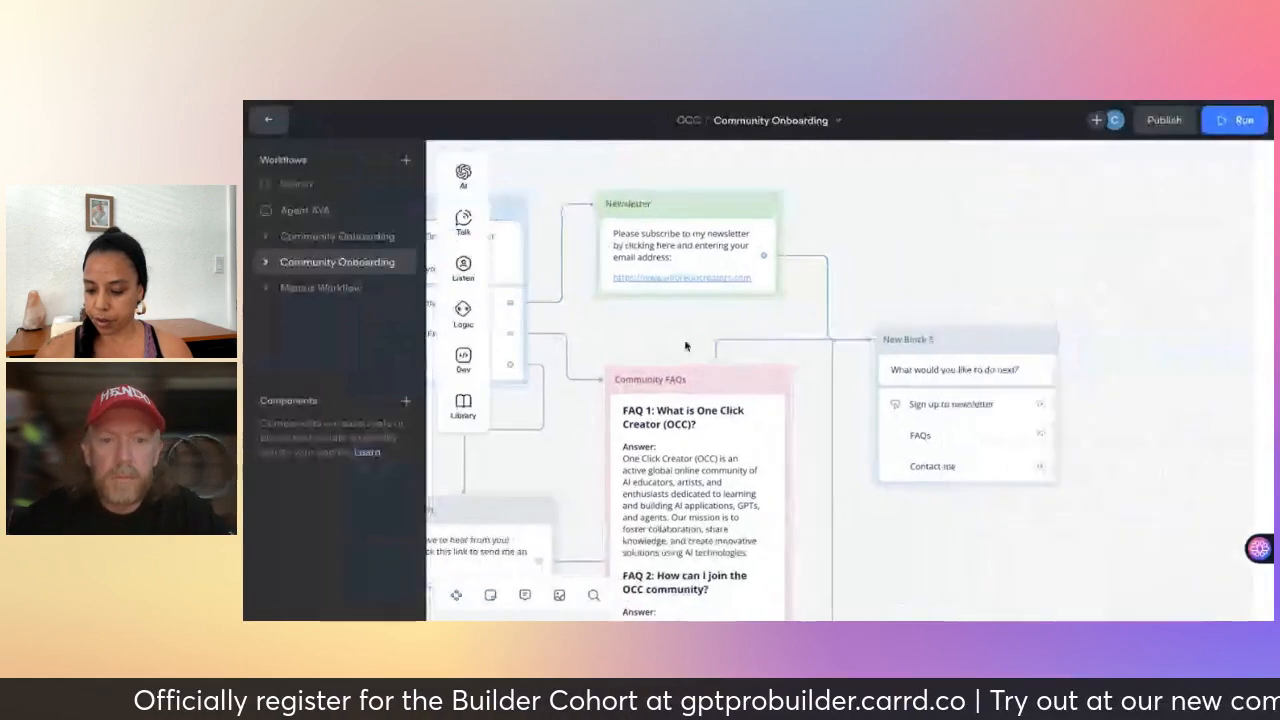
pyautogui.hscroll(-2, 686, 346)
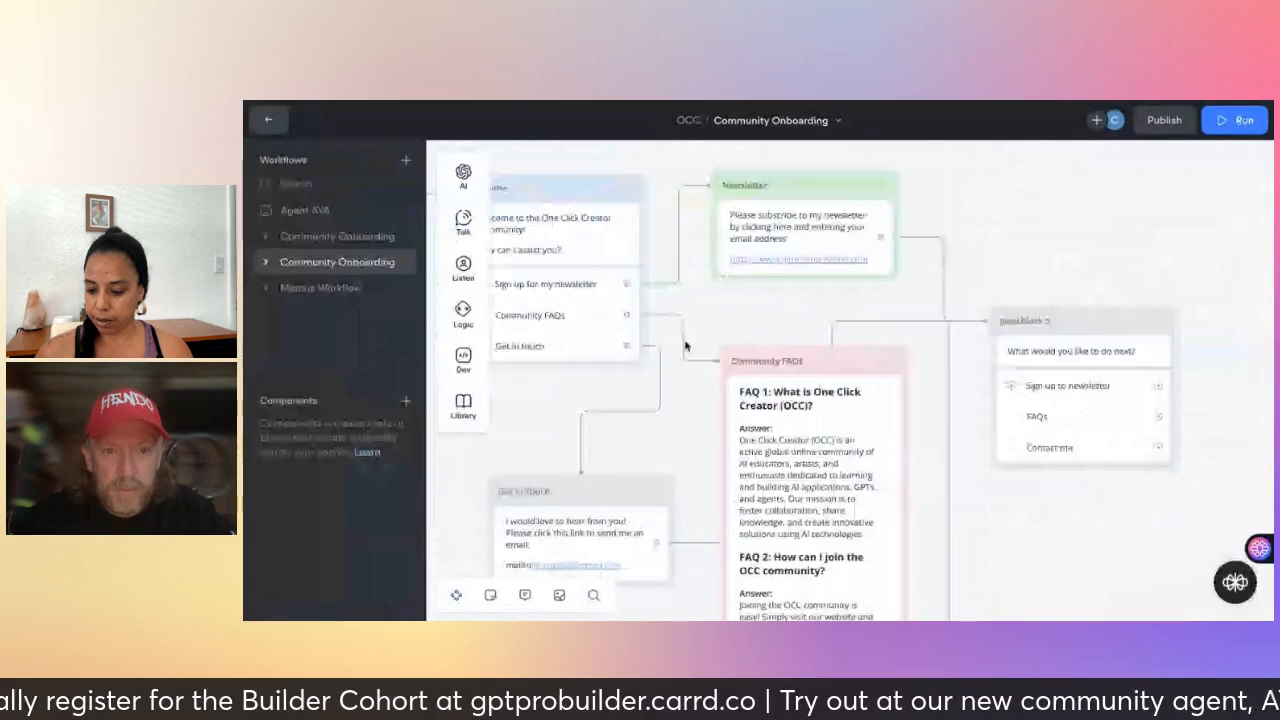
pyautogui.hscroll(-1, 642, 318)
pyautogui.moveTo(642, 316); pyautogui.dragTo(752, 366)
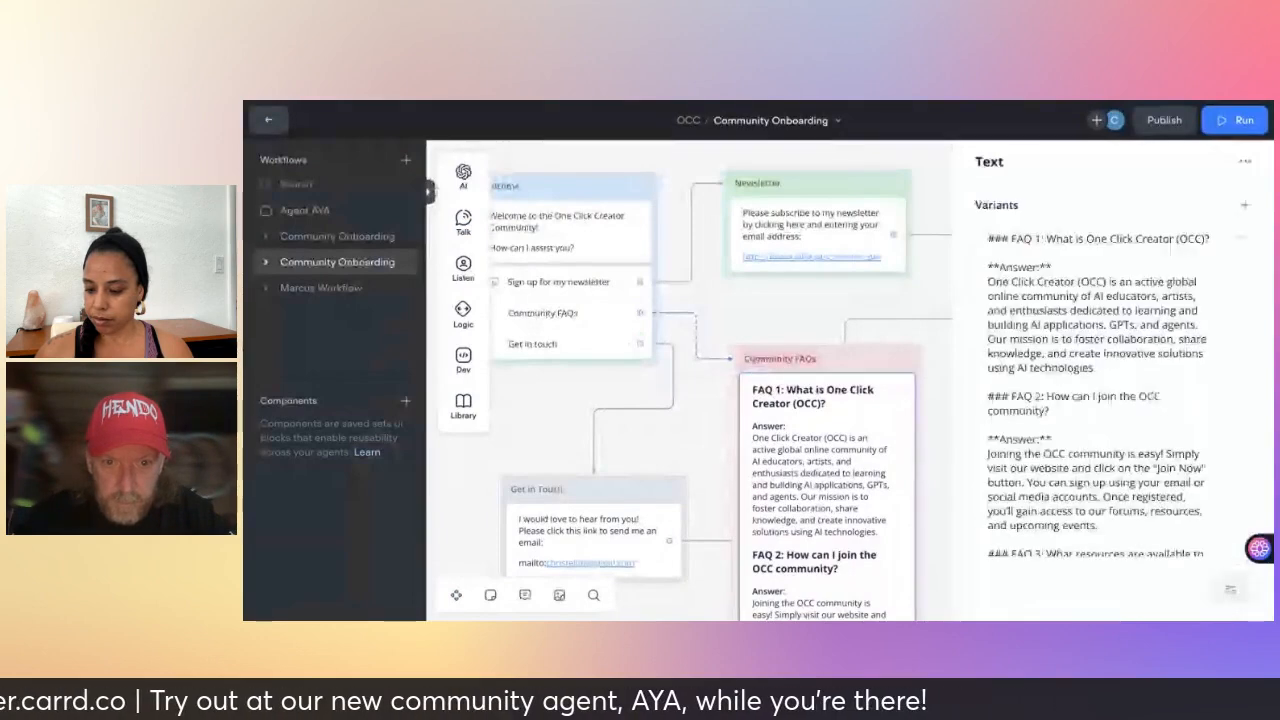
pyautogui.click(645, 189)
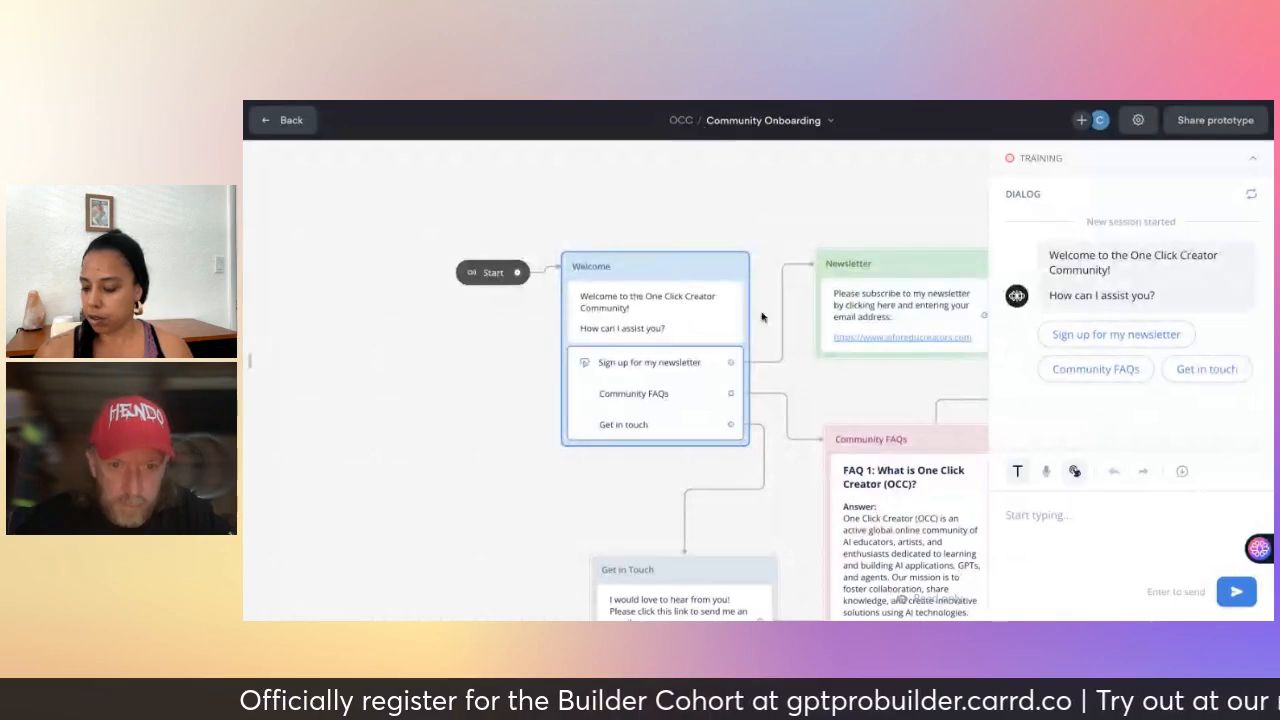
# - Test Community FAQs, read the answers, pick Contact me, then return to the editor
pyautogui.click(1090, 370)
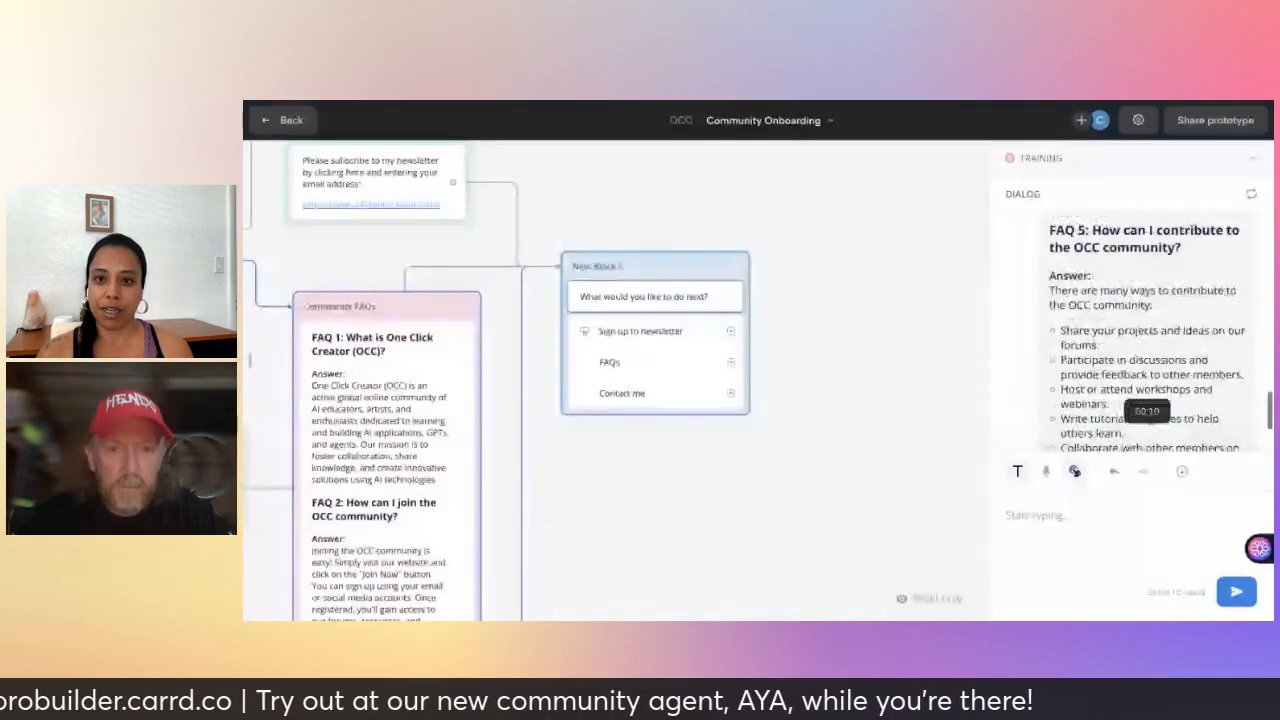
pyautogui.scroll(5, 1147, 411)
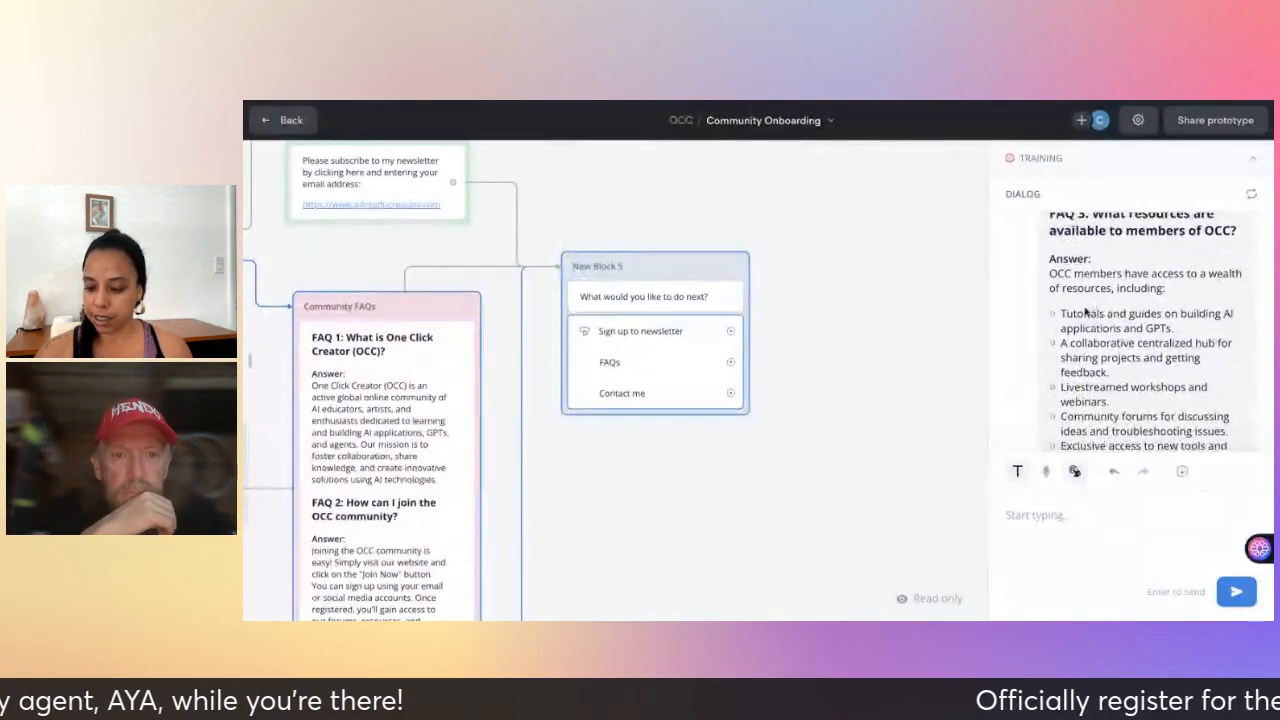
pyautogui.hscroll(-1, 932, 503)
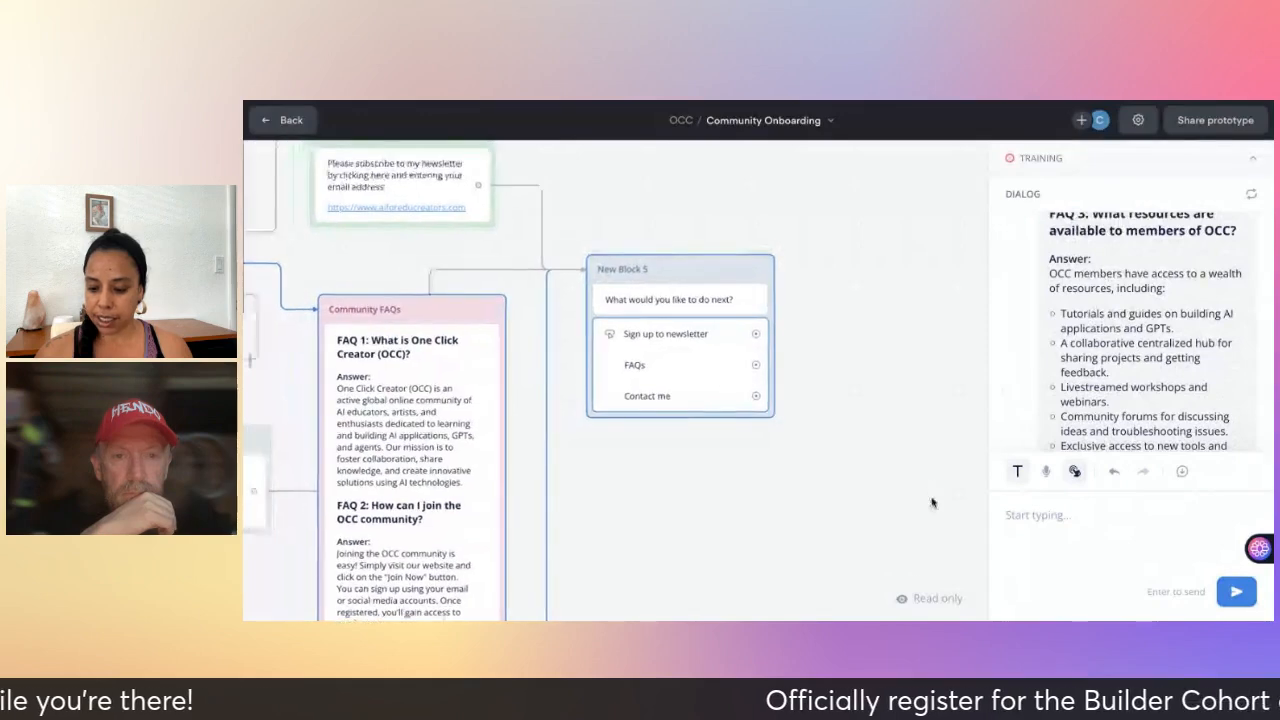
pyautogui.hscroll(-10, 932, 503)
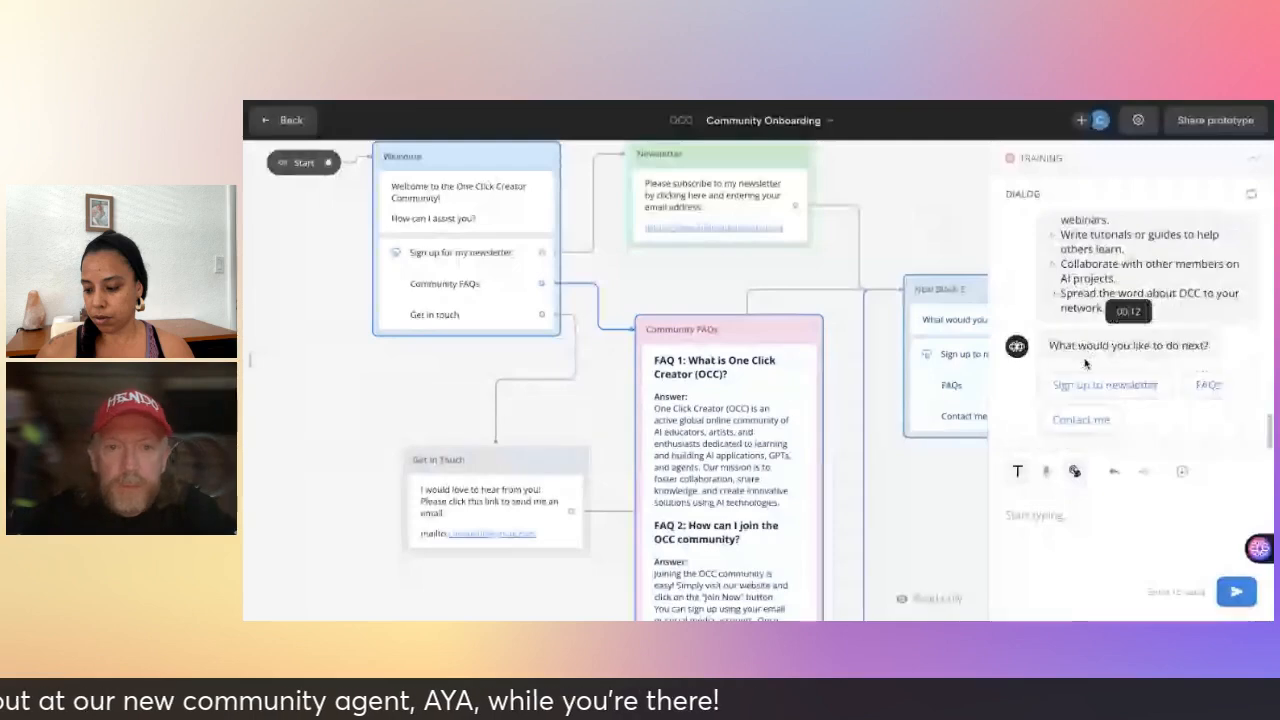
pyautogui.click(1081, 419)
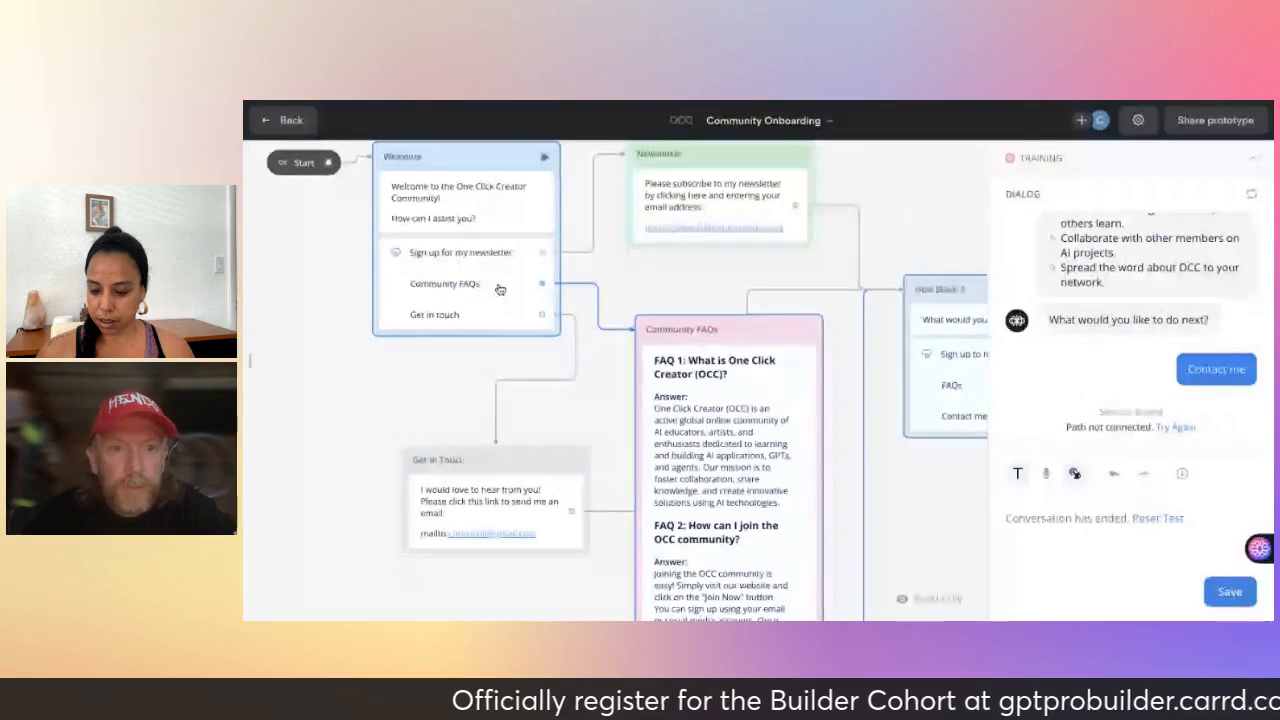
pyautogui.click(480, 166)
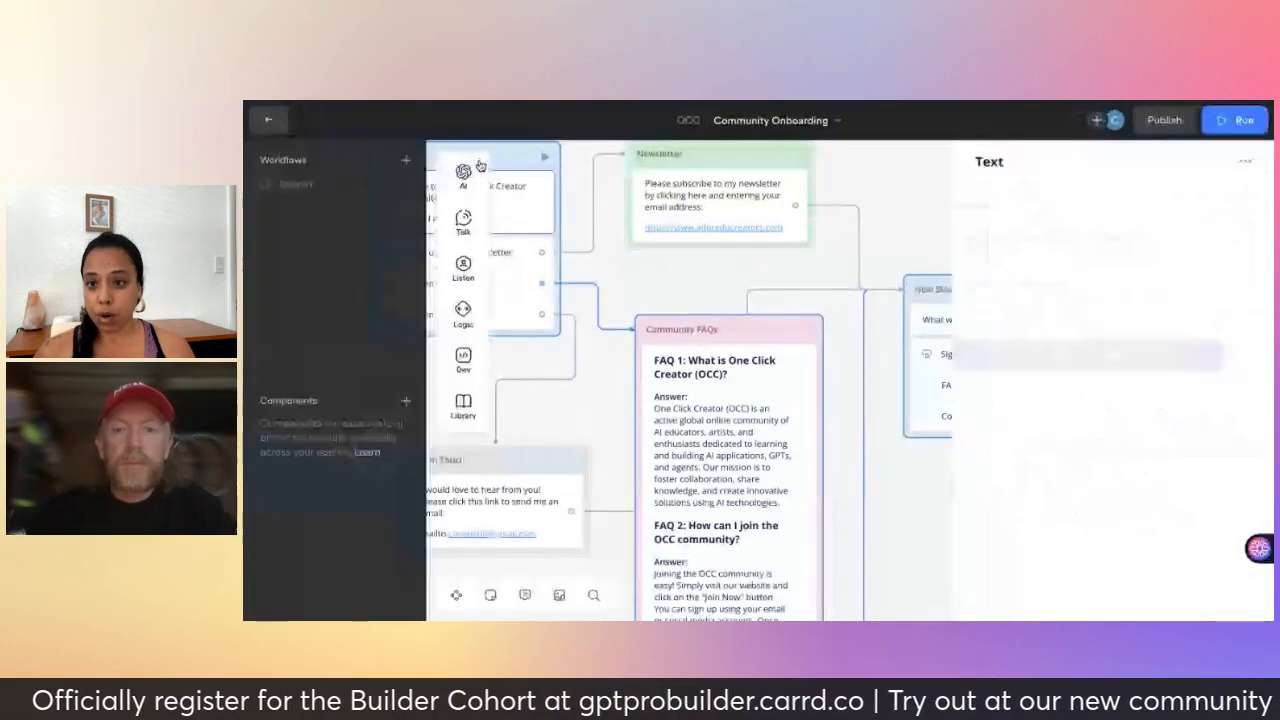
# - Connect the Welcome block's Get in touch choice to the Get in Touch block
pyautogui.moveTo(498, 168)
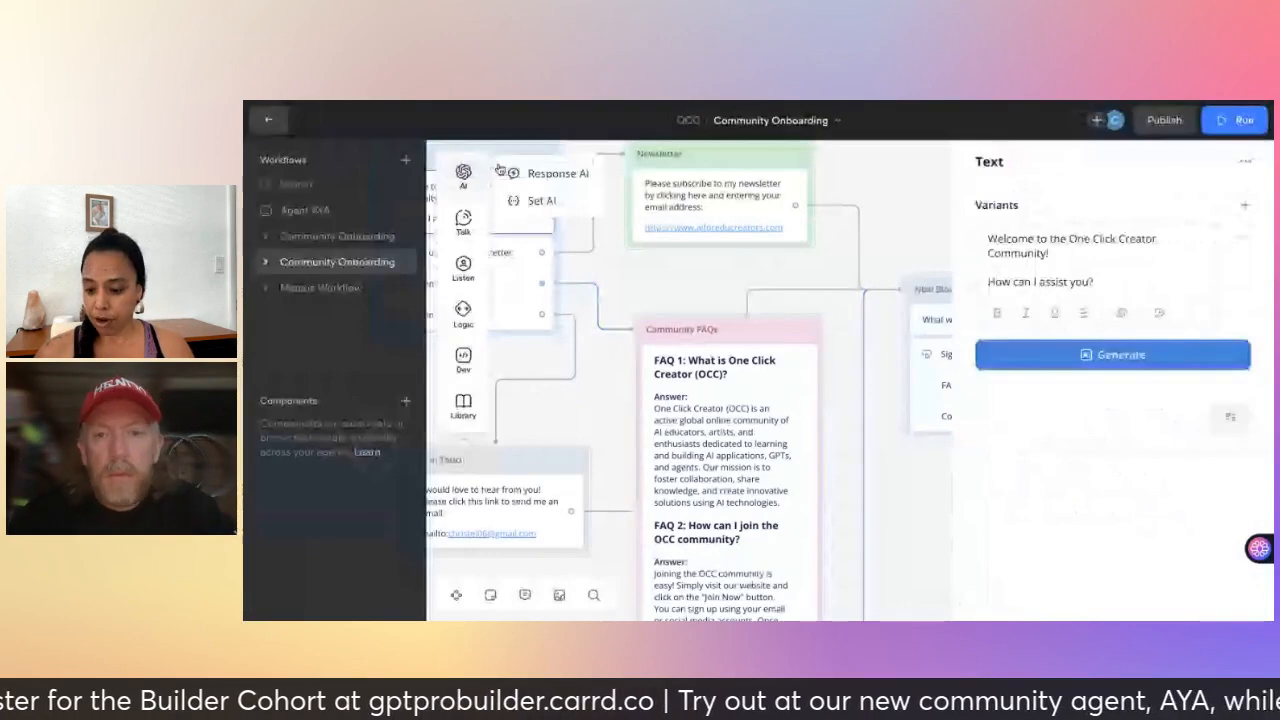
pyautogui.hscroll(-1, 647, 421)
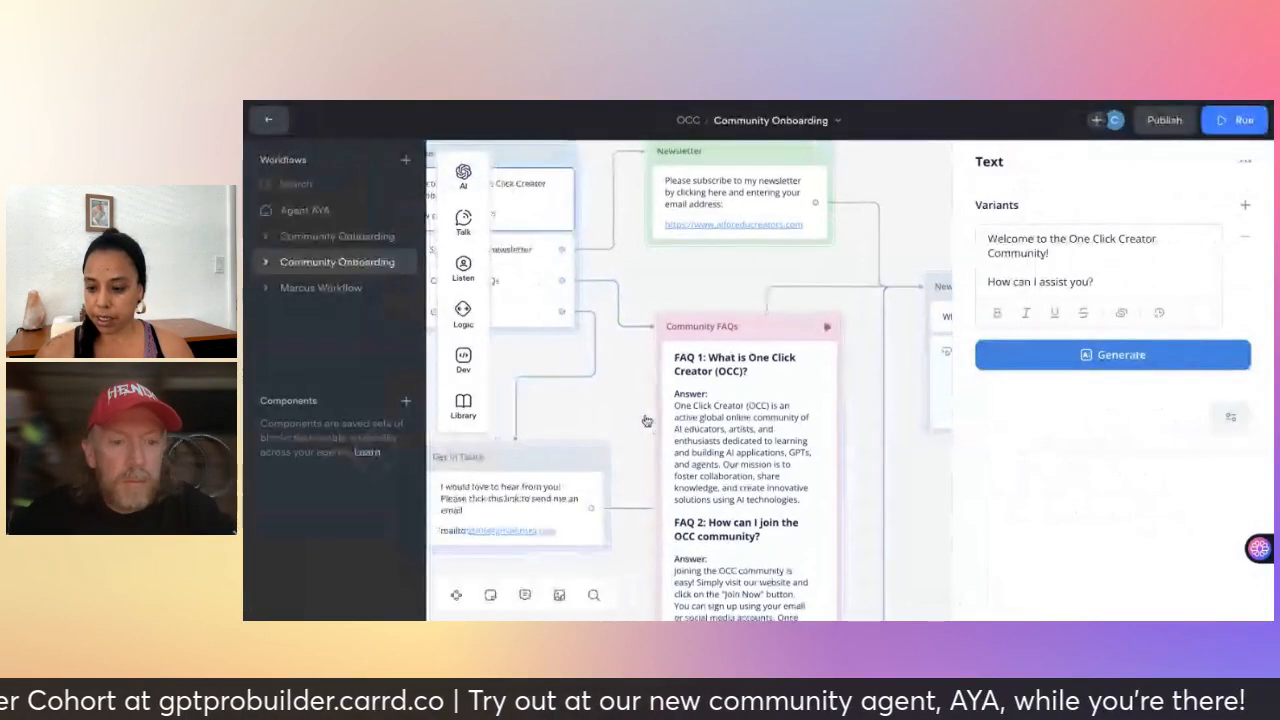
pyautogui.hscroll(-3, 647, 421)
pyautogui.scroll(-2, 647, 421)
pyautogui.hscroll(-1, 647, 421)
pyautogui.scroll(-1, 647, 421)
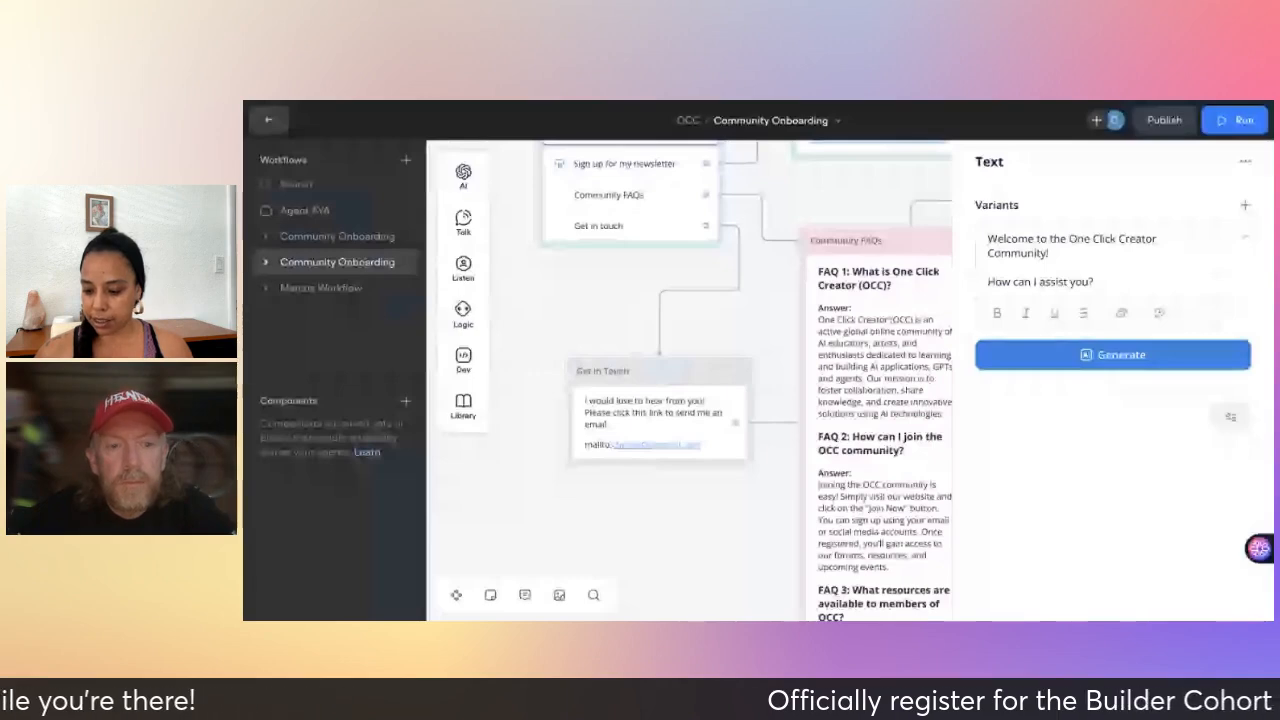
pyautogui.scroll(1, 662, 371)
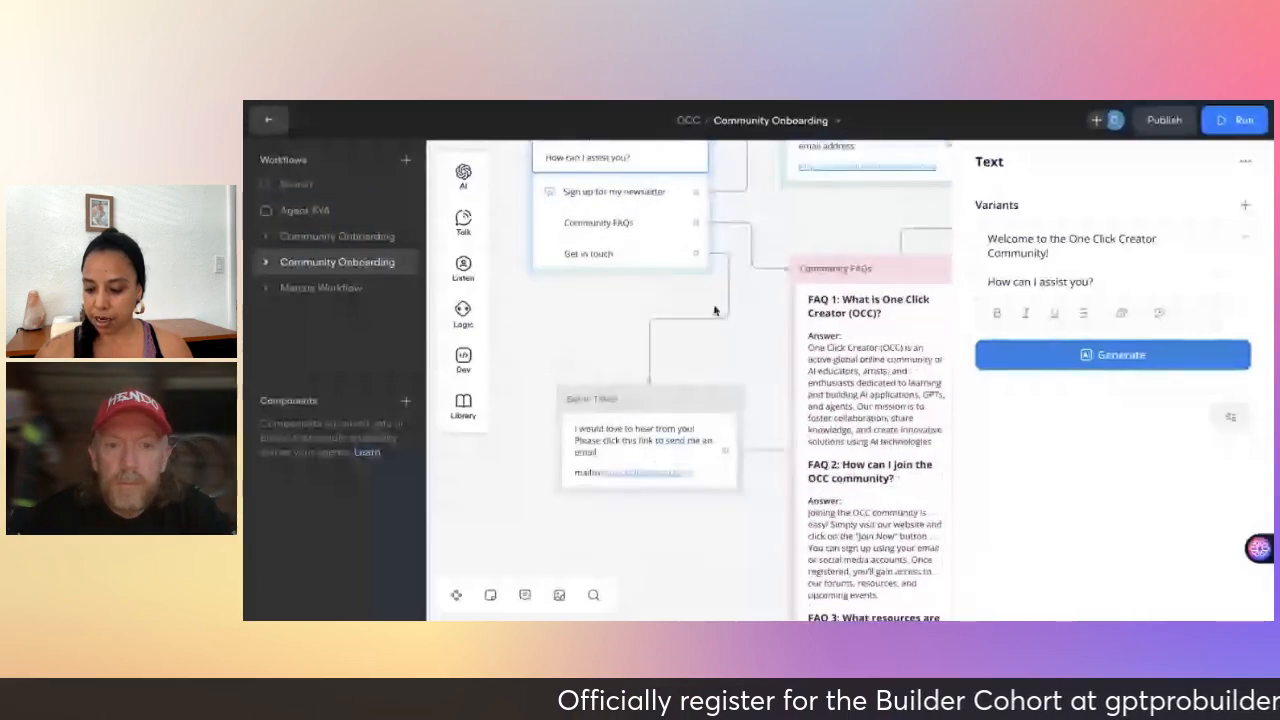
pyautogui.click(672, 325)
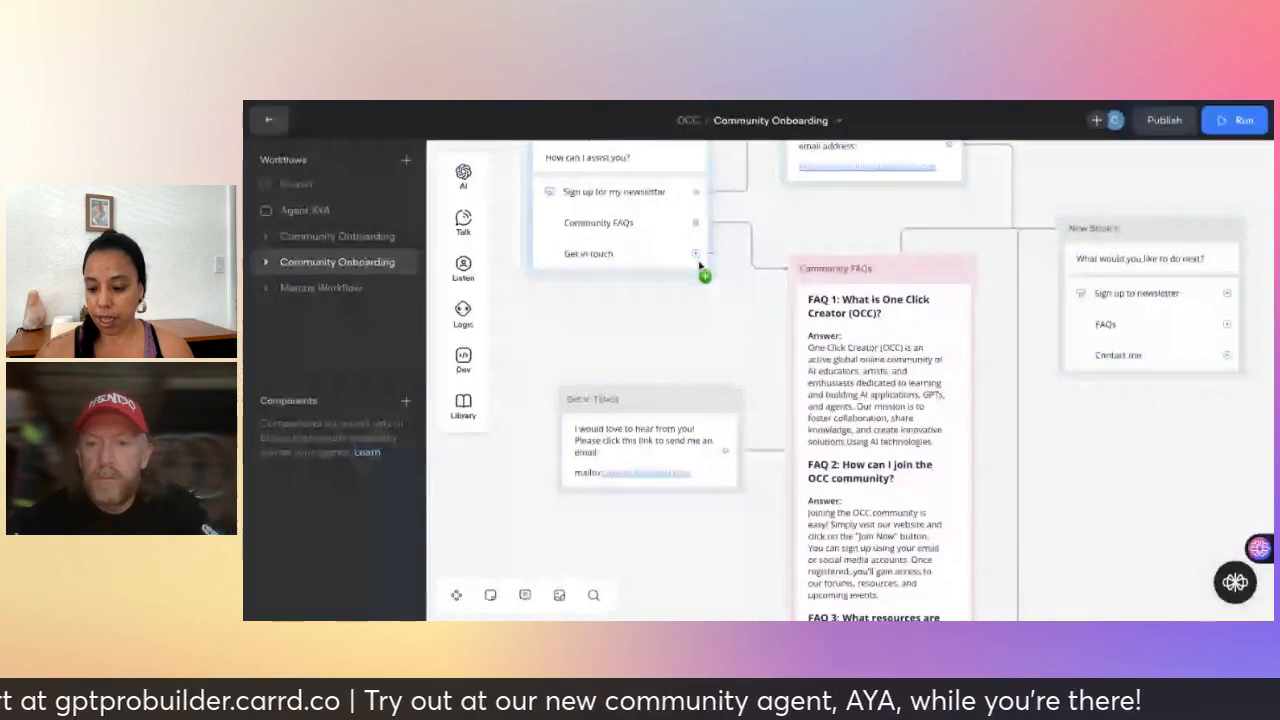
pyautogui.moveTo(697, 256); pyautogui.dragTo(703, 403)
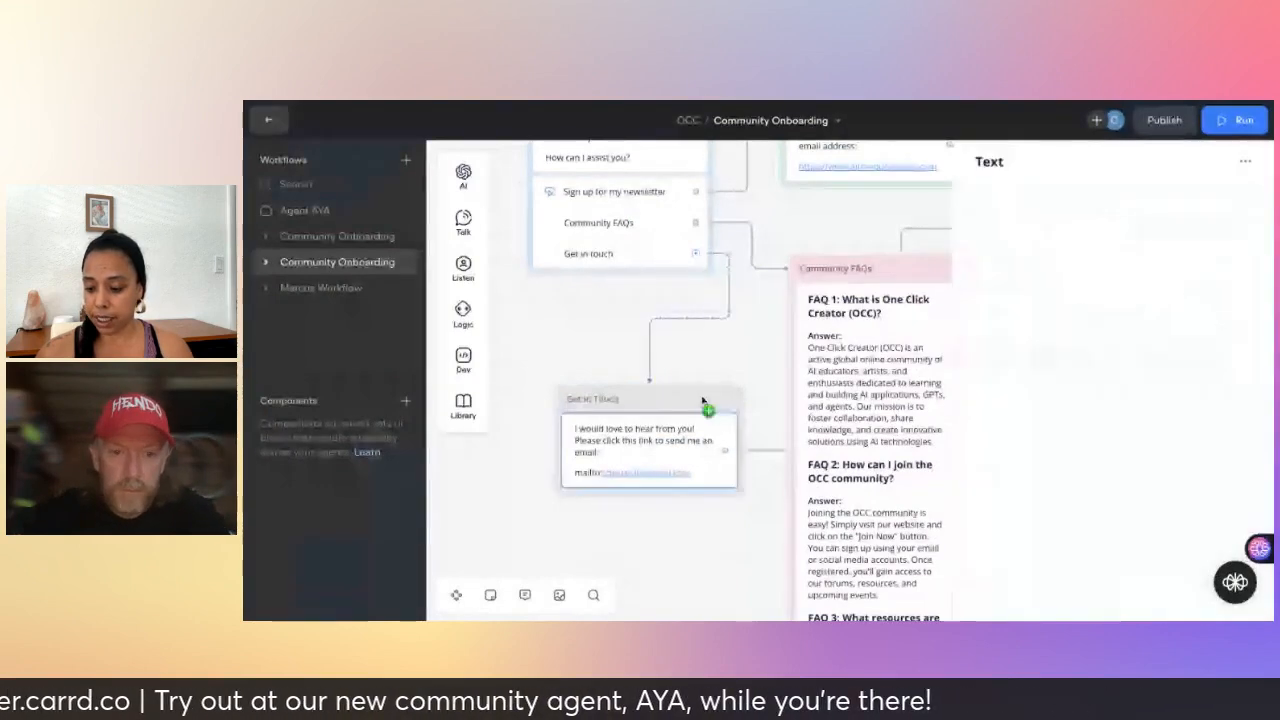
# - Start a test run from the Welcome block
pyautogui.scroll(1, 771, 350)
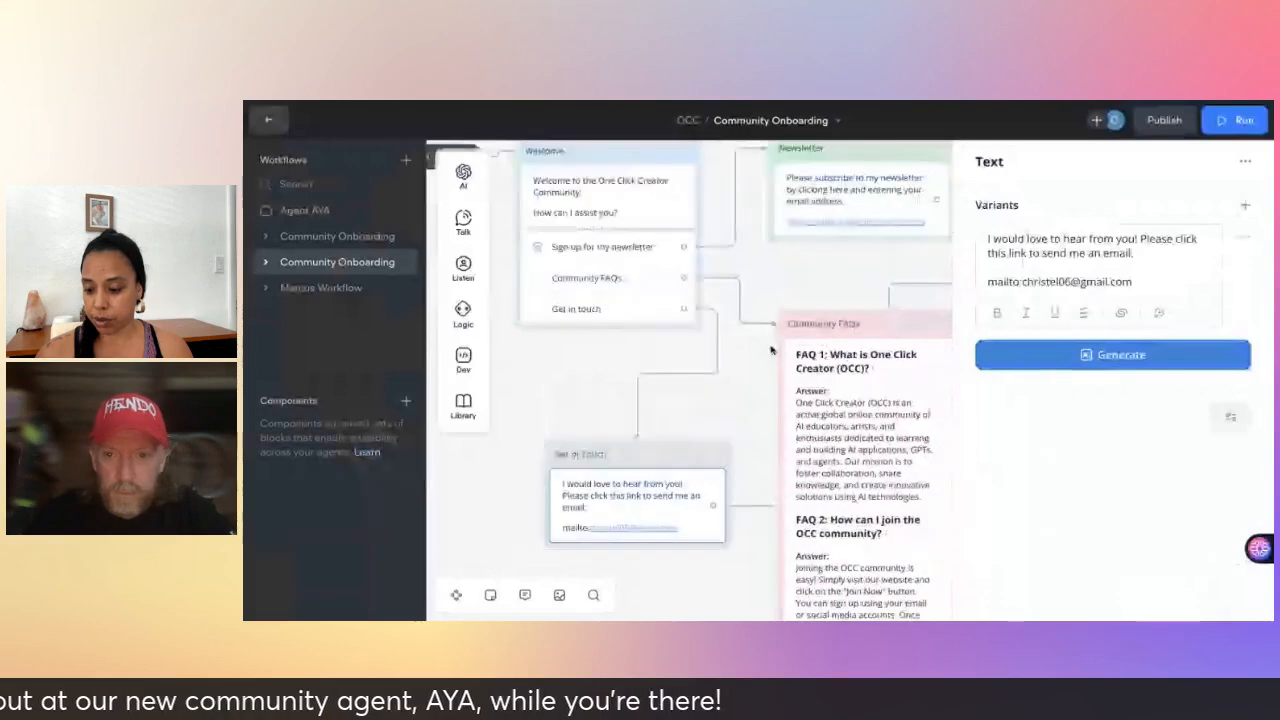
pyautogui.scroll(2, 771, 350)
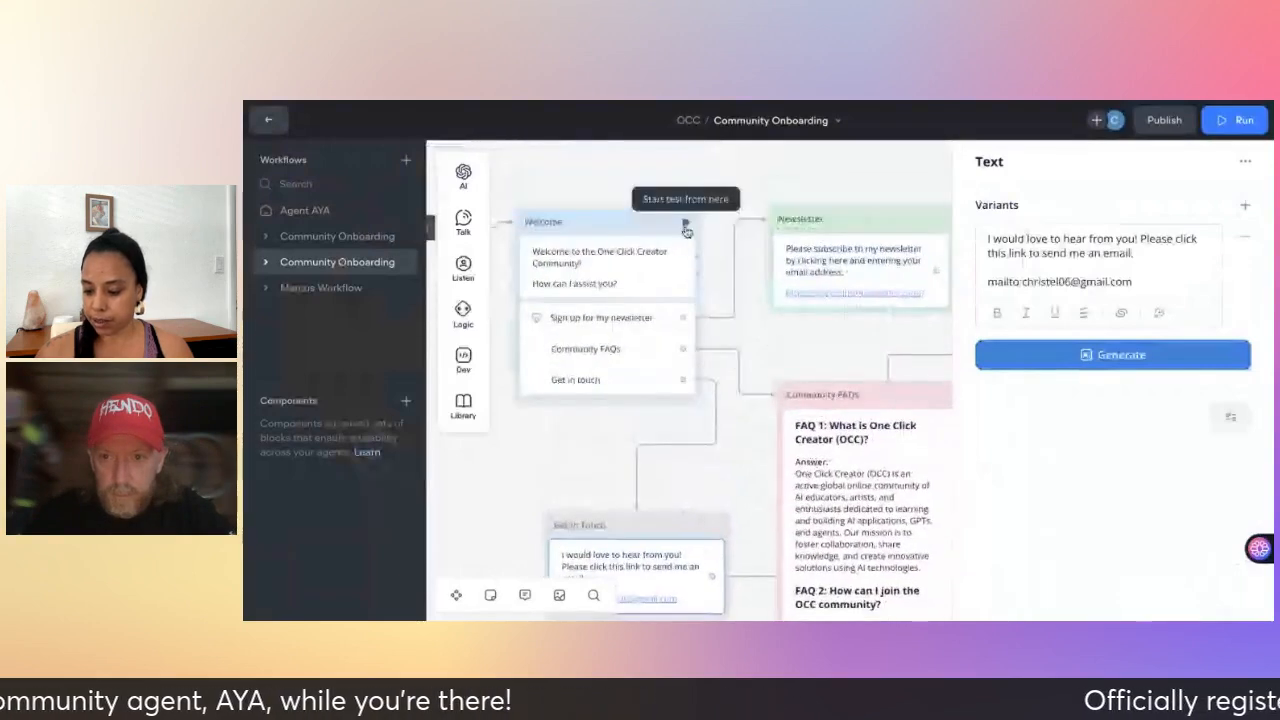
pyautogui.click(685, 226)
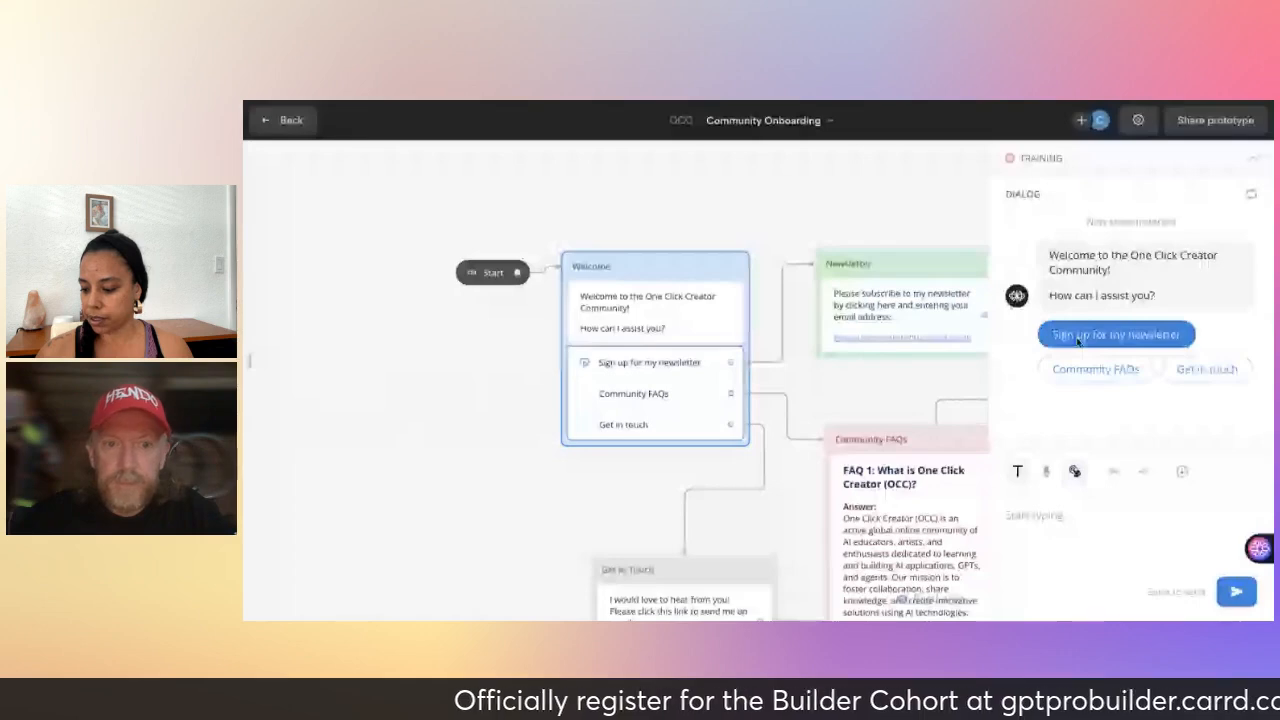
# - Test the Get in touch choice, review the email link and follow-up replies, then end the test
pyautogui.click(1206, 369)
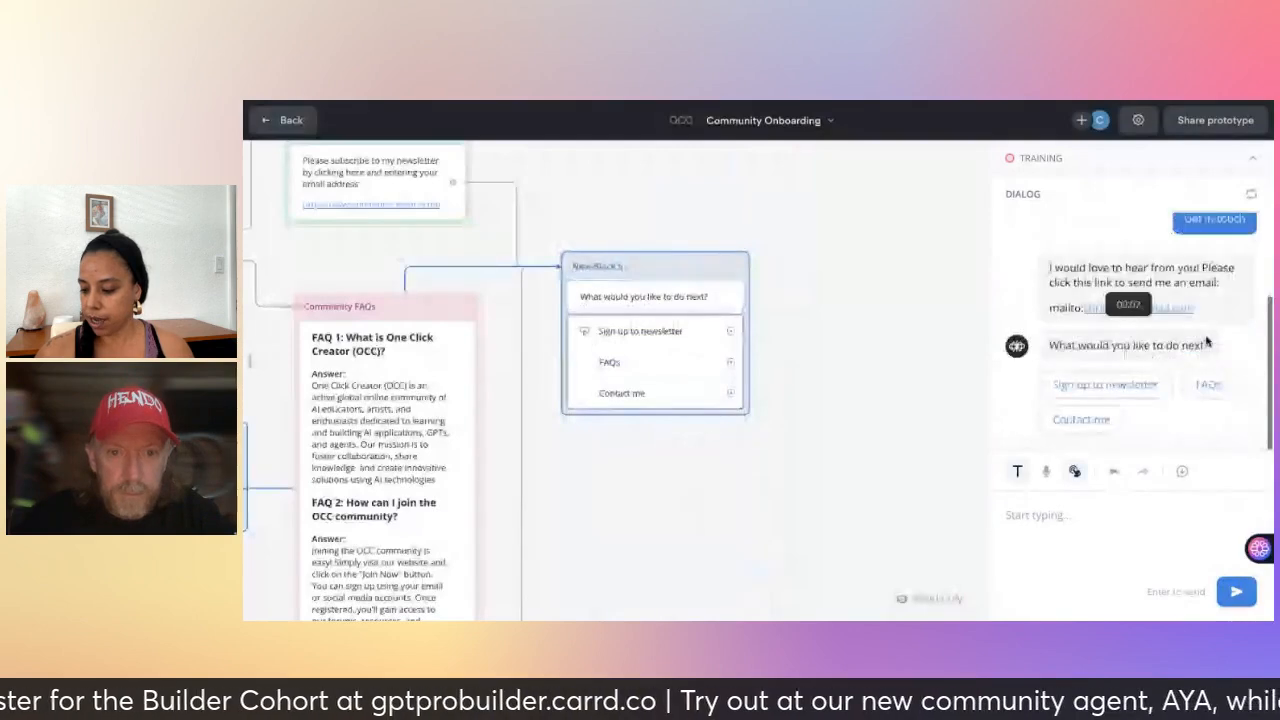
pyautogui.scroll(1, 1195, 350)
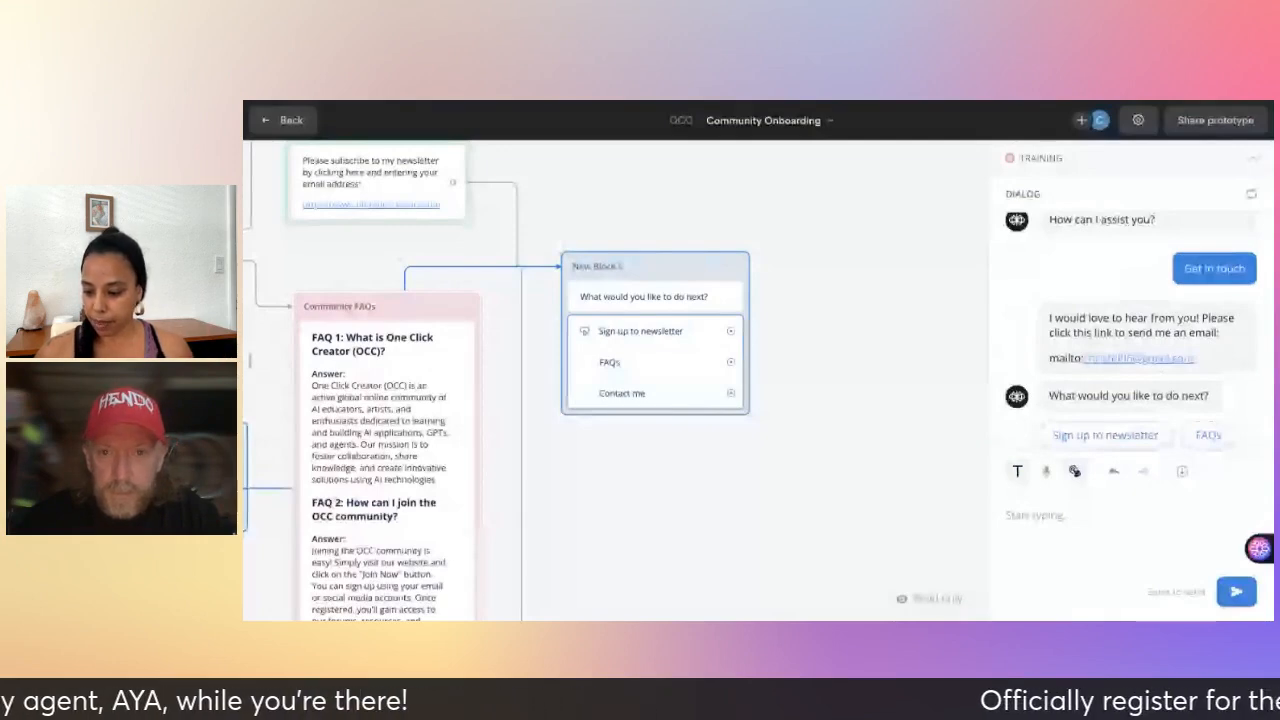
pyautogui.hscroll(-1, 620, 400)
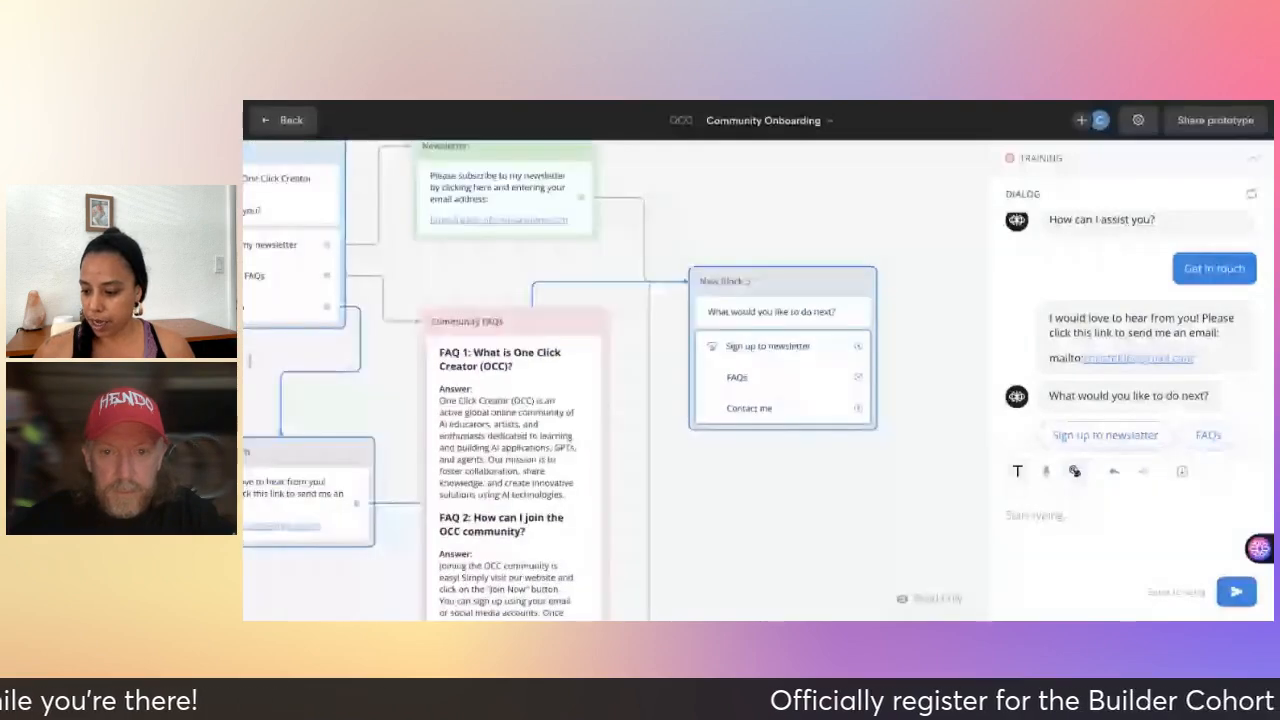
pyautogui.hscroll(-3, 620, 380)
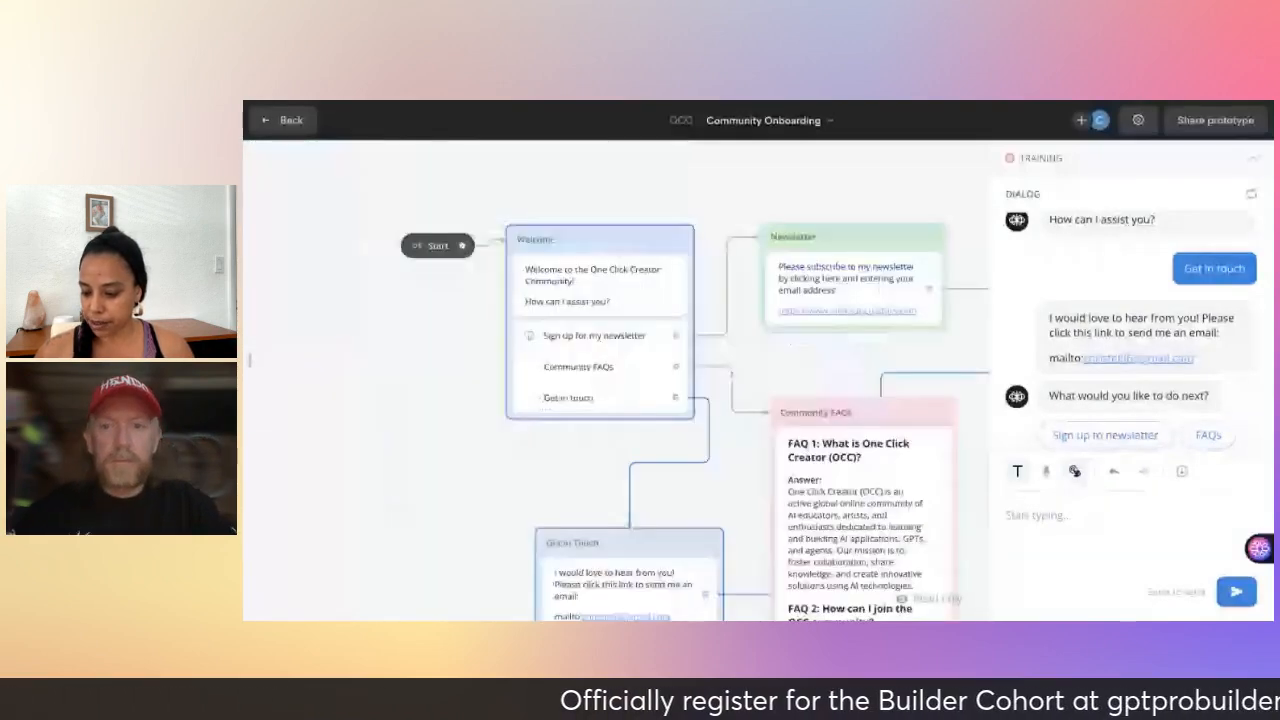
pyautogui.scroll(1, 723, 213)
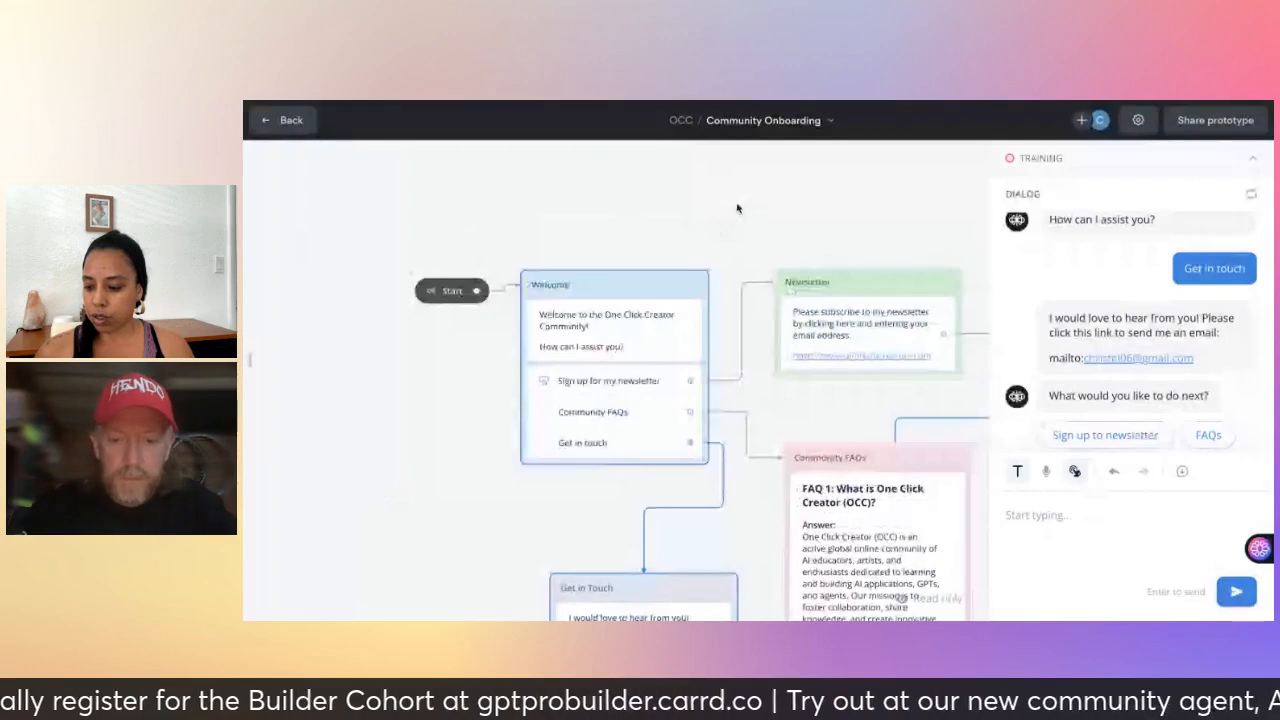
pyautogui.scroll(-1, 720, 220)
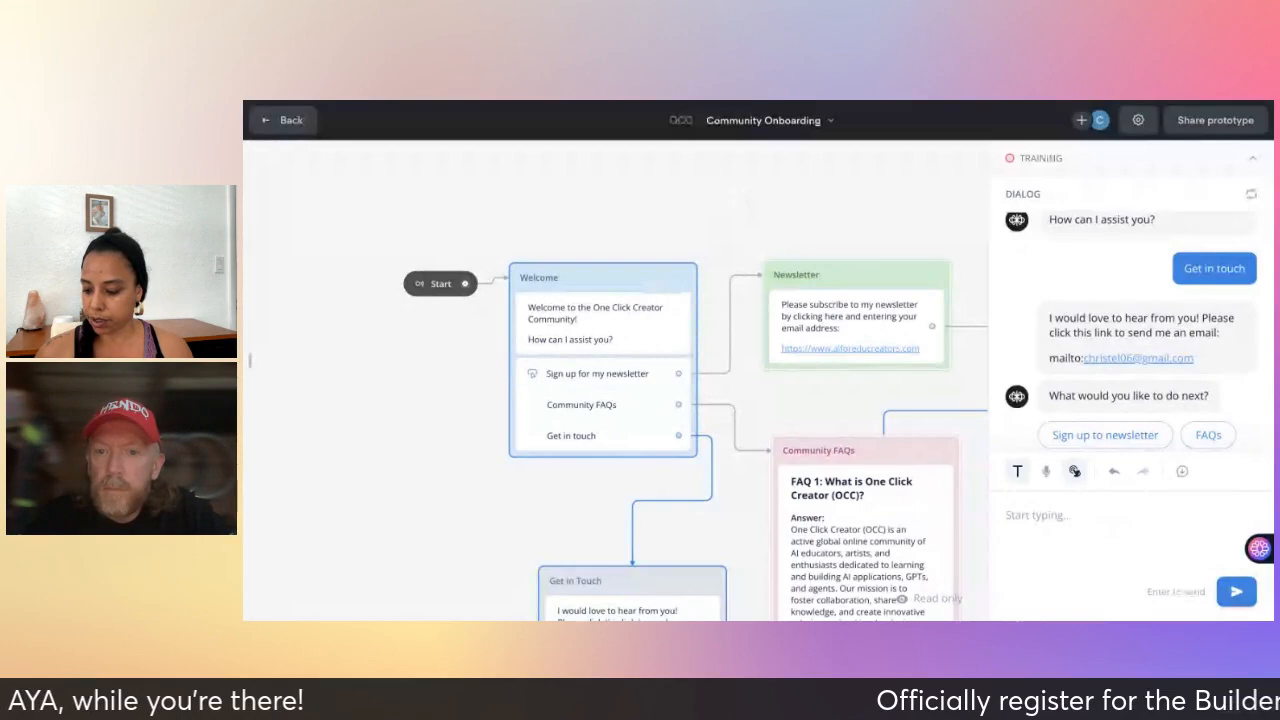
pyautogui.click(284, 120)
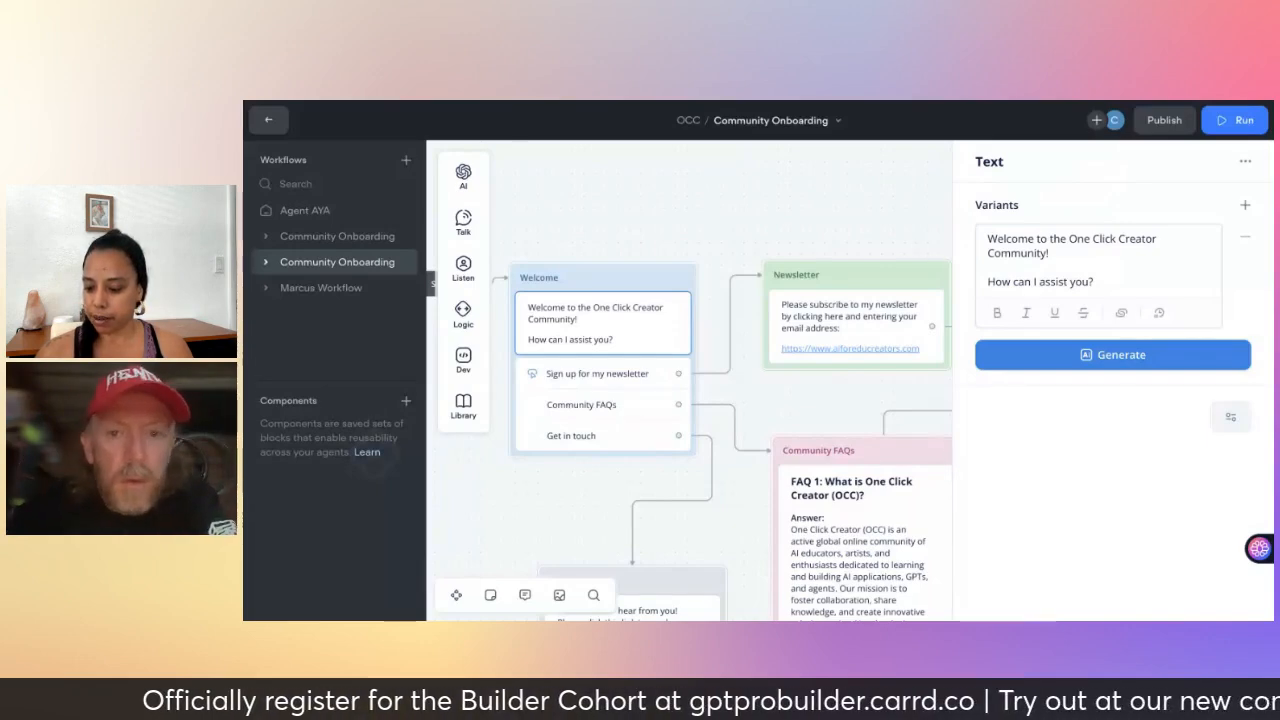
# - Deselect the block to close the Text panel on the canvas
pyautogui.click(794, 180)
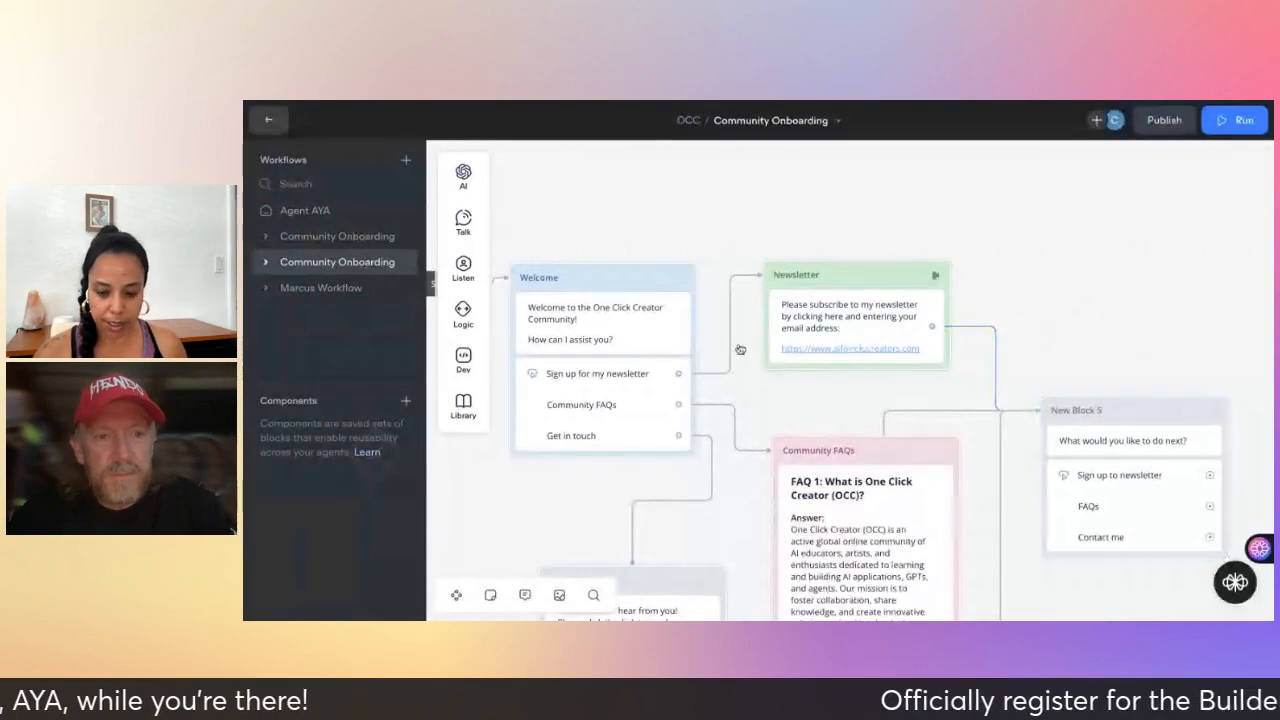
# - Go back to the workflows list and select the first Community Onboarding workflow
pyautogui.click(269, 122)
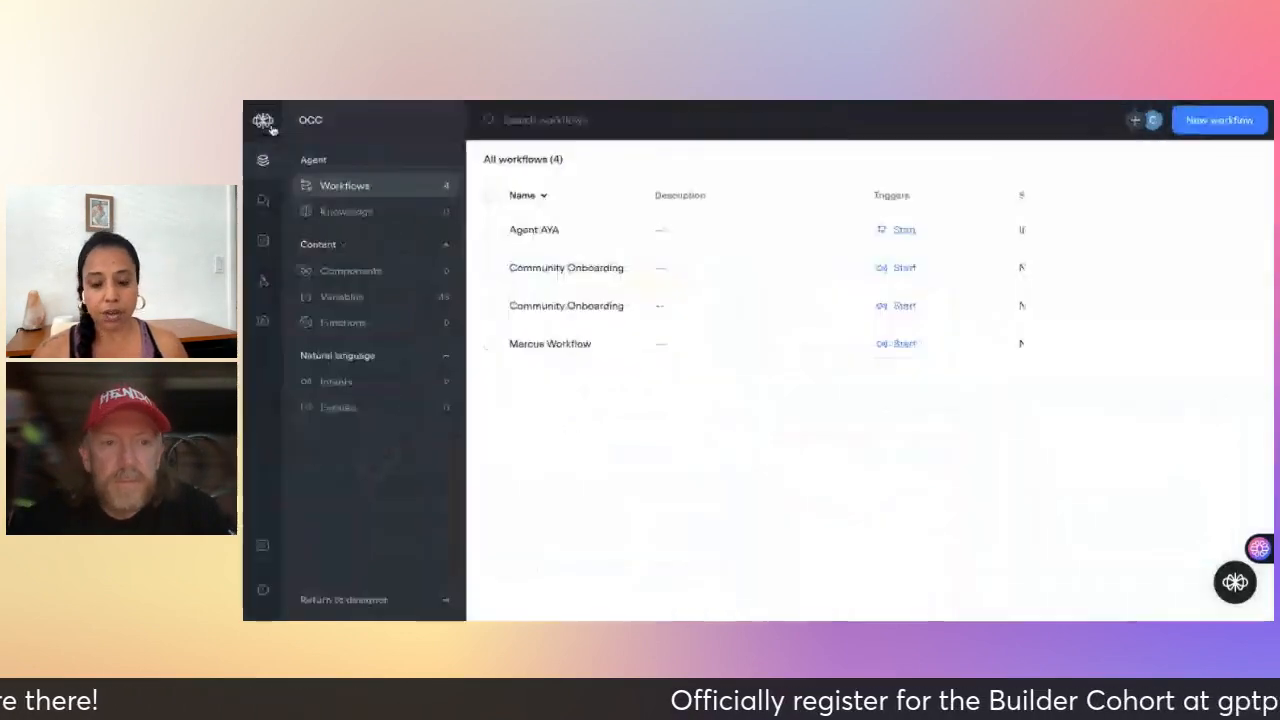
pyautogui.click(562, 272)
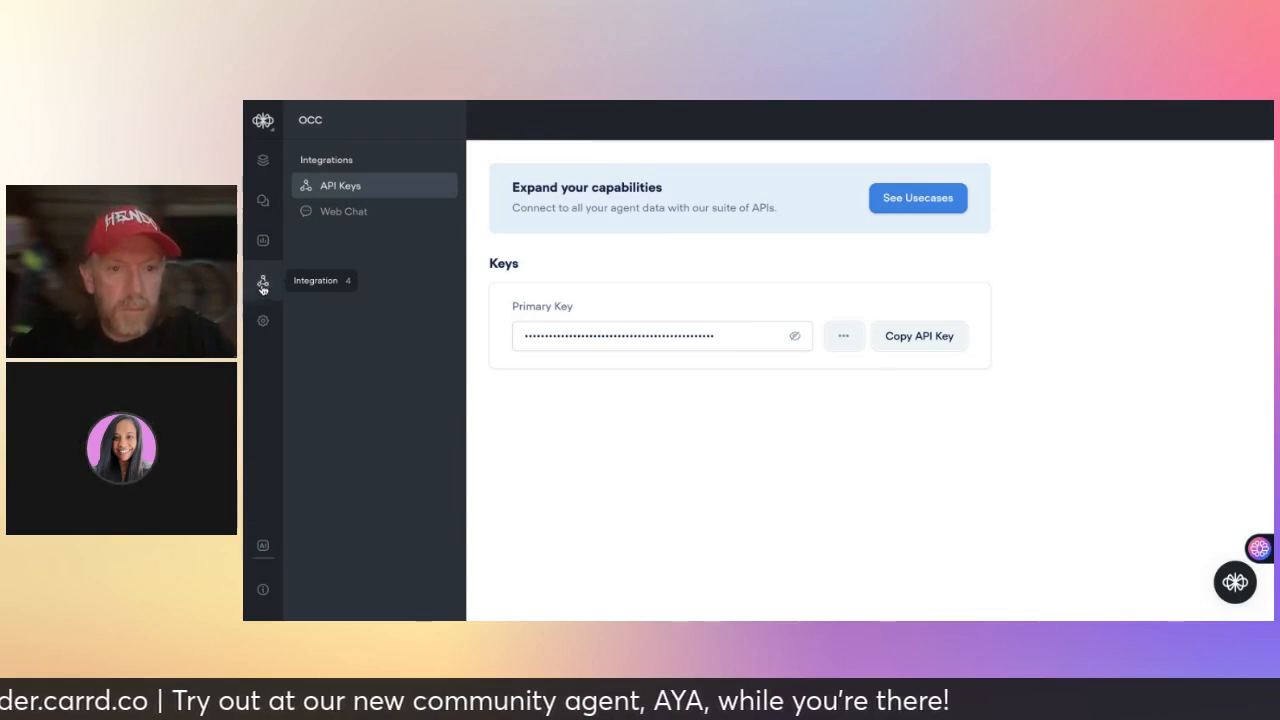
# - Open the Web Chat integration and look over its embed script and General settings
pyautogui.click(348, 215)
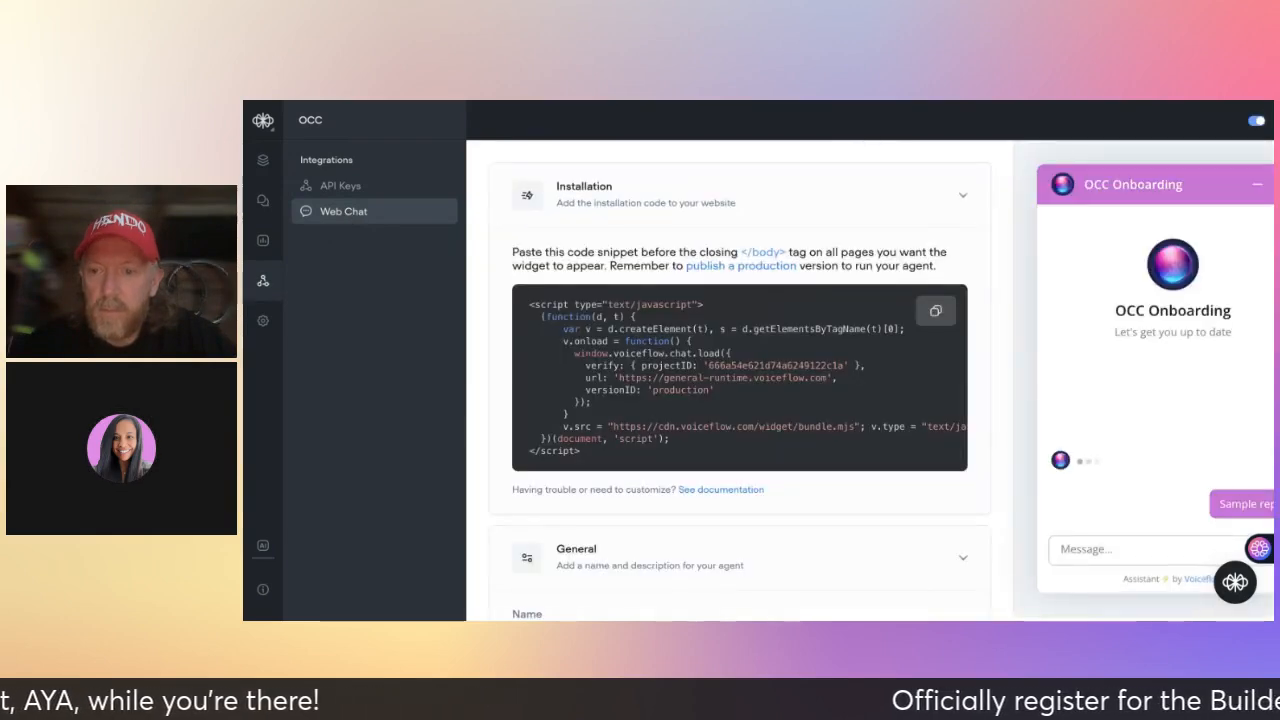
pyautogui.scroll(-1, 628, 388)
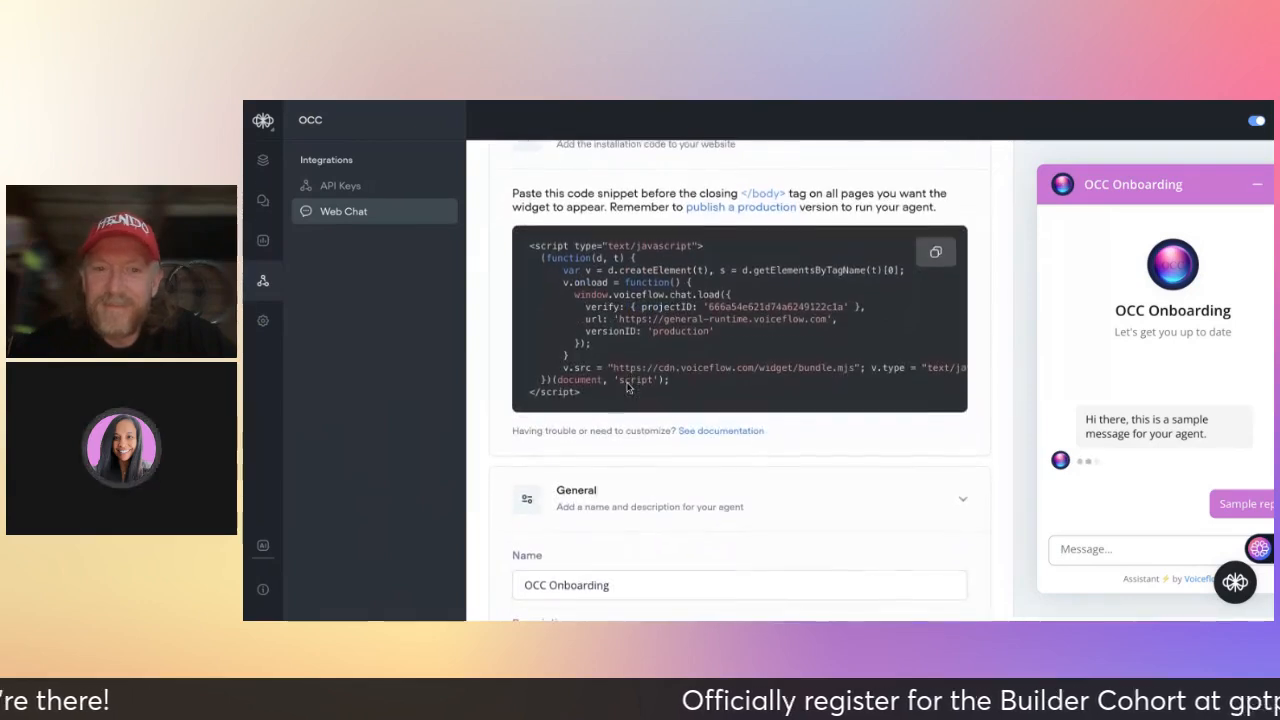
pyautogui.scroll(1, 894, 347)
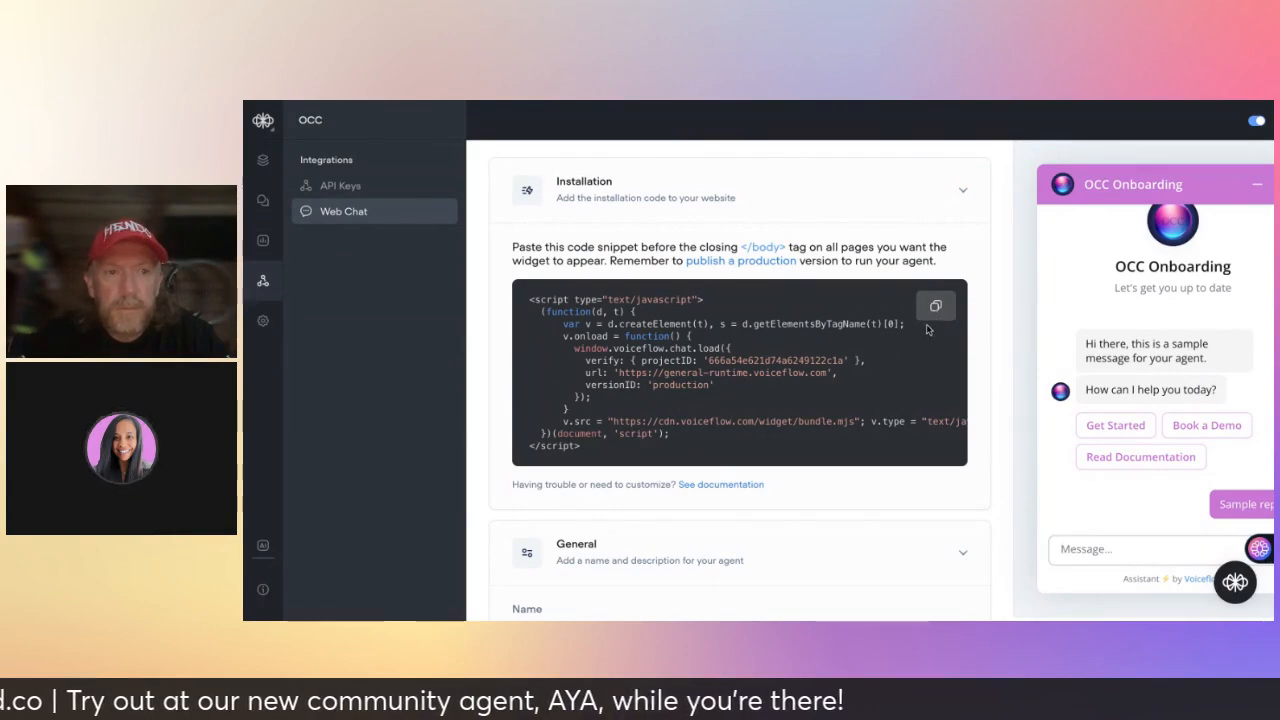
pyautogui.scroll(-3, 903, 390)
pyautogui.scroll(-4, 903, 390)
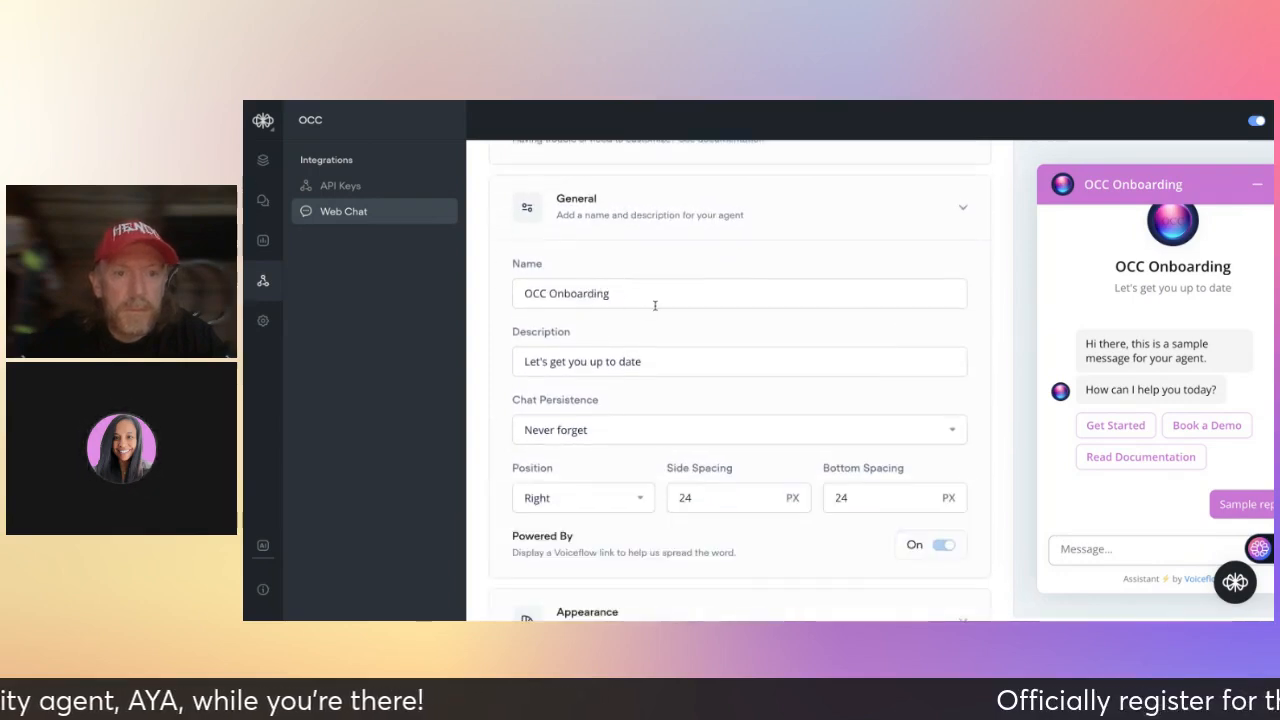
pyautogui.scroll(-2, 664, 366)
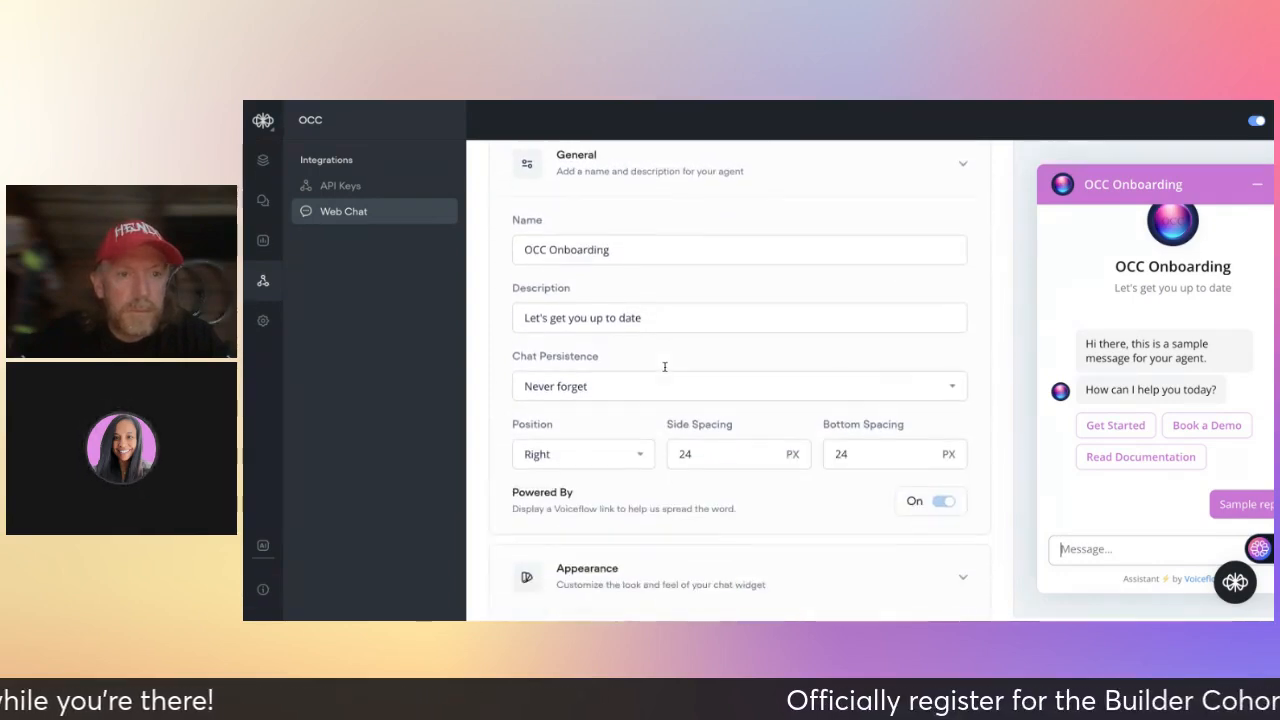
pyautogui.scroll(-1, 623, 285)
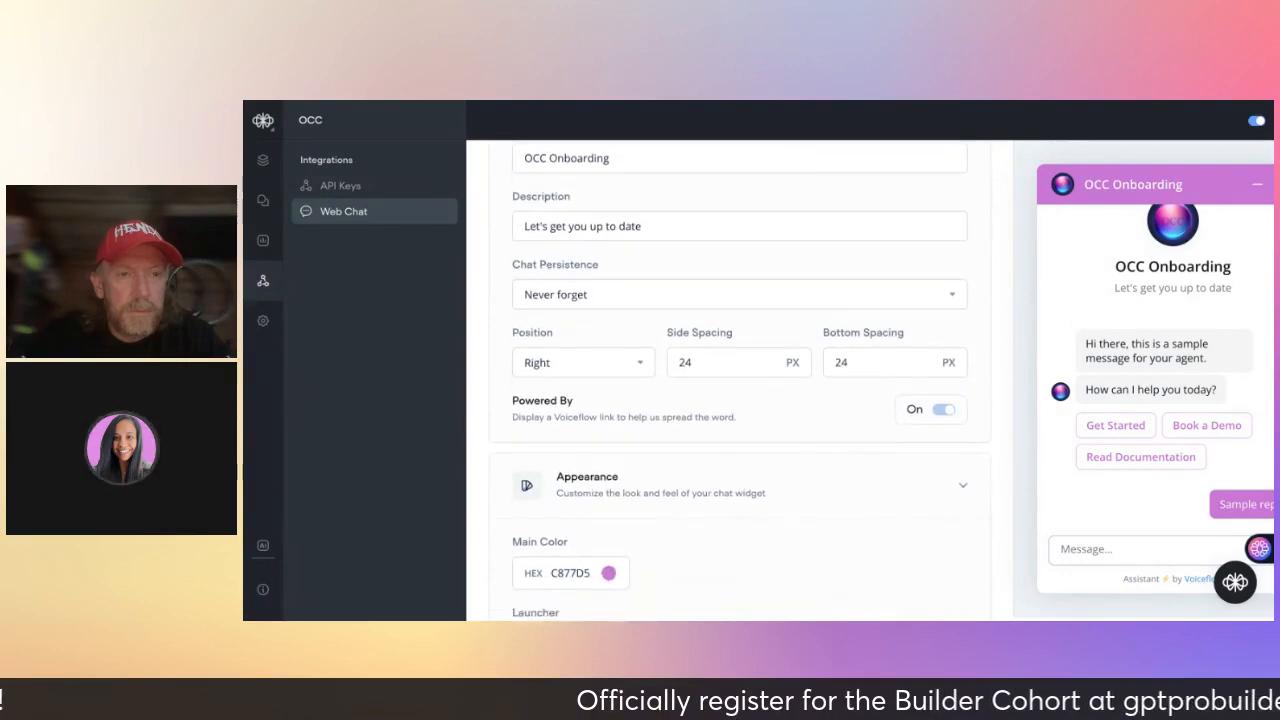
# - Keep Chat Persistence set to 'Never forget' and look over the Appearance settings
pyautogui.click(623, 285)
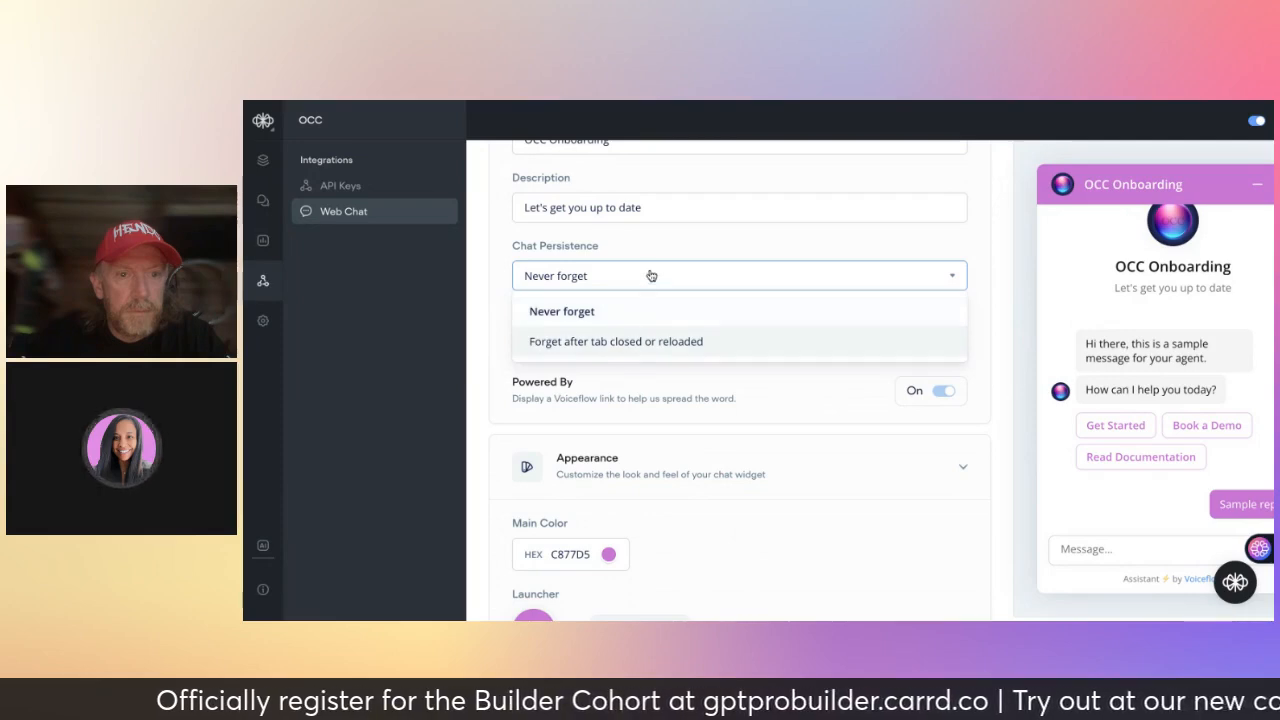
pyautogui.click(621, 314)
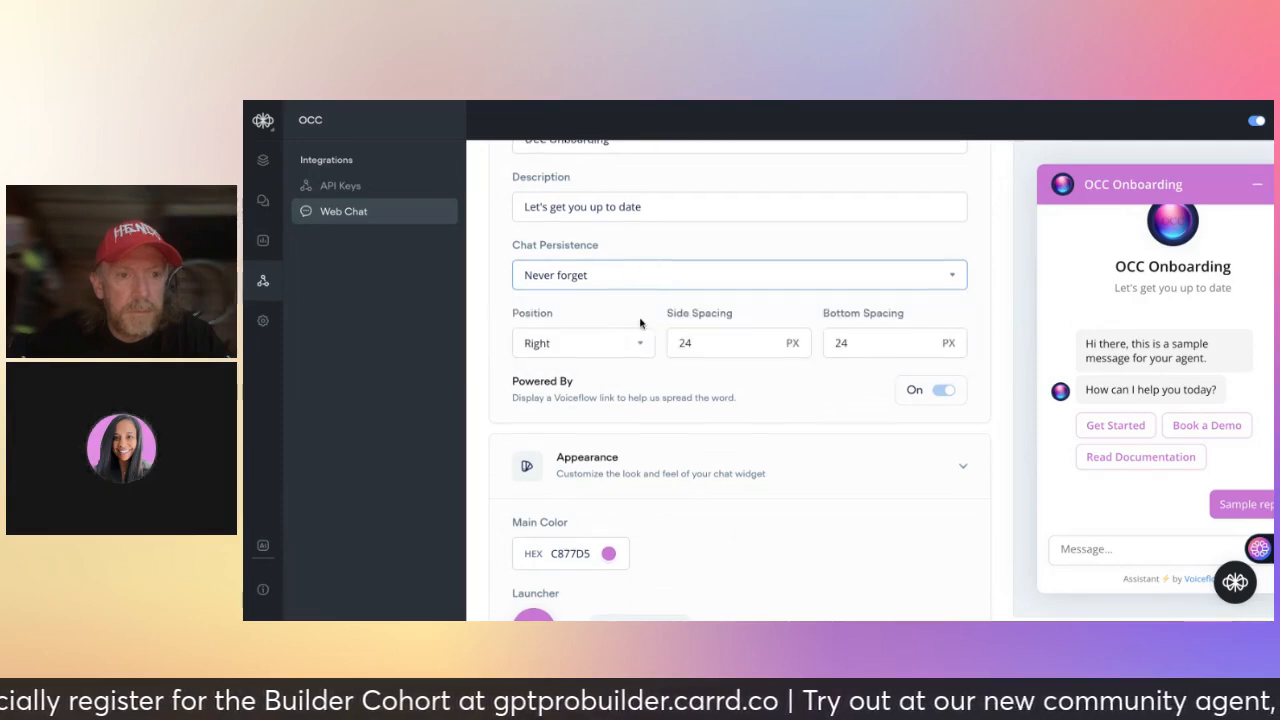
pyautogui.scroll(-1, 639, 323)
pyautogui.scroll(-3, 640, 322)
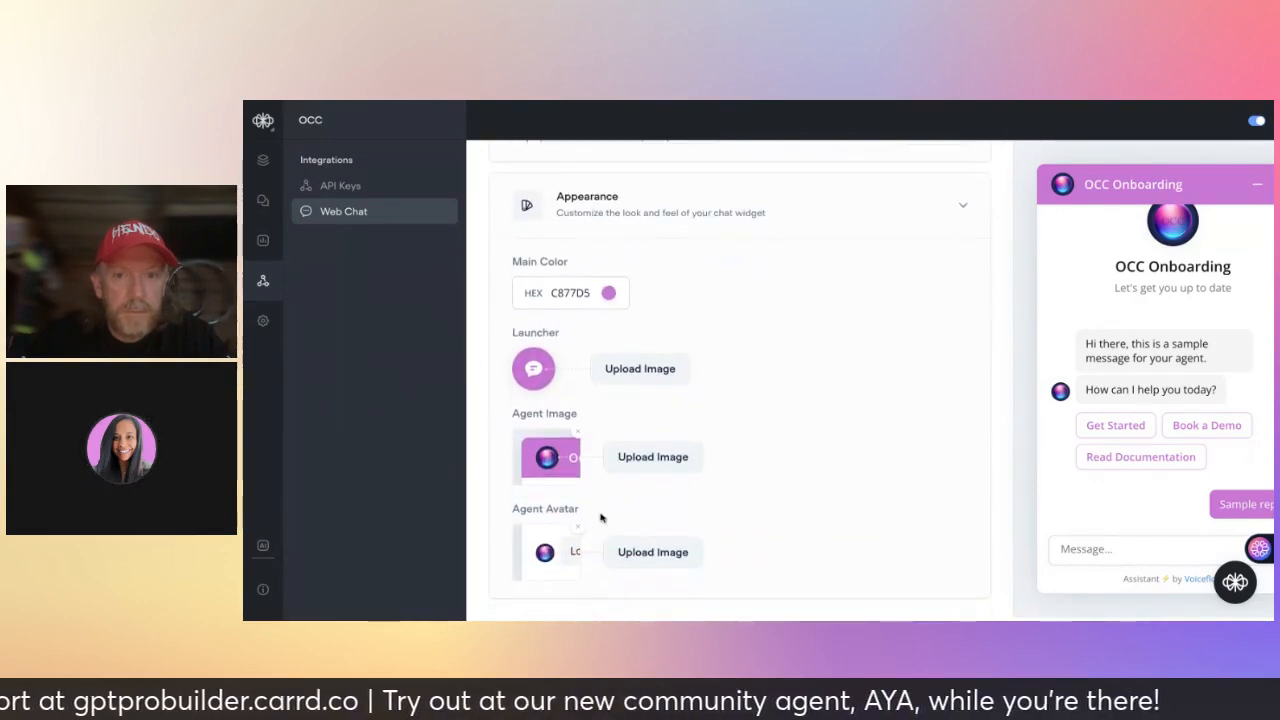
pyautogui.scroll(10, 601, 517)
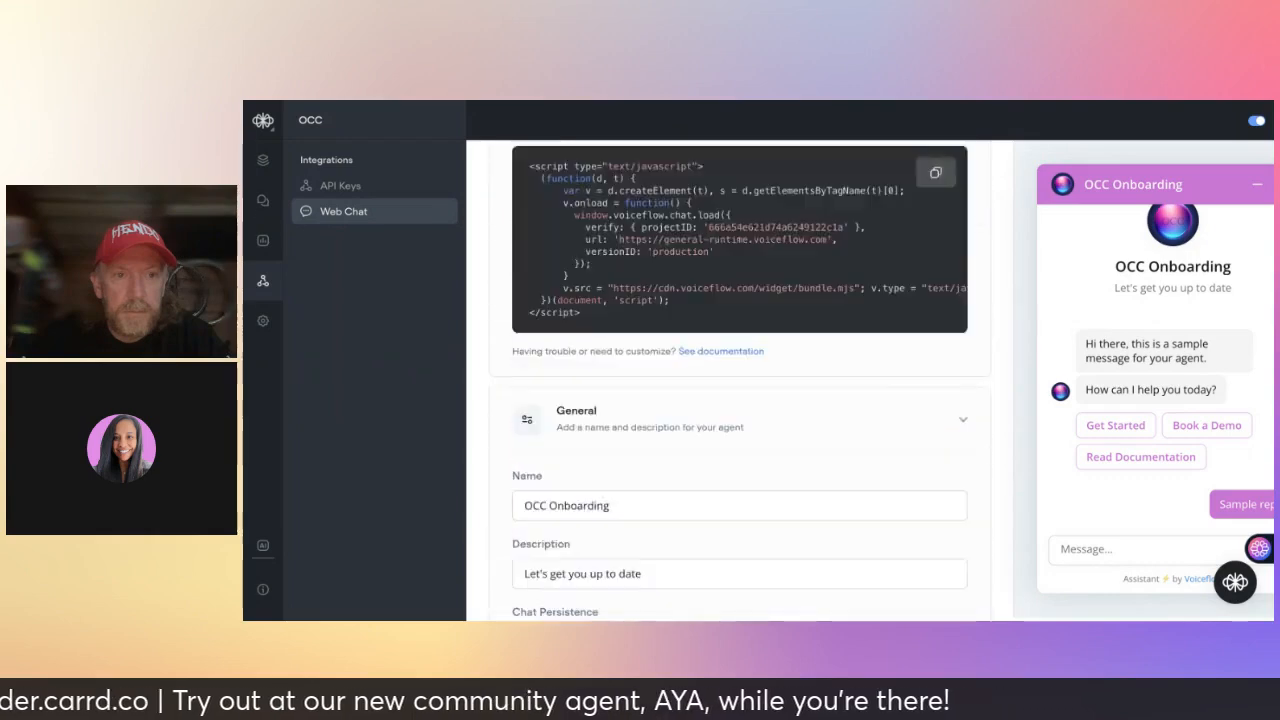